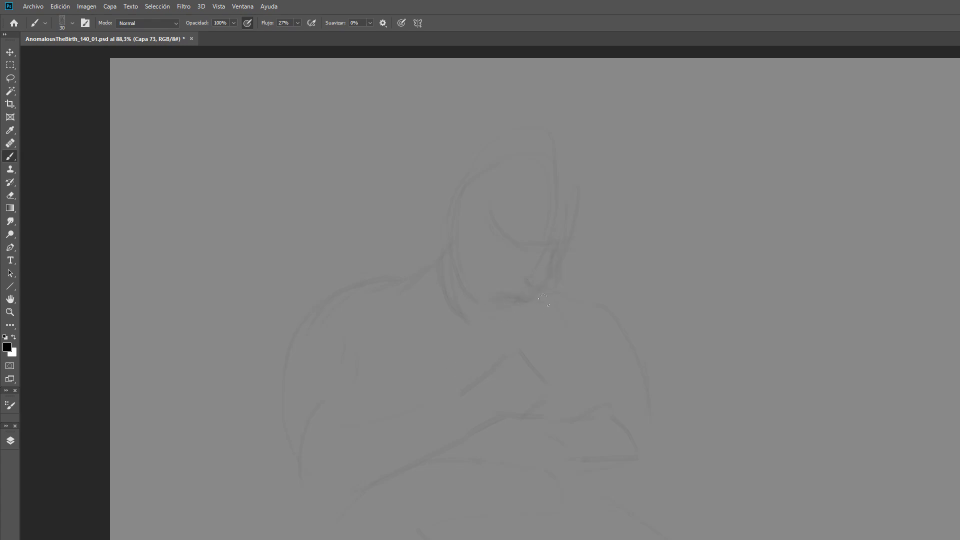
# Rough in the seated man's downcast eye, cap brim line, sleeve fold and collar with faint brush strokes.
pyautogui.click(513, 252)
pyautogui.moveTo(581, 212); pyautogui.dragTo(483, 200)
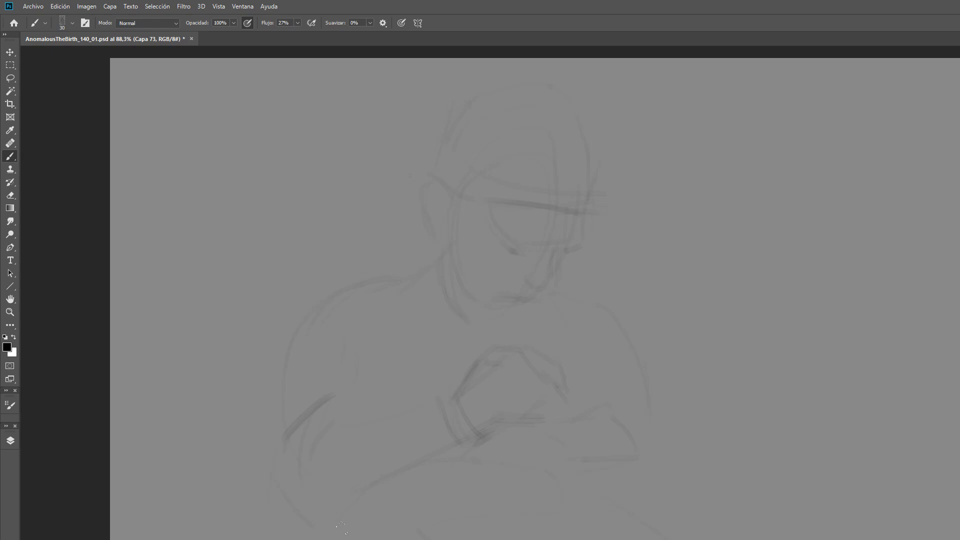
pyautogui.moveTo(409, 399); pyautogui.dragTo(434, 419)
pyautogui.moveTo(435, 314); pyautogui.dragTo(453, 352)
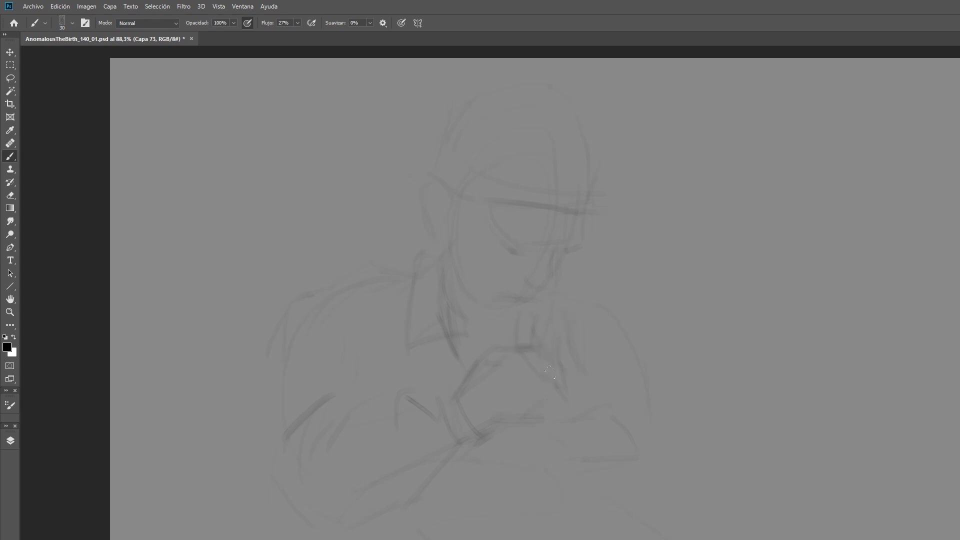
# Sketch the edge of the raised hand, the second hand with its cuff, the outer sleeve and the shoulder seam.
pyautogui.moveTo(553, 346); pyautogui.dragTo(581, 414)
pyautogui.moveTo(605, 484); pyautogui.dragTo(602, 472)
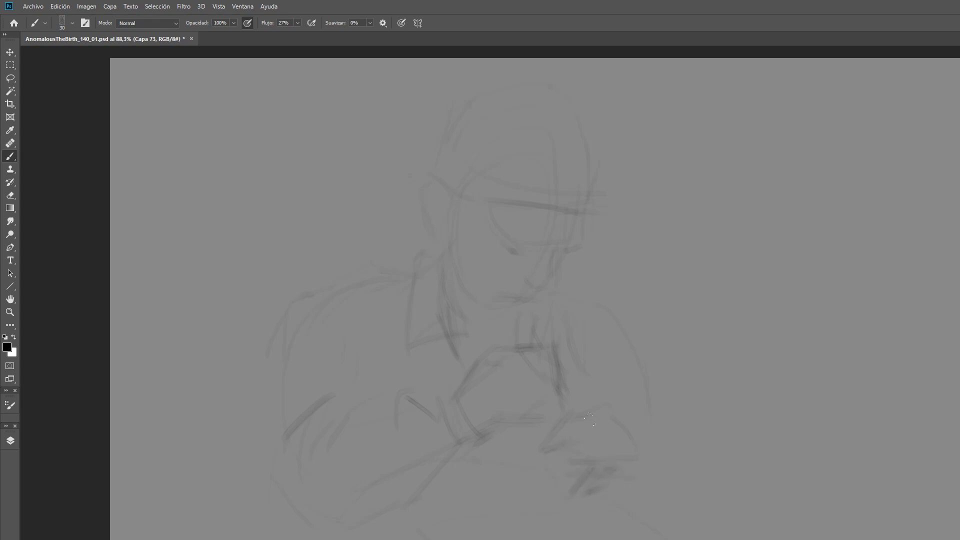
pyautogui.moveTo(635, 426)
pyautogui.mouseDown()
pyautogui.moveTo(638, 450)
pyautogui.moveTo(635, 418)
pyautogui.moveTo(628, 492)
pyautogui.moveTo(636, 422)
pyautogui.moveTo(650, 446)
pyautogui.moveTo(640, 481)
pyautogui.mouseUp()
pyautogui.moveTo(619, 412); pyautogui.dragTo(639, 418)
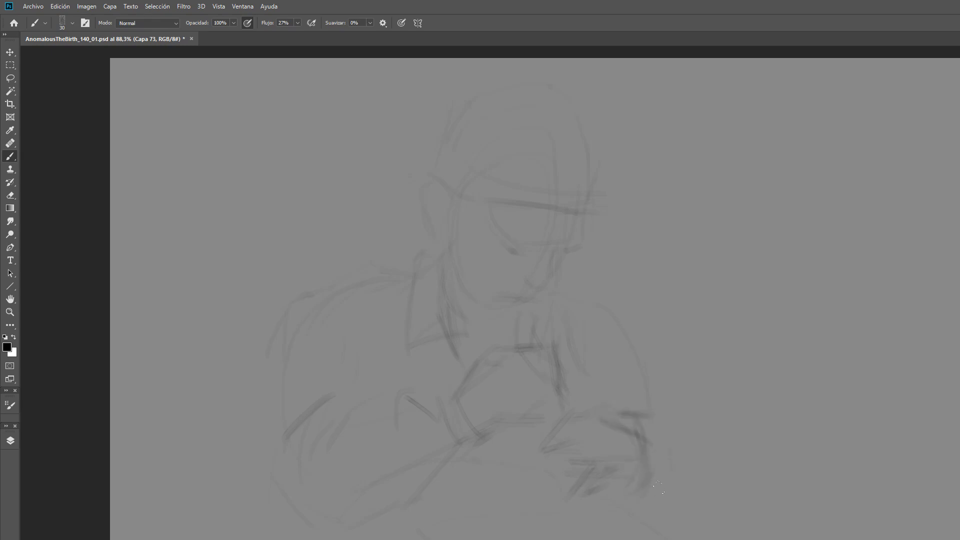
pyautogui.moveTo(696, 447); pyautogui.dragTo(710, 457)
pyautogui.moveTo(401, 264); pyautogui.dragTo(411, 265)
# Scale the figure sketch down slightly with Free Transform, reposition it, and return to the Brush tool.
pyautogui.hotkey('ctrl', 't')
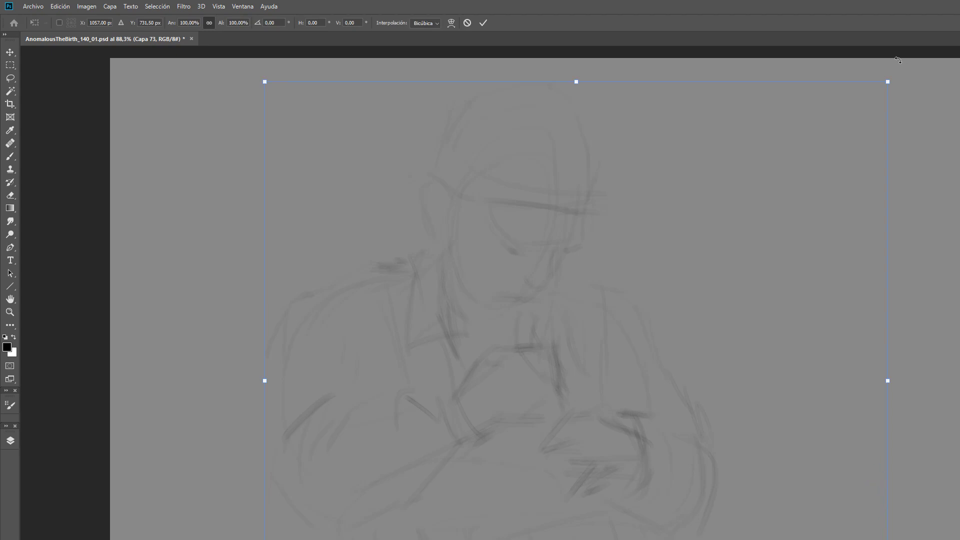
pyautogui.moveTo(885, 79); pyautogui.dragTo(850, 130)
pyautogui.moveTo(683, 392); pyautogui.dragTo(690, 376)
pyautogui.press('Return')
pyautogui.press('b')
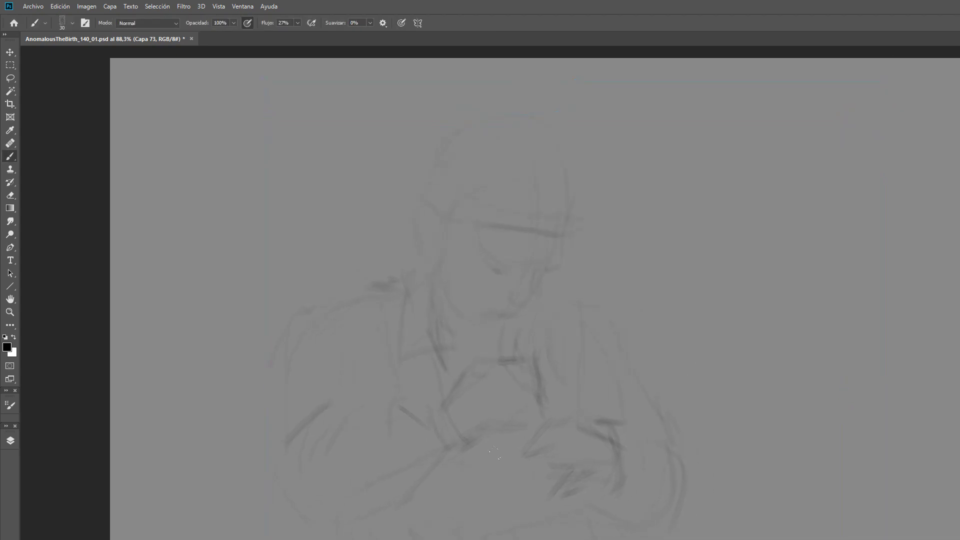
# Create a new layer and place it below Capa 73 in group 140_01 for the background sketch.
pyautogui.click(10, 440)
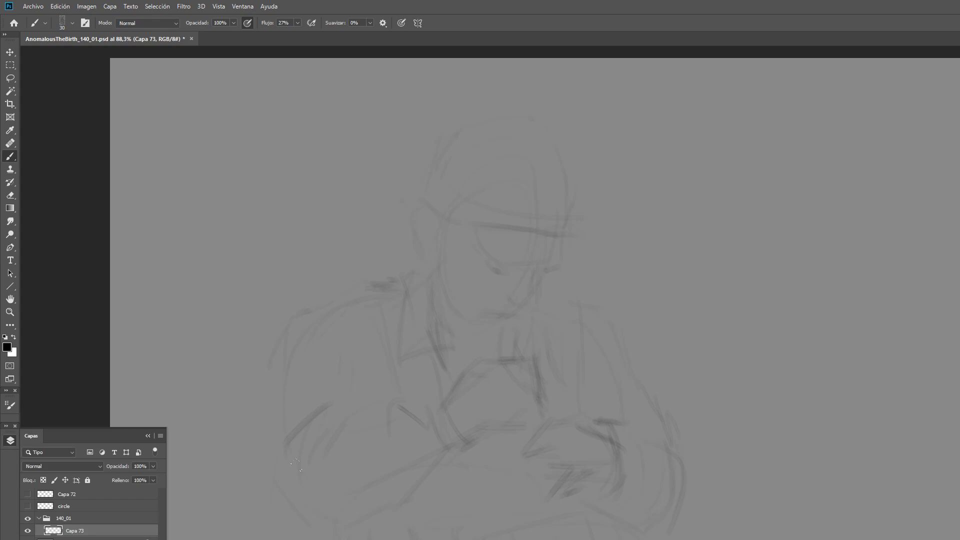
pyautogui.hotkey('ctrl', 'shift', 'n')
pyautogui.press('Return')
pyautogui.moveTo(103, 531)
pyautogui.mouseDown()
pyautogui.moveTo(104, 539)
pyautogui.moveTo(90, 535)
pyautogui.mouseUp()
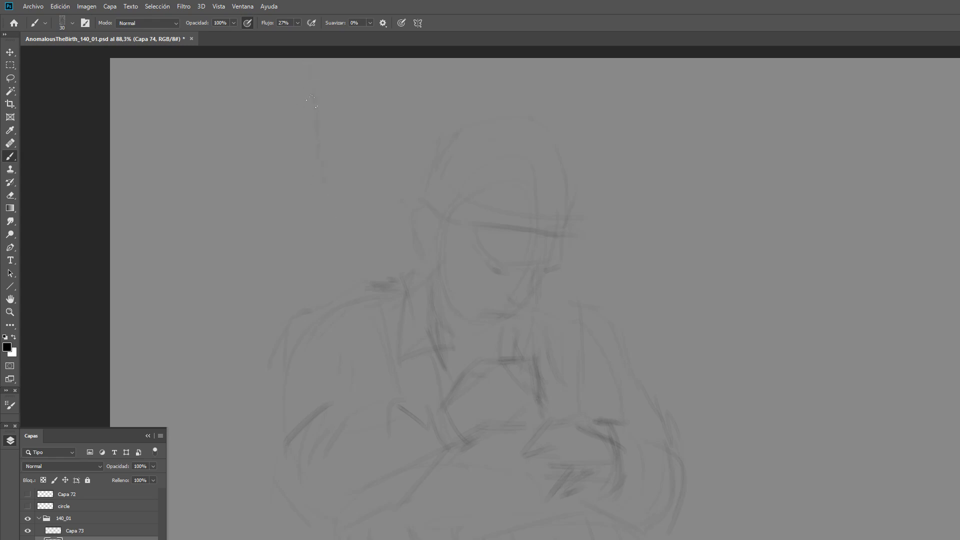
pyautogui.click(147, 436)
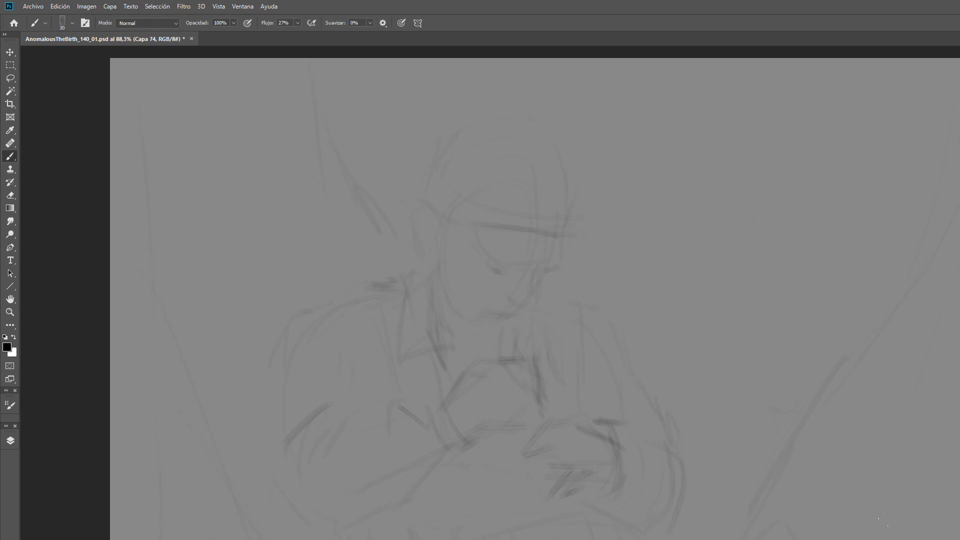
# Set the brush flow to 48% for the rough lines on layer Capa 74.
pyautogui.click(297, 23)
pyautogui.press('Return')
pyautogui.press('Return')
pyautogui.moveTo(690, 350); pyautogui.dragTo(637, 374)
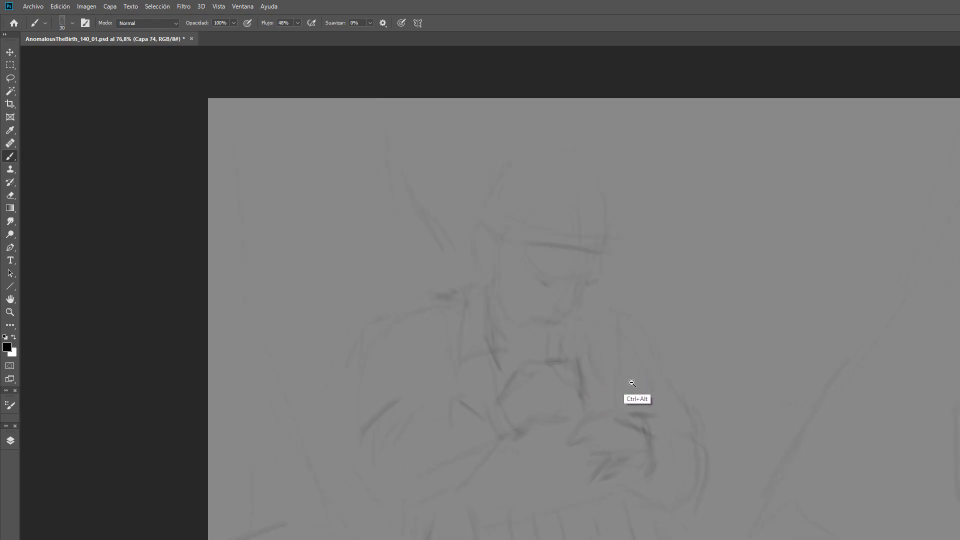
# Make layer Capa 73 active and raise the brush flow to 88% for detailing the head.
pyautogui.click(10, 440)
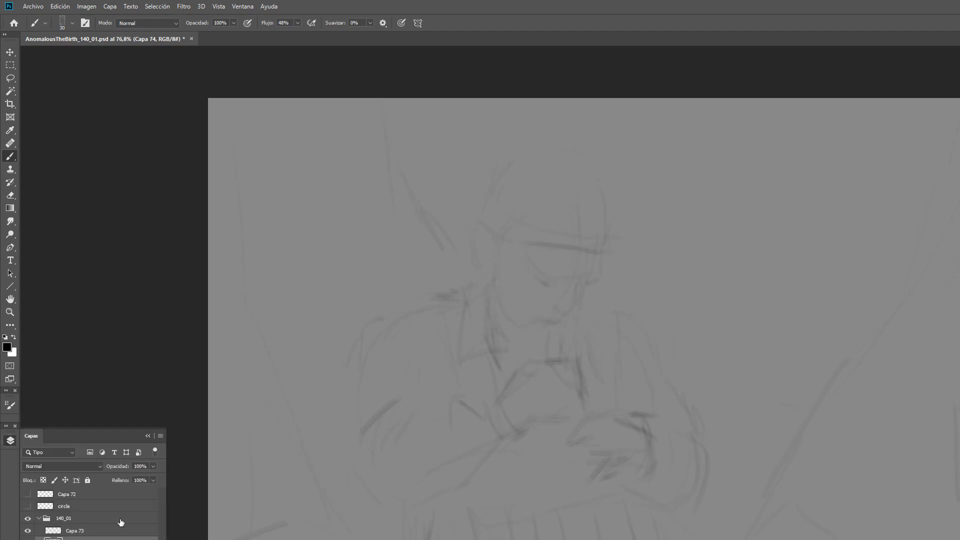
pyautogui.click(73, 532)
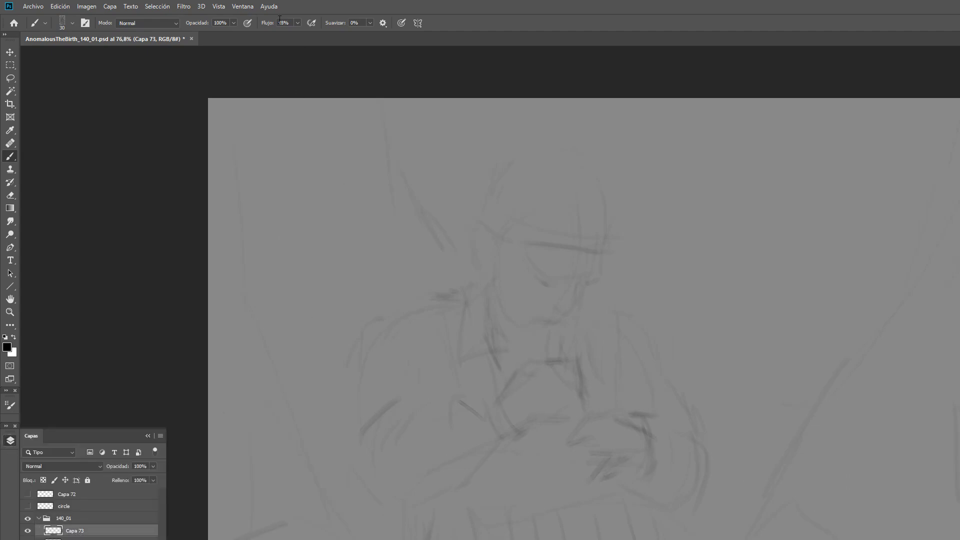
pyautogui.click(310, 35)
pyautogui.click(526, 21)
pyautogui.moveTo(474, 294); pyautogui.dragTo(603, 403)
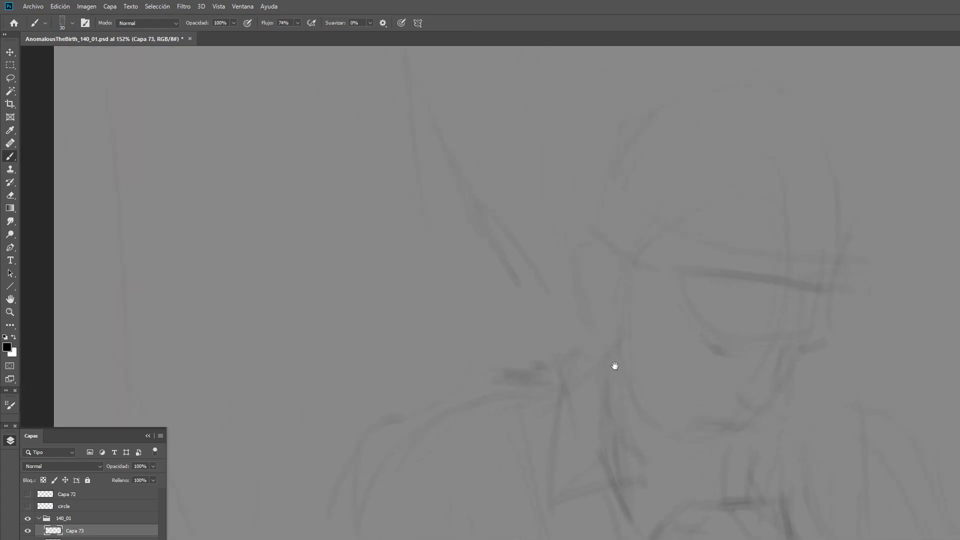
pyautogui.click(297, 23)
pyautogui.moveTo(308, 35); pyautogui.dragTo(304, 35)
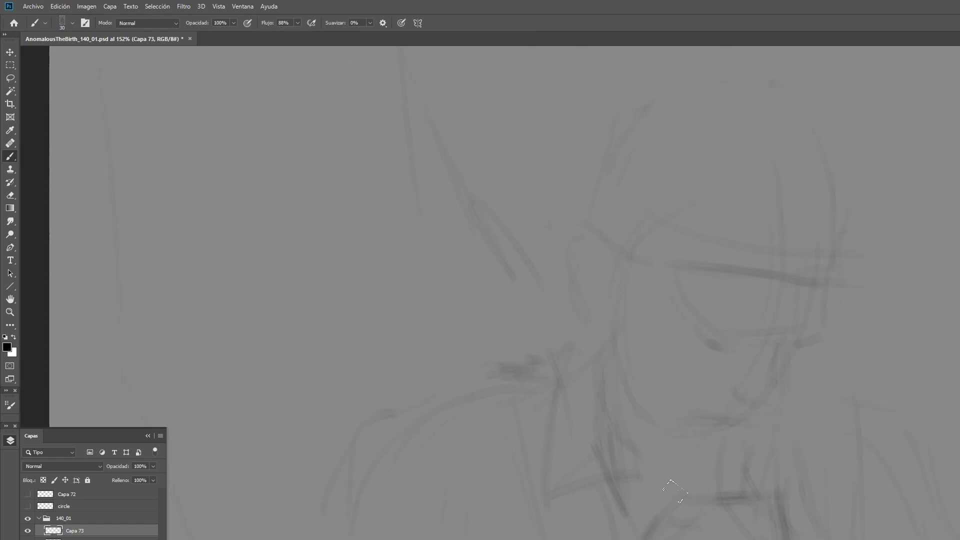
# Set the brush to 15 px and 100% flow and draw dark upper lid lines for both eyes.
pyautogui.press(']')
pyautogui.press('[')
pyautogui.press('[')
pyautogui.press('[')
pyautogui.press('[')
pyautogui.click(297, 25)
pyautogui.press(']')
pyautogui.press(']')
pyautogui.moveTo(707, 326); pyautogui.dragTo(731, 348)
pyautogui.press('[')
pyautogui.moveTo(795, 349); pyautogui.dragTo(828, 333)
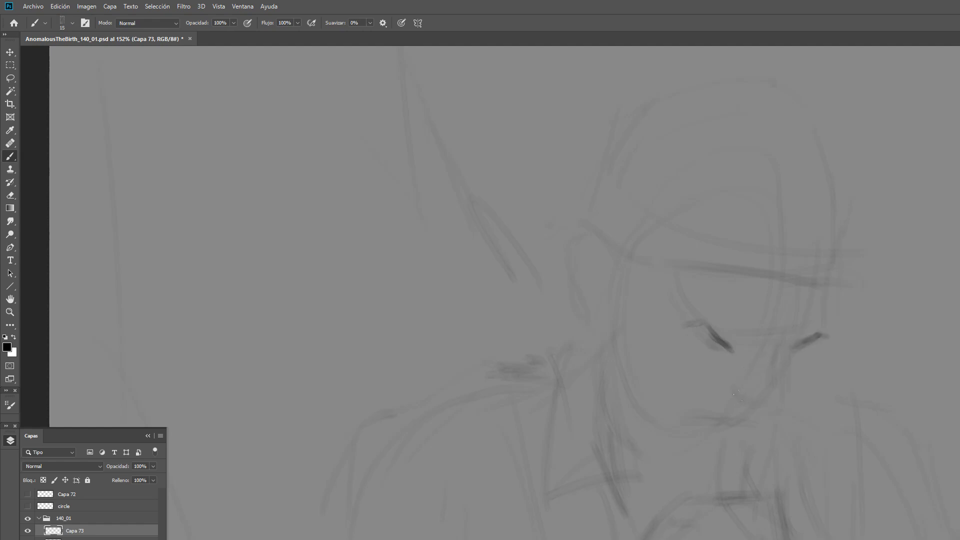
# Draw the bridge, nostril and rounded tip of the nose.
pyautogui.moveTo(759, 346)
pyautogui.mouseDown()
pyautogui.moveTo(779, 341)
pyautogui.moveTo(779, 392)
pyautogui.mouseUp()
pyautogui.press(']')
pyautogui.moveTo(726, 391)
pyautogui.mouseDown()
pyautogui.moveTo(739, 412)
pyautogui.moveTo(766, 426)
pyautogui.moveTo(788, 400)
pyautogui.moveTo(779, 420)
pyautogui.mouseUp()
pyautogui.press(']')
pyautogui.press('[')
pyautogui.press('[')
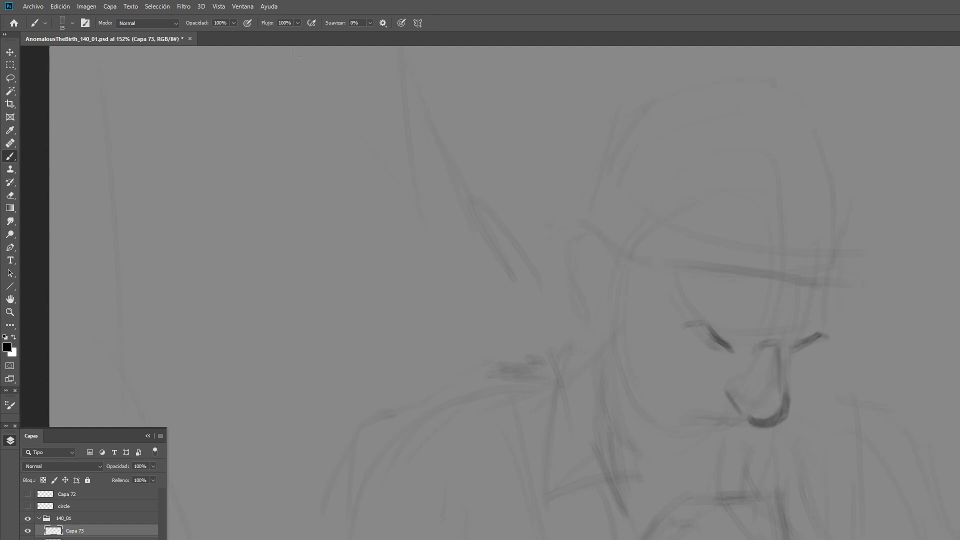
# Reduce the brush to 10 px and sharpen the eyelid lines and the lower contour of the nose.
pyautogui.click(11, 406)
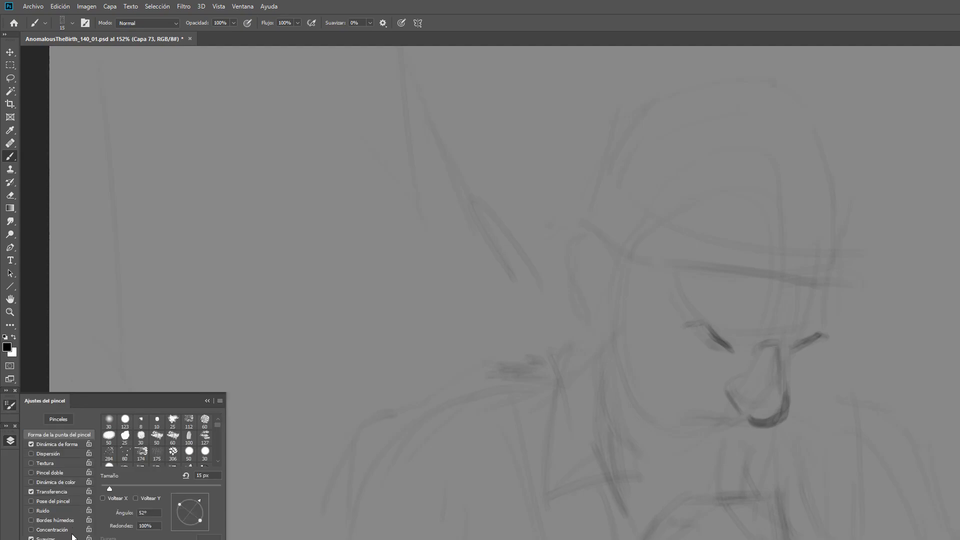
pyautogui.click(207, 400)
pyautogui.moveTo(710, 328); pyautogui.dragTo(729, 350)
pyautogui.press('[')
pyautogui.moveTo(796, 343); pyautogui.dragTo(783, 357)
pyautogui.press('[')
pyautogui.moveTo(730, 387)
pyautogui.mouseDown()
pyautogui.moveTo(728, 403)
pyautogui.moveTo(747, 414)
pyautogui.mouseUp()
pyautogui.moveTo(734, 404)
pyautogui.mouseDown()
pyautogui.moveTo(740, 422)
pyautogui.moveTo(775, 422)
pyautogui.mouseUp()
pyautogui.press(']')
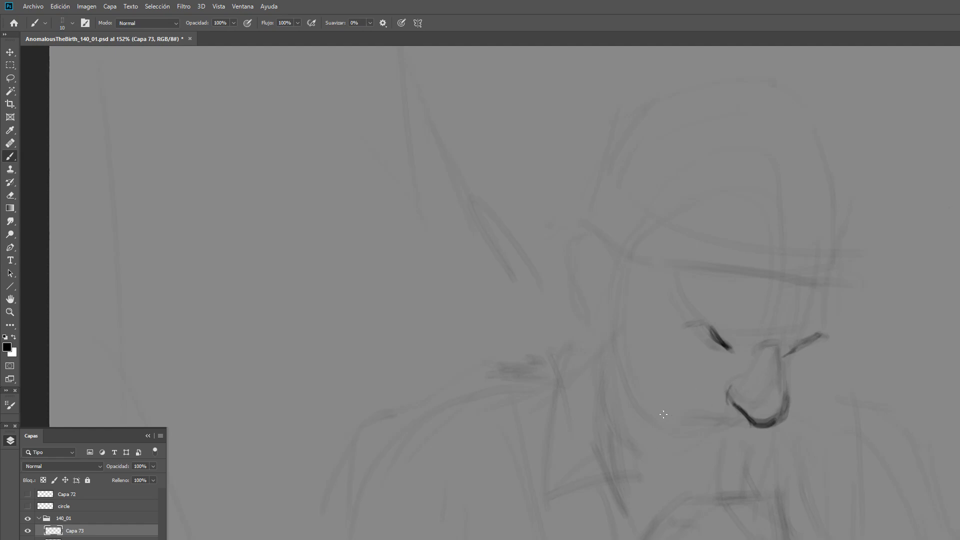
# Draw the lower lids and dark inner corners of both eyes, enlarging the brush to 15 px.
pyautogui.moveTo(699, 343); pyautogui.dragTo(722, 355)
pyautogui.moveTo(704, 352)
pyautogui.mouseDown()
pyautogui.moveTo(729, 362)
pyautogui.moveTo(697, 342)
pyautogui.moveTo(801, 362)
pyautogui.mouseUp()
pyautogui.press(']')
pyautogui.press('[')
pyautogui.press(']')
pyautogui.press(']')
pyautogui.press(']')
pyautogui.moveTo(735, 361)
pyautogui.mouseDown()
pyautogui.moveTo(699, 363)
pyautogui.moveTo(727, 362)
pyautogui.moveTo(715, 360)
pyautogui.moveTo(716, 338)
pyautogui.moveTo(737, 355)
pyautogui.moveTo(791, 358)
pyautogui.mouseUp()
pyautogui.press('[')
pyautogui.press(']')
pyautogui.press(']')
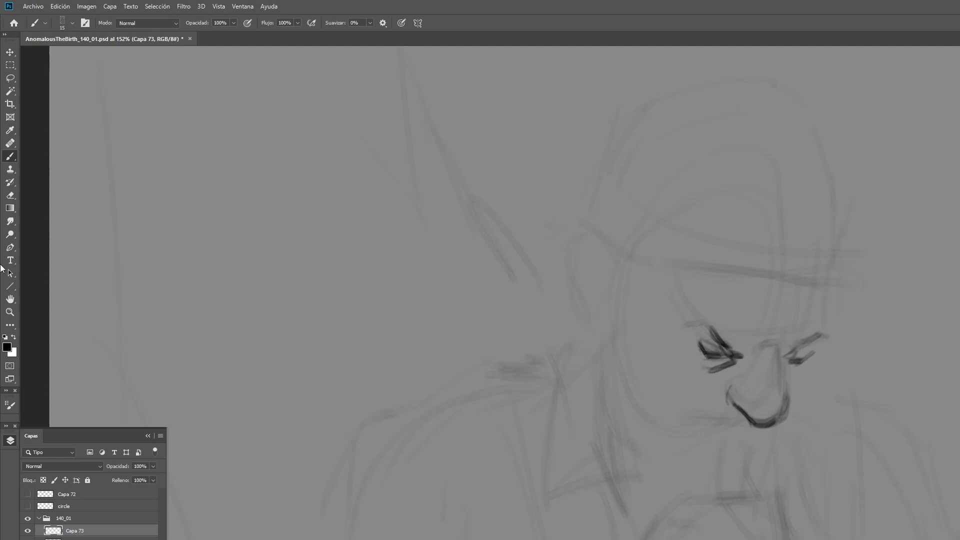
# Lower the brush flow to 47% and sketch the eyebrows and the frown lines above the nose.
pyautogui.click(298, 23)
pyautogui.moveTo(273, 35); pyautogui.dragTo(279, 35)
pyautogui.press(']')
pyautogui.moveTo(702, 299)
pyautogui.mouseDown()
pyautogui.moveTo(725, 300)
pyautogui.moveTo(734, 323)
pyautogui.moveTo(800, 324)
pyautogui.moveTo(779, 346)
pyautogui.moveTo(832, 306)
pyautogui.mouseUp()
pyautogui.press('[')
pyautogui.press('[')
pyautogui.press('[')
pyautogui.moveTo(698, 283); pyautogui.dragTo(752, 309)
pyautogui.press(']')
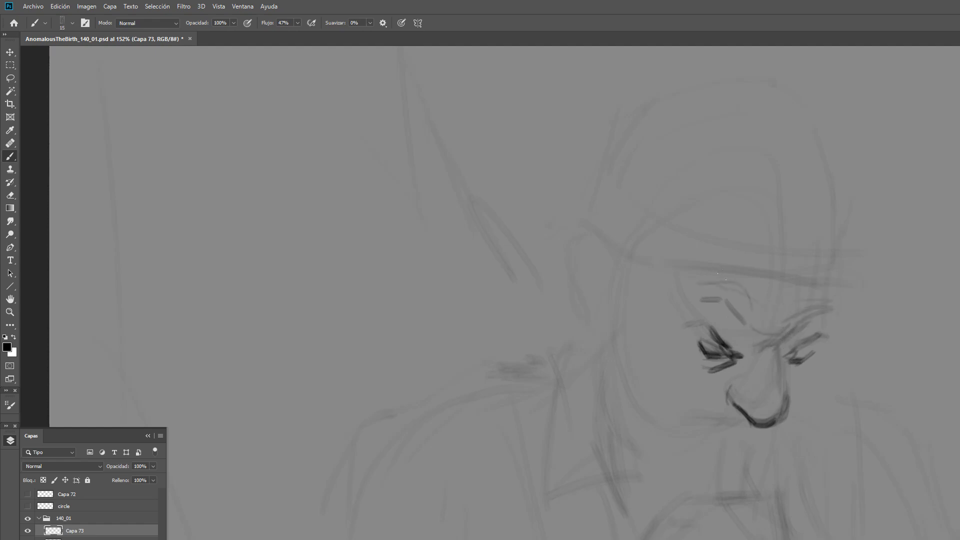
# Draw a thick temple stroke at 35 px, then outline the ear and its inner folds at 15 px.
pyautogui.press(']')
pyautogui.press(']')
pyautogui.press(']')
pyautogui.moveTo(608, 231); pyautogui.dragTo(648, 276)
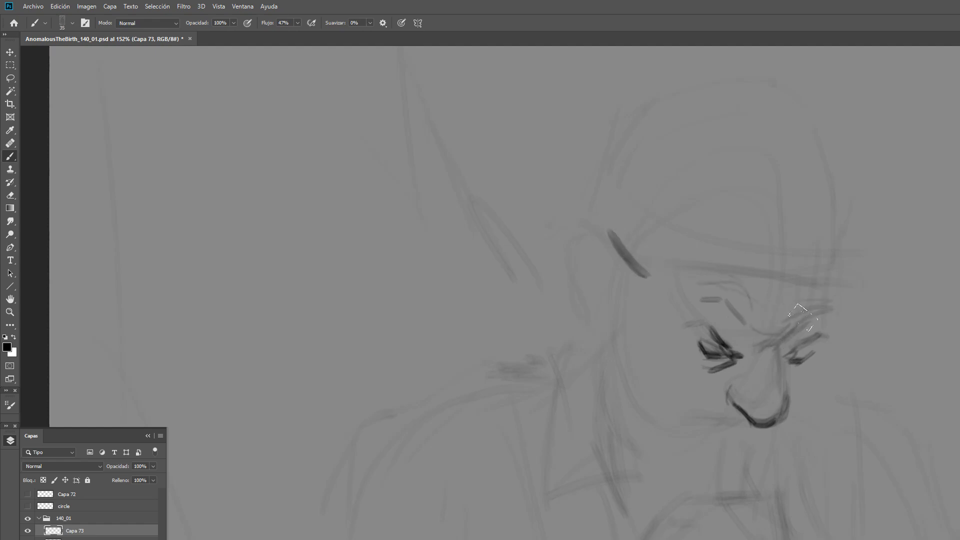
pyautogui.press('[')
pyautogui.press('[')
pyautogui.moveTo(617, 262)
pyautogui.mouseDown()
pyautogui.moveTo(601, 239)
pyautogui.moveTo(572, 250)
pyautogui.mouseUp()
pyautogui.moveTo(609, 279)
pyautogui.mouseDown()
pyautogui.moveTo(616, 244)
pyautogui.moveTo(606, 294)
pyautogui.moveTo(637, 273)
pyautogui.mouseUp()
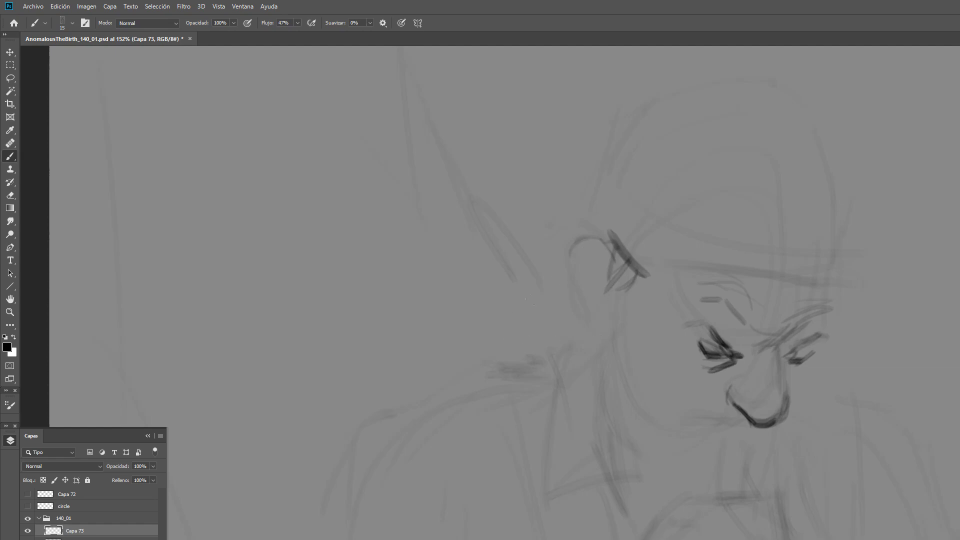
pyautogui.moveTo(570, 249)
pyautogui.mouseDown()
pyautogui.moveTo(568, 307)
pyautogui.moveTo(591, 336)
pyautogui.moveTo(590, 324)
pyautogui.moveTo(590, 338)
pyautogui.moveTo(619, 339)
pyautogui.mouseUp()
pyautogui.moveTo(587, 255)
pyautogui.mouseDown()
pyautogui.moveTo(577, 287)
pyautogui.moveTo(587, 254)
pyautogui.moveTo(579, 290)
pyautogui.moveTo(579, 254)
pyautogui.moveTo(602, 276)
pyautogui.moveTo(609, 322)
pyautogui.mouseUp()
pyautogui.moveTo(637, 279); pyautogui.dragTo(624, 320)
# Draw the jawline below the ear and the contour of the far cheek beside the nose.
pyautogui.moveTo(632, 303)
pyautogui.mouseDown()
pyautogui.moveTo(613, 321)
pyautogui.moveTo(641, 327)
pyautogui.moveTo(628, 356)
pyautogui.moveTo(653, 397)
pyautogui.moveTo(673, 406)
pyautogui.moveTo(689, 389)
pyautogui.mouseUp()
pyautogui.moveTo(634, 375)
pyautogui.mouseDown()
pyautogui.moveTo(643, 342)
pyautogui.moveTo(665, 397)
pyautogui.mouseUp()
pyautogui.moveTo(637, 347); pyautogui.dragTo(666, 395)
pyautogui.moveTo(803, 384); pyautogui.dragTo(811, 392)
pyautogui.moveTo(830, 353); pyautogui.dragTo(811, 391)
pyautogui.moveTo(797, 374); pyautogui.dragTo(813, 368)
pyautogui.moveTo(830, 334); pyautogui.dragTo(824, 364)
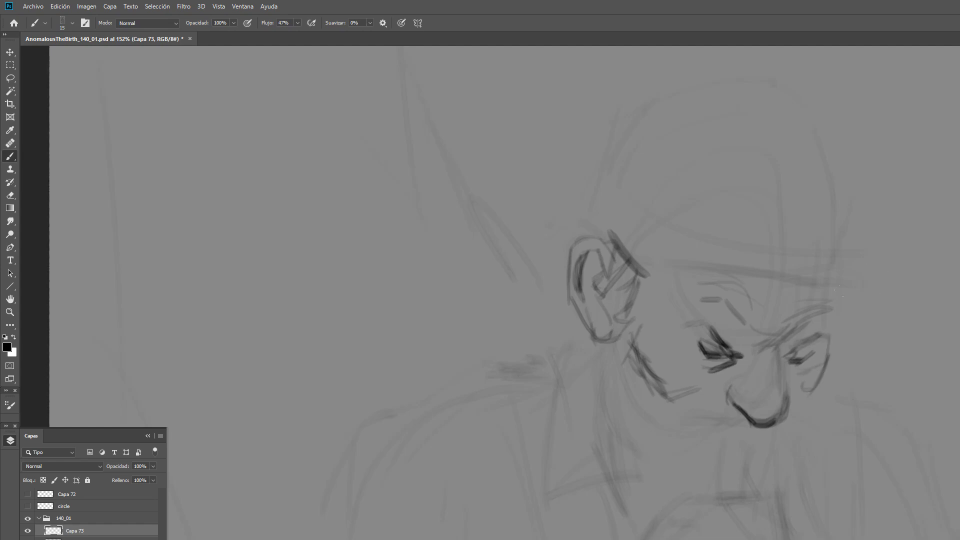
# Outline the far side of the forehead and the lower and upper edges of the beanie's folded brim.
pyautogui.moveTo(842, 286); pyautogui.dragTo(828, 338)
pyautogui.moveTo(630, 236)
pyautogui.mouseDown()
pyautogui.moveTo(691, 282)
pyautogui.moveTo(847, 281)
pyautogui.mouseUp()
pyautogui.moveTo(595, 220); pyautogui.dragTo(630, 248)
pyautogui.moveTo(599, 183); pyautogui.dragTo(592, 218)
pyautogui.moveTo(599, 185); pyautogui.dragTo(594, 231)
pyautogui.moveTo(615, 156)
pyautogui.mouseDown()
pyautogui.moveTo(625, 215)
pyautogui.moveTo(683, 241)
pyautogui.mouseUp()
pyautogui.moveTo(648, 215); pyautogui.dragTo(806, 258)
pyautogui.moveTo(853, 245); pyautogui.dragTo(794, 247)
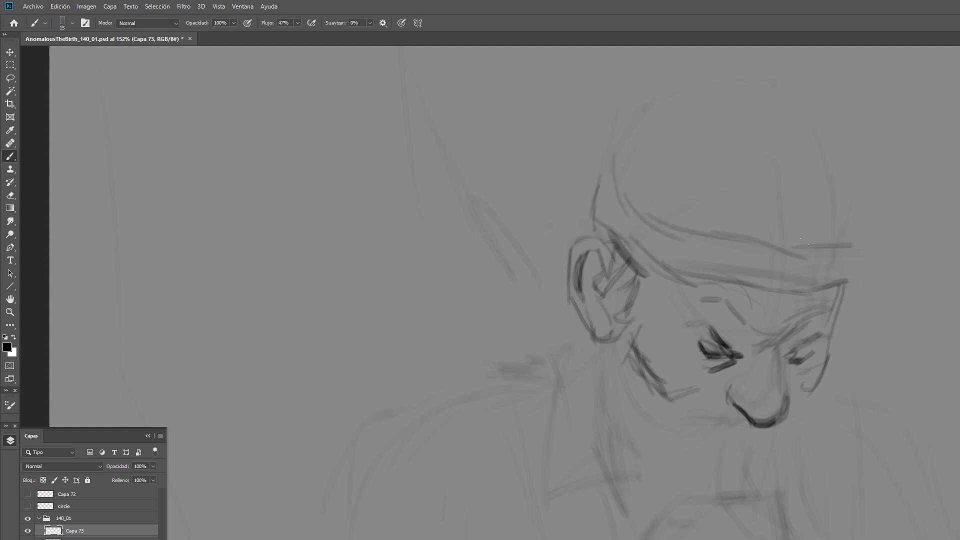
pyautogui.moveTo(726, 224)
pyautogui.mouseDown()
pyautogui.moveTo(854, 230)
pyautogui.moveTo(846, 283)
pyautogui.mouseUp()
# Draw the beanie's crown outline above the brim, with creases along its far side.
pyautogui.moveTo(629, 170)
pyautogui.mouseDown()
pyautogui.moveTo(643, 98)
pyautogui.moveTo(713, 67)
pyautogui.moveTo(652, 104)
pyautogui.moveTo(616, 156)
pyautogui.moveTo(627, 153)
pyautogui.mouseUp()
pyautogui.moveTo(730, 72)
pyautogui.mouseDown()
pyautogui.moveTo(775, 77)
pyautogui.moveTo(830, 193)
pyautogui.mouseUp()
pyautogui.moveTo(820, 119); pyautogui.dragTo(838, 222)
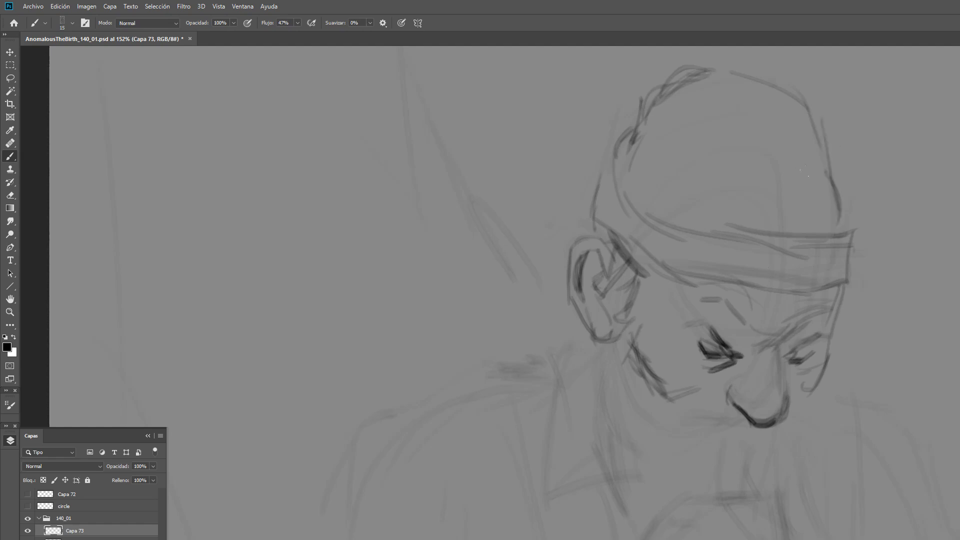
pyautogui.moveTo(780, 134); pyautogui.dragTo(823, 236)
pyautogui.moveTo(805, 107); pyautogui.dragTo(827, 182)
pyautogui.moveTo(832, 181); pyautogui.dragTo(851, 225)
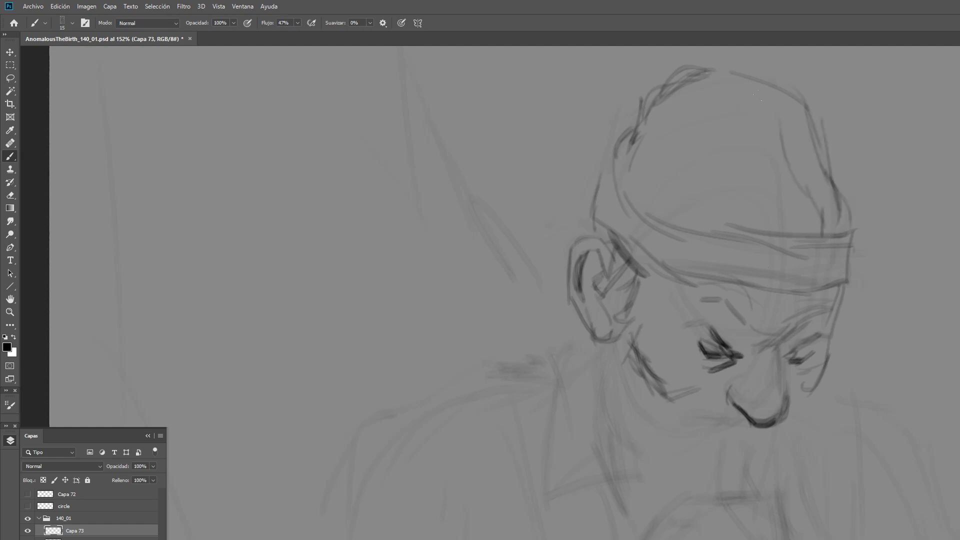
# Add long knit folds down the beanie's crown and short vertical ribs across its brim.
pyautogui.moveTo(761, 146)
pyautogui.mouseDown()
pyautogui.moveTo(786, 230)
pyautogui.moveTo(747, 212)
pyautogui.mouseUp()
pyautogui.moveTo(708, 142); pyautogui.dragTo(710, 222)
pyautogui.moveTo(708, 162); pyautogui.dragTo(704, 232)
pyautogui.moveTo(676, 85); pyautogui.dragTo(689, 283)
pyautogui.moveTo(703, 231); pyautogui.dragTo(697, 287)
pyautogui.moveTo(716, 238); pyautogui.dragTo(713, 287)
pyautogui.moveTo(741, 229); pyautogui.dragTo(730, 290)
pyautogui.moveTo(783, 229); pyautogui.dragTo(765, 302)
pyautogui.moveTo(785, 247); pyautogui.dragTo(776, 281)
pyautogui.moveTo(713, 286)
pyautogui.mouseDown()
pyautogui.moveTo(780, 300)
pyautogui.moveTo(766, 293)
pyautogui.moveTo(841, 290)
pyautogui.mouseUp()
pyautogui.moveTo(857, 228); pyautogui.dragTo(848, 293)
pyautogui.moveTo(807, 236); pyautogui.dragTo(799, 290)
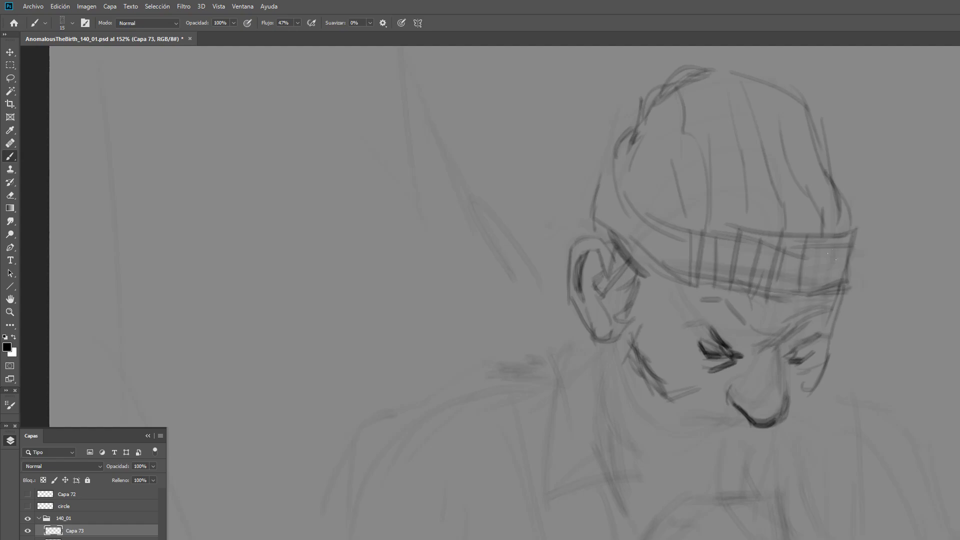
# Flip the canvas horizontally and check the mirrored sketch from a wider view.
pyautogui.click(90, 8)
pyautogui.moveTo(115, 100)
pyautogui.click(228, 144)
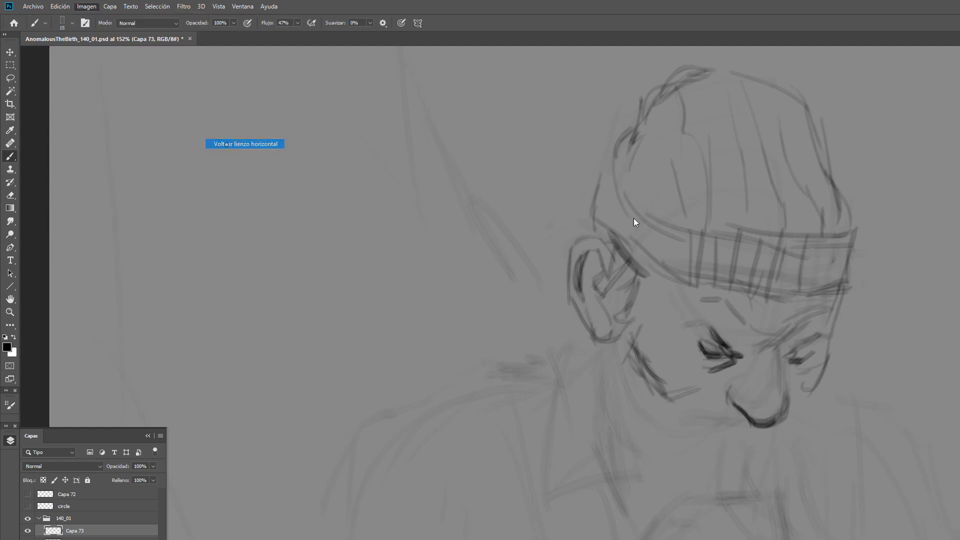
pyautogui.hotkey('ctrl', '-')
pyautogui.hotkey('ctrl', '-')
pyautogui.hotkey('ctrl', '-')
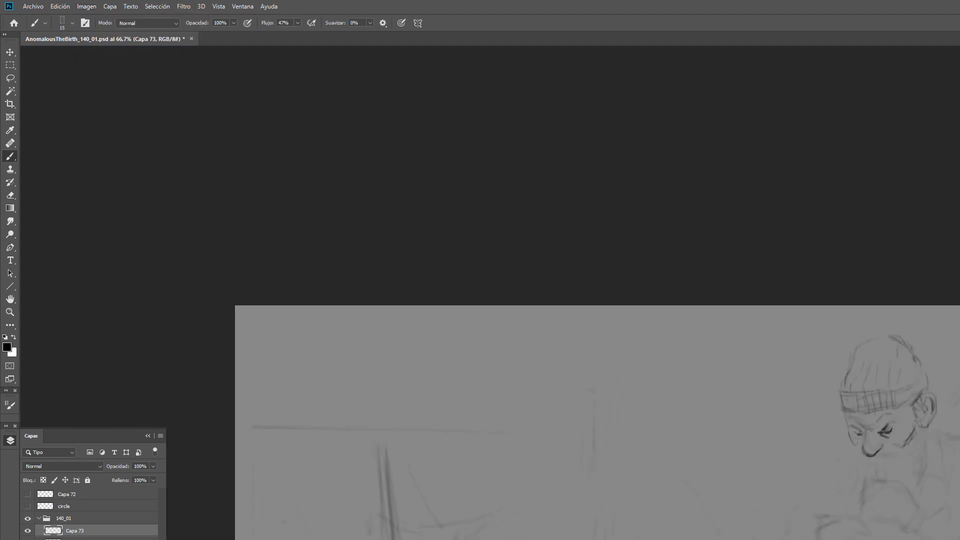
# Strengthen the side of the nose, the nostril, the far eye and brow, and the wrinkles around the near eye.
pyautogui.moveTo(914, 460); pyautogui.dragTo(959, 460)
pyautogui.moveTo(676, 357)
pyautogui.mouseDown()
pyautogui.moveTo(672, 356)
pyautogui.moveTo(684, 397)
pyautogui.moveTo(669, 401)
pyautogui.moveTo(672, 433)
pyautogui.moveTo(686, 449)
pyautogui.mouseUp()
pyautogui.moveTo(717, 407); pyautogui.dragTo(733, 406)
pyautogui.moveTo(629, 359)
pyautogui.mouseDown()
pyautogui.moveTo(627, 394)
pyautogui.moveTo(628, 382)
pyautogui.moveTo(646, 433)
pyautogui.mouseUp()
pyautogui.moveTo(630, 362)
pyautogui.mouseDown()
pyautogui.moveTo(640, 379)
pyautogui.moveTo(638, 365)
pyautogui.moveTo(676, 382)
pyautogui.mouseUp()
pyautogui.moveTo(783, 359)
pyautogui.mouseDown()
pyautogui.moveTo(763, 372)
pyautogui.moveTo(806, 342)
pyautogui.moveTo(825, 288)
pyautogui.moveTo(801, 356)
pyautogui.mouseUp()
pyautogui.moveTo(633, 340); pyautogui.dragTo(669, 350)
pyautogui.moveTo(739, 334); pyautogui.dragTo(719, 368)
pyautogui.moveTo(620, 343)
pyautogui.mouseDown()
pyautogui.moveTo(608, 307)
pyautogui.moveTo(628, 386)
pyautogui.mouseUp()
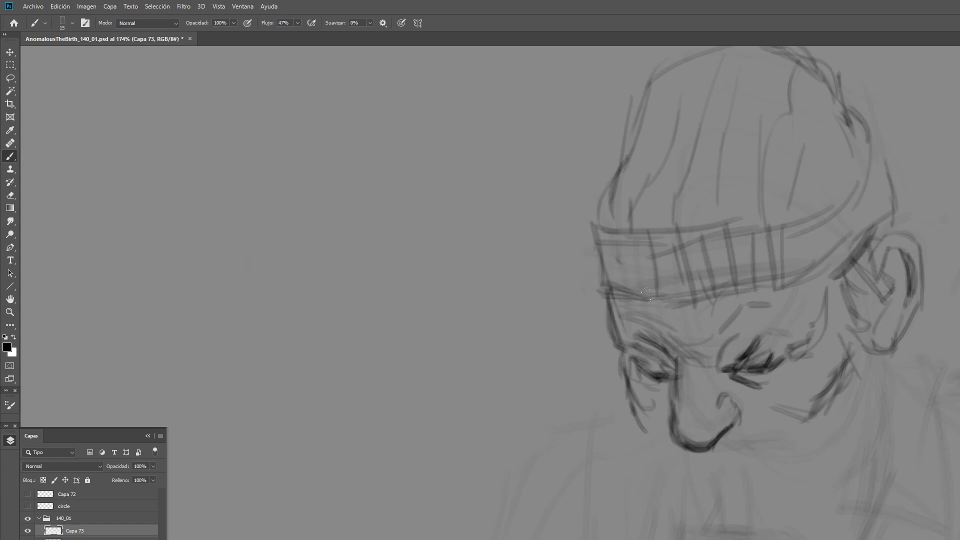
# Darken the far forehead contour, the front edge of the ear and the corner where the beanie meets it.
pyautogui.moveTo(611, 295)
pyautogui.mouseDown()
pyautogui.moveTo(594, 331)
pyautogui.moveTo(618, 343)
pyautogui.moveTo(623, 366)
pyautogui.mouseUp()
pyautogui.moveTo(858, 277); pyautogui.dragTo(843, 323)
pyautogui.moveTo(842, 280); pyautogui.dragTo(869, 344)
pyautogui.moveTo(885, 221); pyautogui.dragTo(876, 240)
# Reinforce the outer end, lower edge and rear curve of the beanie's folded brim.
pyautogui.moveTo(595, 241)
pyautogui.mouseDown()
pyautogui.moveTo(599, 298)
pyautogui.moveTo(605, 291)
pyautogui.mouseUp()
pyautogui.moveTo(601, 290); pyautogui.dragTo(670, 309)
pyautogui.moveTo(589, 234); pyautogui.dragTo(593, 300)
pyautogui.moveTo(718, 307); pyautogui.dragTo(788, 290)
pyautogui.moveTo(858, 252); pyautogui.dragTo(825, 278)
pyautogui.moveTo(881, 229); pyautogui.dragTo(868, 244)
pyautogui.moveTo(888, 132); pyautogui.dragTo(895, 194)
pyautogui.moveTo(895, 173); pyautogui.dragTo(880, 240)
pyautogui.moveTo(872, 131); pyautogui.dragTo(841, 201)
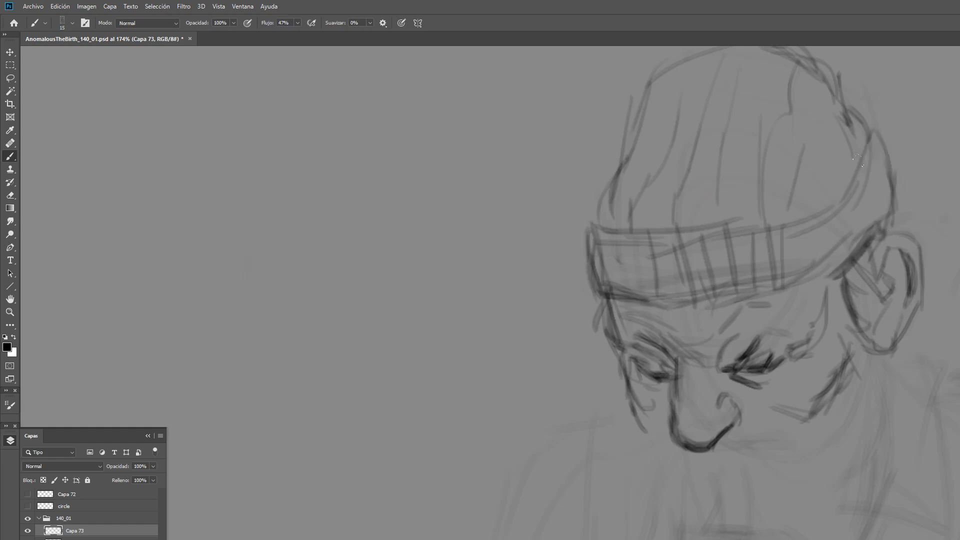
# Darken the brim's upper fold line and the far side of the beanie's crown.
pyautogui.moveTo(871, 152); pyautogui.dragTo(772, 229)
pyautogui.moveTo(850, 173); pyautogui.dragTo(784, 221)
pyautogui.moveTo(829, 193); pyautogui.dragTo(764, 235)
pyautogui.moveTo(593, 223)
pyautogui.mouseDown()
pyautogui.moveTo(631, 246)
pyautogui.moveTo(755, 213)
pyautogui.mouseUp()
pyautogui.moveTo(649, 79); pyautogui.dragTo(590, 223)
pyautogui.moveTo(596, 185); pyautogui.dragTo(590, 232)
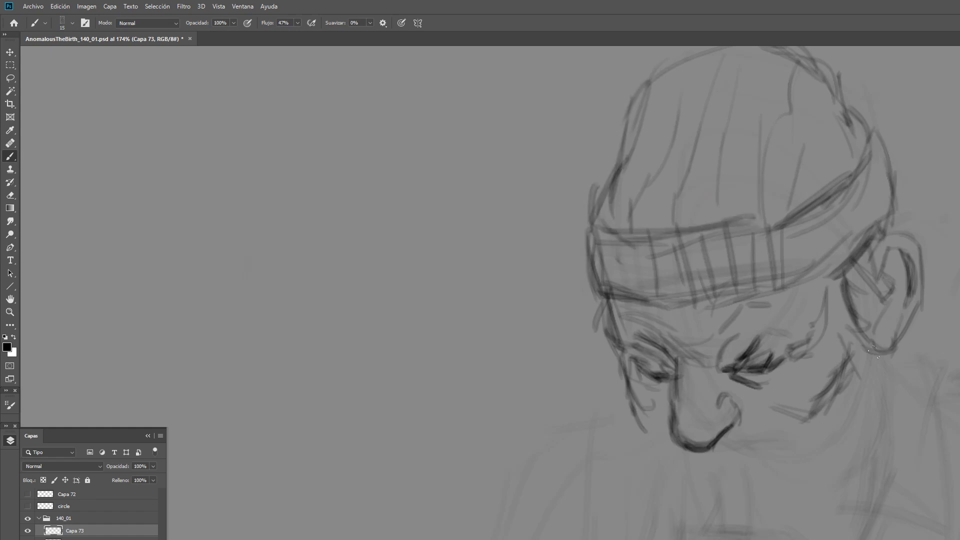
pyautogui.hotkey('ctrl', '-')
pyautogui.hotkey('ctrl', '-')
pyautogui.hotkey('ctrl', '-')
pyautogui.hotkey('ctrl', '-')
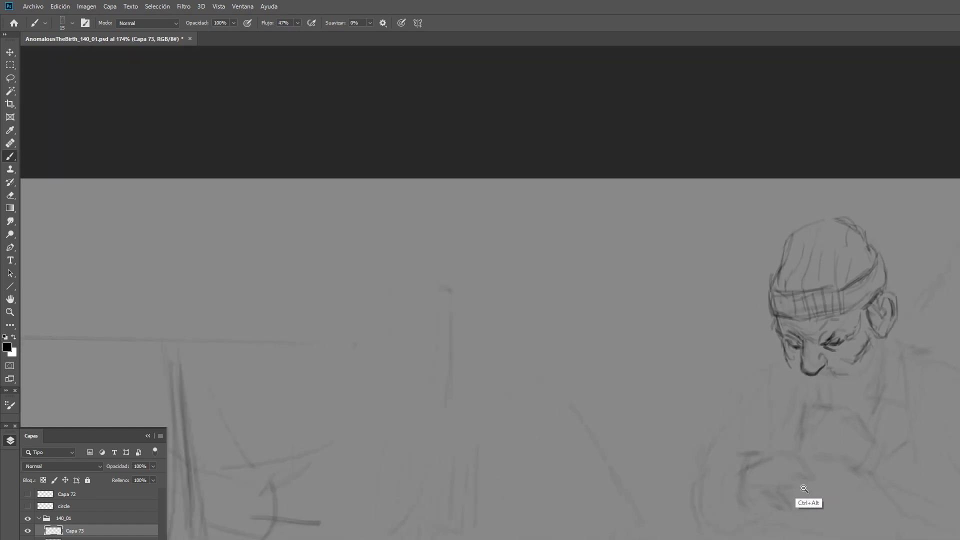
# Save the document as AnomalousTheBirth_140_01.psd in the Scene_140 folder, replacing the existing file and maximizing compatibility.
pyautogui.moveTo(842, 404); pyautogui.dragTo(949, 387)
pyautogui.moveTo(440, 382); pyautogui.dragTo(801, 427)
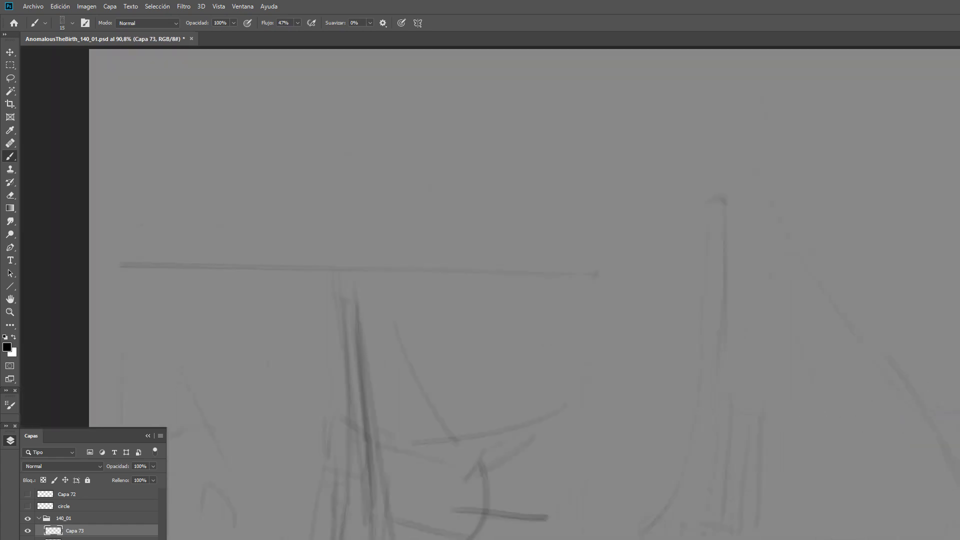
pyautogui.hotkey('ctrl', 'shift', 's')
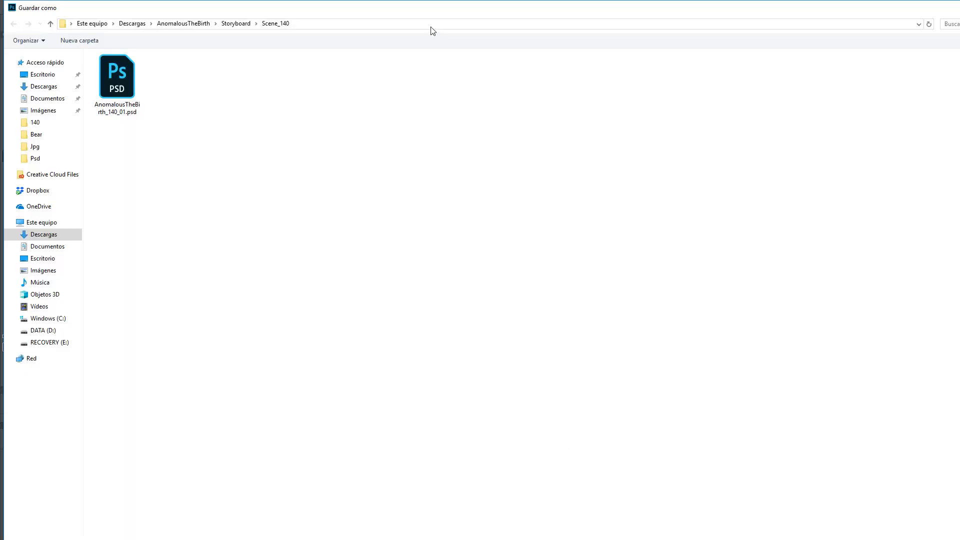
pyautogui.click(235, 24)
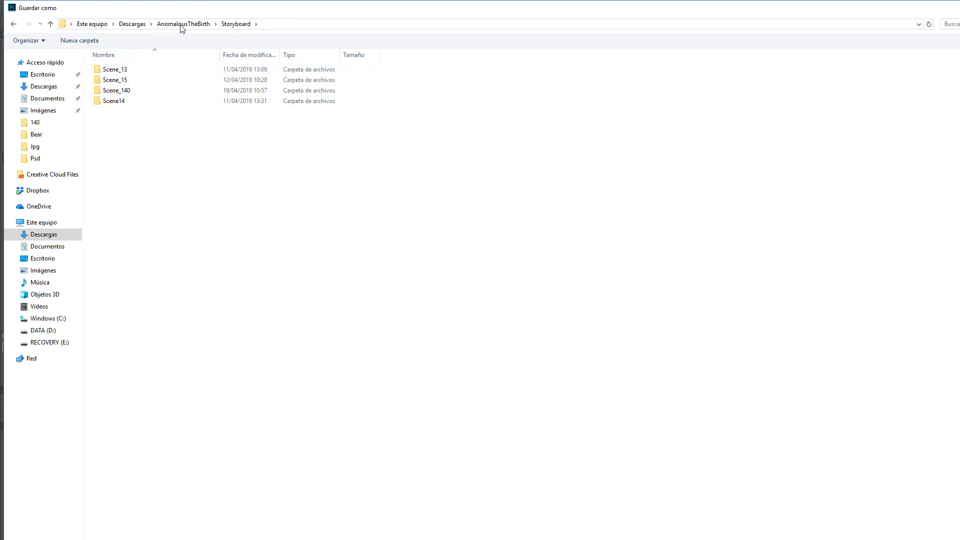
pyautogui.doubleClick(140, 90)
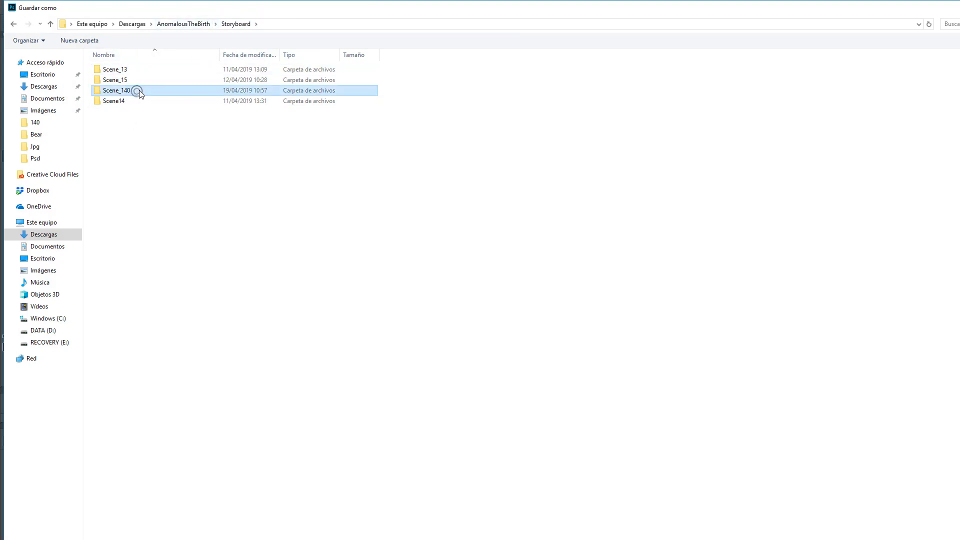
pyautogui.click(142, 105)
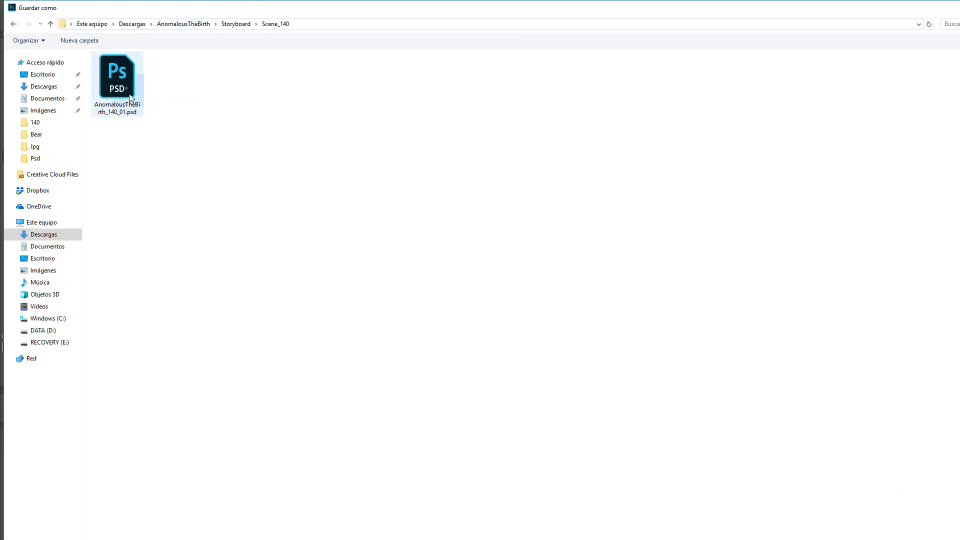
pyautogui.press('Return')
pyautogui.click(884, 354)
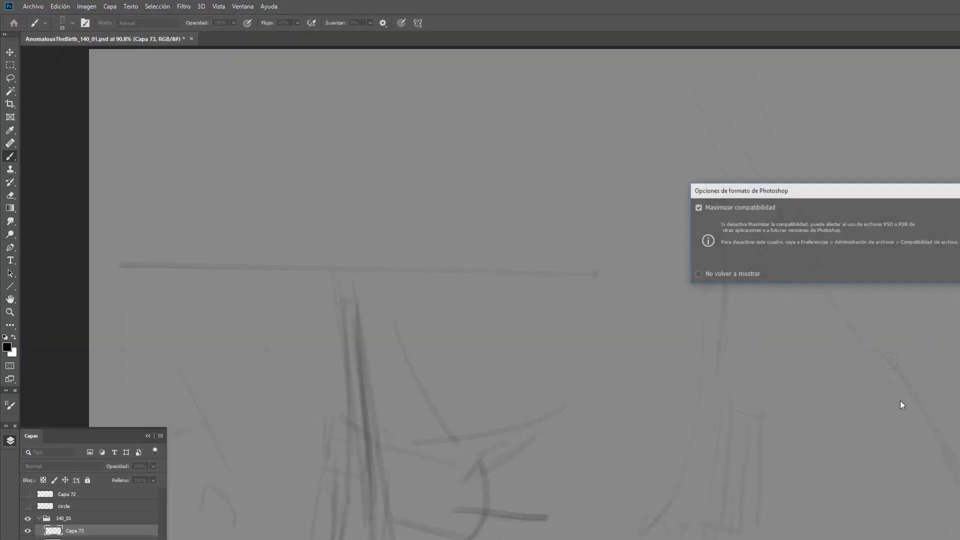
pyautogui.press('Return')
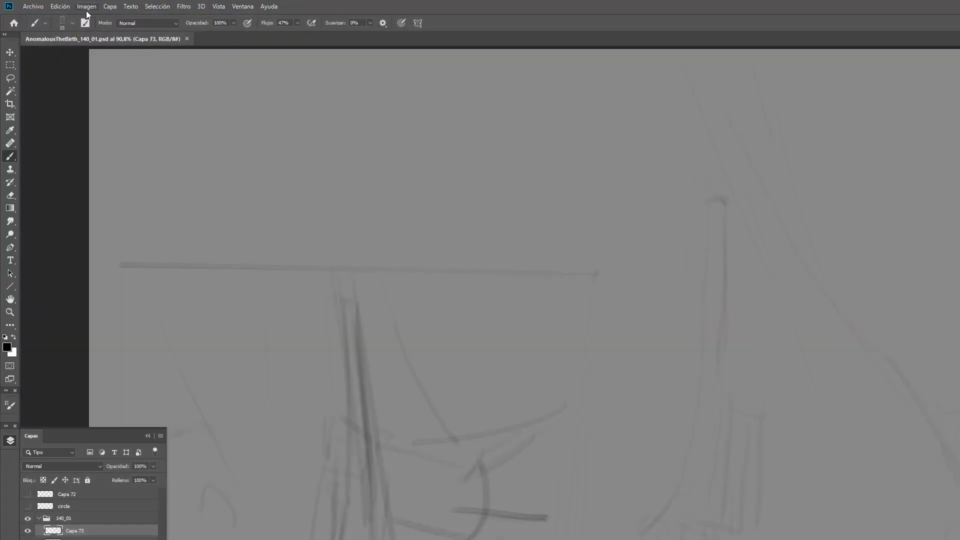
# Flip the whole canvas horizontally.
pyautogui.click(86, 6)
pyautogui.moveTo(115, 100)
pyautogui.click(246, 144)
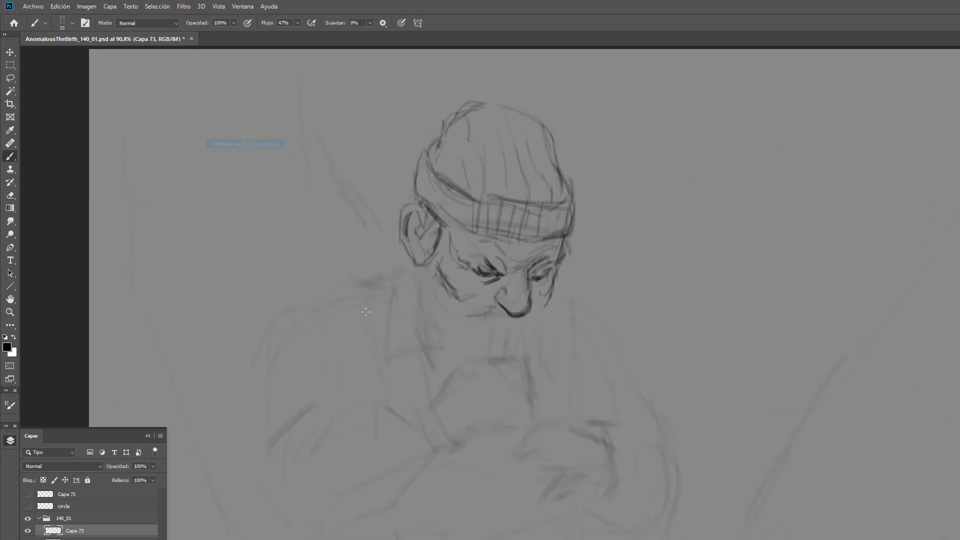
# Outline the raised hand below the face, from the wrist over the back of the hand to the knuckles, with one finger crease.
pyautogui.moveTo(569, 281); pyautogui.dragTo(650, 270)
pyautogui.moveTo(546, 319); pyautogui.dragTo(692, 329)
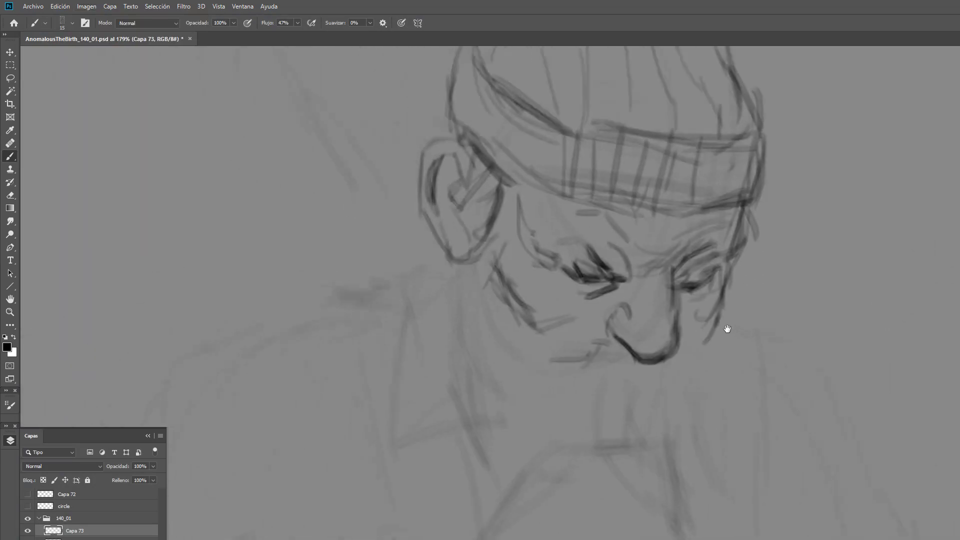
pyautogui.scroll(-3, 692, 329)
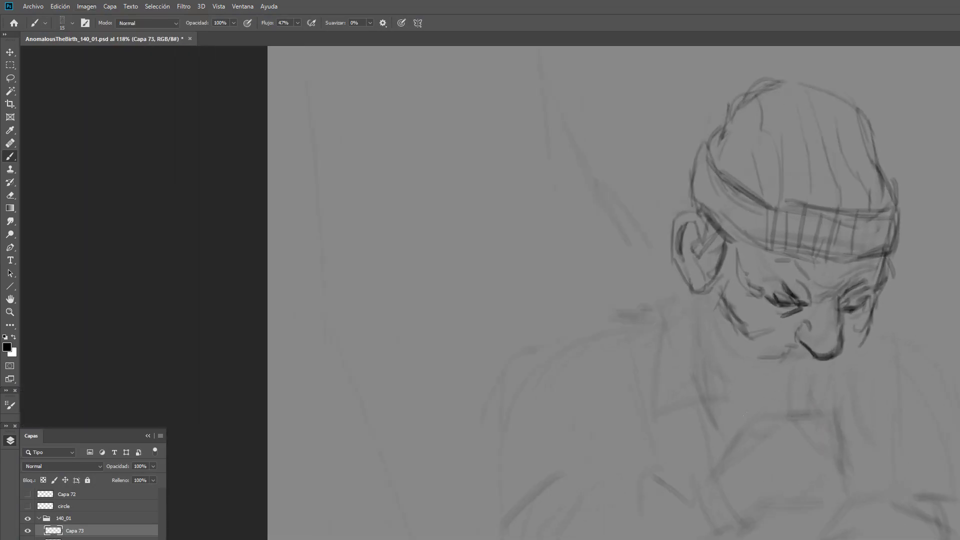
pyautogui.moveTo(806, 413); pyautogui.dragTo(778, 416)
pyautogui.moveTo(778, 416); pyautogui.dragTo(709, 474)
pyautogui.moveTo(833, 415); pyautogui.dragTo(852, 439)
pyautogui.moveTo(818, 475); pyautogui.dragTo(838, 489)
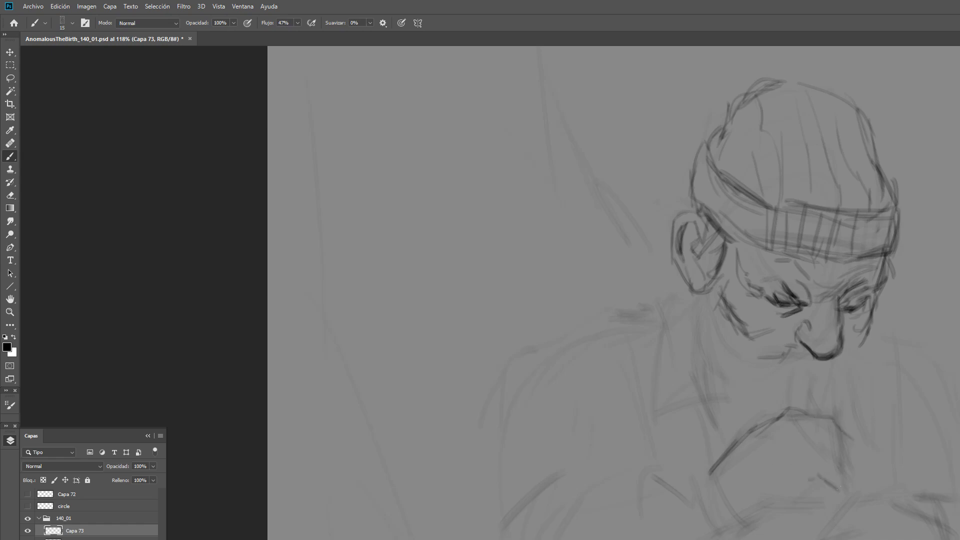
# Draw the lower edge of the raised hand and the contours of its curled fingers.
pyautogui.moveTo(852, 528); pyautogui.dragTo(857, 533)
pyautogui.moveTo(848, 507); pyautogui.dragTo(858, 532)
pyautogui.moveTo(818, 501); pyautogui.dragTo(747, 518)
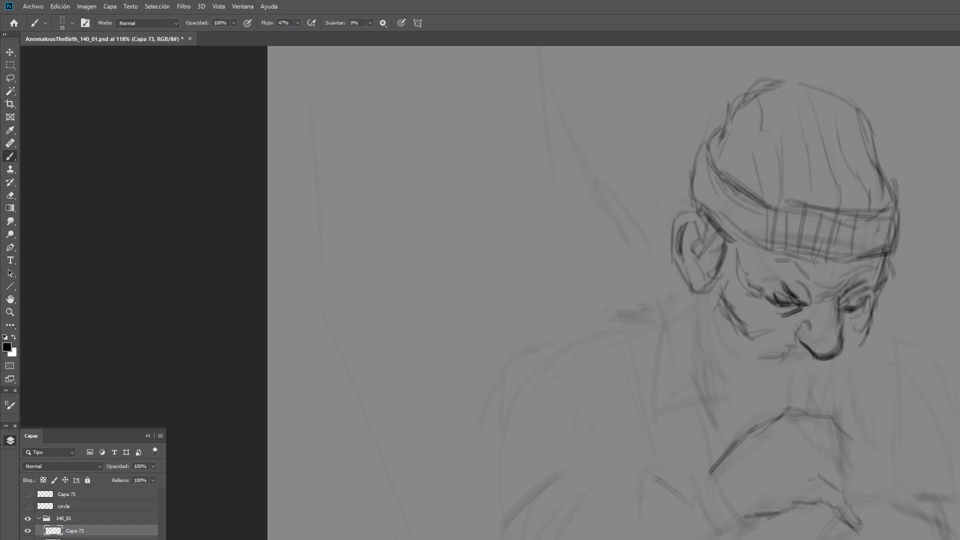
pyautogui.moveTo(808, 462)
pyautogui.mouseDown()
pyautogui.moveTo(822, 454)
pyautogui.moveTo(851, 481)
pyautogui.moveTo(862, 518)
pyautogui.mouseUp()
pyautogui.moveTo(832, 440); pyautogui.dragTo(852, 459)
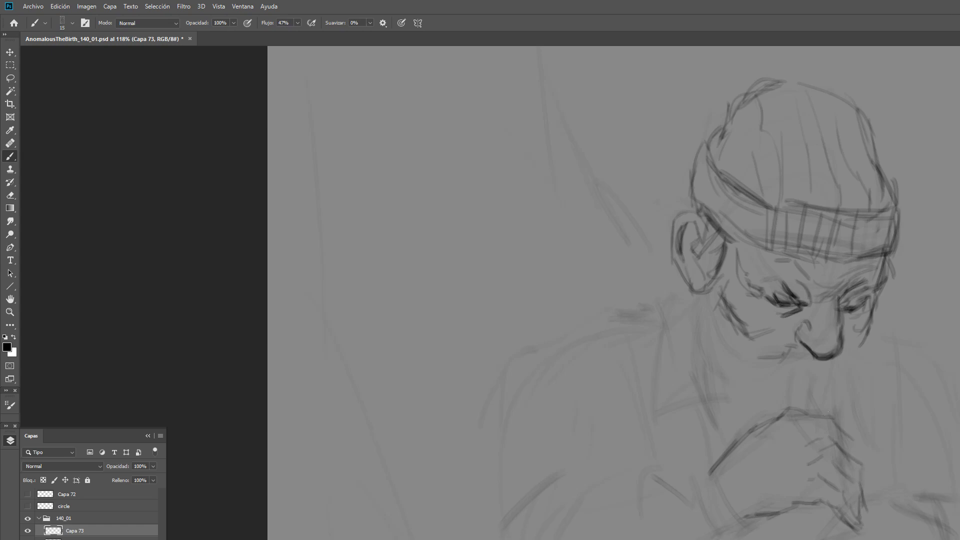
# Erase the lines around the raised hand's upper knuckles with a 40 px eraser.
pyautogui.moveTo(796, 408); pyautogui.dragTo(837, 402)
pyautogui.press('e')
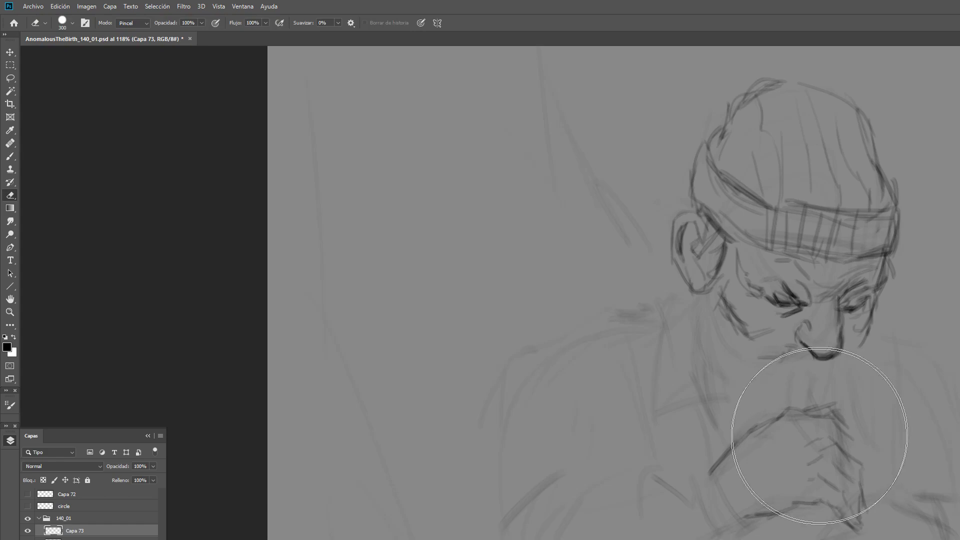
pyautogui.press('[')
pyautogui.press('[')
pyautogui.press('[')
pyautogui.press('[')
pyautogui.press('[')
pyautogui.press('[')
pyautogui.press('[')
pyautogui.press('[')
pyautogui.press('[')
pyautogui.moveTo(818, 422)
pyautogui.mouseDown()
pyautogui.moveTo(797, 424)
pyautogui.moveTo(855, 439)
pyautogui.moveTo(827, 449)
pyautogui.mouseUp()
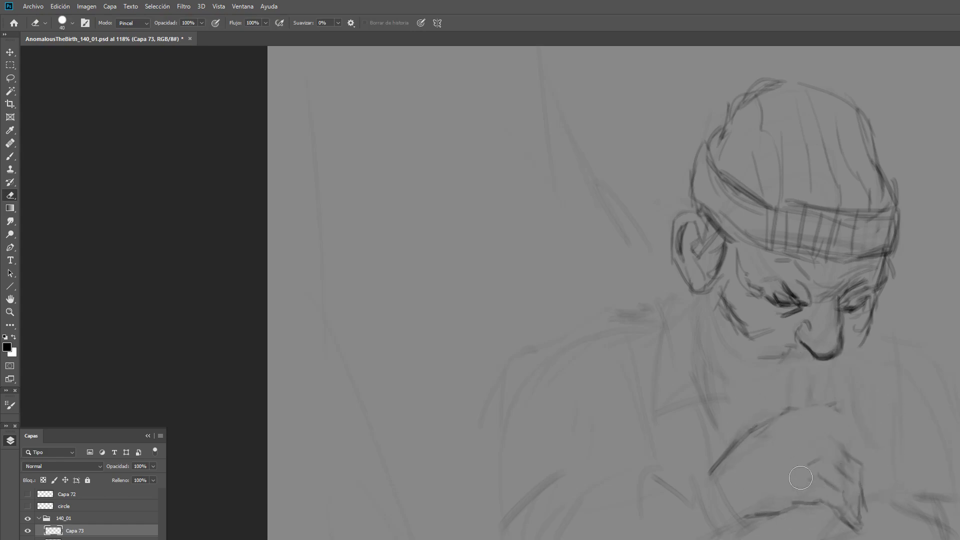
# Redraw the top knuckle line and the upper bent finger of the raised hand.
pyautogui.press('b')
pyautogui.moveTo(829, 408)
pyautogui.mouseDown()
pyautogui.moveTo(861, 417)
pyautogui.moveTo(861, 434)
pyautogui.mouseUp()
pyautogui.moveTo(825, 429); pyautogui.dragTo(847, 434)
pyautogui.moveTo(847, 433); pyautogui.dragTo(857, 445)
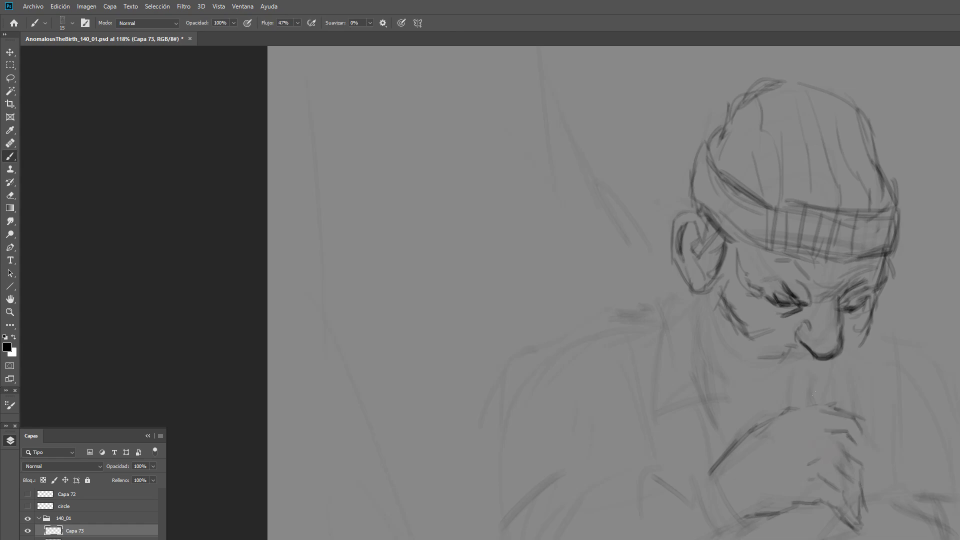
# Draw the rectangular object held in front of the mouth and rough lines for the second hand at its base.
pyautogui.moveTo(810, 383)
pyautogui.mouseDown()
pyautogui.moveTo(814, 409)
pyautogui.moveTo(867, 374)
pyautogui.moveTo(876, 440)
pyautogui.mouseUp()
pyautogui.moveTo(867, 383); pyautogui.dragTo(880, 465)
pyautogui.moveTo(868, 381)
pyautogui.mouseDown()
pyautogui.moveTo(885, 474)
pyautogui.moveTo(908, 469)
pyautogui.moveTo(902, 499)
pyautogui.moveTo(945, 490)
pyautogui.mouseUp()
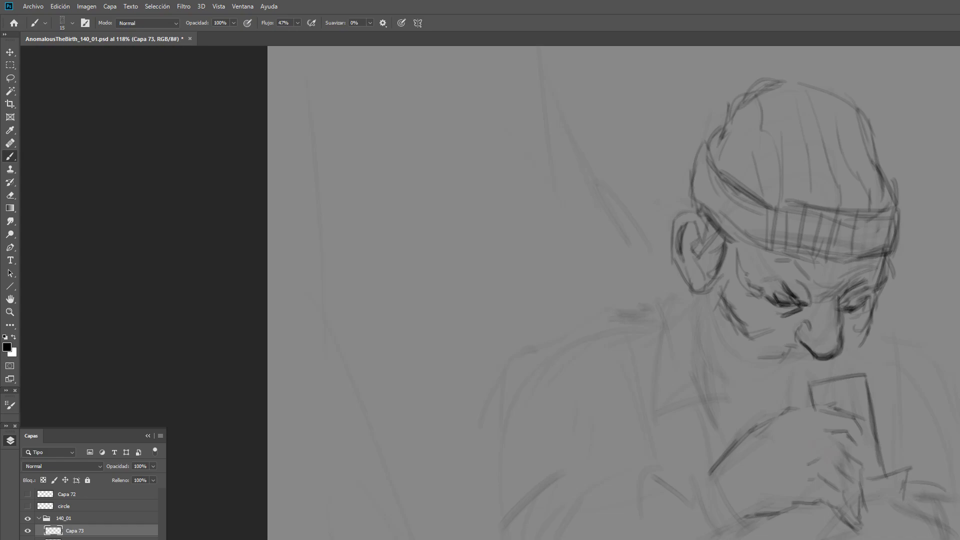
pyautogui.hotkey('ctrl', 'z')
# Lasso the rough lines of the second hand and reposition them with Free Transform.
pyautogui.press('l')
pyautogui.write('10')
pyautogui.moveTo(958, 486)
pyautogui.mouseDown()
pyautogui.moveTo(850, 532)
pyautogui.moveTo(806, 539)
pyautogui.mouseUp()
pyautogui.hotkey('ctrl', 't')
pyautogui.moveTo(907, 539); pyautogui.dragTo(959, 512)
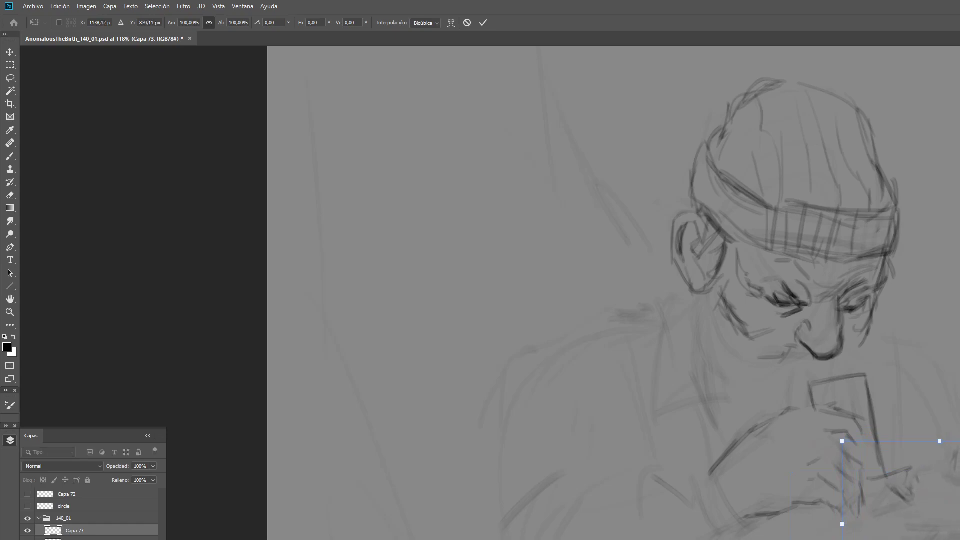
pyautogui.press('Return')
# Draw the fingers, knuckles and underside of the second hand gripping the base of the rectangular object.
pyautogui.press('b')
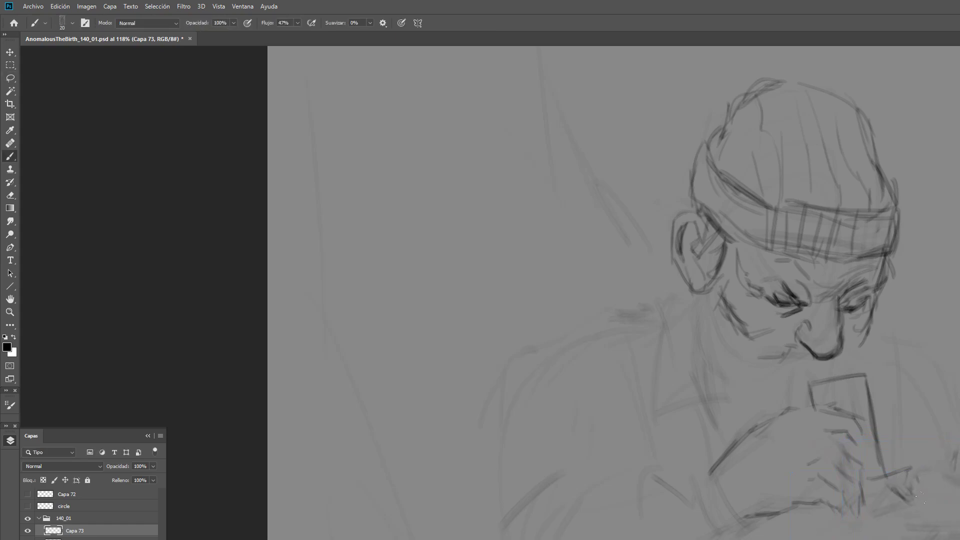
pyautogui.press(']')
pyautogui.moveTo(938, 470)
pyautogui.mouseDown()
pyautogui.moveTo(908, 473)
pyautogui.moveTo(875, 507)
pyautogui.moveTo(908, 500)
pyautogui.moveTo(889, 512)
pyautogui.mouseUp()
pyautogui.press('[')
pyautogui.press(']')
pyautogui.press(']')
pyautogui.moveTo(911, 493)
pyautogui.mouseDown()
pyautogui.moveTo(954, 497)
pyautogui.moveTo(906, 510)
pyautogui.moveTo(893, 538)
pyautogui.mouseUp()
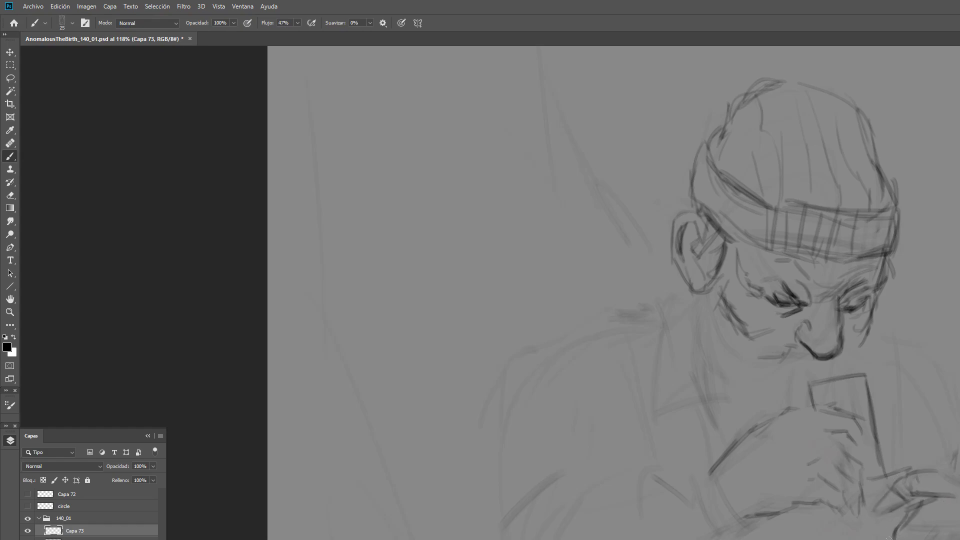
pyautogui.moveTo(958, 530); pyautogui.dragTo(943, 539)
pyautogui.moveTo(939, 480); pyautogui.dragTo(958, 482)
pyautogui.moveTo(933, 449); pyautogui.dragTo(953, 445)
# Draw the moustache beneath the nose with dark strokes fanning out toward the cheek.
pyautogui.press('[')
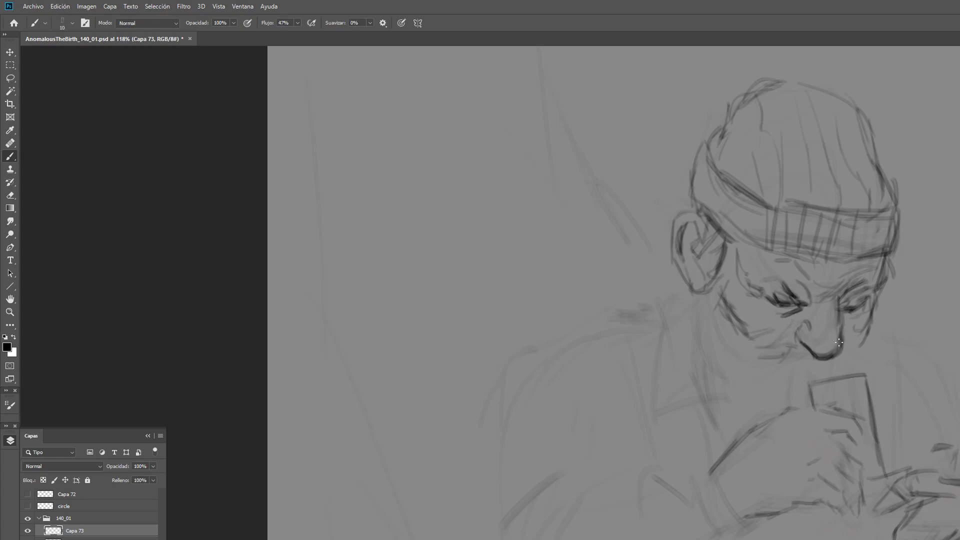
pyautogui.press(']')
pyautogui.press(']')
pyautogui.moveTo(793, 366); pyautogui.dragTo(754, 373)
pyautogui.moveTo(789, 369)
pyautogui.mouseDown()
pyautogui.moveTo(763, 391)
pyautogui.moveTo(775, 388)
pyautogui.mouseUp()
pyautogui.moveTo(793, 381); pyautogui.dragTo(778, 398)
pyautogui.moveTo(813, 364); pyautogui.dragTo(789, 397)
pyautogui.moveTo(814, 360)
pyautogui.mouseDown()
pyautogui.moveTo(798, 385)
pyautogui.moveTo(808, 379)
pyautogui.mouseUp()
pyautogui.moveTo(816, 361); pyautogui.dragTo(825, 373)
pyautogui.moveTo(831, 363)
pyautogui.mouseDown()
pyautogui.moveTo(806, 385)
pyautogui.moveTo(804, 405)
pyautogui.moveTo(802, 388)
pyautogui.mouseUp()
# Widen the rectangular object by redrawing its top edge and far side, and erase the old side line.
pyautogui.press('[')
pyautogui.moveTo(803, 384); pyautogui.dragTo(885, 366)
pyautogui.press(']')
pyautogui.moveTo(882, 439)
pyautogui.mouseDown()
pyautogui.moveTo(874, 376)
pyautogui.moveTo(905, 466)
pyautogui.moveTo(884, 384)
pyautogui.mouseUp()
pyautogui.hotkey('ctrl', 'z')
pyautogui.hotkey('ctrl', 'z')
pyautogui.moveTo(901, 462)
pyautogui.mouseDown()
pyautogui.moveTo(885, 374)
pyautogui.moveTo(868, 390)
pyautogui.moveTo(882, 454)
pyautogui.mouseUp()
pyautogui.press('e')
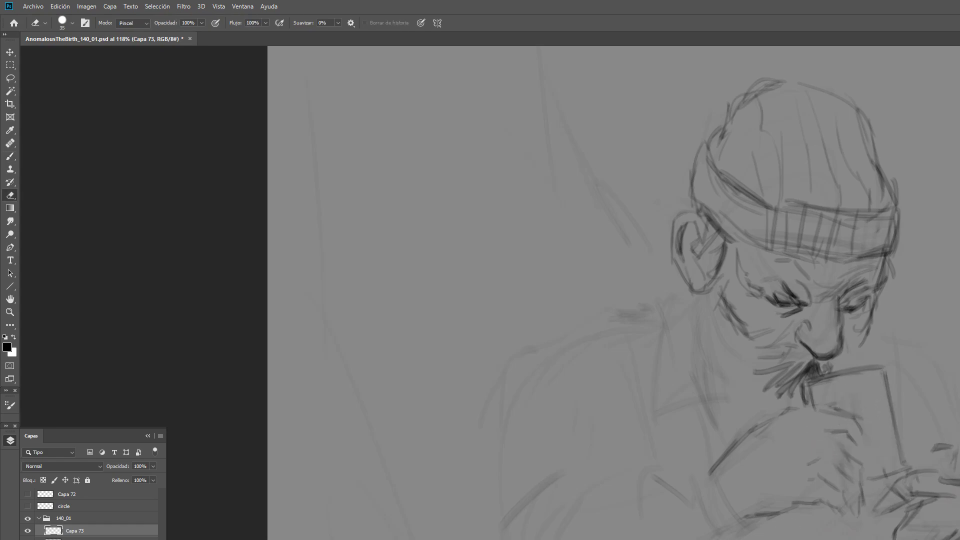
# Add the far end of the moustache and fill in the beard along the jaw and chin with dark strokes.
pyautogui.press('b')
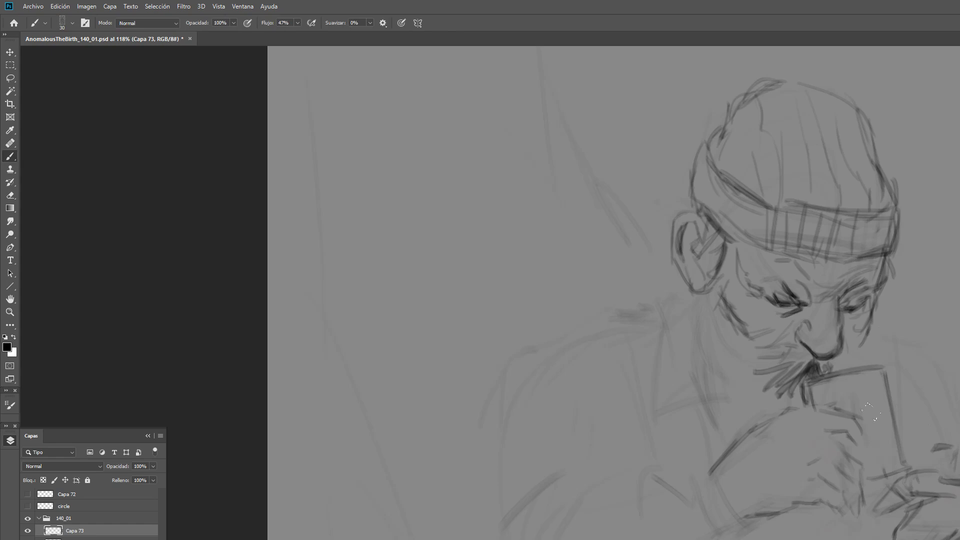
pyautogui.press('f')
pyautogui.press('f')
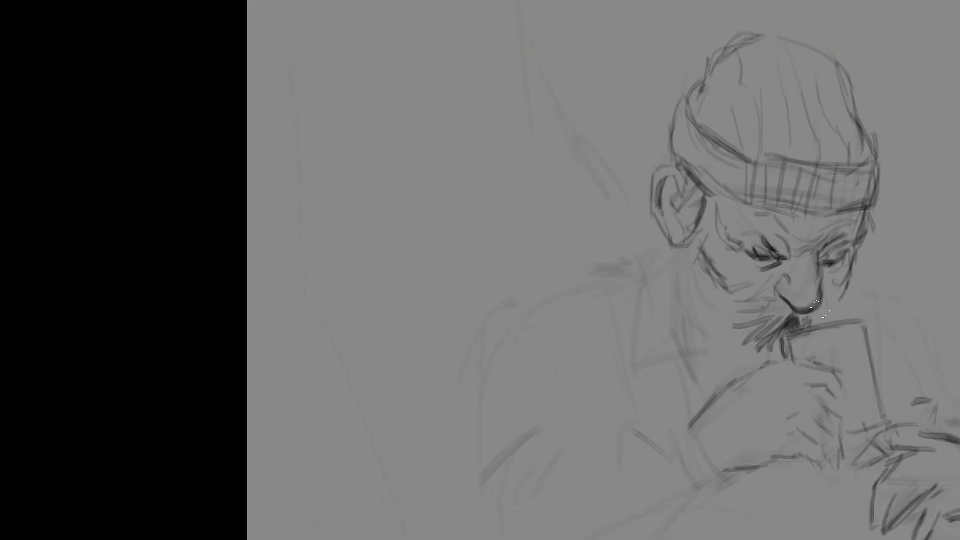
pyautogui.moveTo(827, 299); pyautogui.dragTo(834, 311)
pyautogui.moveTo(849, 297); pyautogui.dragTo(862, 304)
pyautogui.moveTo(693, 285); pyautogui.dragTo(700, 321)
pyautogui.moveTo(705, 265)
pyautogui.mouseDown()
pyautogui.moveTo(696, 350)
pyautogui.moveTo(689, 302)
pyautogui.moveTo(700, 360)
pyautogui.mouseUp()
pyautogui.moveTo(720, 324)
pyautogui.mouseDown()
pyautogui.moveTo(702, 380)
pyautogui.moveTo(767, 350)
pyautogui.moveTo(750, 365)
pyautogui.mouseUp()
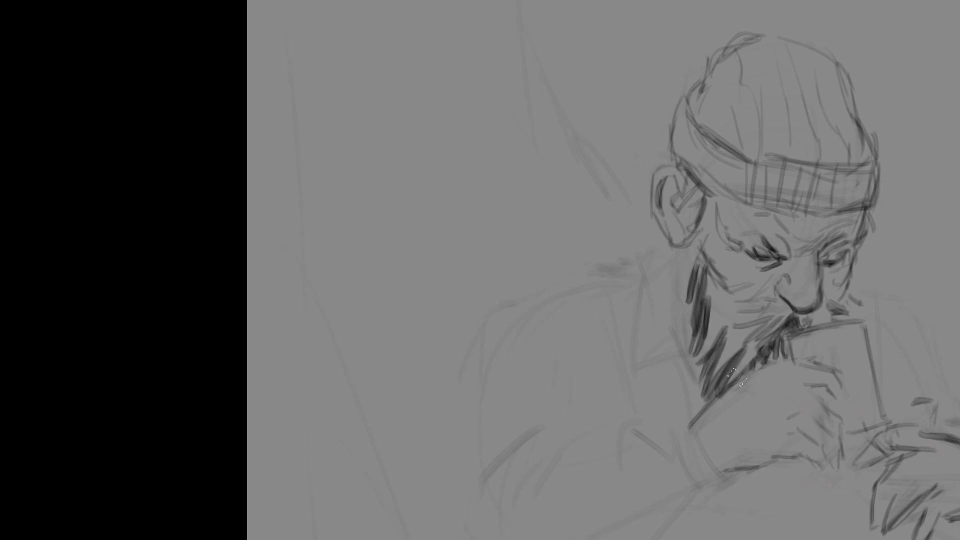
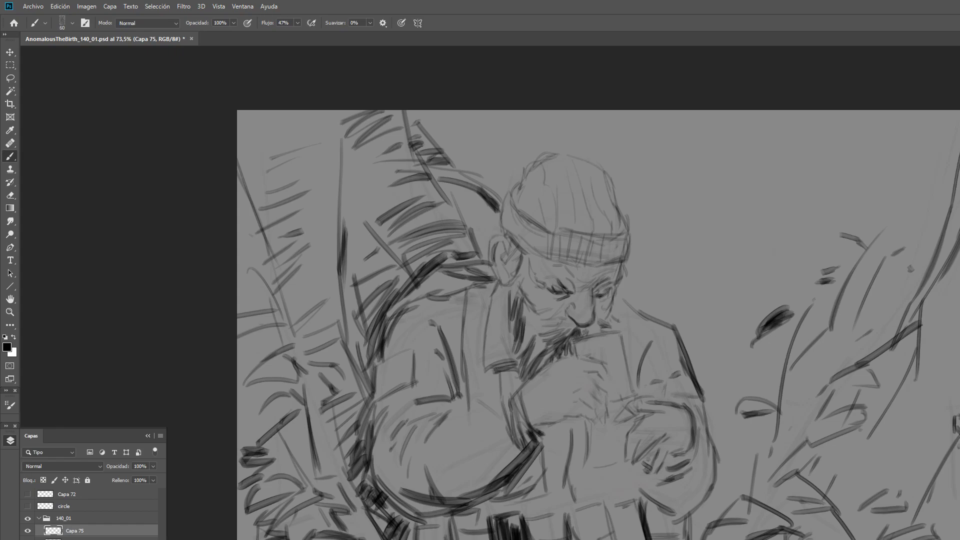
# Enable pen pressure for brush opacity and shade the folds on the near sleeve with soft strokes.
pyautogui.click(247, 22)
pyautogui.moveTo(453, 434)
pyautogui.mouseDown()
pyautogui.moveTo(435, 476)
pyautogui.moveTo(466, 470)
pyautogui.moveTo(464, 482)
pyautogui.mouseUp()
pyautogui.press('[')
pyautogui.moveTo(397, 452); pyautogui.dragTo(384, 467)
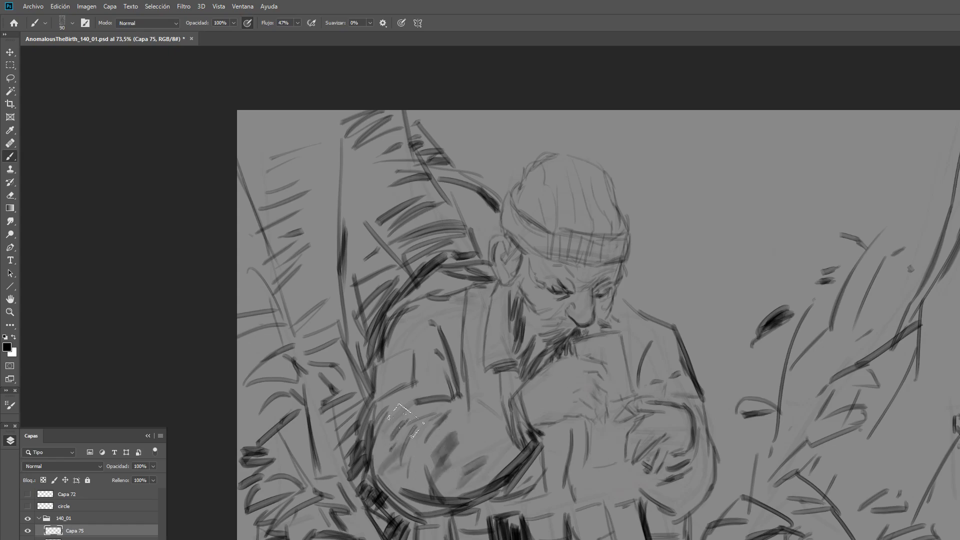
pyautogui.moveTo(403, 424); pyautogui.dragTo(386, 434)
# Shade the near side of the jacket's chest and the far chest and upper arm with broad translucent strokes.
pyautogui.press(']')
pyautogui.moveTo(452, 371); pyautogui.dragTo(448, 375)
pyautogui.moveTo(445, 326)
pyautogui.mouseDown()
pyautogui.moveTo(429, 344)
pyautogui.moveTo(443, 385)
pyautogui.mouseUp()
pyautogui.press(']')
pyautogui.press(']')
pyautogui.press(']')
pyautogui.press(']')
pyautogui.moveTo(645, 364); pyautogui.dragTo(670, 376)
pyautogui.moveTo(636, 334); pyautogui.dragTo(654, 345)
# Shade the underside and outer edge of the far forearm below the second hand.
pyautogui.press('[')
pyautogui.press('[')
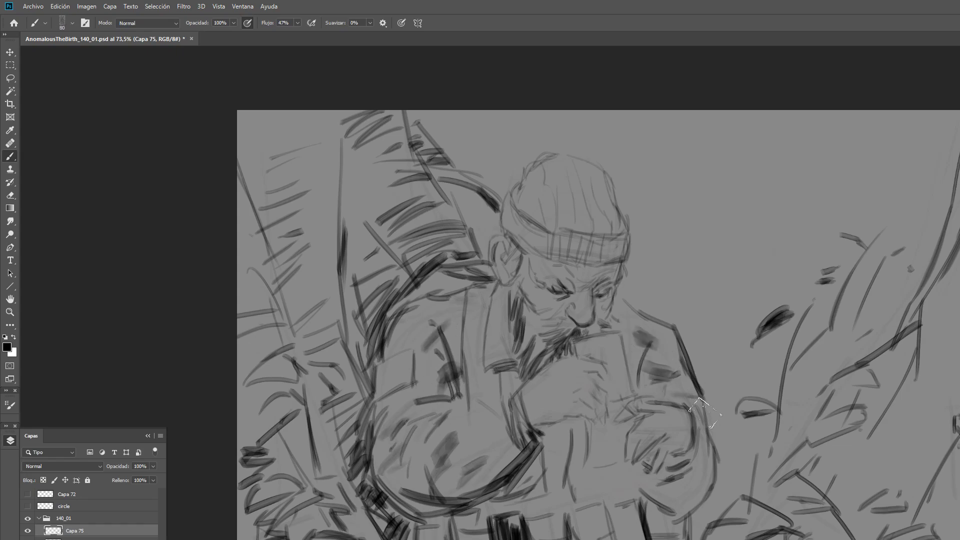
pyautogui.moveTo(692, 490)
pyautogui.mouseDown()
pyautogui.moveTo(682, 506)
pyautogui.moveTo(653, 492)
pyautogui.mouseUp()
pyautogui.press(']')
pyautogui.press(']')
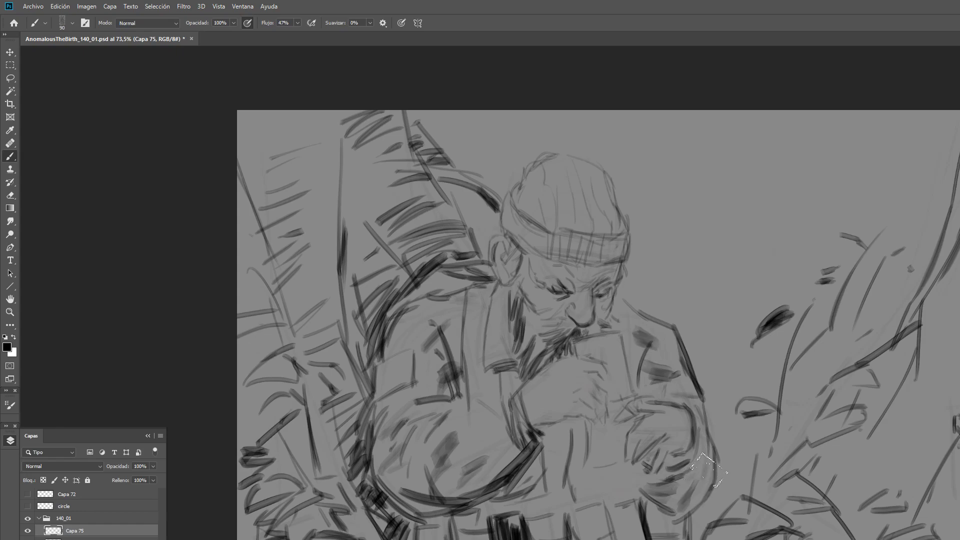
pyautogui.moveTo(711, 463); pyautogui.dragTo(693, 497)
pyautogui.moveTo(637, 487); pyautogui.dragTo(578, 486)
# Fill the torso area beneath the raised hand and along the near forearm with a dark shadow.
pyautogui.press(']')
pyautogui.press(']')
pyautogui.press(']')
pyautogui.moveTo(605, 435)
pyautogui.mouseDown()
pyautogui.moveTo(552, 434)
pyautogui.moveTo(591, 426)
pyautogui.mouseUp()
pyautogui.press('[')
pyautogui.press('[')
pyautogui.press('[')
pyautogui.moveTo(596, 432)
pyautogui.mouseDown()
pyautogui.moveTo(619, 404)
pyautogui.moveTo(615, 413)
pyautogui.moveTo(631, 403)
pyautogui.moveTo(611, 430)
pyautogui.moveTo(632, 426)
pyautogui.moveTo(546, 464)
pyautogui.moveTo(548, 477)
pyautogui.moveTo(520, 494)
pyautogui.mouseUp()
pyautogui.press(']')
pyautogui.press(']')
pyautogui.press(']')
pyautogui.press(']')
pyautogui.press(']')
pyautogui.moveTo(546, 459)
pyautogui.mouseDown()
pyautogui.moveTo(496, 501)
pyautogui.moveTo(436, 512)
pyautogui.mouseUp()
pyautogui.moveTo(484, 528); pyautogui.dragTo(463, 531)
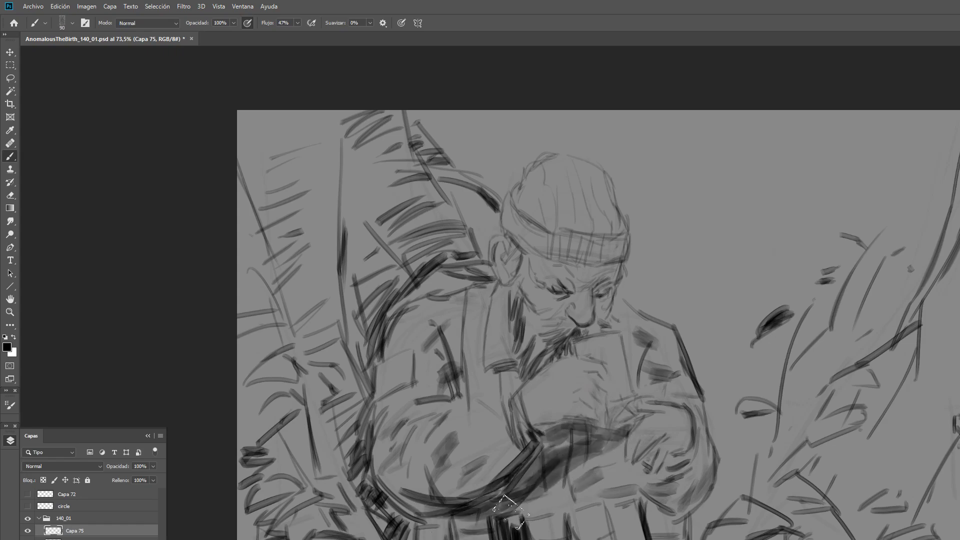
# Add shading strokes to the lower torso between the forearms and the lap.
pyautogui.press('[')
pyautogui.press('[')
pyautogui.press('[')
pyautogui.press('[')
pyautogui.press('[')
pyautogui.moveTo(583, 470); pyautogui.dragTo(573, 487)
pyautogui.moveTo(584, 494); pyautogui.dragTo(526, 515)
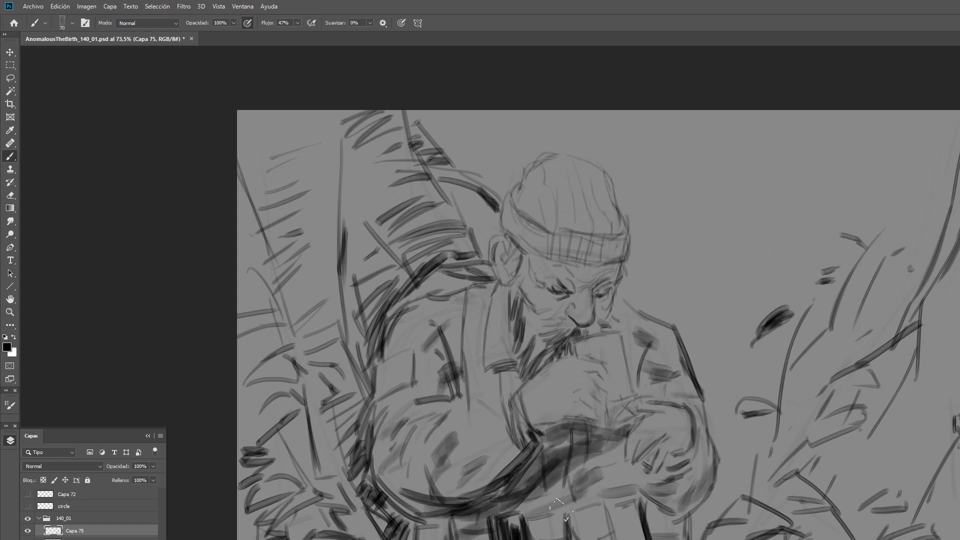
pyautogui.moveTo(613, 471); pyautogui.dragTo(588, 508)
pyautogui.press(']')
pyautogui.press(']')
pyautogui.press(']')
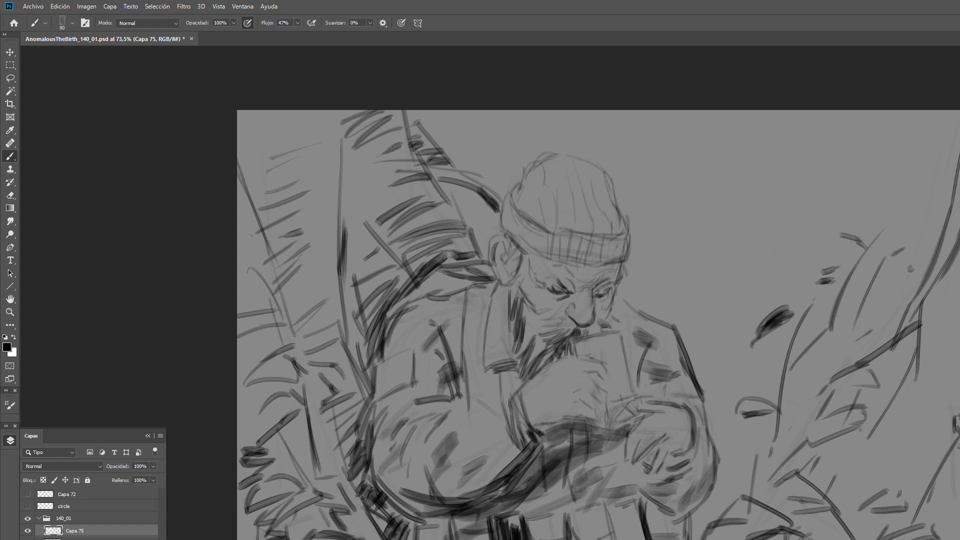
pyautogui.press('v')
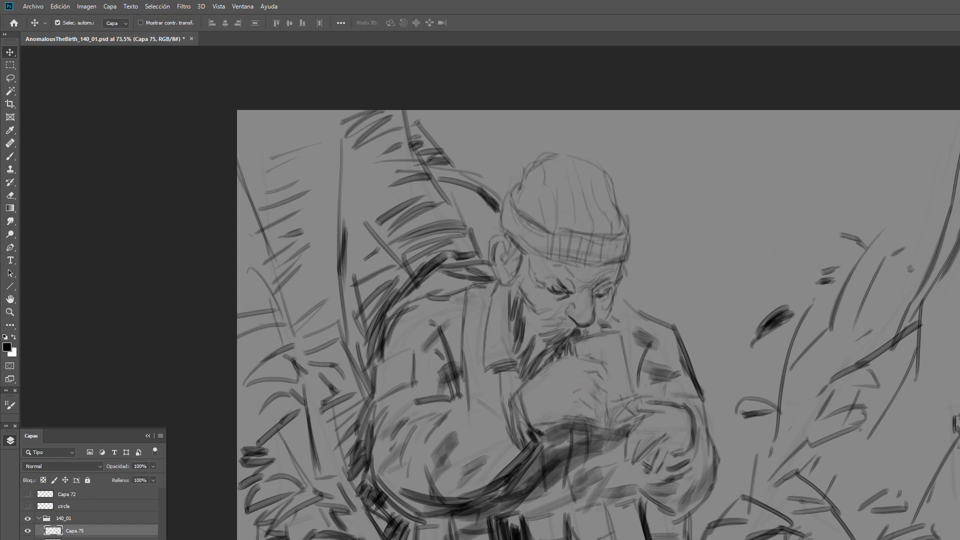
pyautogui.press('e')
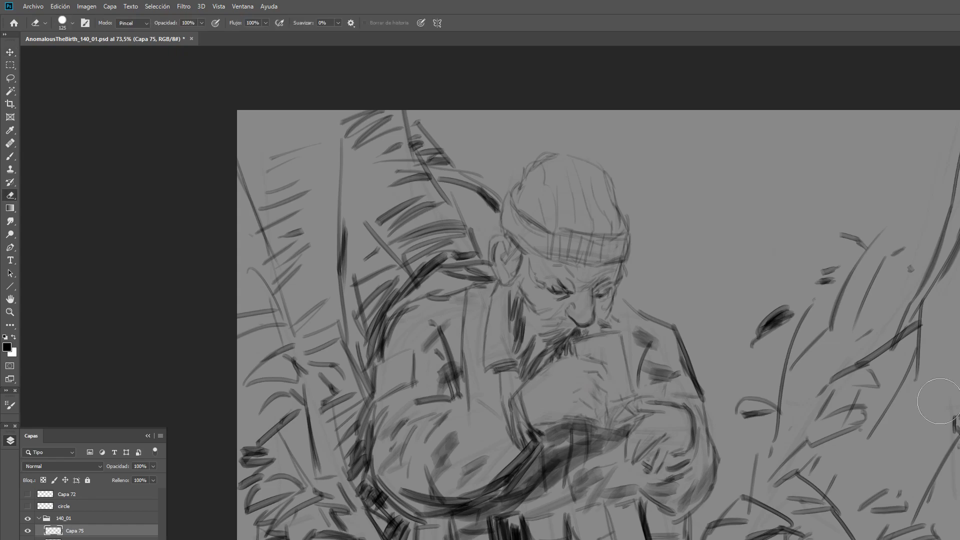
pyautogui.keyDown('ctrl'); pyautogui.keyDown('alt'); pyautogui.click(858, 376); pyautogui.keyUp('alt'); pyautogui.keyUp('ctrl')
pyautogui.moveTo(858, 376); pyautogui.dragTo(863, 377)
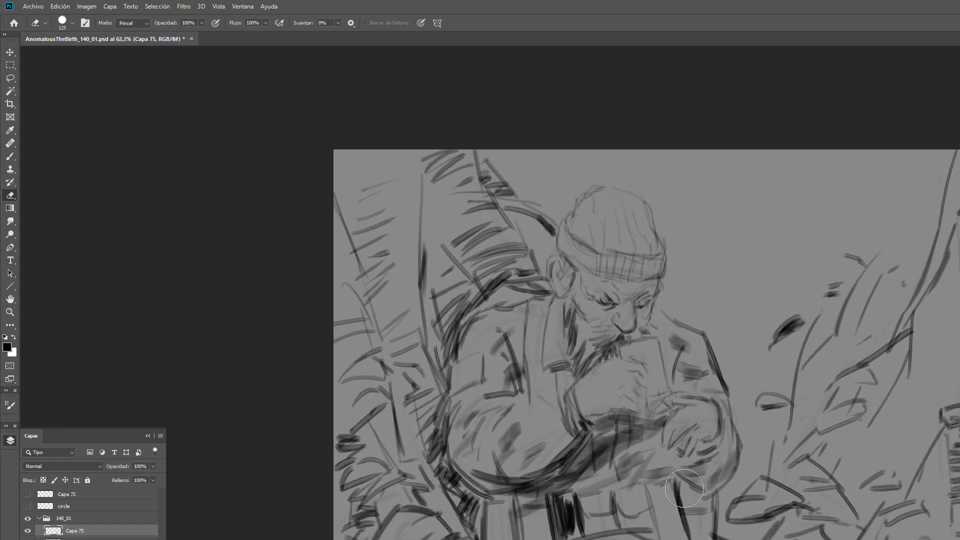
# Merge the selected sketch layers into one and add a new layer directly beneath the merged line art.
pyautogui.click(90, 538)
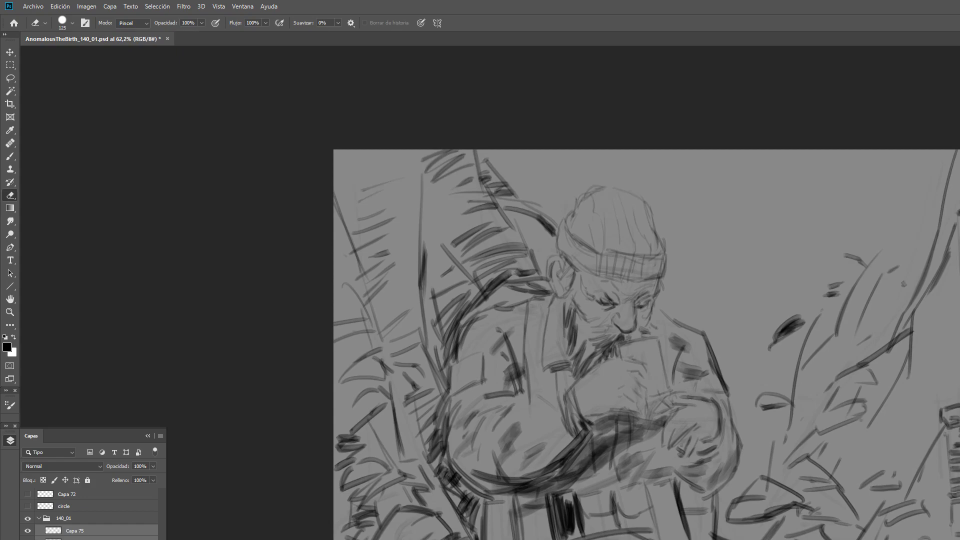
pyautogui.hotkey('ctrl', 'e')
pyautogui.hotkey('ctrl', 'shift', 'n')
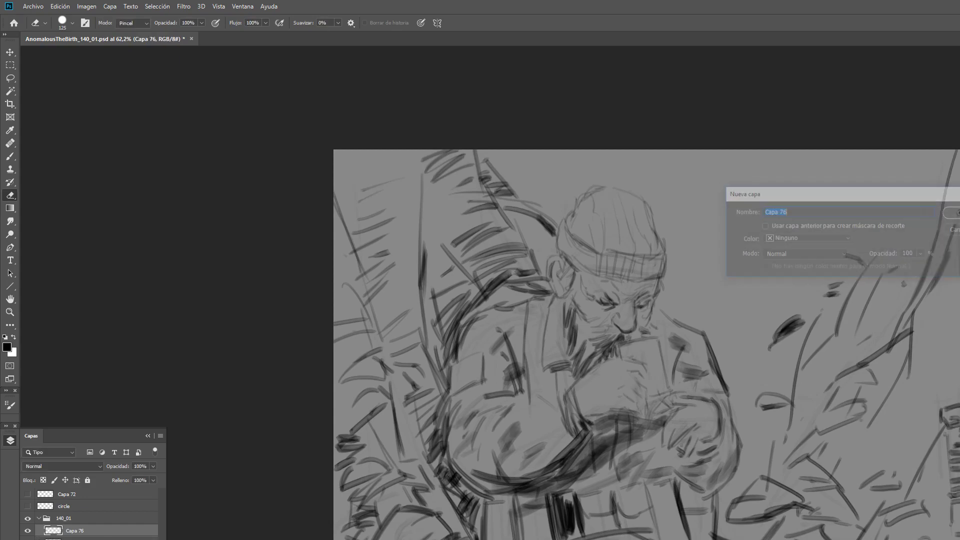
pyautogui.press('Return')
pyautogui.moveTo(124, 535); pyautogui.dragTo(120, 529)
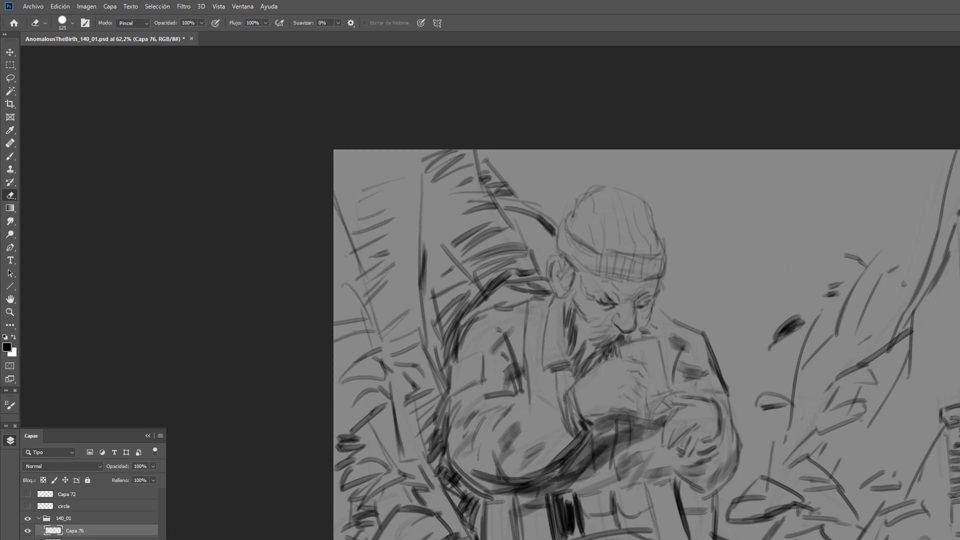
pyautogui.hotkey('ctrl', 'z')
# Choose the 666 px brush from the Abraldes preset library and set its flow to 15%.
pyautogui.press('b')
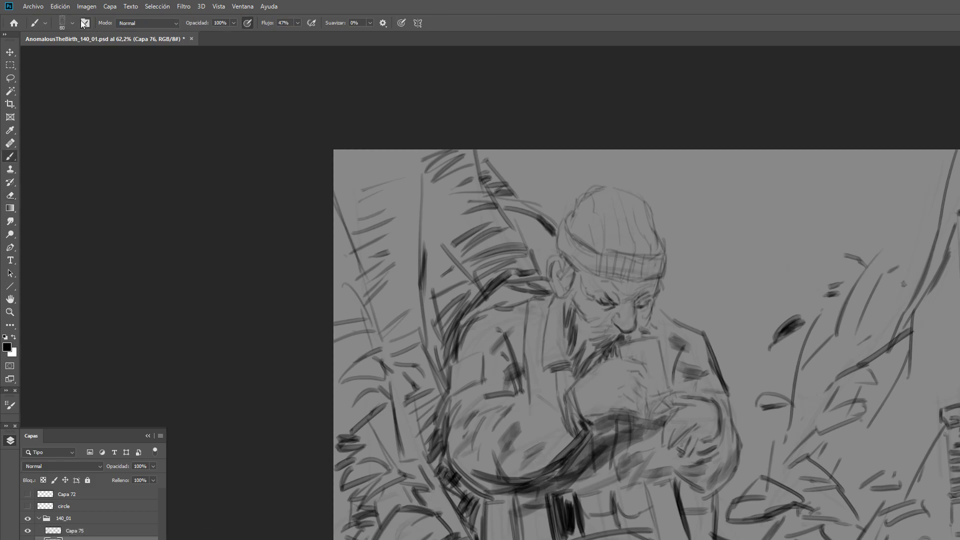
pyautogui.click(62, 25)
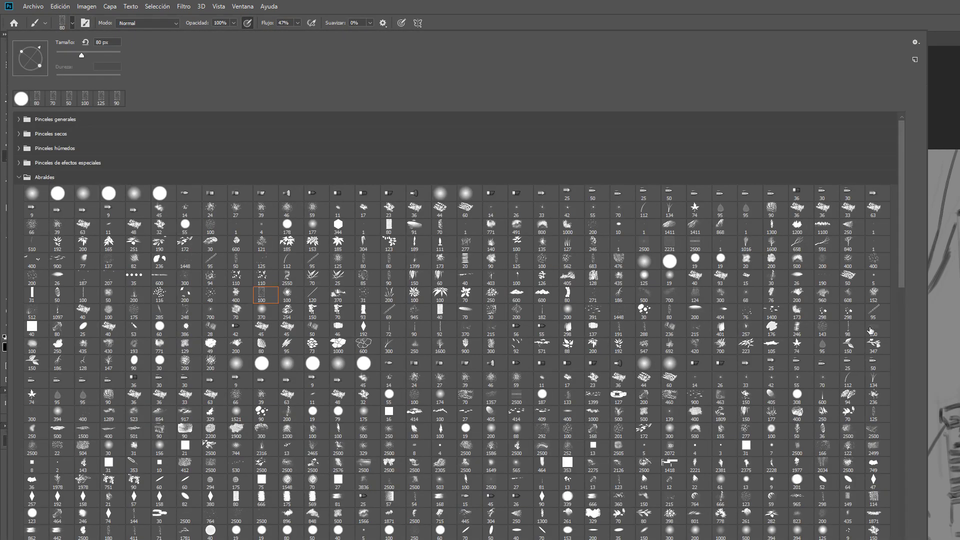
pyautogui.moveTo(903, 246)
pyautogui.mouseDown()
pyautogui.moveTo(904, 539)
pyautogui.moveTo(902, 245)
pyautogui.mouseUp()
pyautogui.scroll(-1, 910, 440)
pyautogui.scroll(-10, 203, 414)
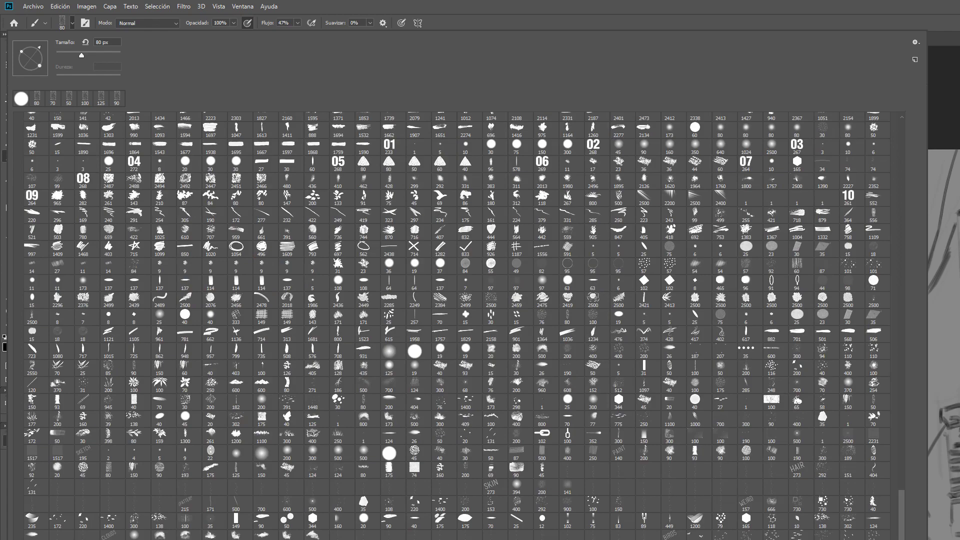
pyautogui.click(771, 502)
pyautogui.press('Return')
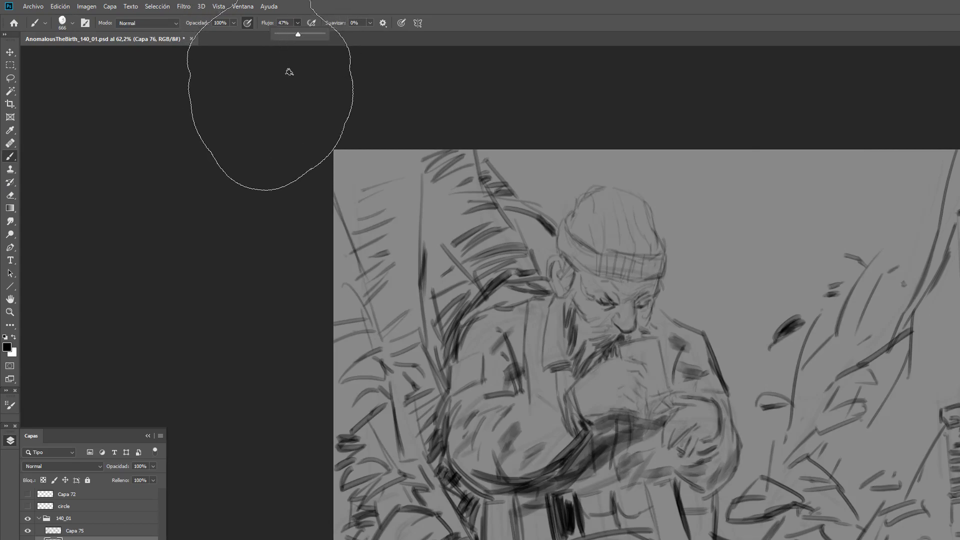
pyautogui.click(281, 45)
pyautogui.moveTo(297, 22); pyautogui.dragTo(283, 44)
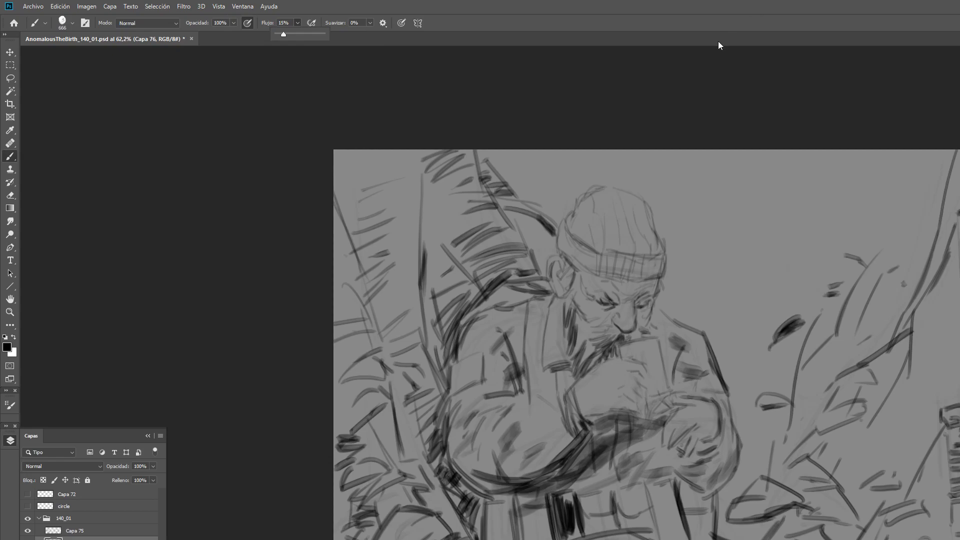
pyautogui.click(830, 13)
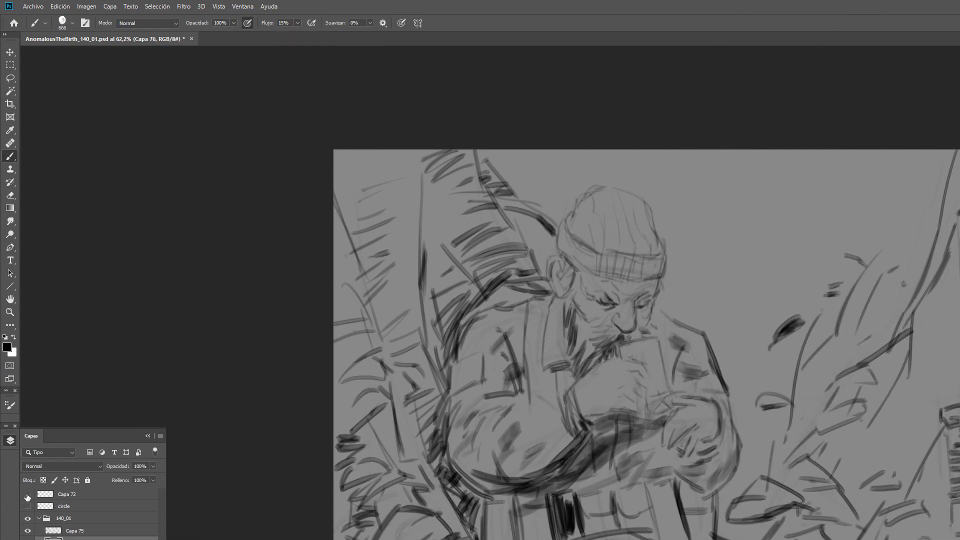
# Show Capa 72 temporarily, sample a dark grey as the painting colour, and hide the layer again.
pyautogui.click(27, 497)
pyautogui.press('i')
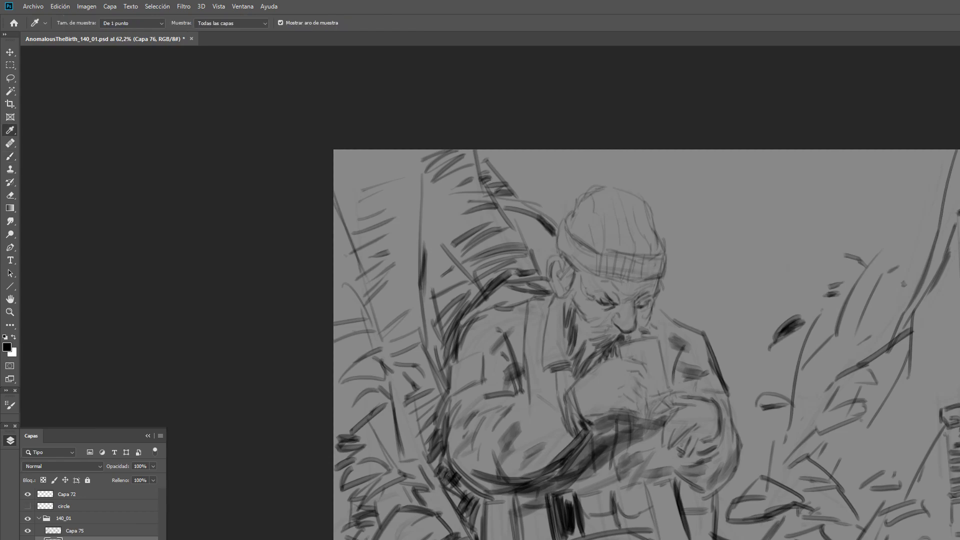
pyautogui.click(27, 494)
pyautogui.press('b')
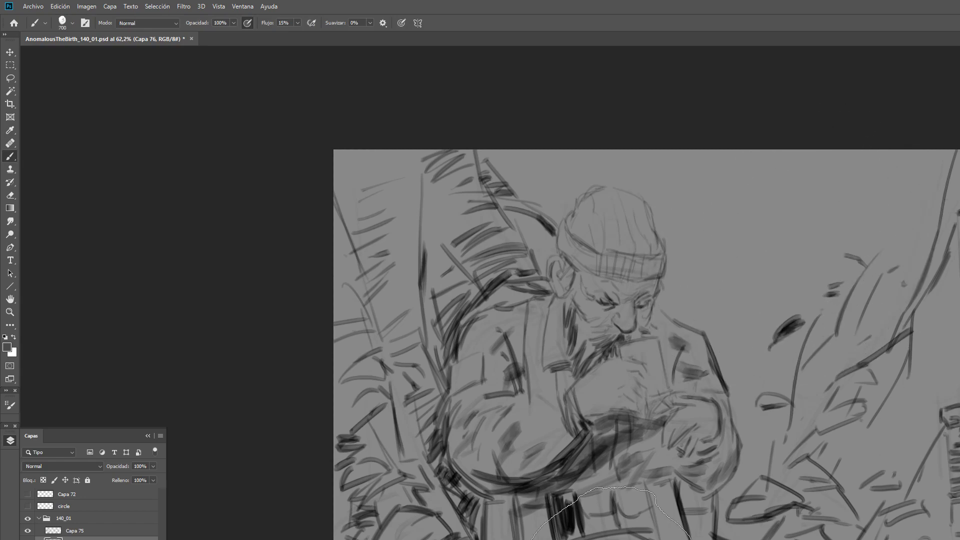
# Paint a first patch of translucent grey over the low foliage on the right edge of the drawing.
pyautogui.press('[')
pyautogui.press('[')
pyautogui.press('[')
pyautogui.press('[')
pyautogui.press('[')
pyautogui.press('[')
pyautogui.press('[')
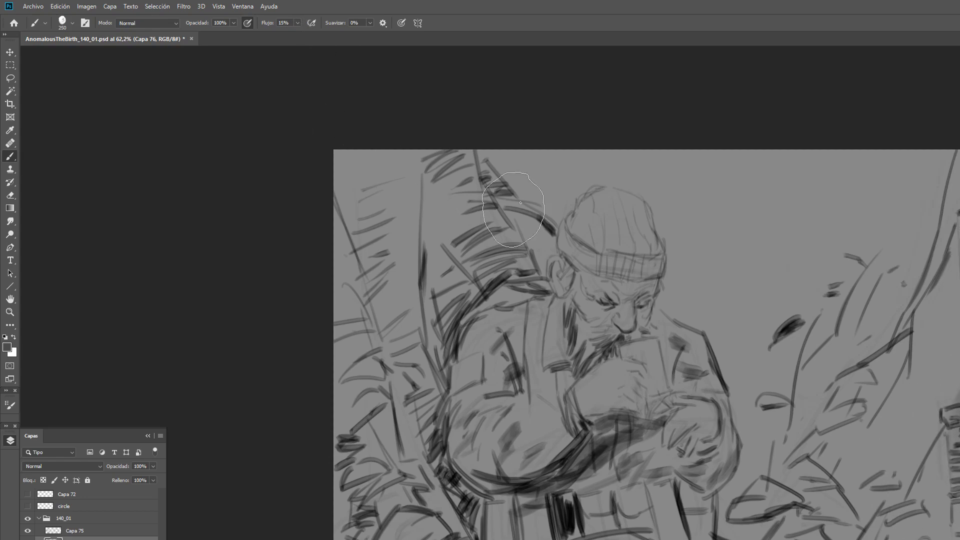
pyautogui.press(']')
pyautogui.press(']')
pyautogui.press(']')
pyautogui.moveTo(957, 493)
pyautogui.mouseDown()
pyautogui.moveTo(932, 535)
pyautogui.moveTo(952, 537)
pyautogui.mouseUp()
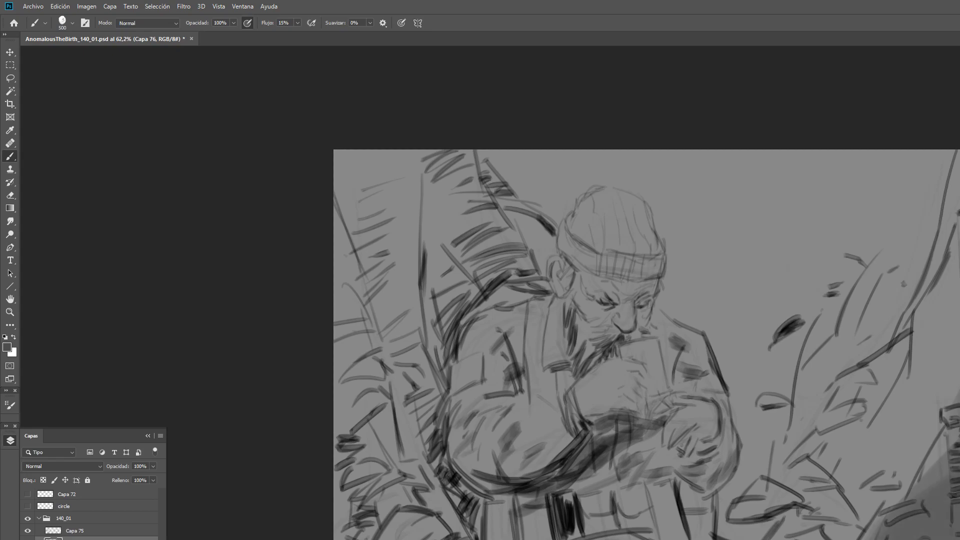
# Block in grey tone over the foliage behind the man and his near shoulder with a very large brush.
pyautogui.press(']')
pyautogui.press(']')
pyautogui.press(']')
pyautogui.moveTo(370, 388)
pyautogui.mouseDown()
pyautogui.moveTo(405, 223)
pyautogui.moveTo(435, 285)
pyautogui.moveTo(447, 193)
pyautogui.moveTo(440, 373)
pyautogui.moveTo(370, 538)
pyautogui.moveTo(425, 539)
pyautogui.mouseUp()
pyautogui.press('[')
pyautogui.press('[')
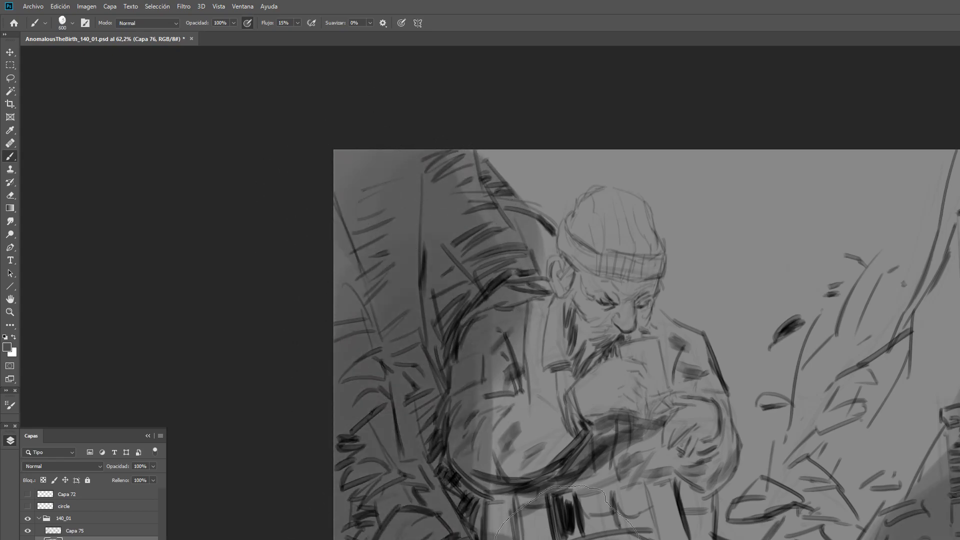
# Fill the man's whole figure, from the beanie down to the lap, with a grey base tone.
pyautogui.moveTo(530, 539)
pyautogui.mouseDown()
pyautogui.moveTo(584, 539)
pyautogui.moveTo(555, 500)
pyautogui.mouseUp()
pyautogui.press('[')
pyautogui.press('[')
pyautogui.press('[')
pyautogui.press('[')
pyautogui.moveTo(663, 480)
pyautogui.mouseDown()
pyautogui.moveTo(620, 408)
pyautogui.moveTo(472, 397)
pyautogui.moveTo(560, 340)
pyautogui.moveTo(562, 288)
pyautogui.moveTo(610, 214)
pyautogui.moveTo(638, 248)
pyautogui.moveTo(607, 363)
pyautogui.moveTo(645, 365)
pyautogui.moveTo(645, 355)
pyautogui.moveTo(691, 377)
pyautogui.moveTo(705, 450)
pyautogui.moveTo(665, 520)
pyautogui.mouseUp()
pyautogui.press('[')
pyautogui.press('[')
pyautogui.press(']')
pyautogui.press(']')
pyautogui.press(']')
pyautogui.press(']')
pyautogui.moveTo(457, 447)
pyautogui.mouseDown()
pyautogui.moveTo(450, 531)
pyautogui.moveTo(388, 256)
pyautogui.moveTo(439, 349)
pyautogui.moveTo(491, 537)
pyautogui.mouseUp()
pyautogui.press(']')
pyautogui.press(']')
pyautogui.press('[')
pyautogui.press('[')
pyautogui.press('[')
pyautogui.press('[')
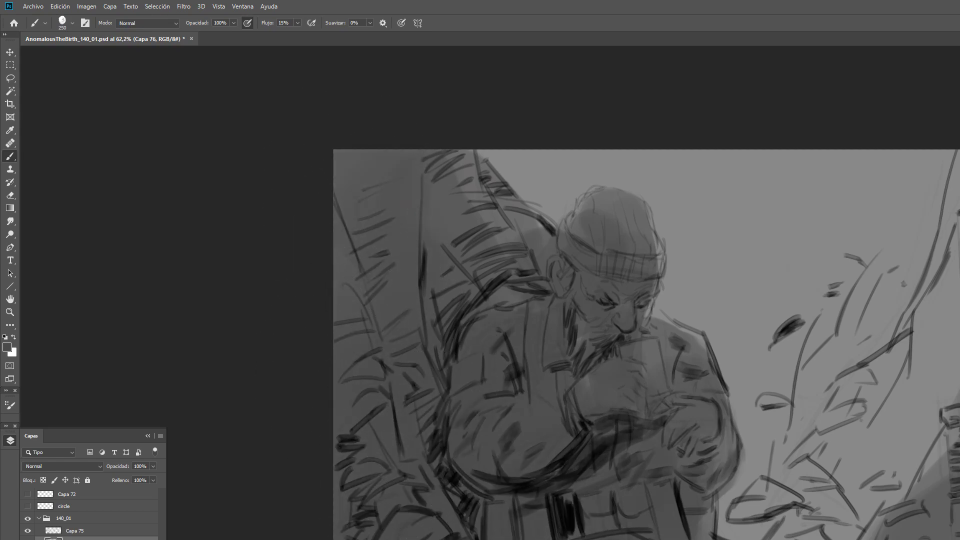
# Fill the remaining foliage and slanted trunk to the right of the man with the grey base tone.
pyautogui.moveTo(840, 530)
pyautogui.mouseDown()
pyautogui.moveTo(893, 396)
pyautogui.moveTo(800, 515)
pyautogui.moveTo(755, 500)
pyautogui.moveTo(730, 515)
pyautogui.mouseUp()
pyautogui.moveTo(893, 367)
pyautogui.mouseDown()
pyautogui.moveTo(943, 322)
pyautogui.moveTo(955, 215)
pyautogui.moveTo(955, 424)
pyautogui.moveTo(940, 480)
pyautogui.moveTo(954, 524)
pyautogui.mouseUp()
pyautogui.press(']')
pyautogui.press(']')
pyautogui.press(']')
pyautogui.press(']')
pyautogui.press(']')
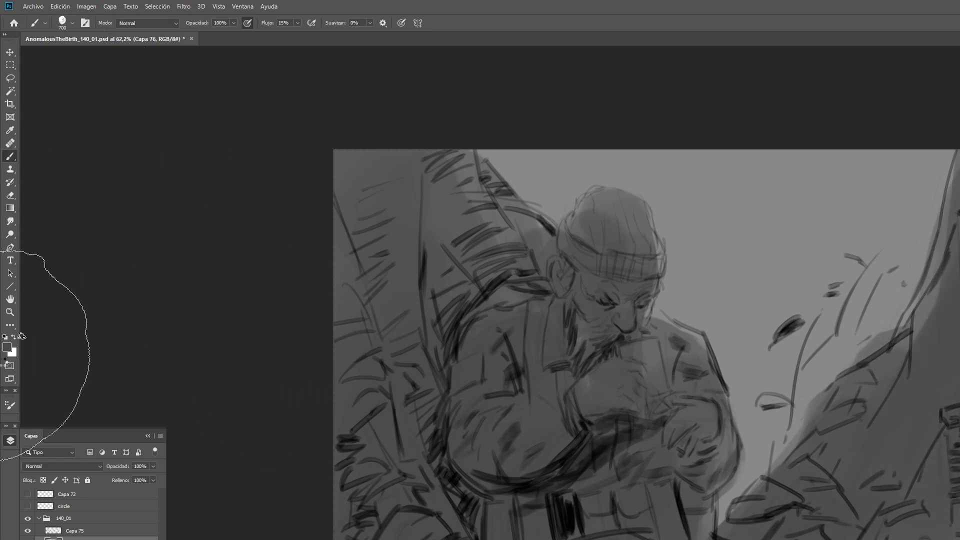
# Reset the painting colours to default black and white and lower the brush flow to 1%.
pyautogui.press(']')
pyautogui.press(']')
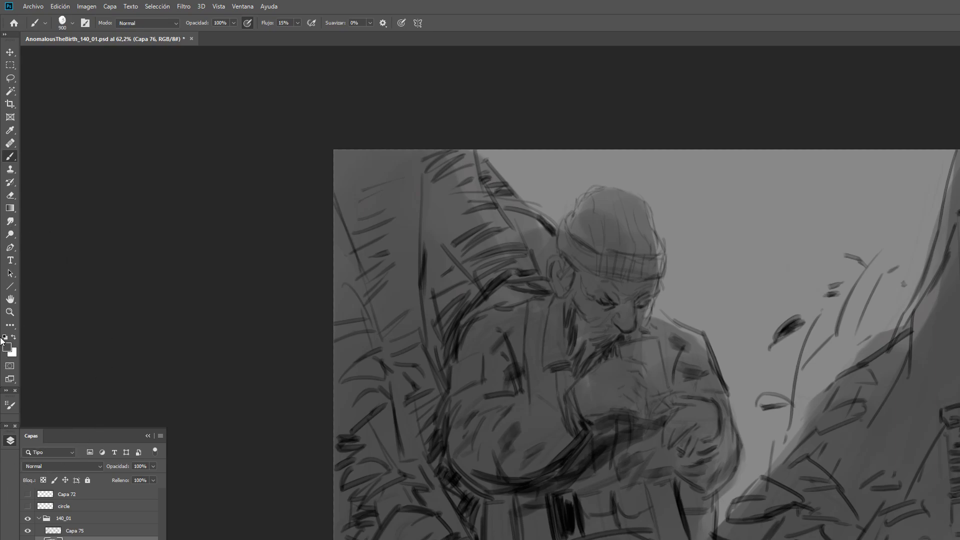
pyautogui.click(4, 338)
pyautogui.click(297, 24)
pyautogui.moveTo(296, 35); pyautogui.dragTo(292, 35)
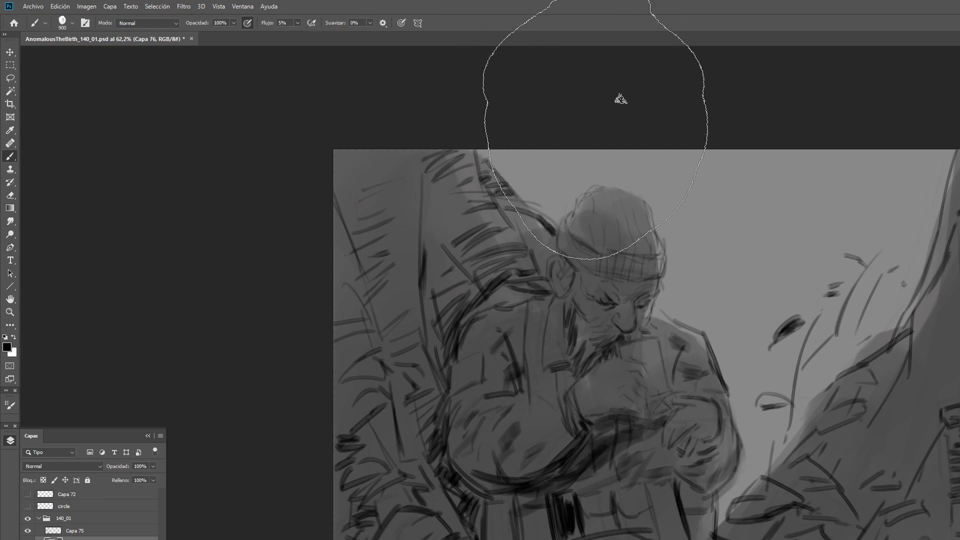
pyautogui.press('[')
pyautogui.press('[')
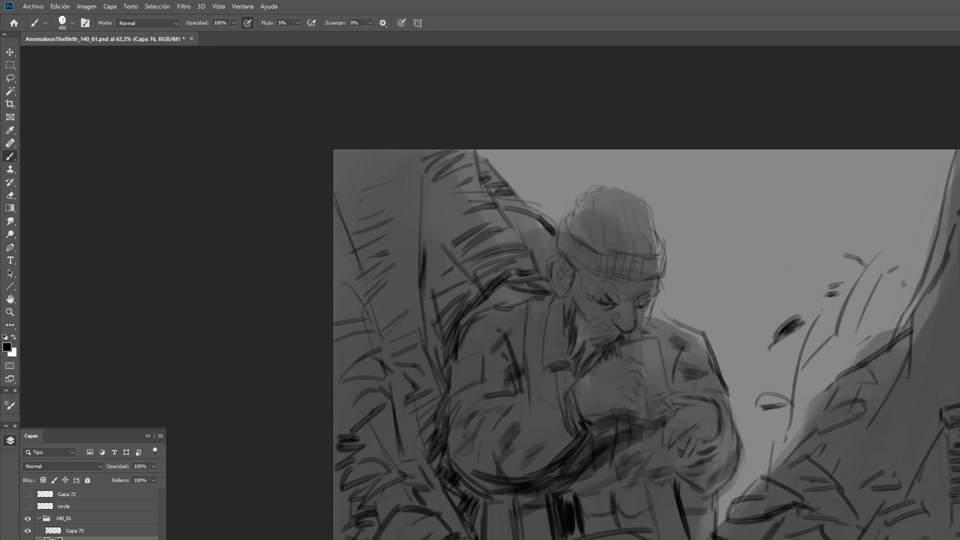
pyautogui.press('[')
pyautogui.click(298, 22)
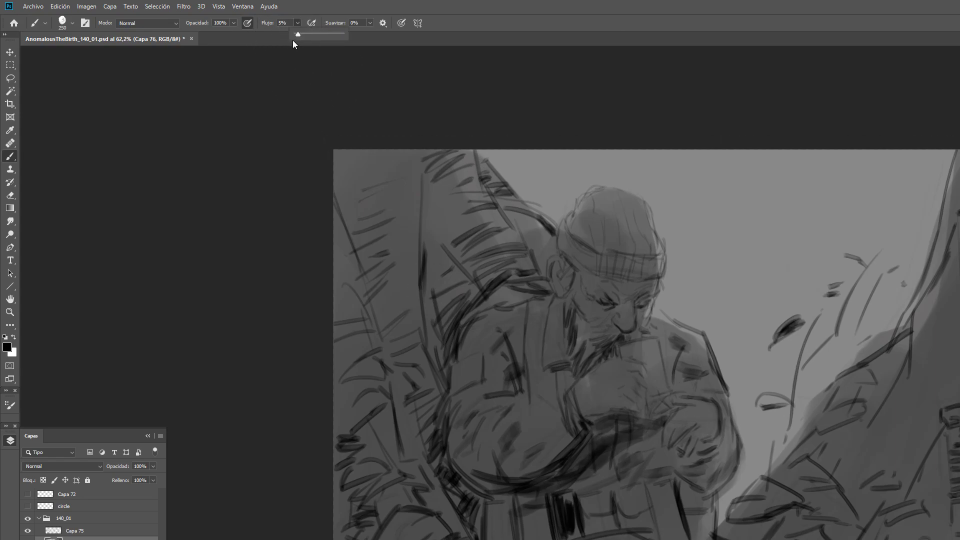
pyautogui.moveTo(298, 34); pyautogui.dragTo(295, 34)
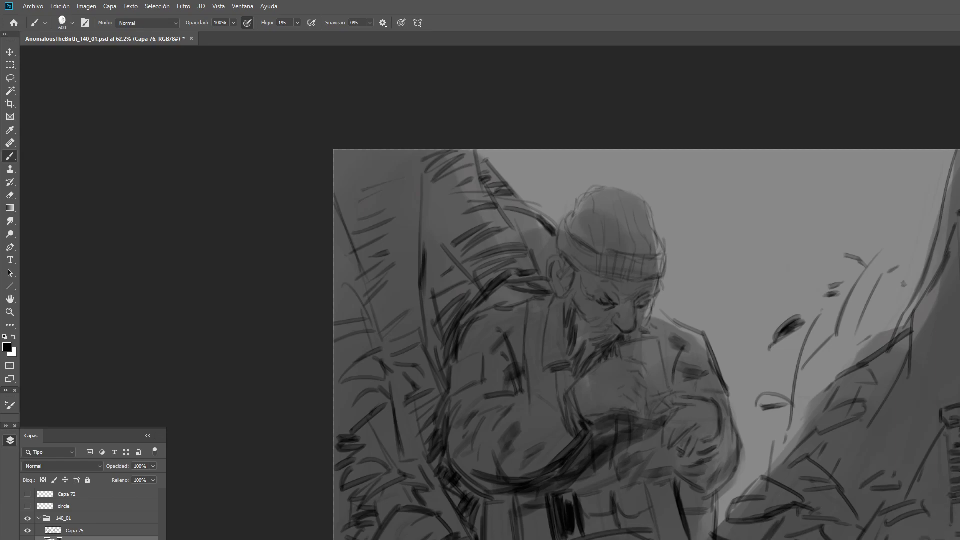
# Darken the foliage masses on both sides of the man with soft black gradients using a 600 px brush.
pyautogui.moveTo(868, 505)
pyautogui.mouseDown()
pyautogui.moveTo(957, 439)
pyautogui.moveTo(845, 515)
pyautogui.mouseUp()
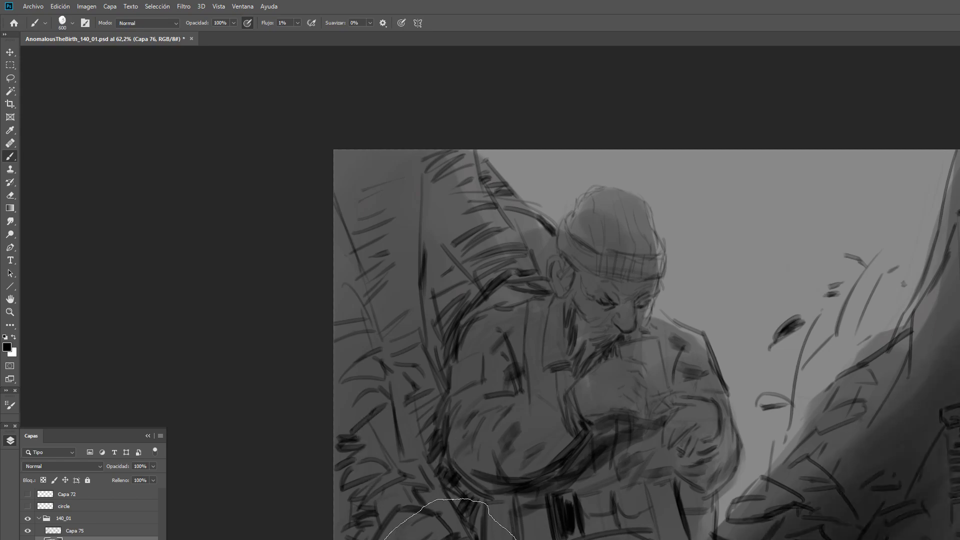
pyautogui.moveTo(465, 539)
pyautogui.mouseDown()
pyautogui.moveTo(330, 537)
pyautogui.moveTo(369, 336)
pyautogui.moveTo(433, 225)
pyautogui.moveTo(331, 475)
pyautogui.mouseUp()
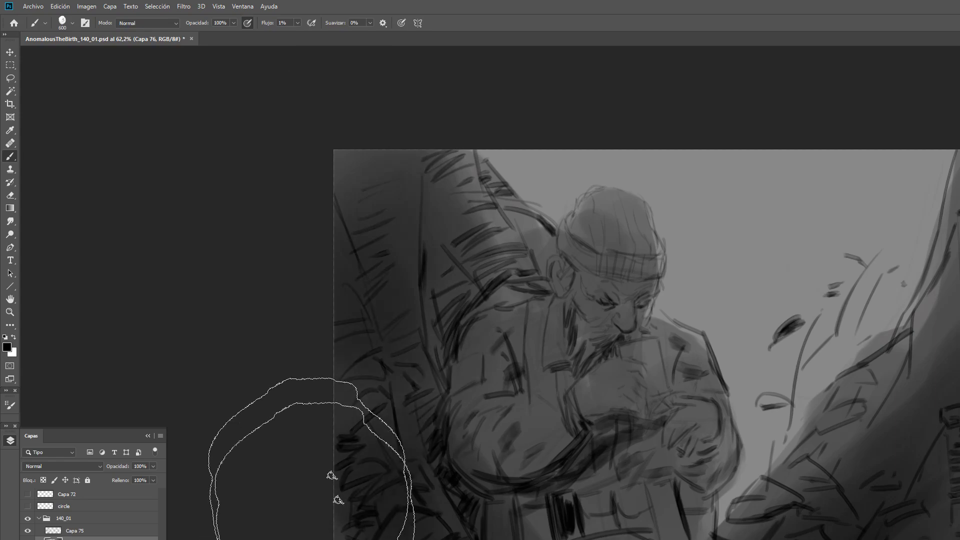
# Shade the side of the man's face, the beard and the nose area with progressively smaller soft strokes.
pyautogui.press('[')
pyautogui.press('[')
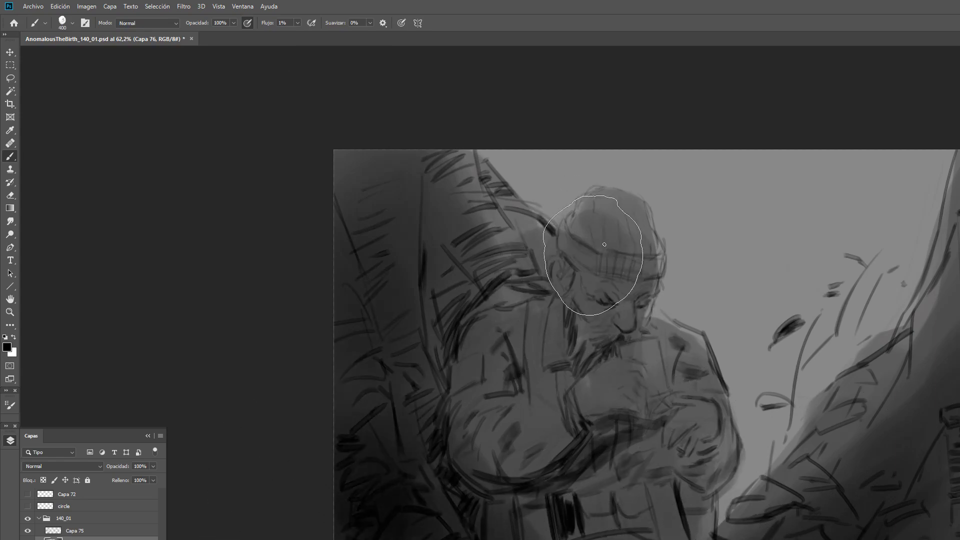
pyautogui.press('[')
pyautogui.press('[')
pyautogui.press('[')
pyautogui.press('[')
pyautogui.moveTo(572, 285)
pyautogui.mouseDown()
pyautogui.moveTo(551, 345)
pyautogui.moveTo(573, 316)
pyautogui.moveTo(586, 330)
pyautogui.mouseUp()
pyautogui.press('[')
pyautogui.press('[')
pyautogui.moveTo(578, 364); pyautogui.dragTo(597, 342)
pyautogui.press('[')
pyautogui.press('[')
pyautogui.press('[')
pyautogui.moveTo(619, 304); pyautogui.dragTo(615, 323)
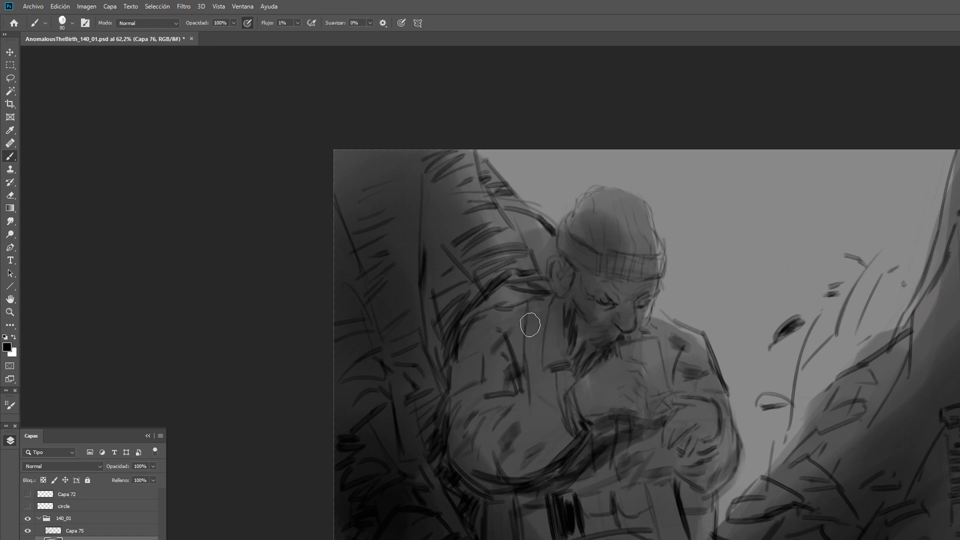
# Darken the jacket's collar and chest beside the raised hand with a medium soft brush.
pyautogui.press(']')
pyautogui.press(']')
pyautogui.press(']')
pyautogui.press(']')
pyautogui.press(']')
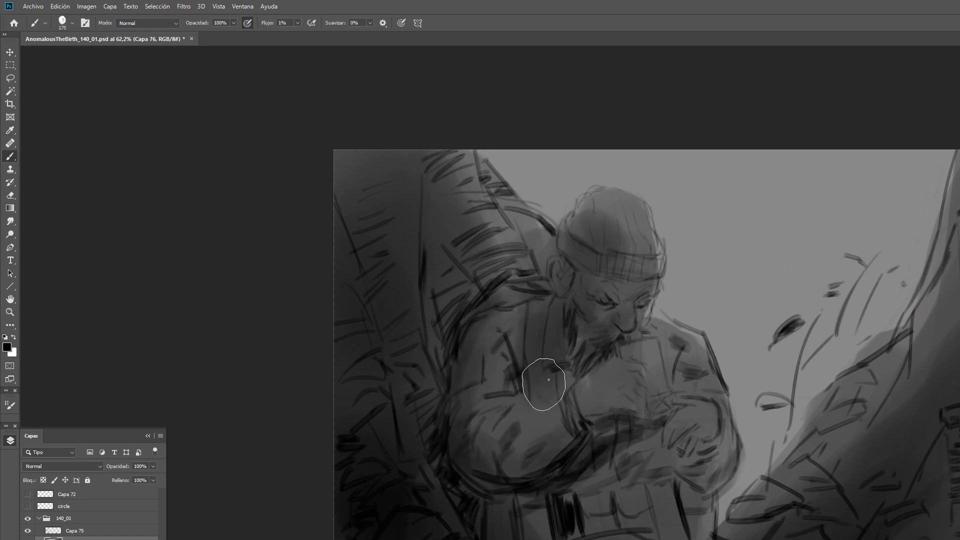
pyautogui.moveTo(544, 384); pyautogui.dragTo(564, 390)
# Paint a dark shadow behind the raised hand's fingers, from below the mouth down to the second hand.
pyautogui.press('[')
pyautogui.press('[')
pyautogui.press('[')
pyautogui.press('[')
pyautogui.press('[')
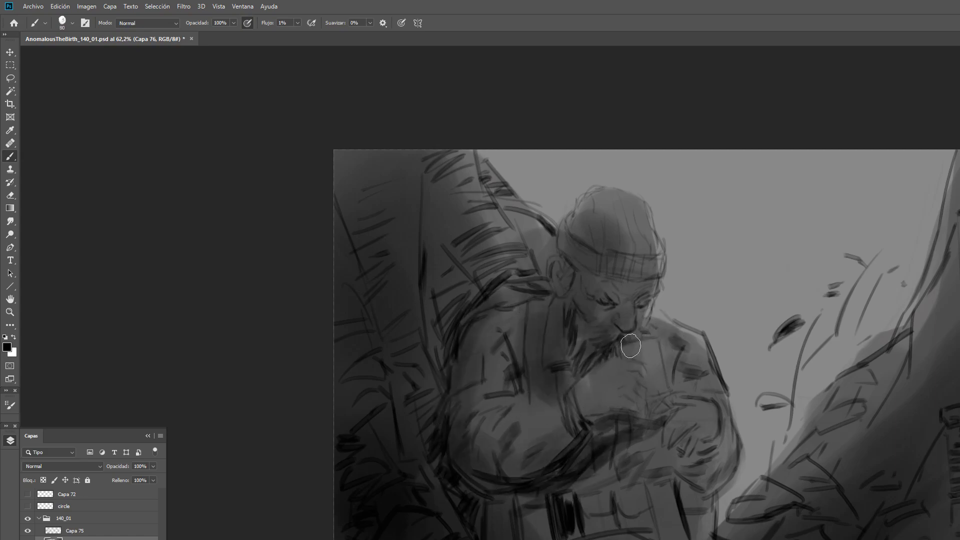
pyautogui.moveTo(630, 346)
pyautogui.mouseDown()
pyautogui.moveTo(639, 349)
pyautogui.moveTo(623, 352)
pyautogui.moveTo(641, 347)
pyautogui.moveTo(656, 376)
pyautogui.moveTo(650, 390)
pyautogui.moveTo(641, 379)
pyautogui.mouseUp()
pyautogui.press('[')
pyautogui.press('[')
pyautogui.press('[')
pyautogui.press('[')
pyautogui.press(']')
pyautogui.press(']')
pyautogui.press('[')
pyautogui.press('[')
pyautogui.press('[')
pyautogui.press('[')
pyautogui.press('[')
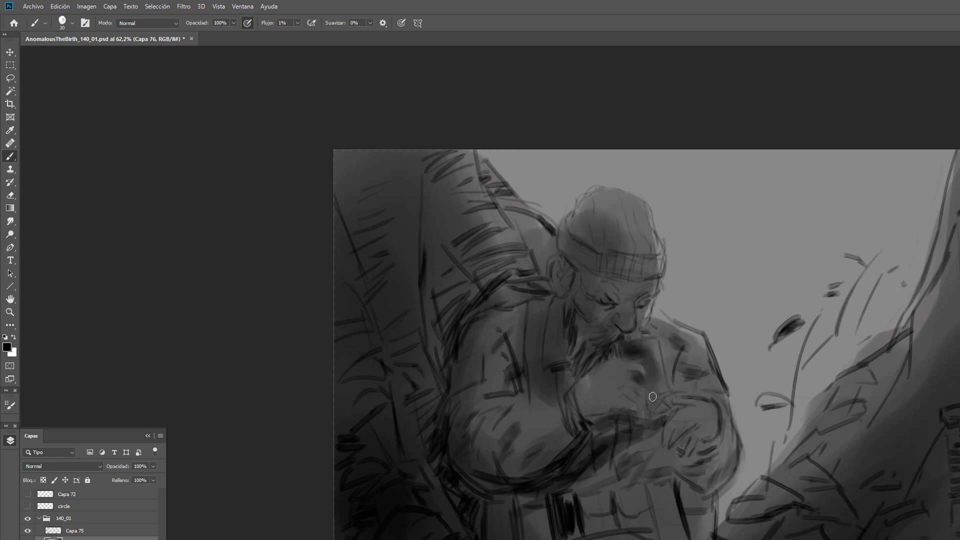
pyautogui.press(']')
pyautogui.moveTo(652, 354)
pyautogui.mouseDown()
pyautogui.moveTo(660, 343)
pyautogui.moveTo(658, 375)
pyautogui.mouseUp()
# Deepen the shadow on the torso below the hands and along the underside of the far forearm.
pyautogui.press(']')
pyautogui.press(']')
pyautogui.press(']')
pyautogui.press(']')
pyautogui.press(']')
pyautogui.press(']')
pyautogui.moveTo(653, 452)
pyautogui.mouseDown()
pyautogui.moveTo(660, 470)
pyautogui.moveTo(625, 513)
pyautogui.mouseUp()
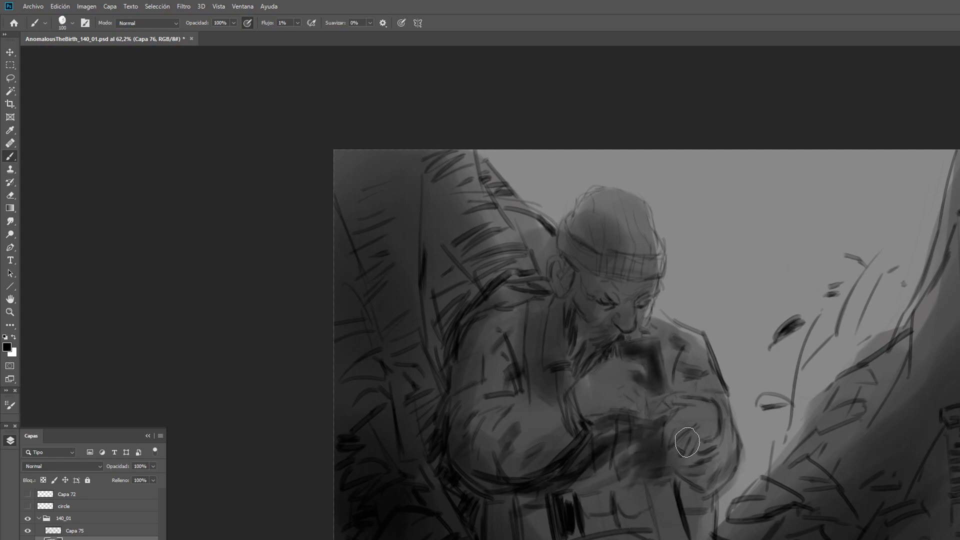
pyautogui.moveTo(686, 442); pyautogui.dragTo(634, 504)
pyautogui.press(']')
pyautogui.press(']')
pyautogui.moveTo(694, 463)
pyautogui.mouseDown()
pyautogui.moveTo(613, 537)
pyautogui.moveTo(712, 448)
pyautogui.moveTo(666, 537)
pyautogui.mouseUp()
# Darken the lower torso and lap beneath the near forearm, extending the shadow into the adjacent foliage.
pyautogui.press('[')
pyautogui.press('[')
pyautogui.press(']')
pyautogui.moveTo(528, 503)
pyautogui.mouseDown()
pyautogui.moveTo(538, 525)
pyautogui.moveTo(531, 529)
pyautogui.mouseUp()
pyautogui.press(']')
pyautogui.press(']')
pyautogui.press(']')
pyautogui.press(']')
pyautogui.moveTo(609, 493)
pyautogui.mouseDown()
pyautogui.moveTo(638, 460)
pyautogui.moveTo(548, 504)
pyautogui.moveTo(435, 532)
pyautogui.mouseUp()
pyautogui.press('[')
pyautogui.press('[')
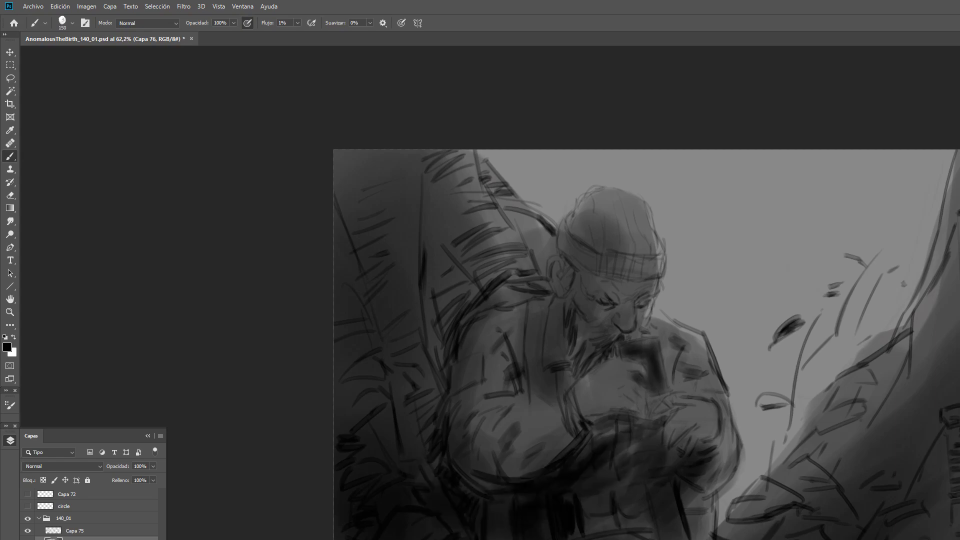
# Reduce the brush size, enable pen pressure control for size, and set the brush flow to 14%.
pyautogui.press(']')
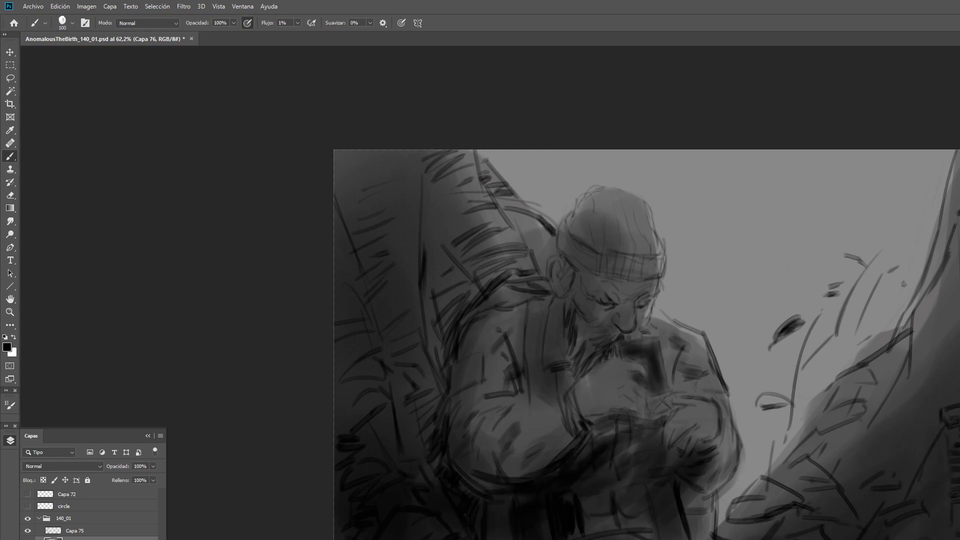
pyautogui.press(']')
pyautogui.press('[')
pyautogui.press('[')
pyautogui.press('[')
pyautogui.press('[')
pyautogui.press('[')
pyautogui.press('[')
pyautogui.press('[')
pyautogui.click(297, 23)
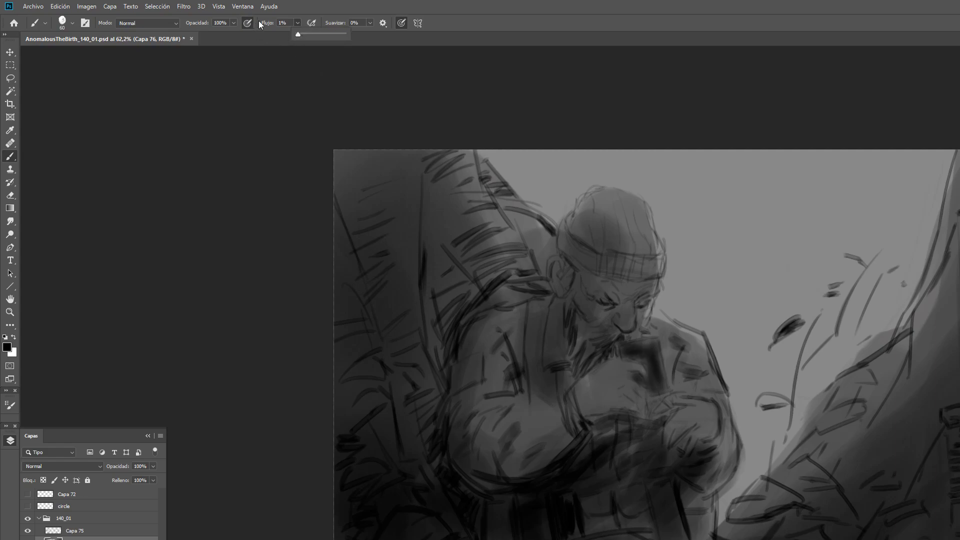
pyautogui.click(314, 34)
pyautogui.press('[')
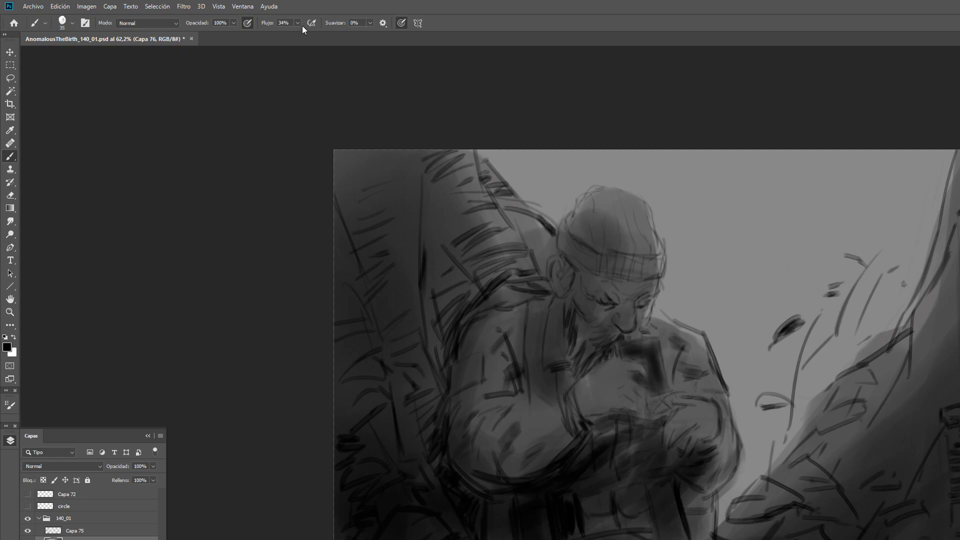
pyautogui.moveTo(297, 23); pyautogui.dragTo(287, 44)
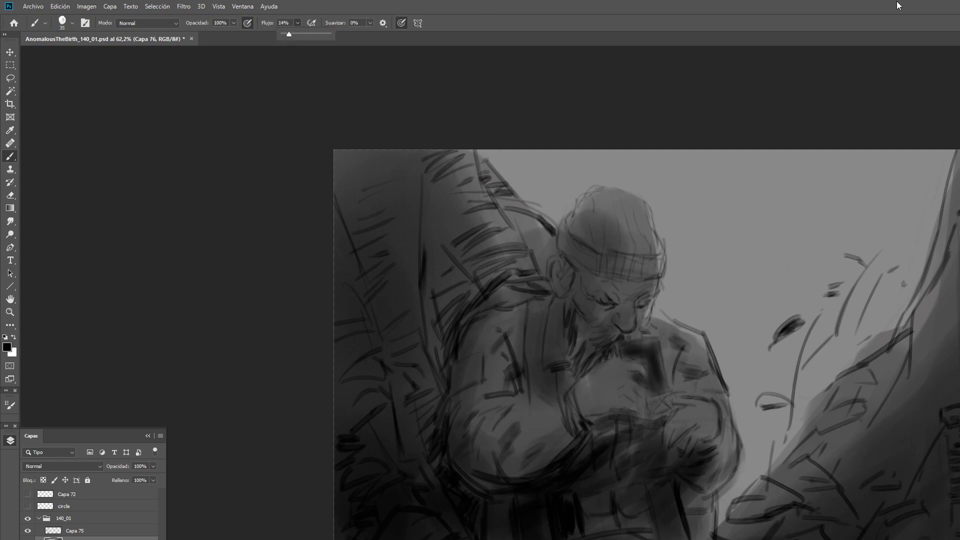
pyautogui.click(920, 28)
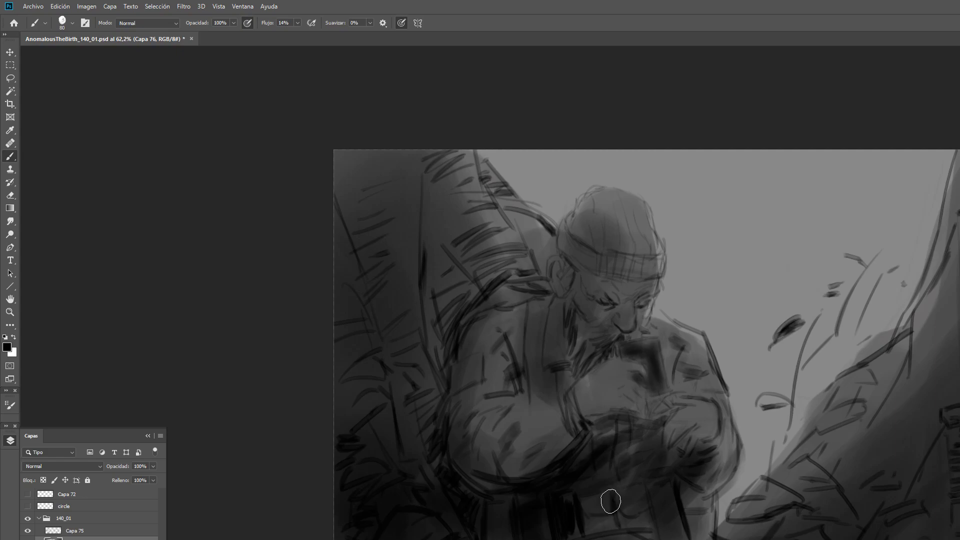
# Paint dark shadow patches over the lower foliage behind the man, from the canvas edge toward his sleeve.
pyautogui.press(']')
pyautogui.press(']')
pyautogui.moveTo(353, 338); pyautogui.dragTo(364, 334)
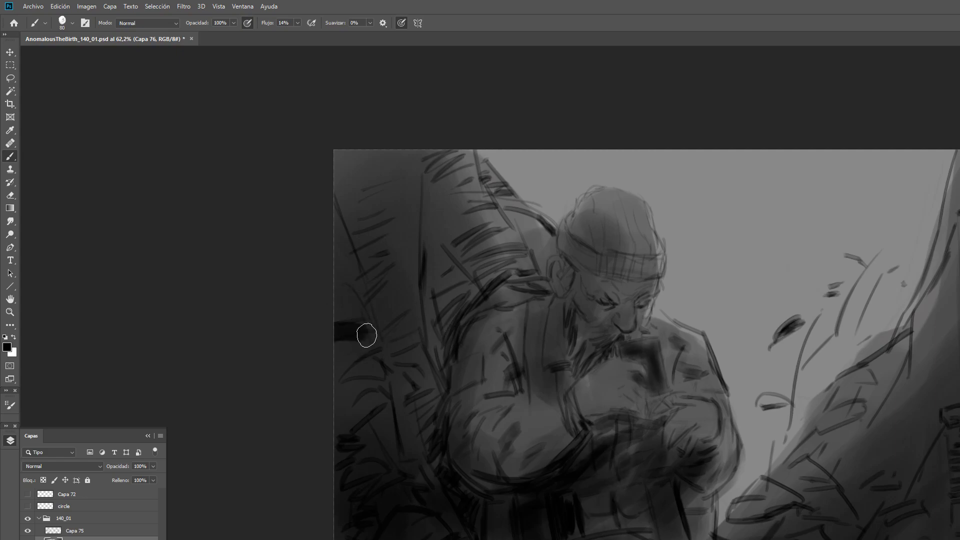
pyautogui.press(']')
pyautogui.moveTo(354, 398)
pyautogui.mouseDown()
pyautogui.moveTo(311, 436)
pyautogui.moveTo(350, 421)
pyautogui.mouseUp()
pyautogui.press('[')
pyautogui.press('[')
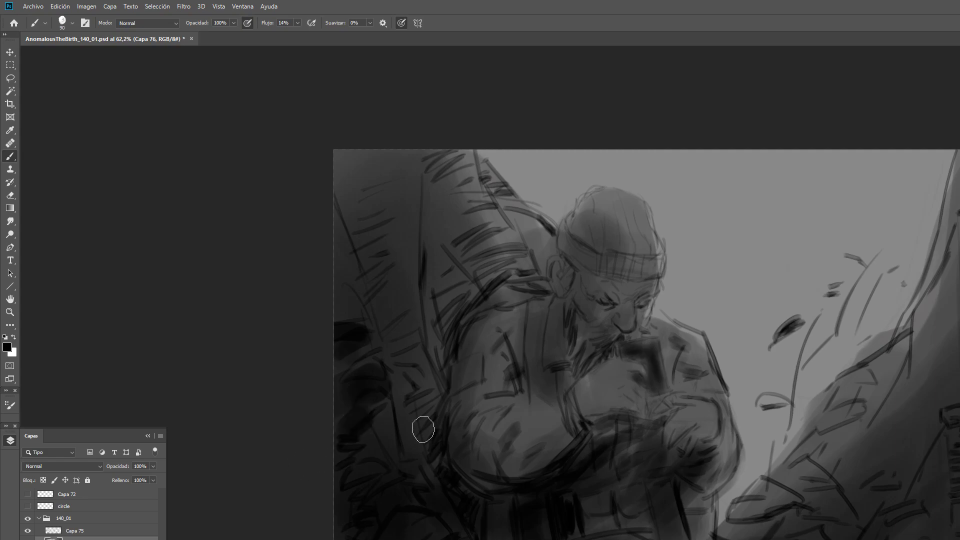
pyautogui.press('[')
pyautogui.press('[')
pyautogui.moveTo(404, 397)
pyautogui.mouseDown()
pyautogui.moveTo(430, 412)
pyautogui.moveTo(433, 439)
pyautogui.mouseUp()
pyautogui.press('[')
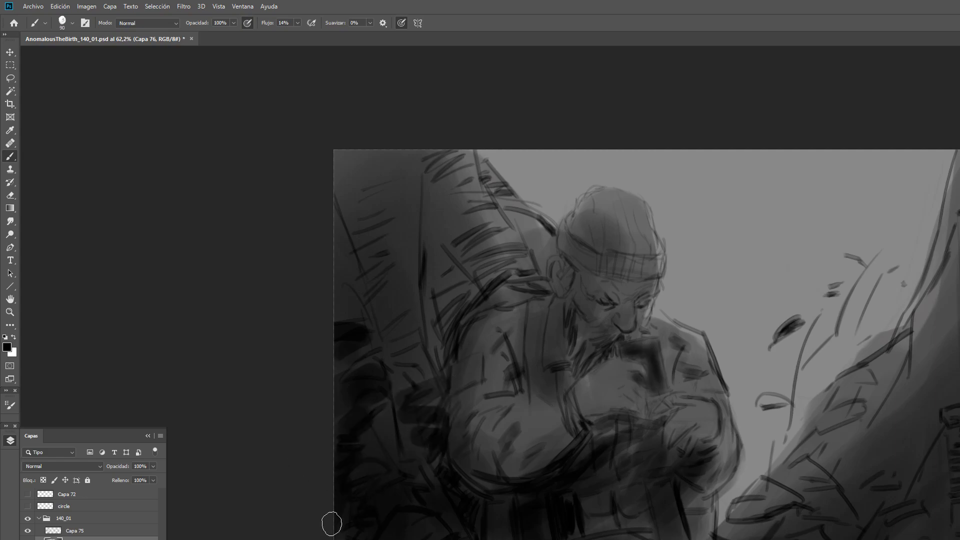
# Extend the dark patches upward through the foliage beside the man's shoulder.
pyautogui.press(']')
pyautogui.press(']')
pyautogui.press(']')
pyautogui.press('[')
pyautogui.press('[')
pyautogui.moveTo(392, 351)
pyautogui.mouseDown()
pyautogui.moveTo(413, 334)
pyautogui.moveTo(358, 315)
pyautogui.mouseUp()
pyautogui.press('[')
pyautogui.moveTo(351, 294); pyautogui.dragTo(359, 287)
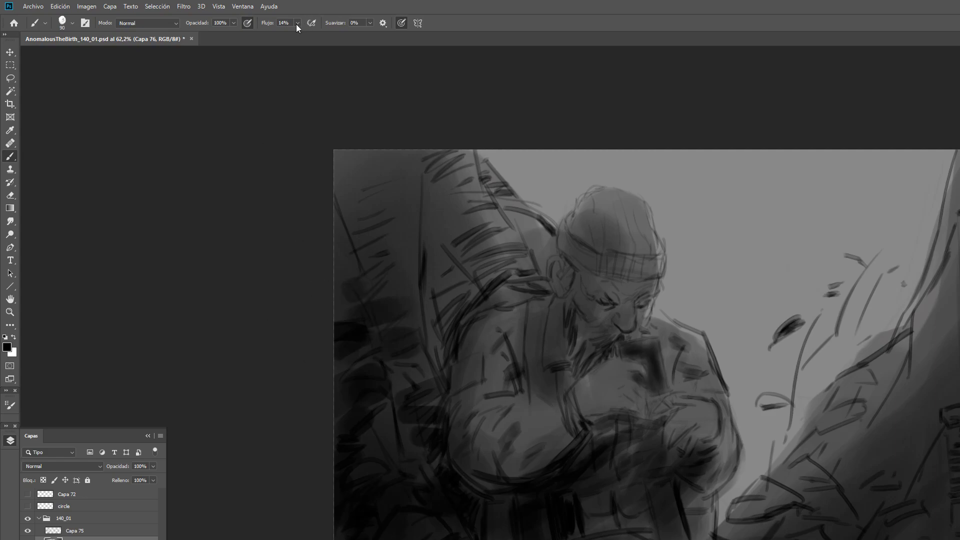
# Set the brush flow to 3% and softly darken the upper foliage behind the man with a larger brush.
pyautogui.moveTo(297, 23); pyautogui.dragTo(290, 36)
pyautogui.press(']')
pyautogui.press(']')
pyautogui.press(']')
pyautogui.press(']')
pyautogui.moveTo(336, 206)
pyautogui.mouseDown()
pyautogui.moveTo(407, 165)
pyautogui.moveTo(343, 221)
pyautogui.moveTo(430, 270)
pyautogui.moveTo(457, 295)
pyautogui.moveTo(456, 325)
pyautogui.moveTo(475, 279)
pyautogui.moveTo(422, 258)
pyautogui.moveTo(495, 210)
pyautogui.moveTo(530, 240)
pyautogui.moveTo(503, 266)
pyautogui.moveTo(549, 257)
pyautogui.moveTo(537, 235)
pyautogui.moveTo(497, 220)
pyautogui.mouseUp()
pyautogui.press('[')
pyautogui.press('[')
pyautogui.press('[')
pyautogui.press('[')
pyautogui.press(']')
pyautogui.press(']')
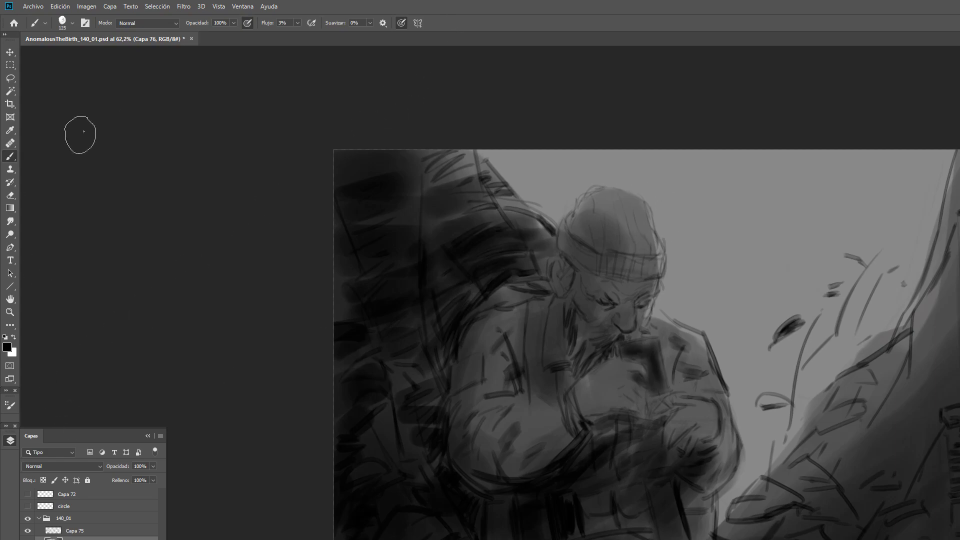
# Select layer Capa 75 and choose a different brush preset from the brush library.
pyautogui.click(100, 531)
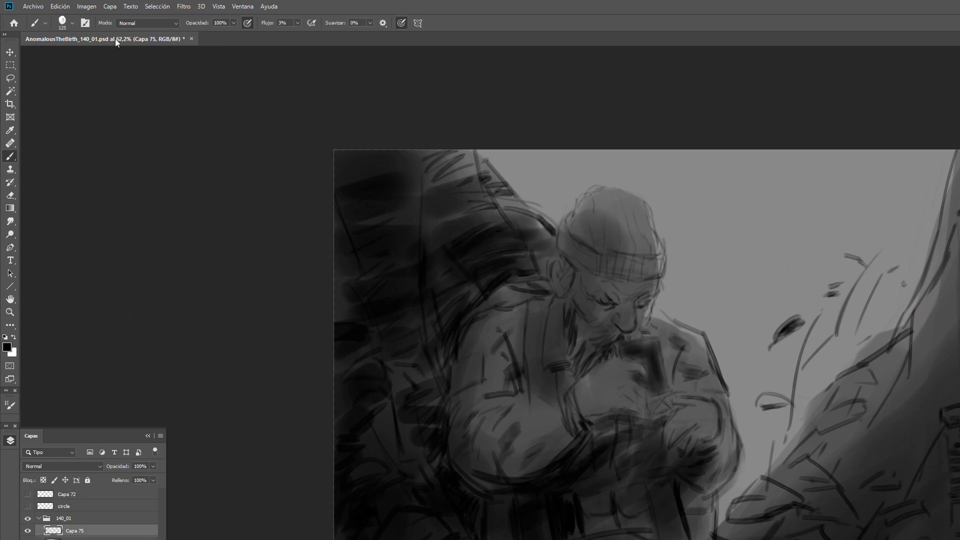
pyautogui.click(72, 23)
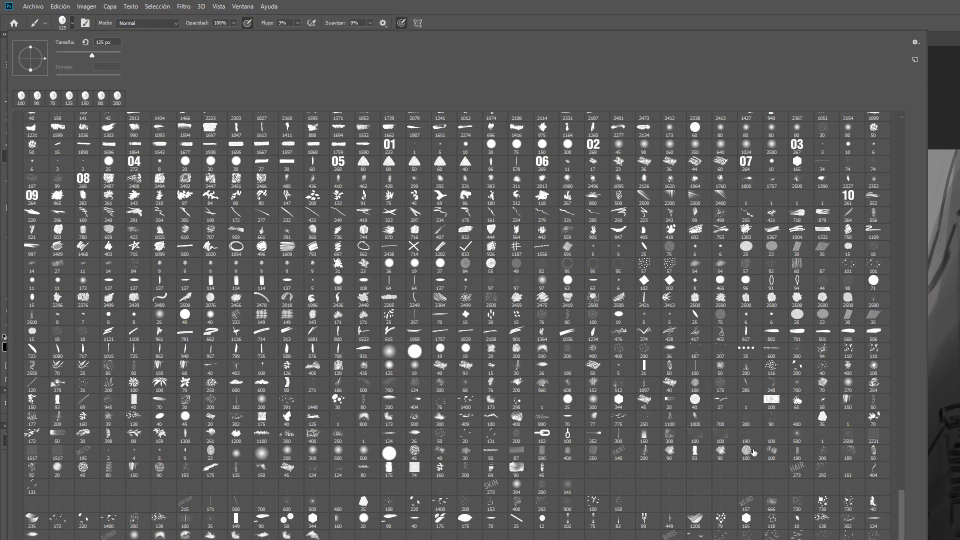
pyautogui.click(439, 417)
pyautogui.press('[')
pyautogui.press('[')
pyautogui.press('[')
pyautogui.press('[')
pyautogui.press('[')
pyautogui.press('[')
pyautogui.press('Return')
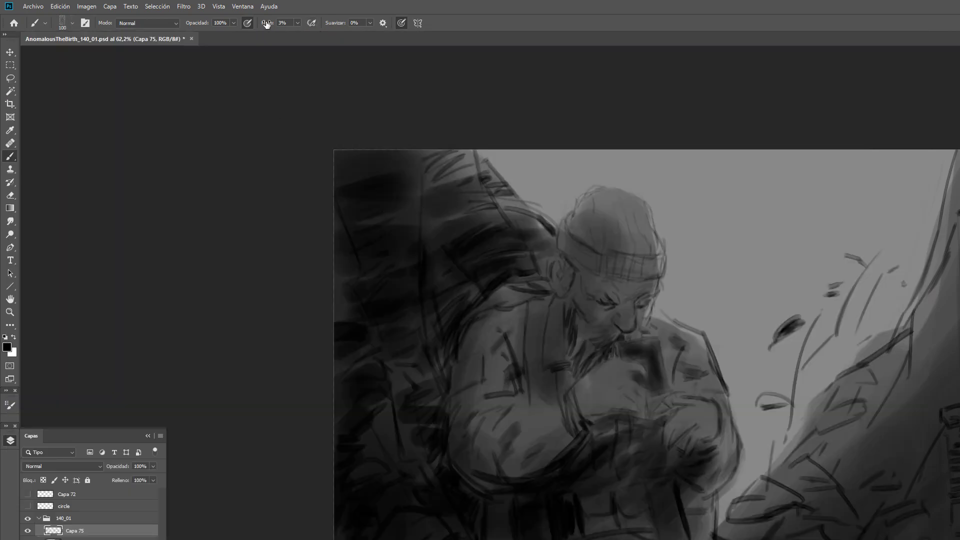
# Set the brush flow to 100%, turn off pen pressure control for opacity, and reduce the brush size to 45 px.
pyautogui.hotkey('shift', '0')
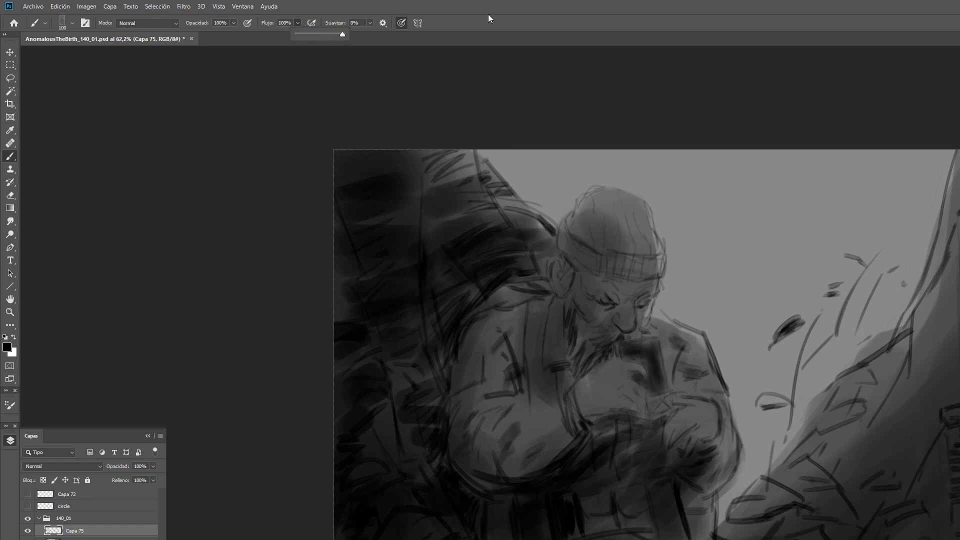
pyautogui.press('[')
pyautogui.press('[')
pyautogui.press('[')
pyautogui.press('[')
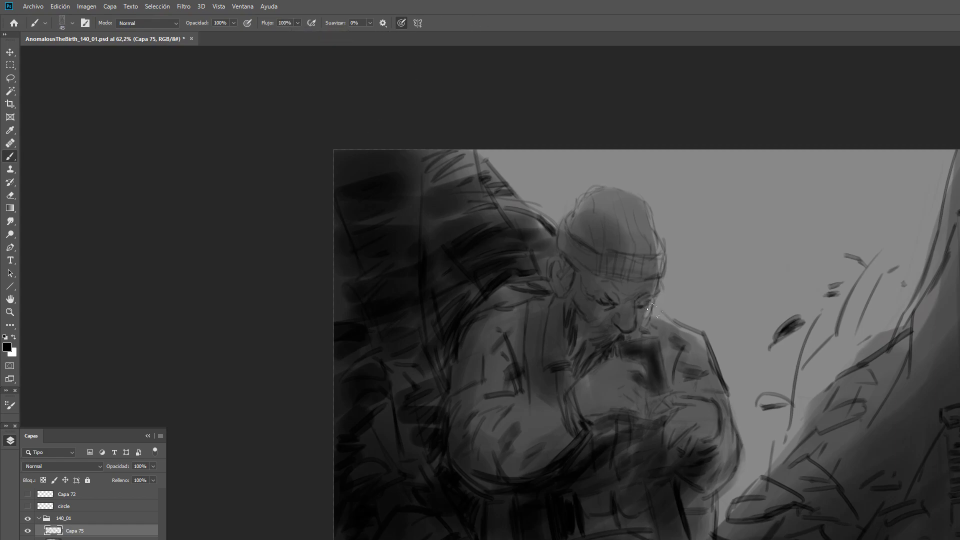
# Review the brush tip settings and show a close-up of the man's face in full-screen mode.
pyautogui.scroll(5, 611, 321)
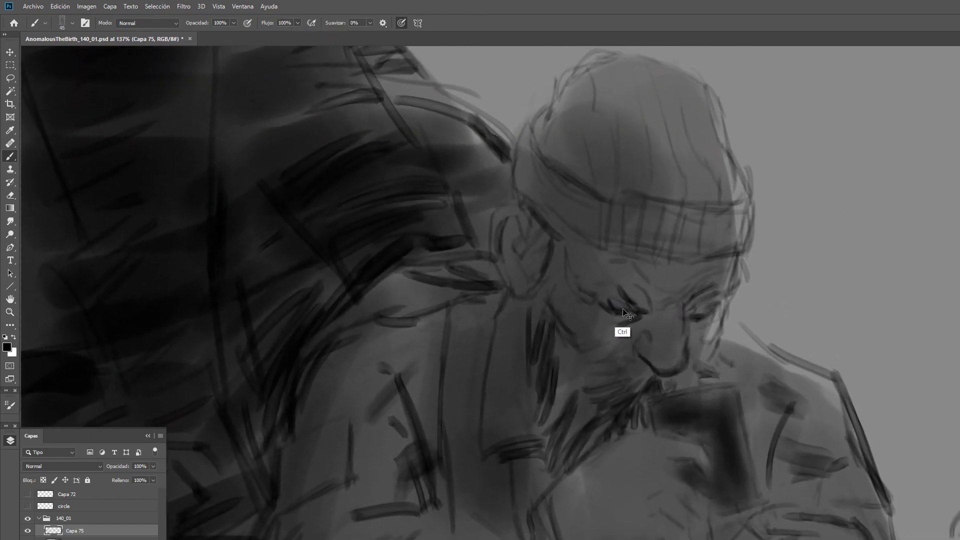
pyautogui.hotkey('ctrl', 's')
pyautogui.press('f')
pyautogui.press('f')
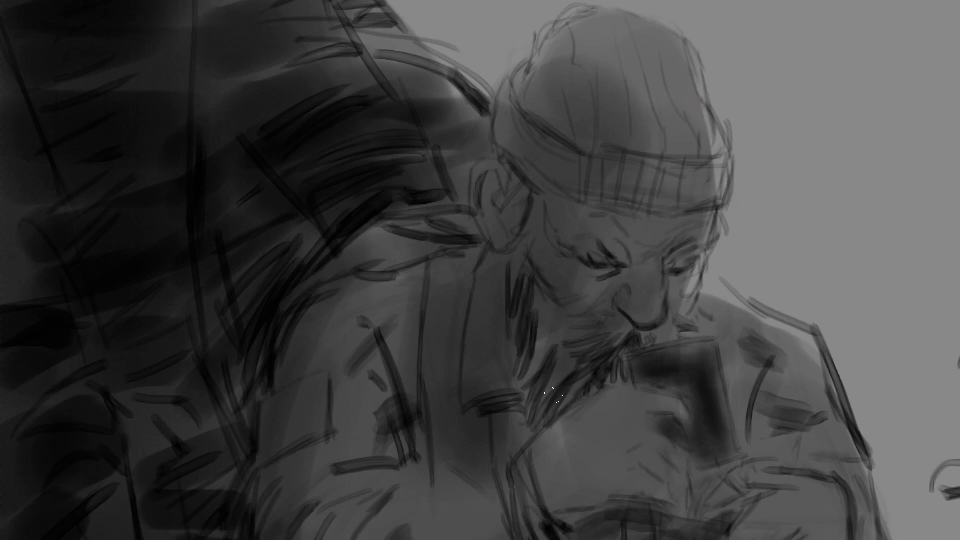
pyautogui.press('f')
pyautogui.click(11, 406)
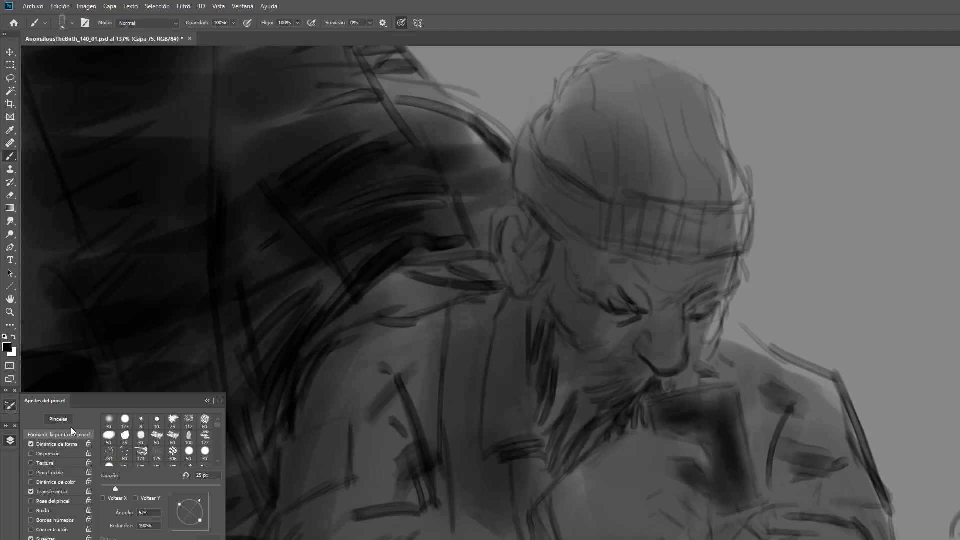
pyautogui.click(207, 401)
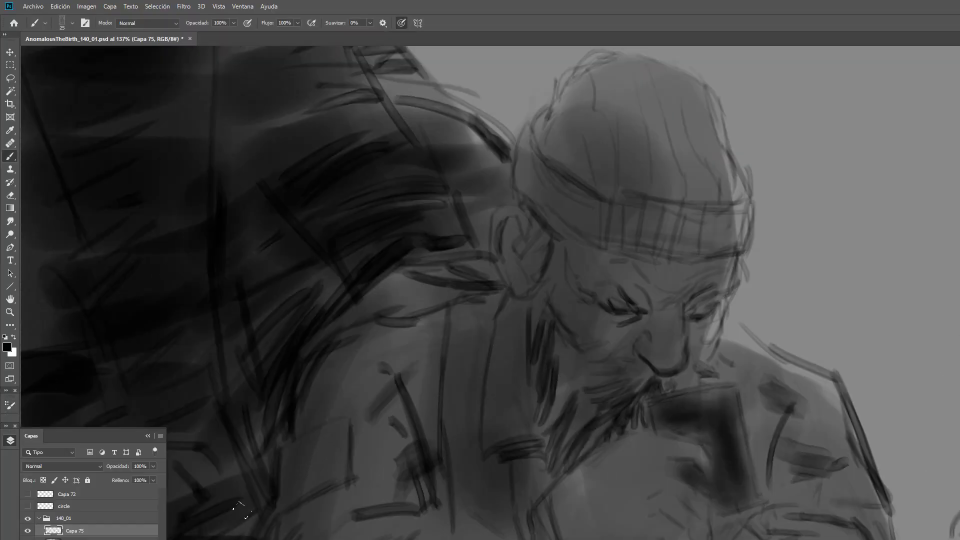
pyautogui.press('f')
pyautogui.press('f')
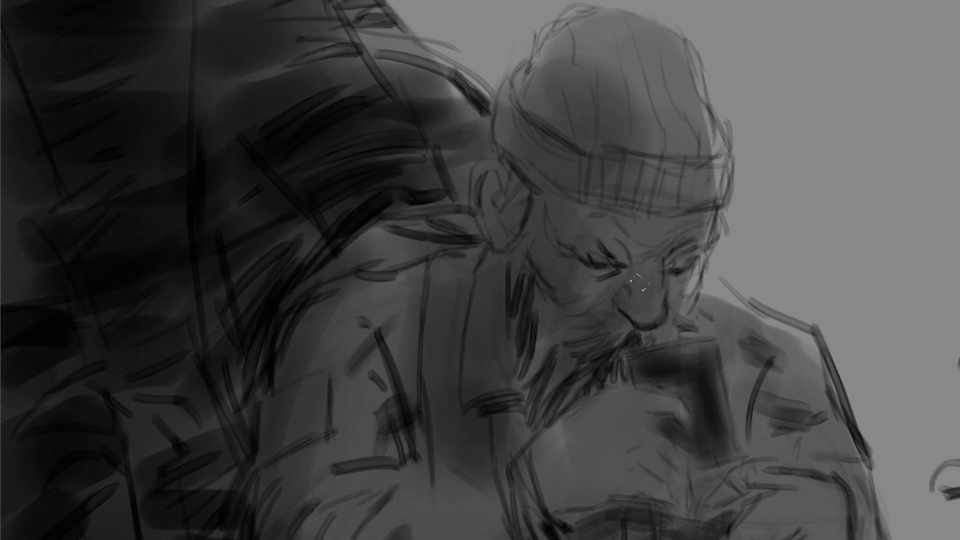
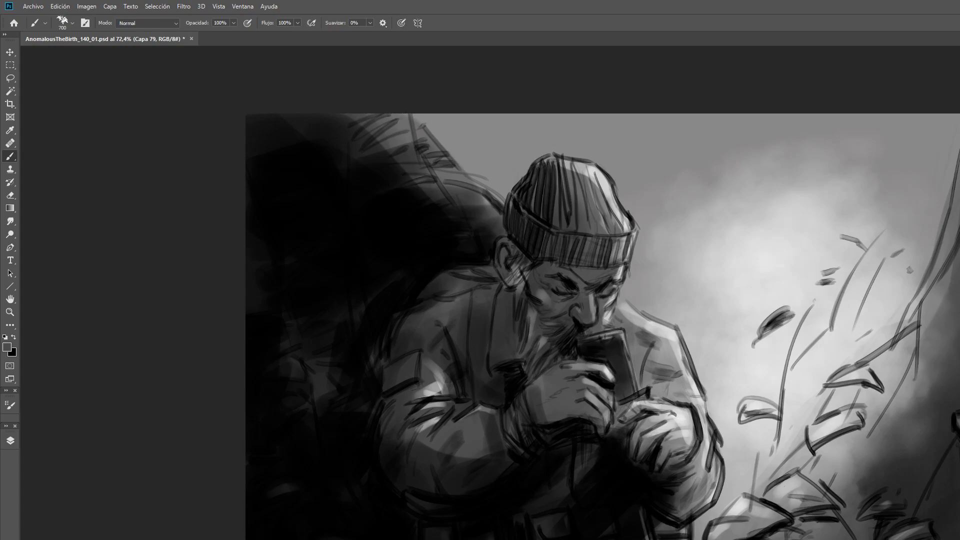
# Enable pen pressure control for opacity on the leaf brush and set its flow to 26%.
pyautogui.press(']')
pyautogui.press(']')
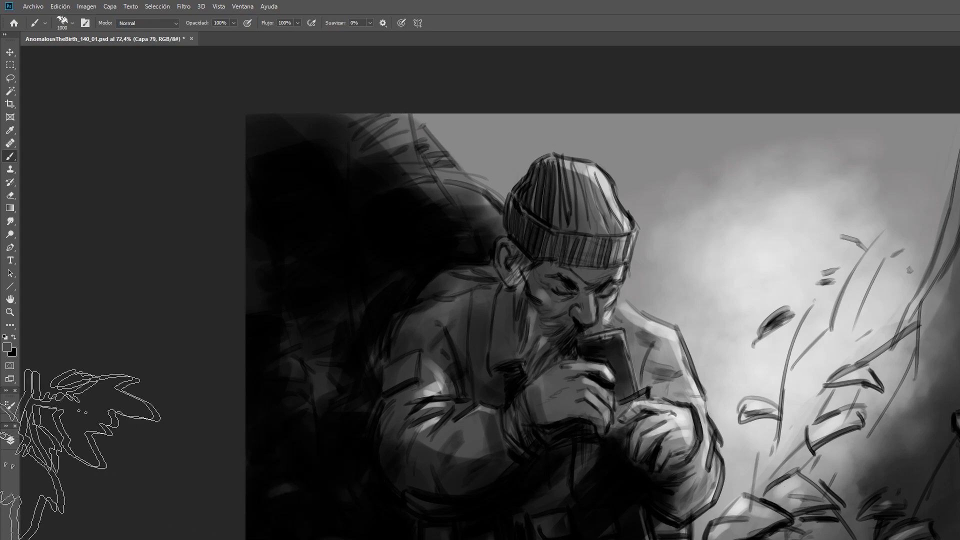
pyautogui.click(10, 440)
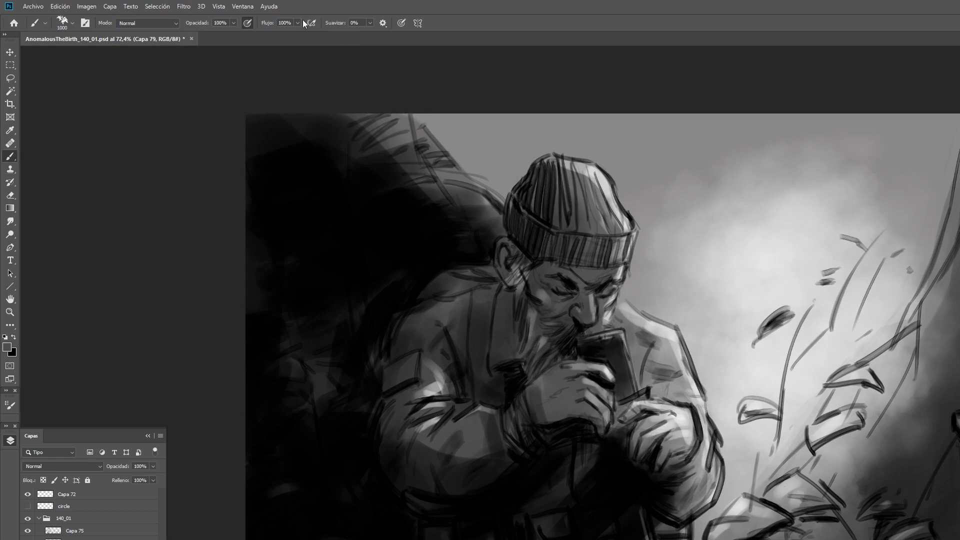
pyautogui.click(265, 35)
pyautogui.press('[')
pyautogui.press('[')
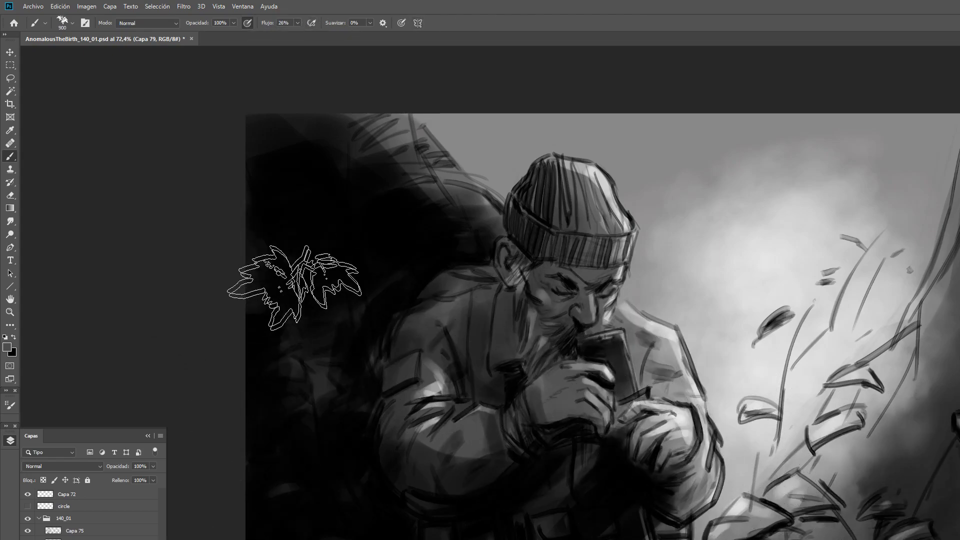
pyautogui.press(']')
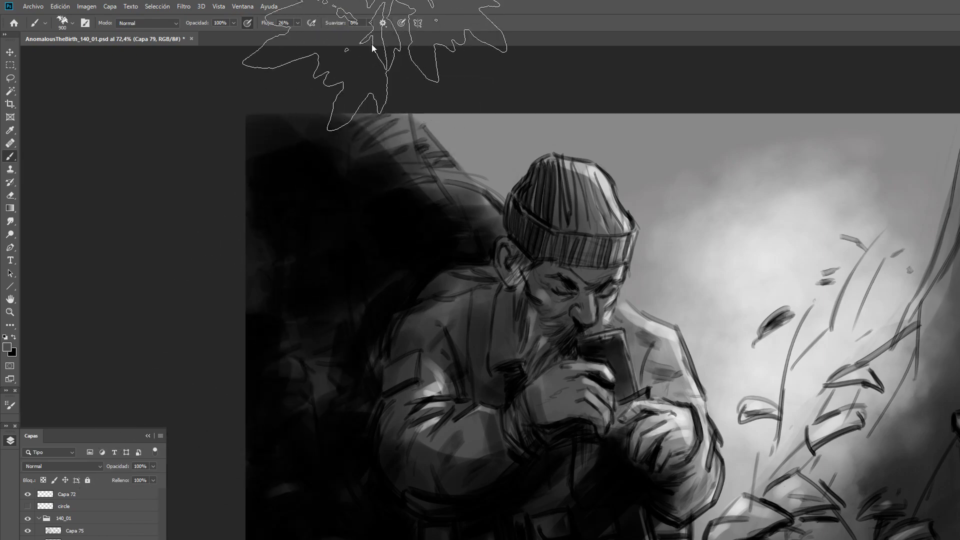
# Set the leaf brush flow to 58% and paint leaf textures over the dark foliage behind the man.
pyautogui.click(298, 23)
pyautogui.moveTo(301, 36); pyautogui.dragTo(314, 36)
pyautogui.click(279, 269)
pyautogui.press('[')
pyautogui.press('[')
pyautogui.press('[')
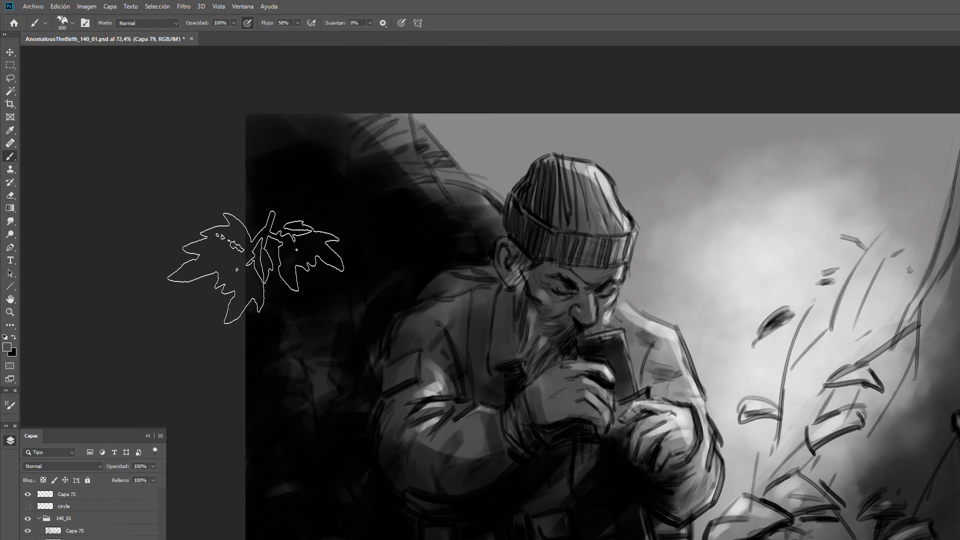
pyautogui.press('[')
pyautogui.press('[')
pyautogui.moveTo(260, 155); pyautogui.dragTo(346, 189)
pyautogui.press(']')
pyautogui.moveTo(279, 340); pyautogui.dragTo(275, 445)
pyautogui.press(']')
pyautogui.press(']')
pyautogui.press(']')
pyautogui.press(']')
pyautogui.press(']')
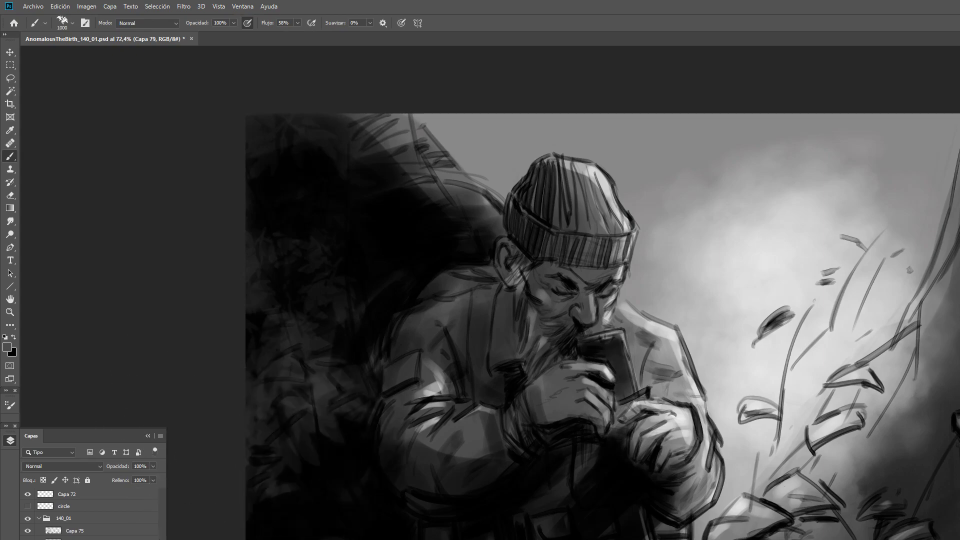
# Undo the leaf strokes in the dark foliage behind the man.
pyautogui.hotkey('ctrl', 'z')
pyautogui.hotkey('ctrl', 'z')
pyautogui.hotkey('ctrl', 'z')
pyautogui.hotkey('ctrl', 'z')
pyautogui.hotkey('ctrl', 'z')
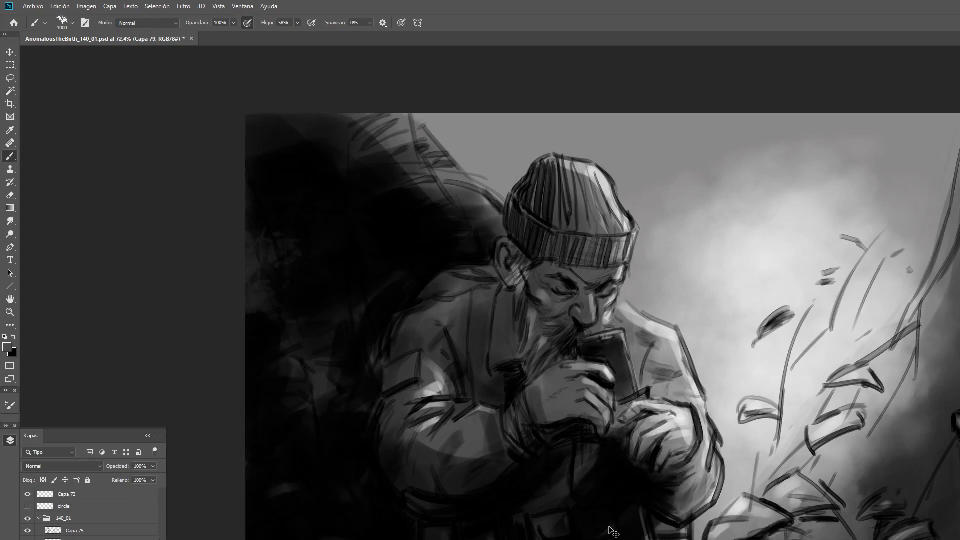
pyautogui.click(352, 223)
pyautogui.hotkey('ctrl', 'z')
pyautogui.hotkey('ctrl', 'z')
pyautogui.hotkey('ctrl', 'z')
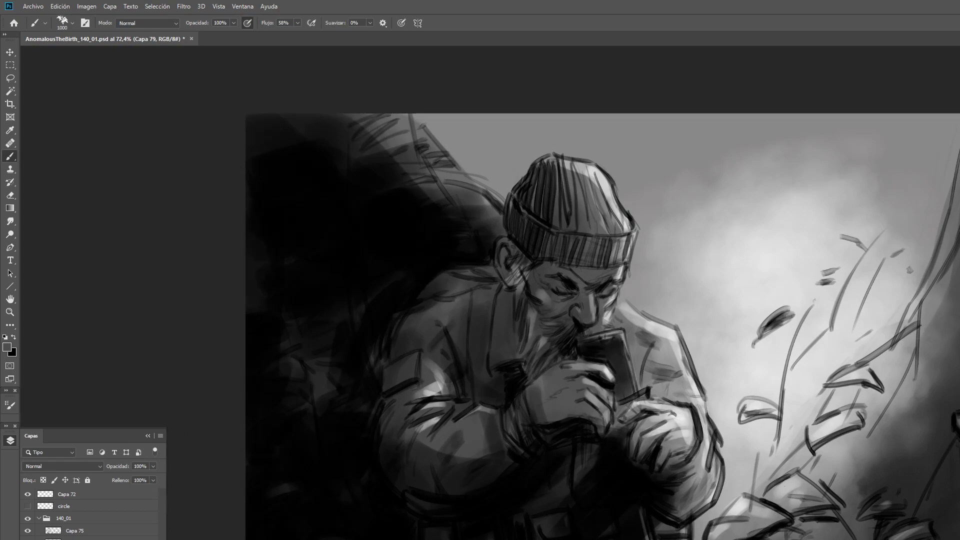
# Sample black from the shadow beneath the hands and turn off pen pressure control for opacity.
pyautogui.press('[')
pyautogui.press('[')
pyautogui.press('[')
pyautogui.press('[')
pyautogui.press('[')
pyautogui.press('[')
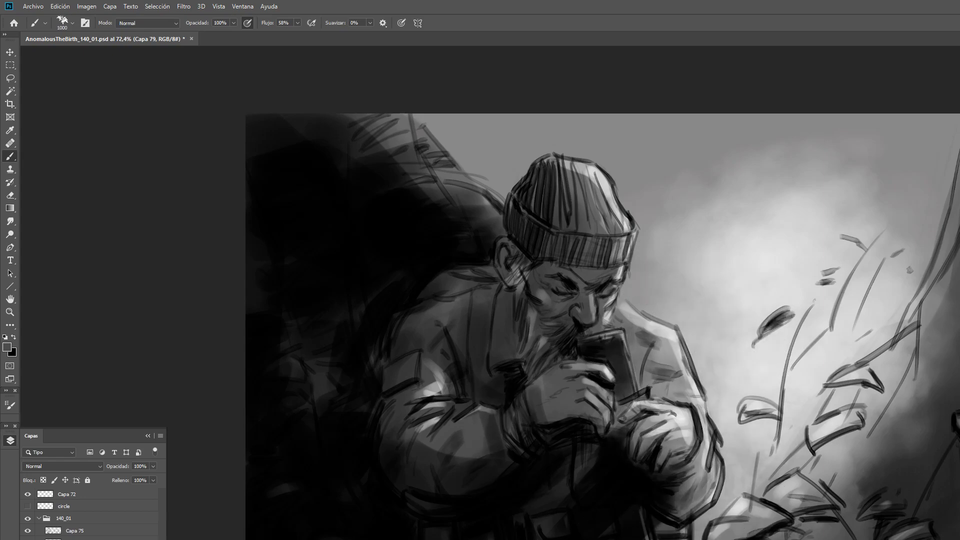
pyautogui.keyDown('alt'); pyautogui.click(620, 452); pyautogui.keyUp('alt')
pyautogui.click(248, 23)
# Try placing a large leaf shape in the bright background beside the man's lit arm, varying the brush size.
pyautogui.click(790, 435)
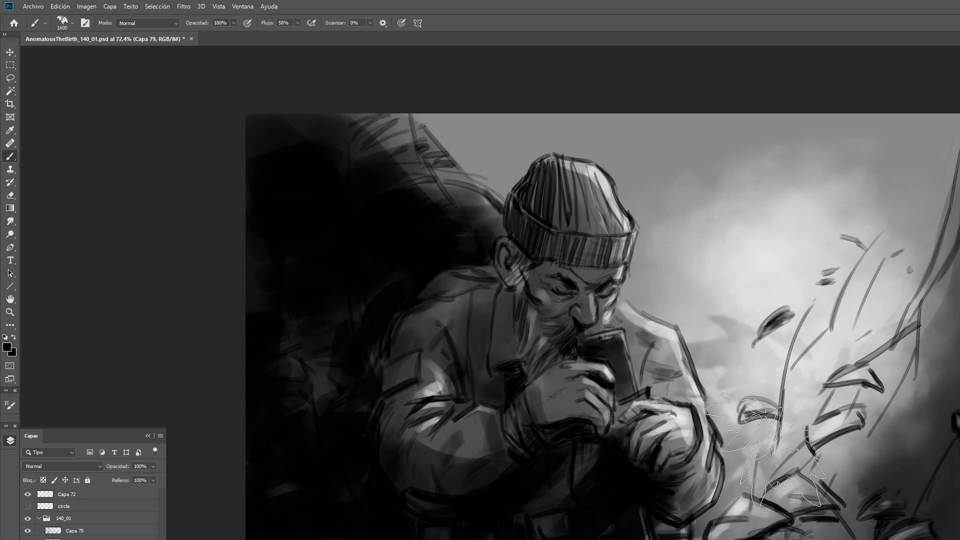
pyautogui.press(']')
pyautogui.press(']')
pyautogui.press(']')
pyautogui.press(']')
pyautogui.press(']')
pyautogui.press(']')
pyautogui.press(']')
pyautogui.press('[')
pyautogui.press('[')
pyautogui.press('[')
pyautogui.press('[')
pyautogui.press('[')
pyautogui.press('[')
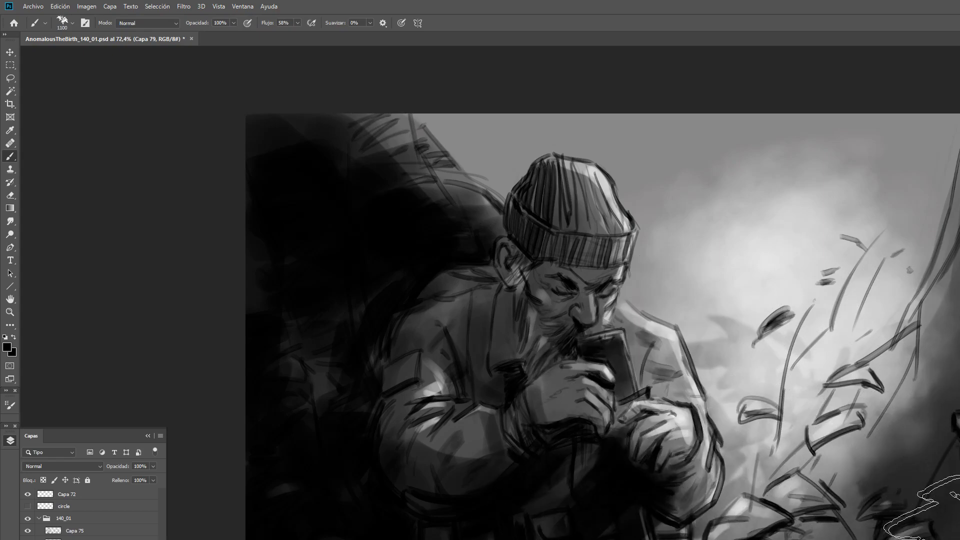
pyautogui.press('[')
pyautogui.press('[')
pyautogui.press('[')
pyautogui.press('[')
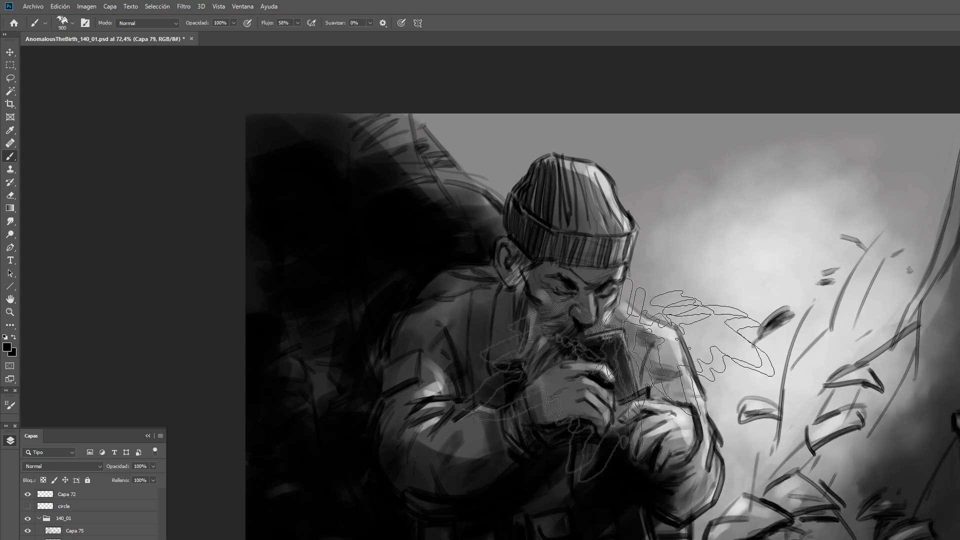
# Set the leaf brush flow to 100% and reduce the brush size.
pyautogui.moveTo(296, 22); pyautogui.dragTo(330, 34)
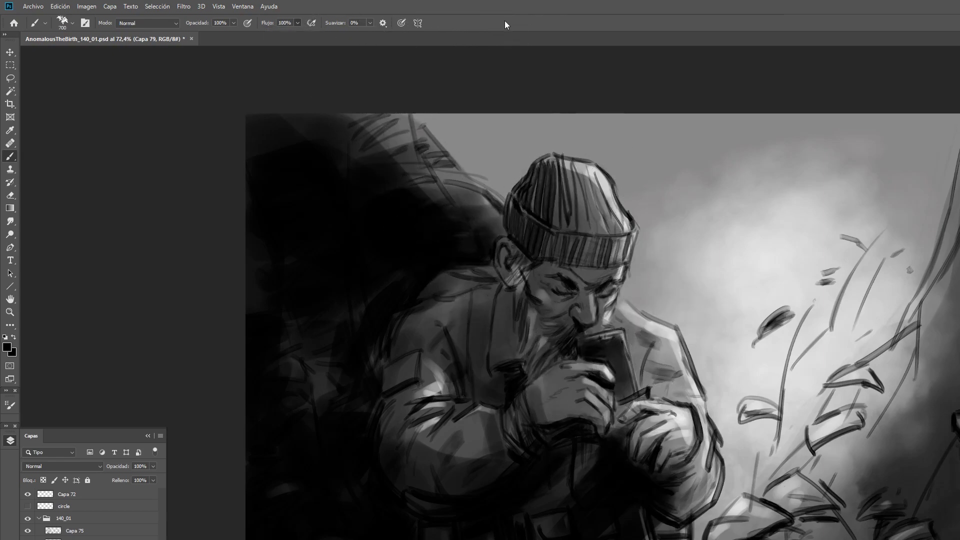
pyautogui.press('[')
pyautogui.press('[')
# Paint leaf clusters across the bright background beside the man's lit arm and up to his shoulder.
pyautogui.moveTo(750, 470)
pyautogui.mouseDown()
pyautogui.moveTo(732, 427)
pyautogui.moveTo(780, 415)
pyautogui.moveTo(820, 358)
pyautogui.mouseUp()
pyautogui.press(']')
pyautogui.press(']')
pyautogui.press(']')
pyautogui.press(']')
pyautogui.press('[')
pyautogui.press('[')
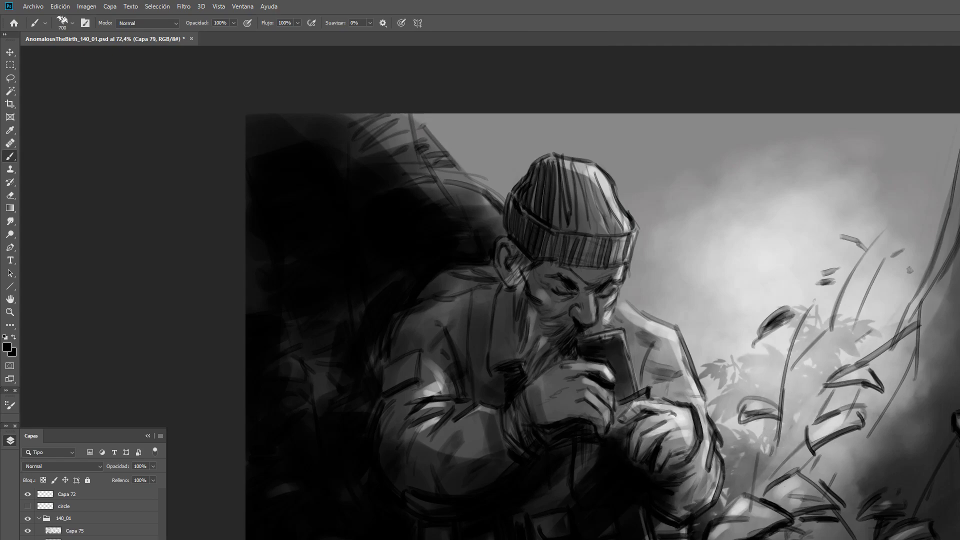
pyautogui.press('[')
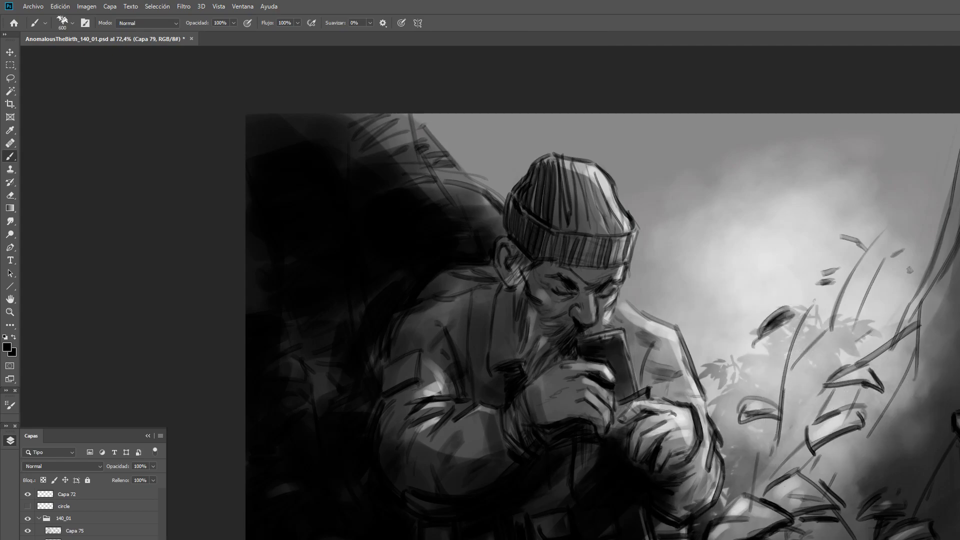
pyautogui.press(']')
pyautogui.press(']')
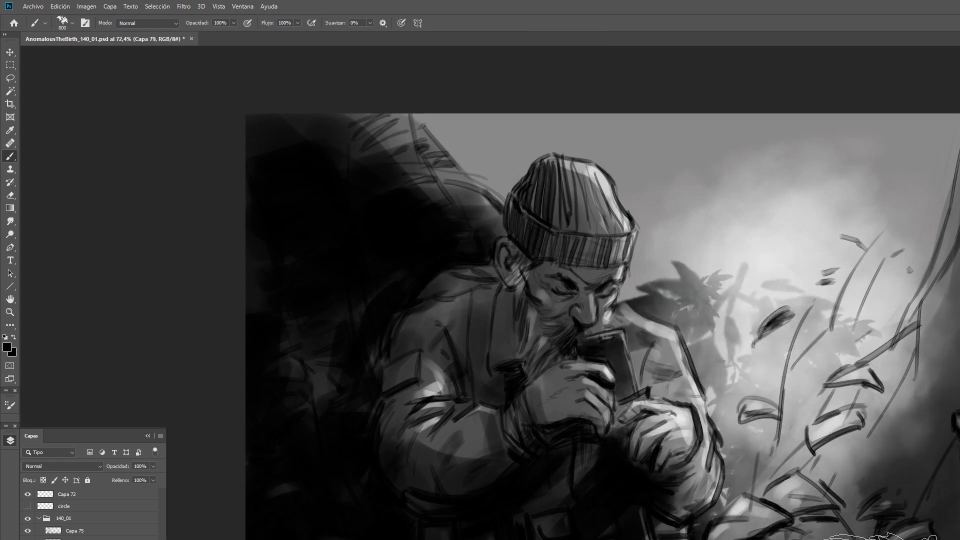
# Undo the leaf clusters painted beside the lit arm and shoulder.
pyautogui.hotkey('ctrl', 'z')
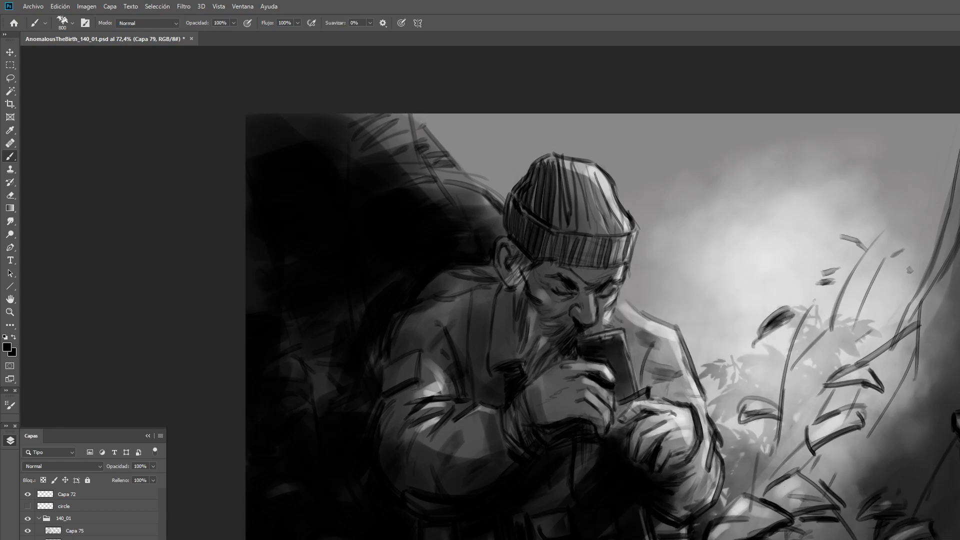
pyautogui.hotkey('ctrl', 'z')
pyautogui.hotkey('ctrl', 'z')
pyautogui.hotkey('ctrl', 'z')
pyautogui.hotkey('ctrl', 'z')
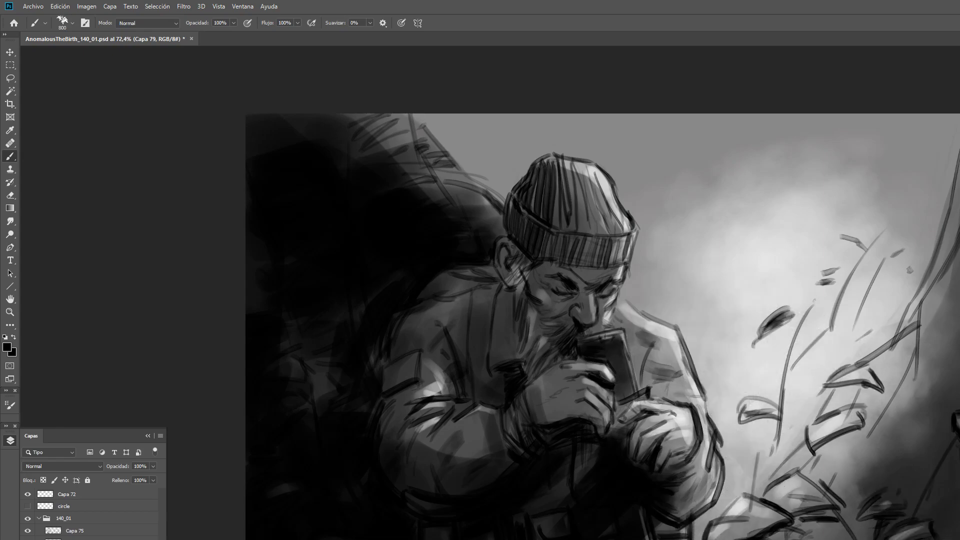
# Paint leaf clusters across the bright background beside the man's lit arm, reducing the leaf brush to 700 px.
pyautogui.moveTo(772, 400); pyautogui.dragTo(715, 475)
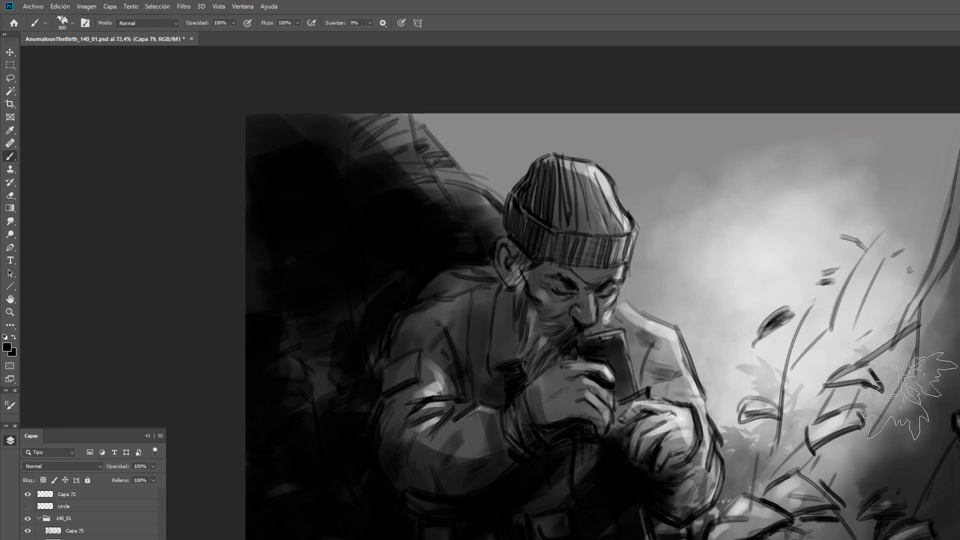
pyautogui.moveTo(903, 320); pyautogui.dragTo(827, 355)
pyautogui.hotkey('ctrl', 'z')
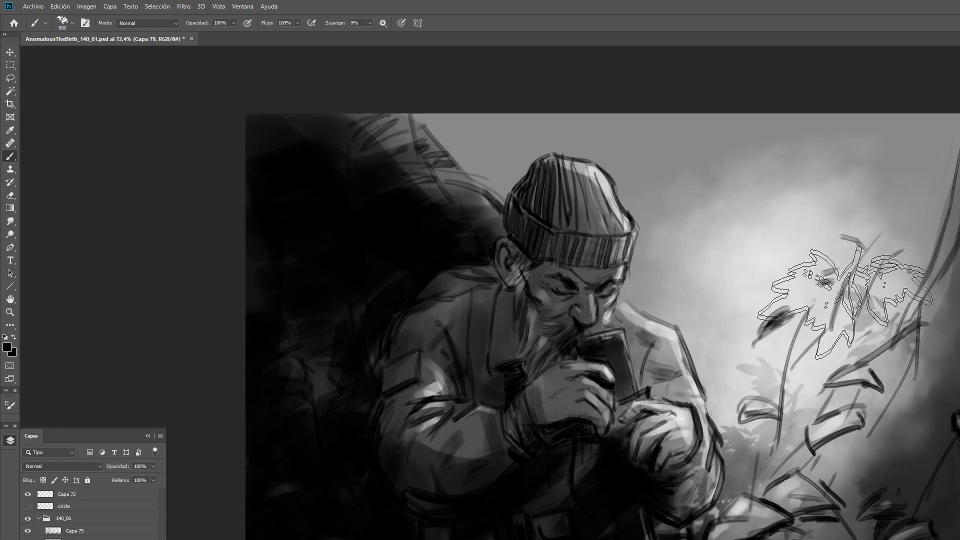
pyautogui.press('[')
pyautogui.moveTo(884, 265)
pyautogui.mouseDown()
pyautogui.moveTo(880, 292)
pyautogui.moveTo(845, 325)
pyautogui.mouseUp()
pyautogui.moveTo(792, 308); pyautogui.dragTo(805, 373)
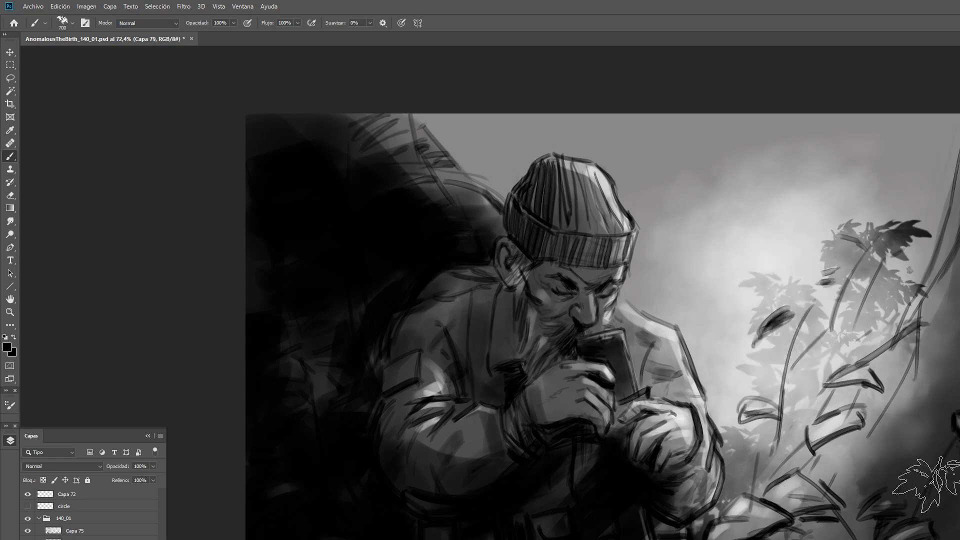
# Switch to the eraser and enlarge it to 90 px.
pyautogui.press('e')
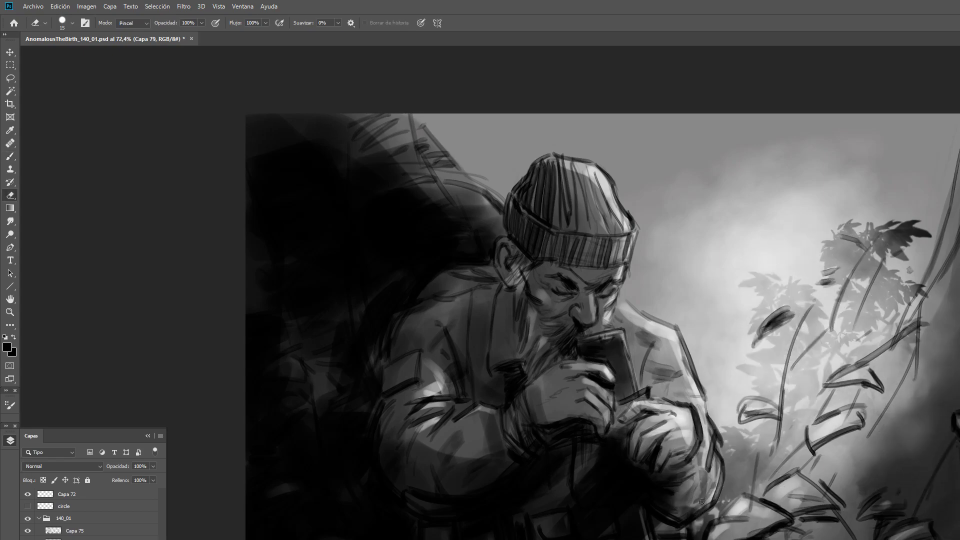
pyautogui.press(']')
pyautogui.press(']')
pyautogui.press(']')
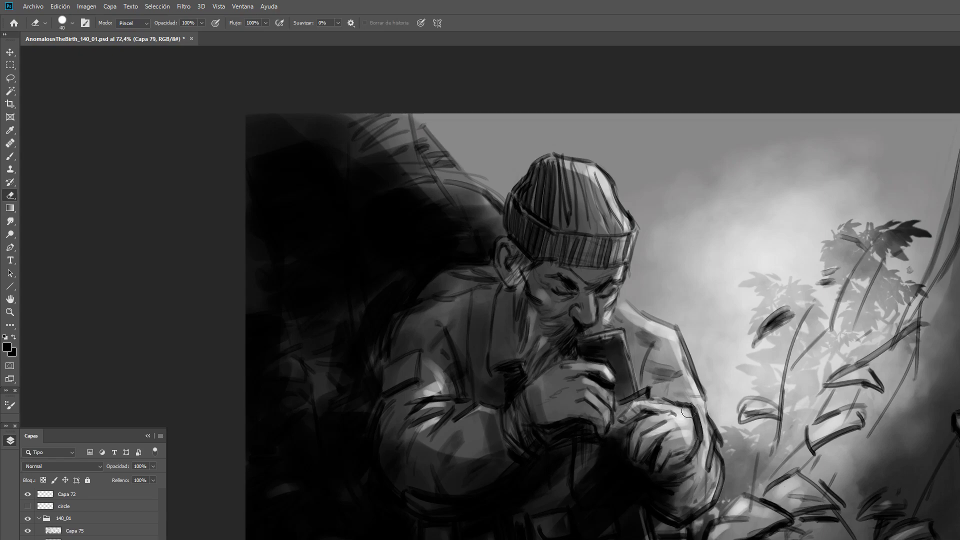
pyautogui.press(']')
pyautogui.press(']')
pyautogui.press(']')
pyautogui.press(']')
pyautogui.press(']')
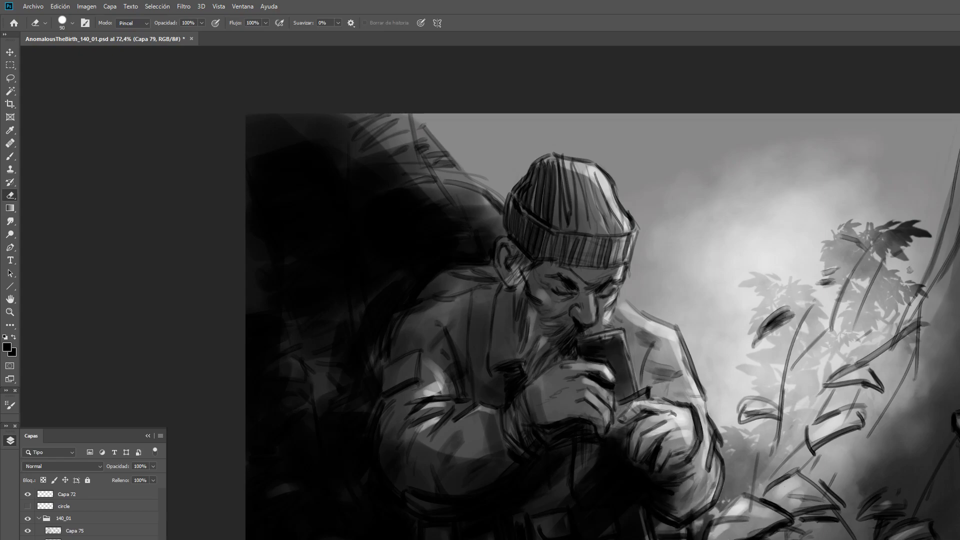
# Sample a dark grey, create a new layer and stamp 1000 px leaves in the shadows beside the man's elbow.
pyautogui.press('i')
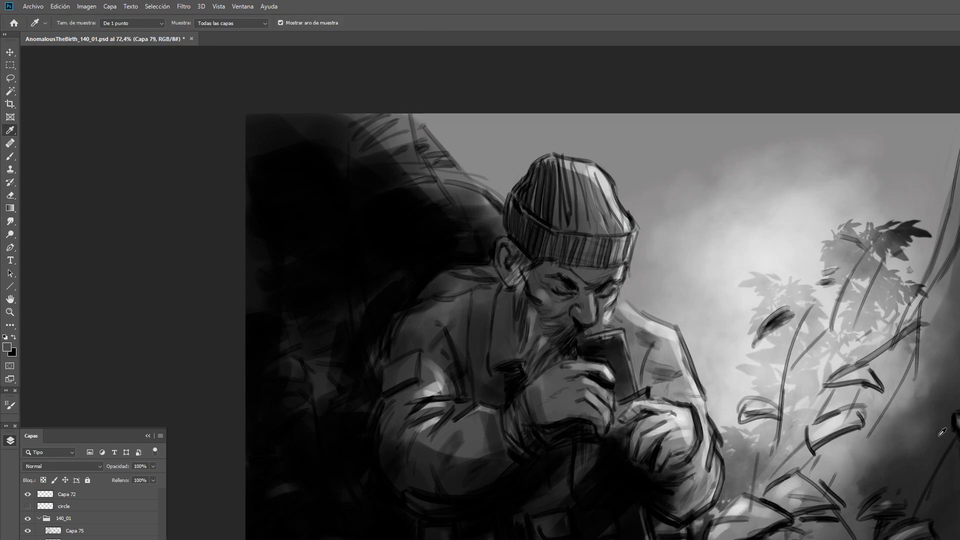
pyautogui.press('b')
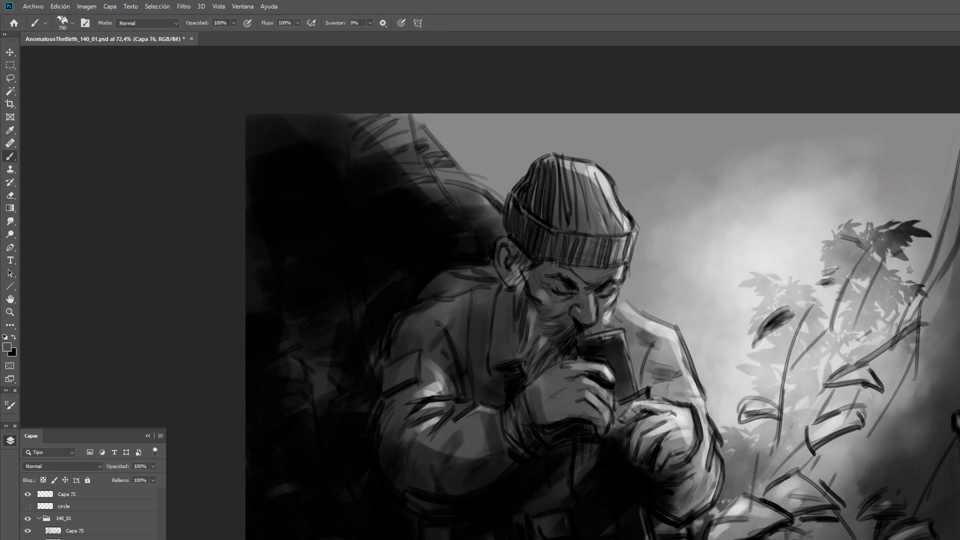
pyautogui.hotkey('ctrl', 'shift', 'n')
pyautogui.press('Return')
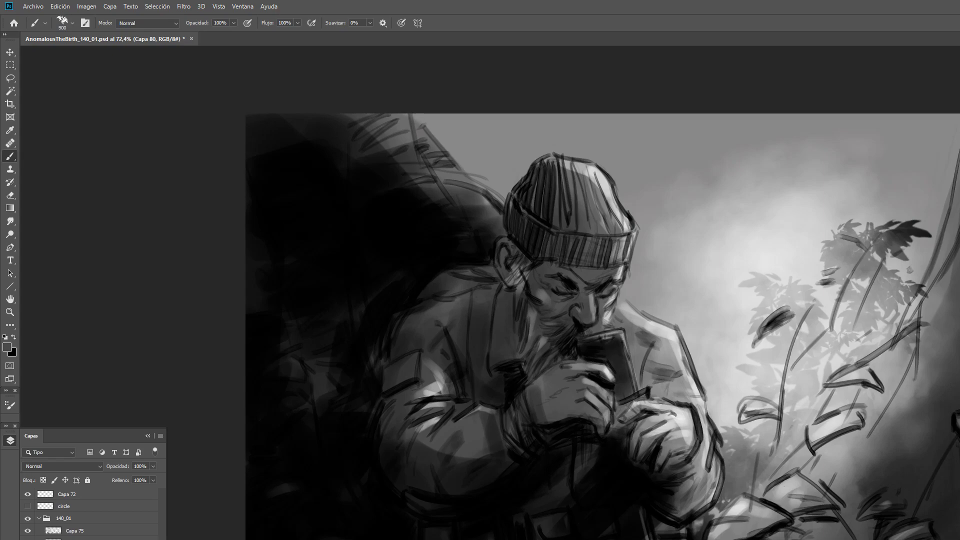
pyautogui.press(']')
pyautogui.click(295, 460)
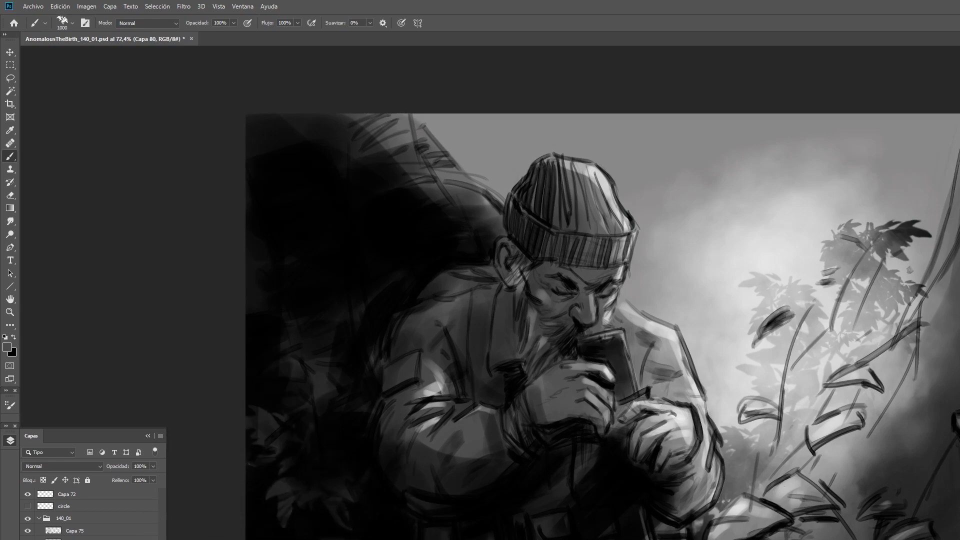
# Choose a different leaf brush preset with narrow, pointed leaves and set its size to 251 px.
pyautogui.click(70, 23)
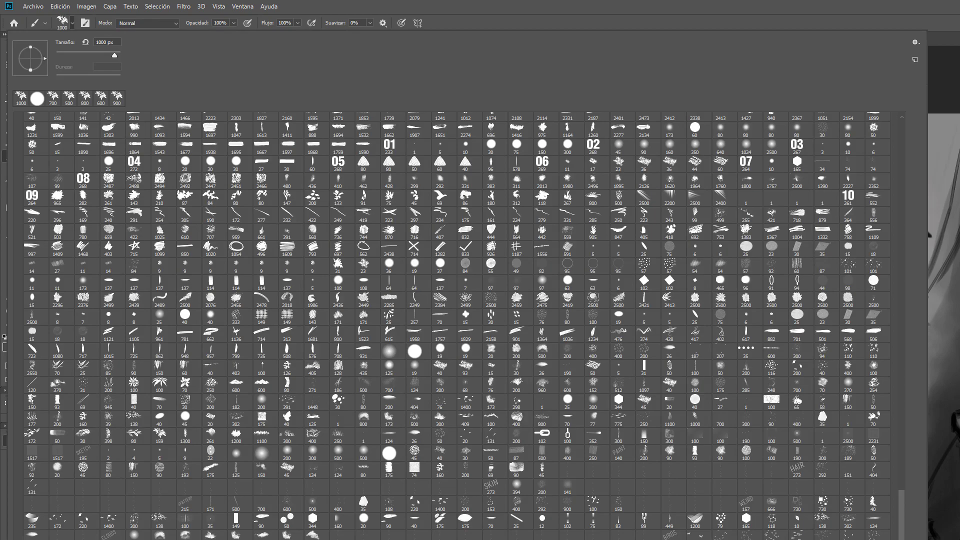
pyautogui.click(32, 434)
pyautogui.click(160, 383)
pyautogui.click(940, 142)
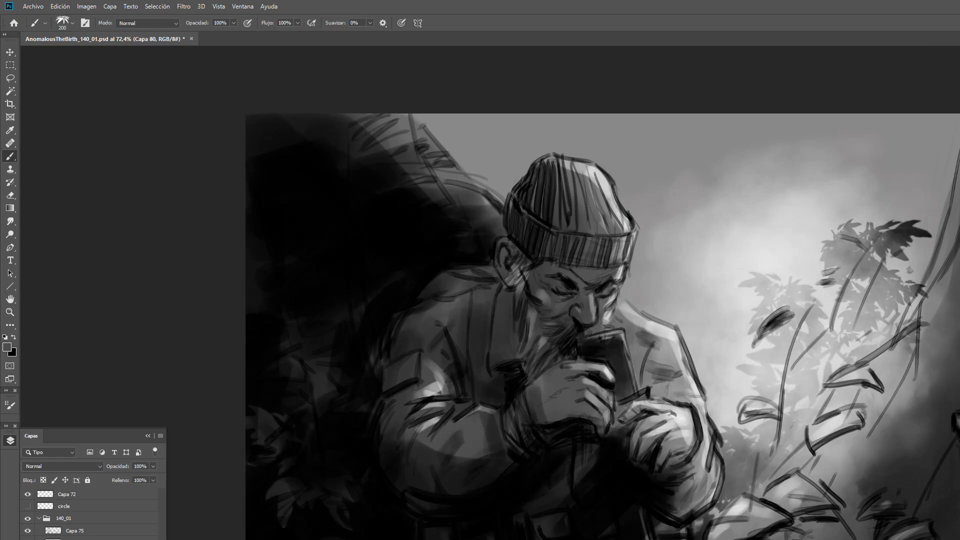
pyautogui.click(72, 23)
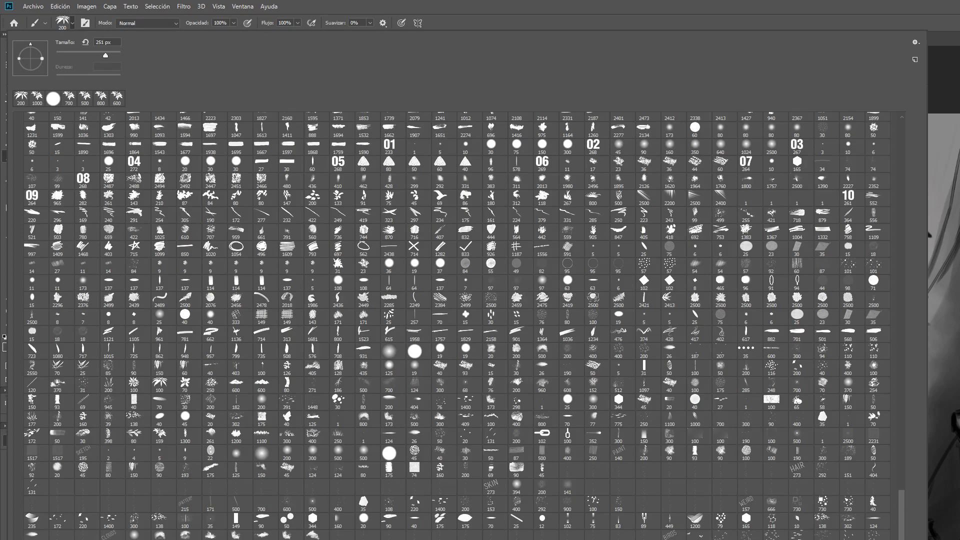
pyautogui.press('Return')
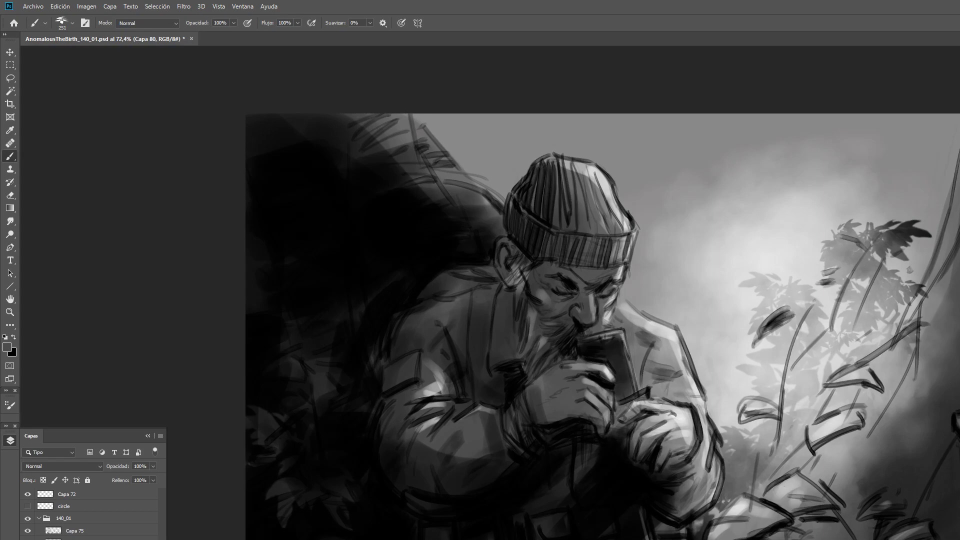
# Create another new layer for the foliage and clear the rectangular selection from the dark background.
pyautogui.press('m')
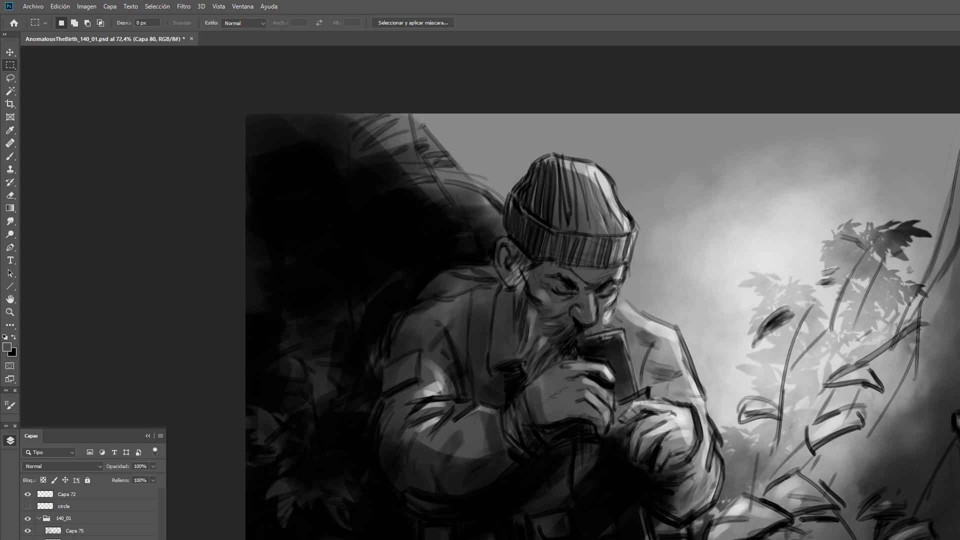
pyautogui.hotkey('ctrl', 'shift', 'n')
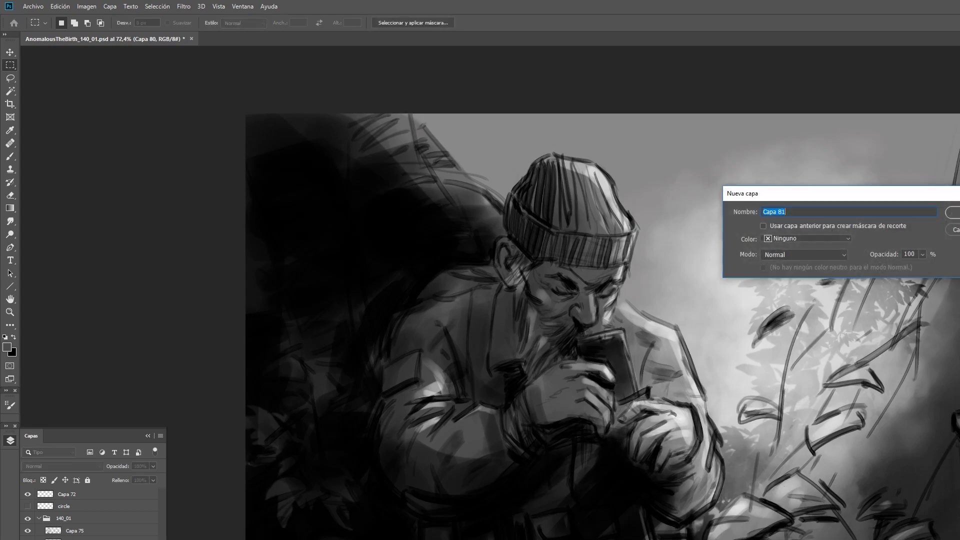
pyautogui.press('Return')
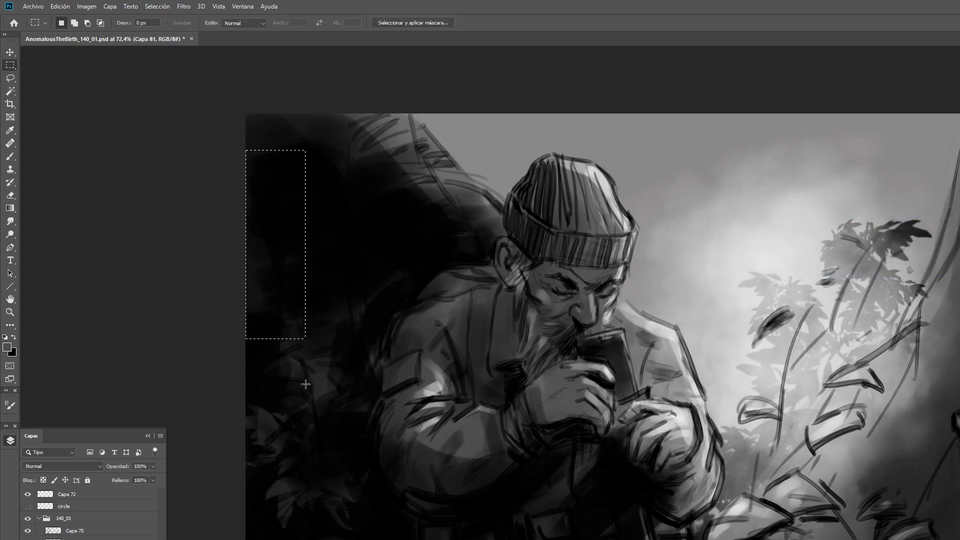
pyautogui.hotkey('ctrl', 'd')
pyautogui.press('b')
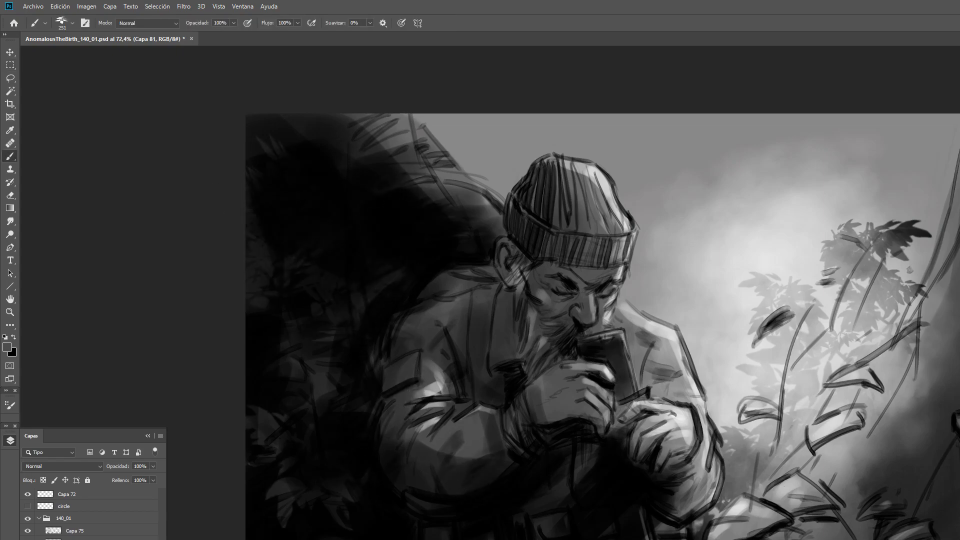
# Paint pointed leaf clusters in the upper dark background behind the man, undoing the trial strokes.
pyautogui.hotkey('ctrl', 'z')
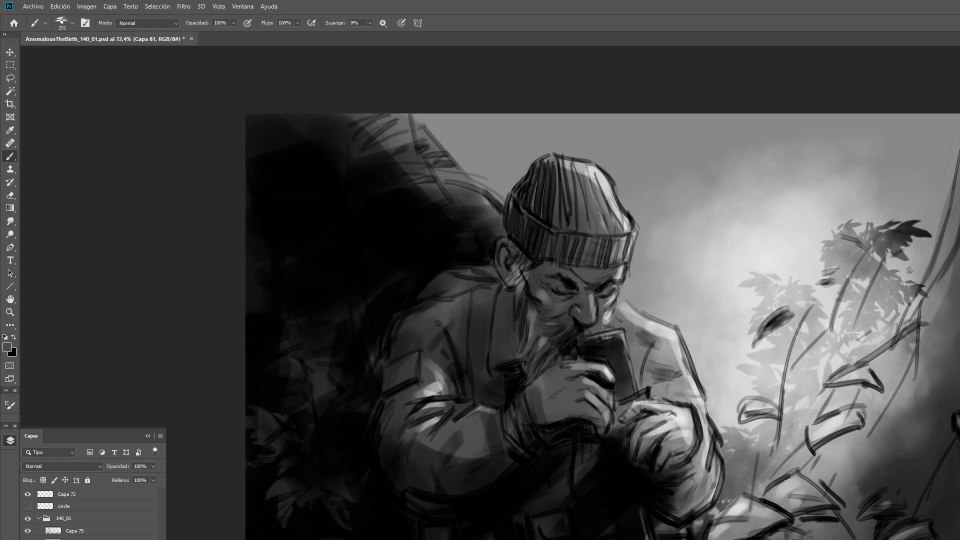
pyautogui.moveTo(322, 203)
pyautogui.mouseDown()
pyautogui.moveTo(274, 214)
pyautogui.moveTo(275, 305)
pyautogui.mouseUp()
pyautogui.hotkey('ctrl', 'z')
pyautogui.moveTo(273, 215); pyautogui.dragTo(385, 295)
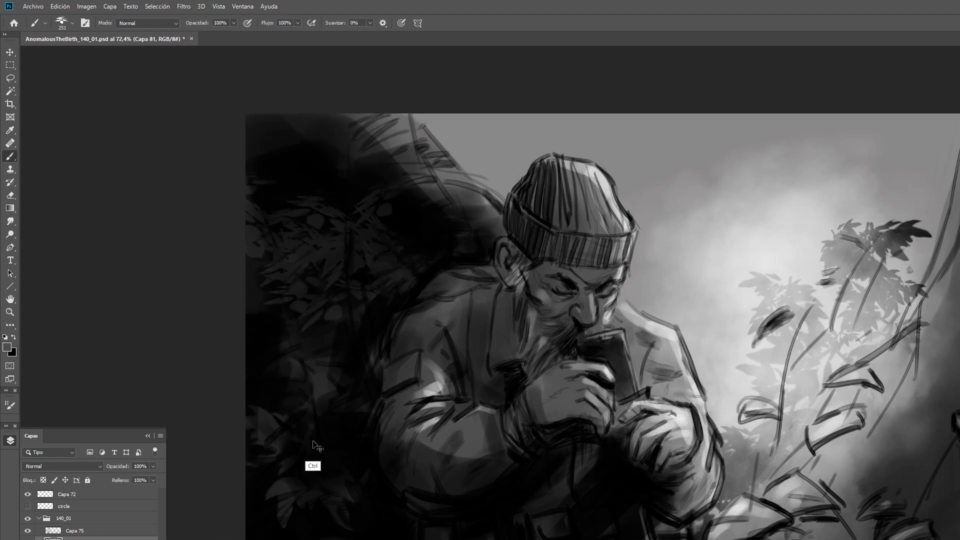
pyautogui.hotkey('ctrl', 'z')
pyautogui.moveTo(272, 177); pyautogui.dragTo(288, 253)
pyautogui.hotkey('ctrl', 'z')
pyautogui.hotkey('ctrl', 'shift', 'z')
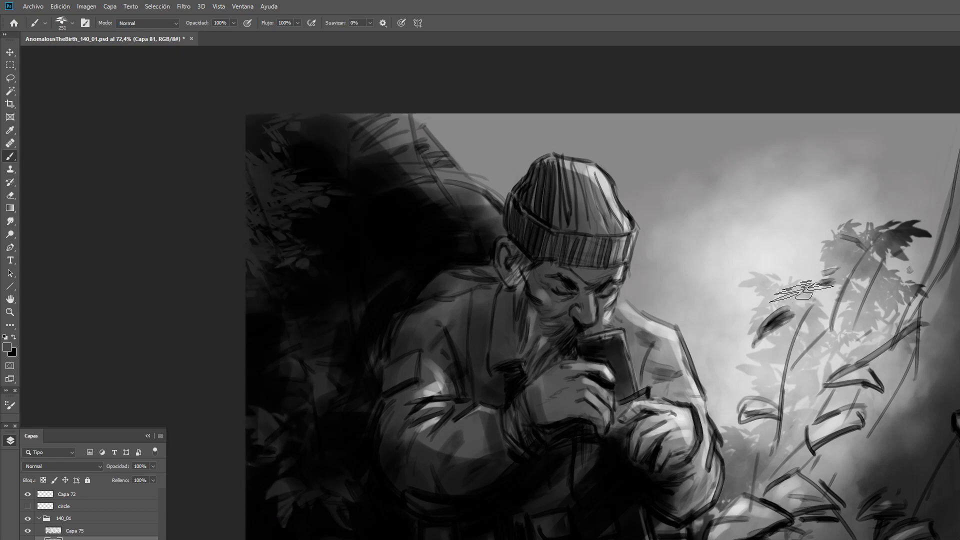
# Try painting pointed leaves over the bright background among the plant stems.
pyautogui.moveTo(801, 292); pyautogui.dragTo(873, 387)
pyautogui.hotkey('ctrl', 'z')
pyautogui.moveTo(817, 357); pyautogui.dragTo(795, 457)
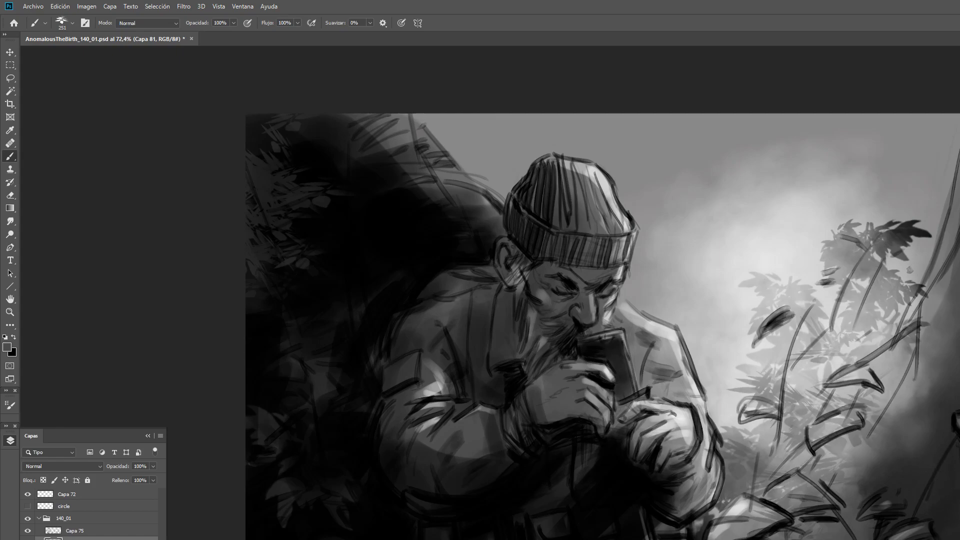
pyautogui.hotkey('ctrl', 'z')
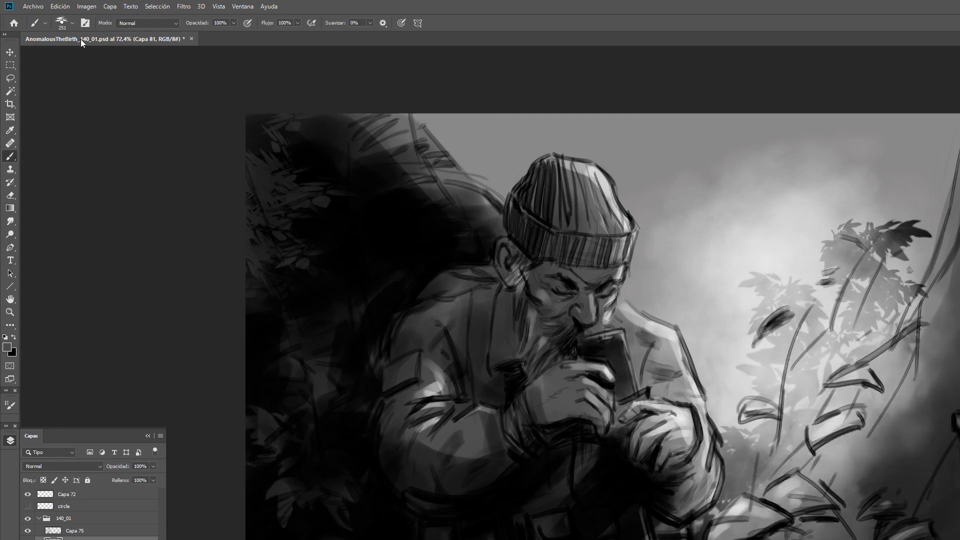
# Choose a leafy branch brush preset at 300 px for the foliage.
pyautogui.click(73, 23)
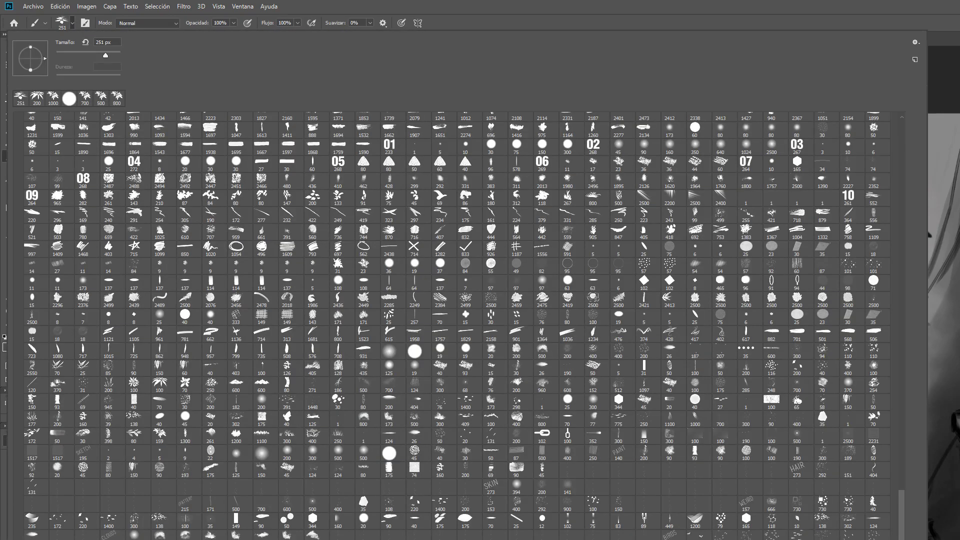
pyautogui.click(541, 537)
pyautogui.click(540, 537)
pyautogui.doubleClick(780, 537)
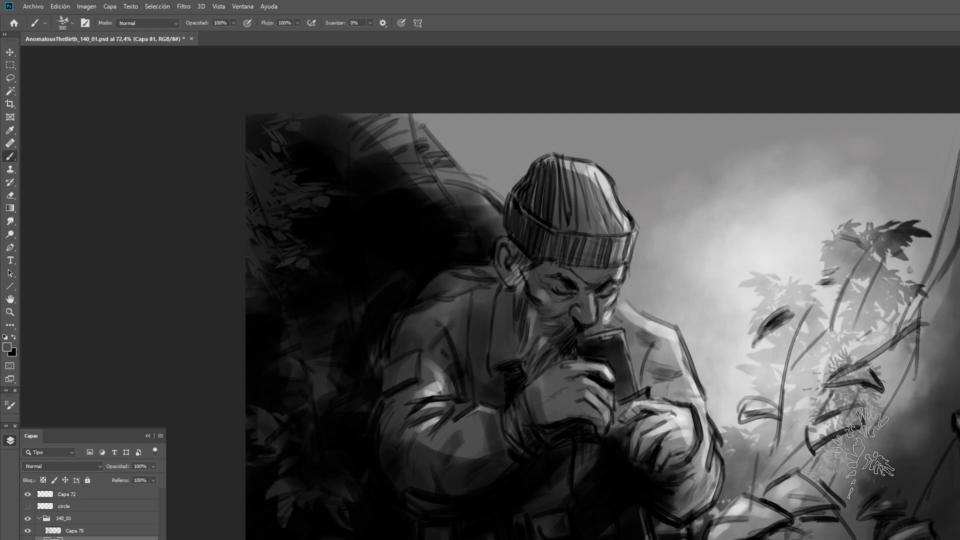
# Enlarge the branch brush, undo its trial stroke in the bright area and paint sprigs in the dark background behind the man's shoulder.
pyautogui.press(']')
pyautogui.moveTo(884, 335); pyautogui.dragTo(780, 420)
pyautogui.hotkey('ctrl', 'z')
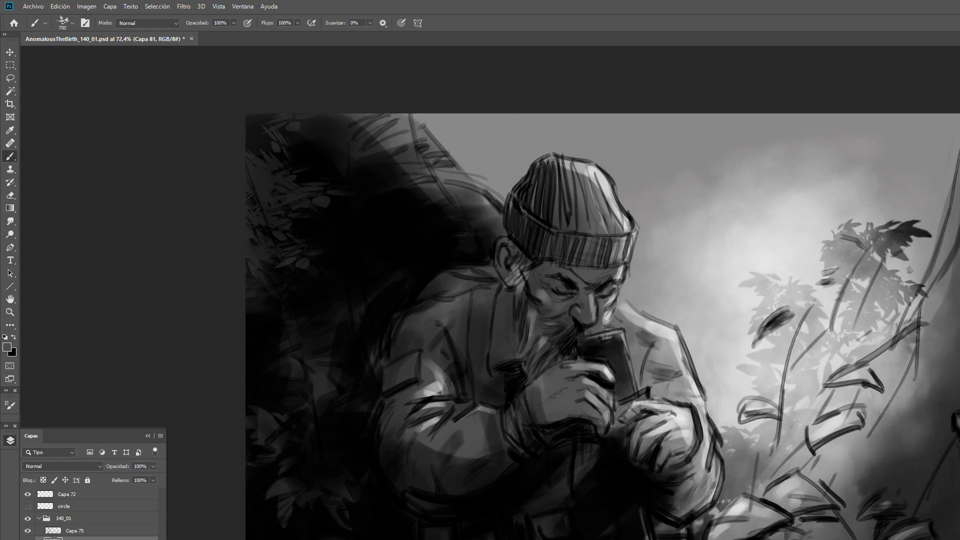
pyautogui.click(397, 226)
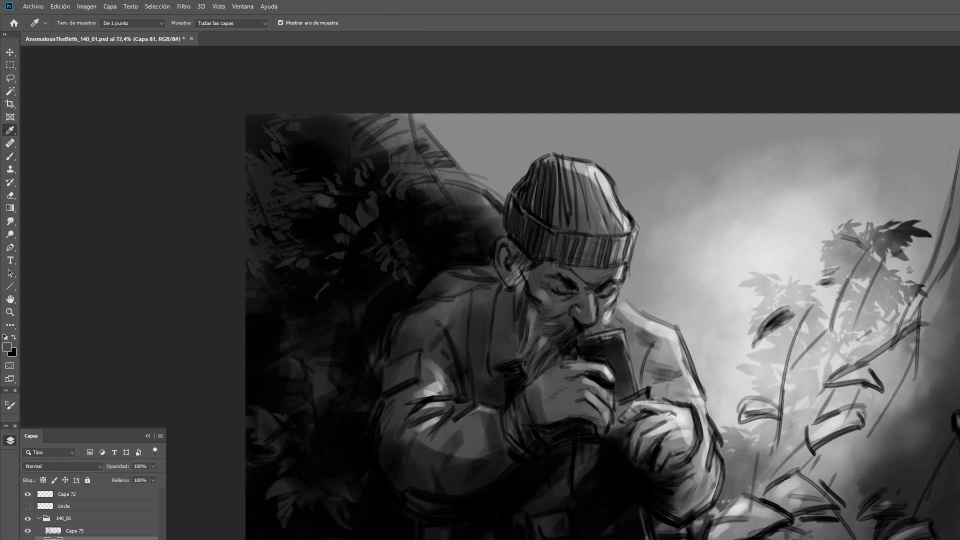
# Sample a near-black tone from the background and create a new layer above Capa 75 for painting.
pyautogui.keyDown('alt'); pyautogui.click(390, 235); pyautogui.keyUp('alt')
pyautogui.click(135, 532)
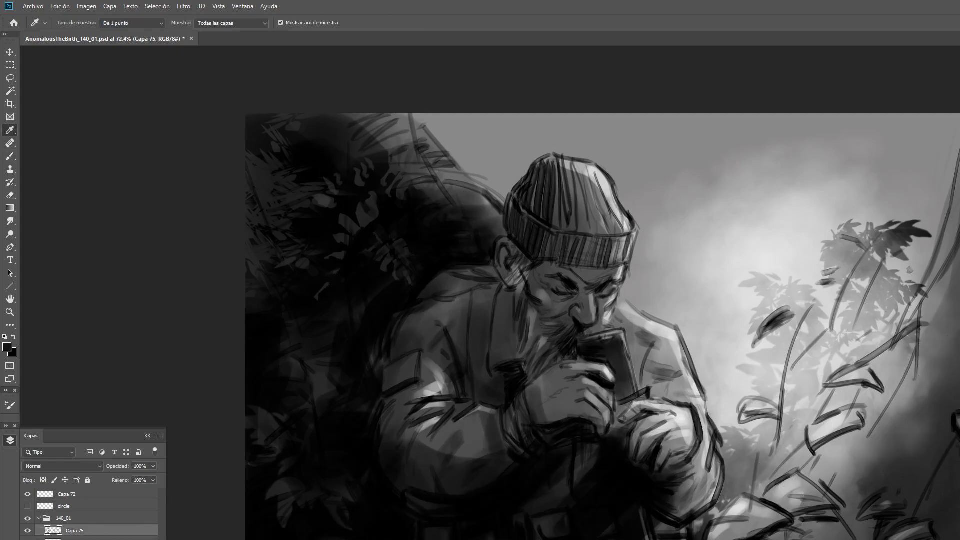
pyautogui.hotkey('ctrl', 'shift', 'n')
pyautogui.press('Return')
pyautogui.press('b')
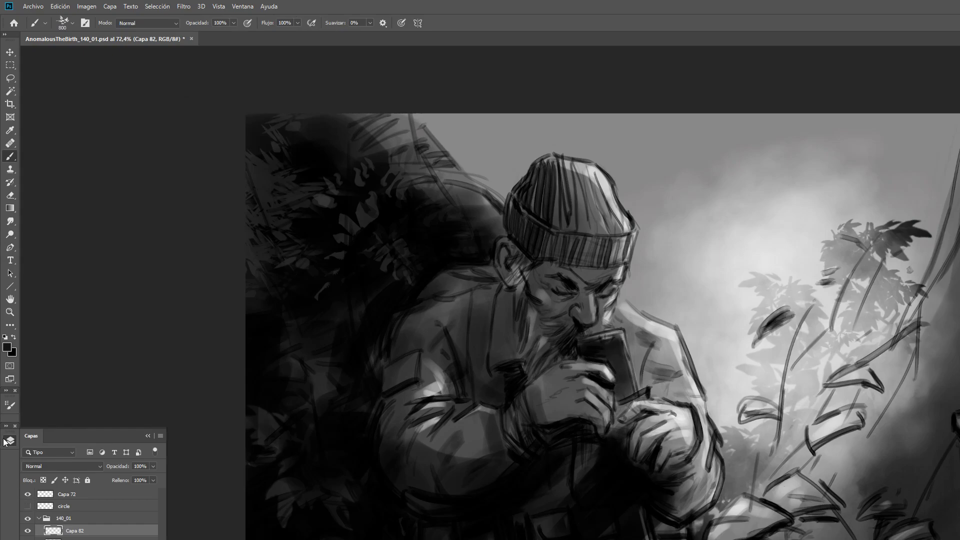
# Reduce the branch brush to 600 px and set the foreground colour to white.
pyautogui.click(10, 406)
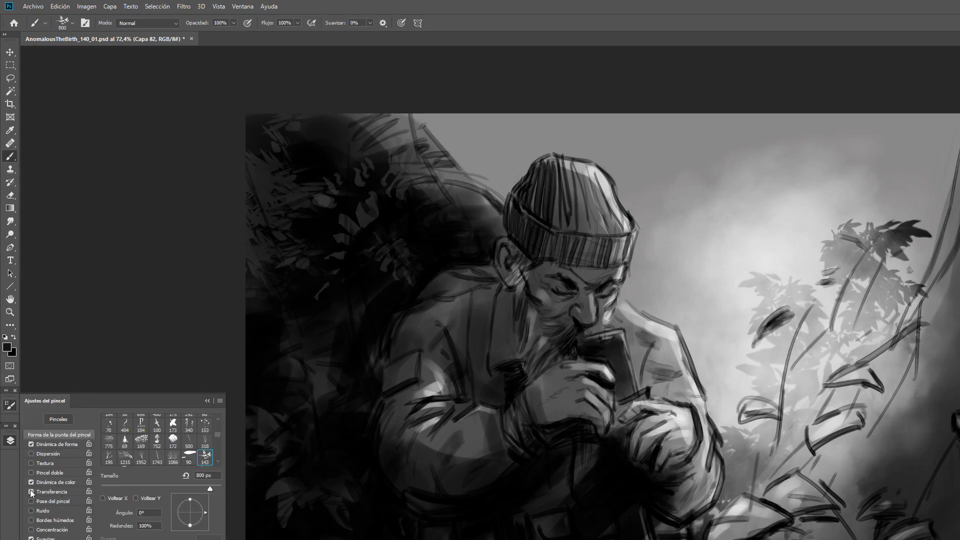
pyautogui.click(207, 400)
pyautogui.press('[')
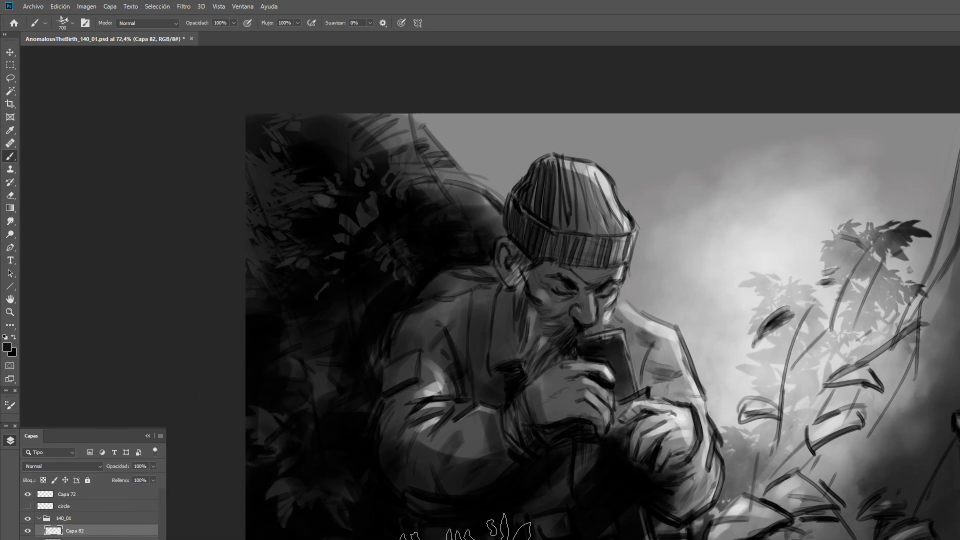
pyautogui.press('[')
pyautogui.press('i')
pyautogui.click(705, 243)
pyautogui.press('b')
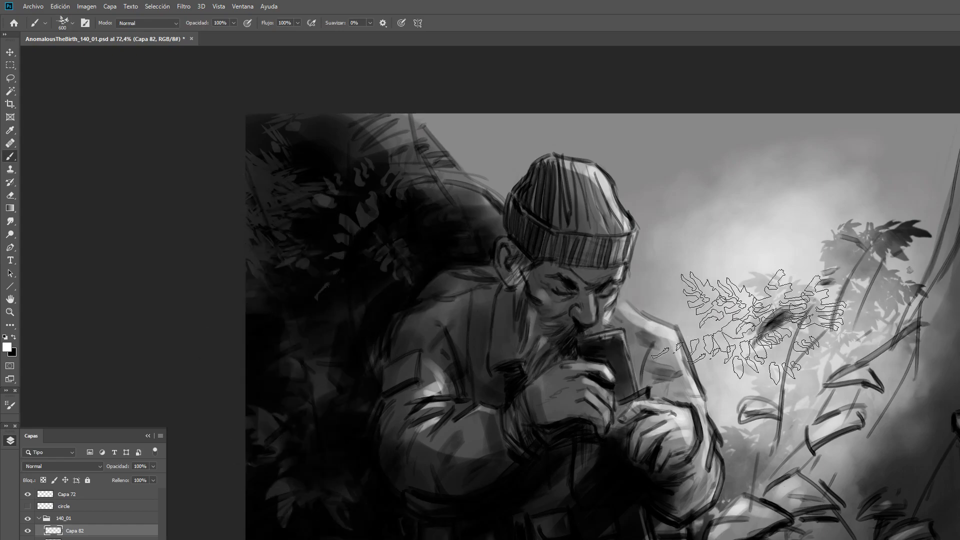
pyautogui.press('i')
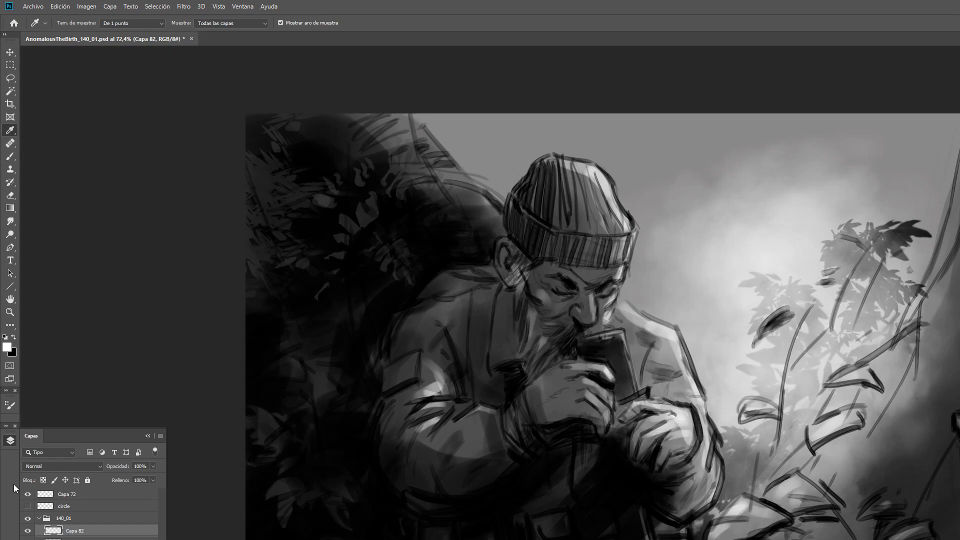
pyautogui.click(9, 406)
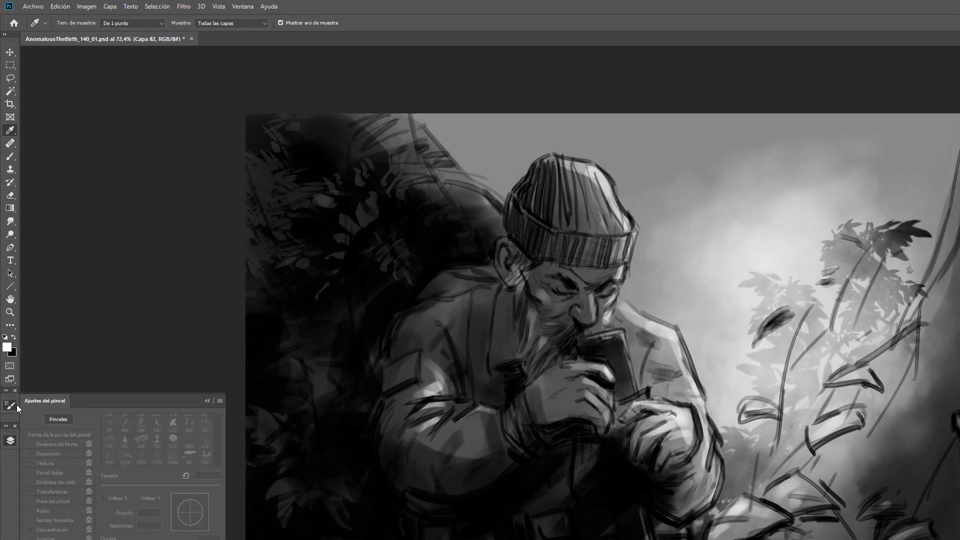
pyautogui.click(207, 401)
pyautogui.press('b')
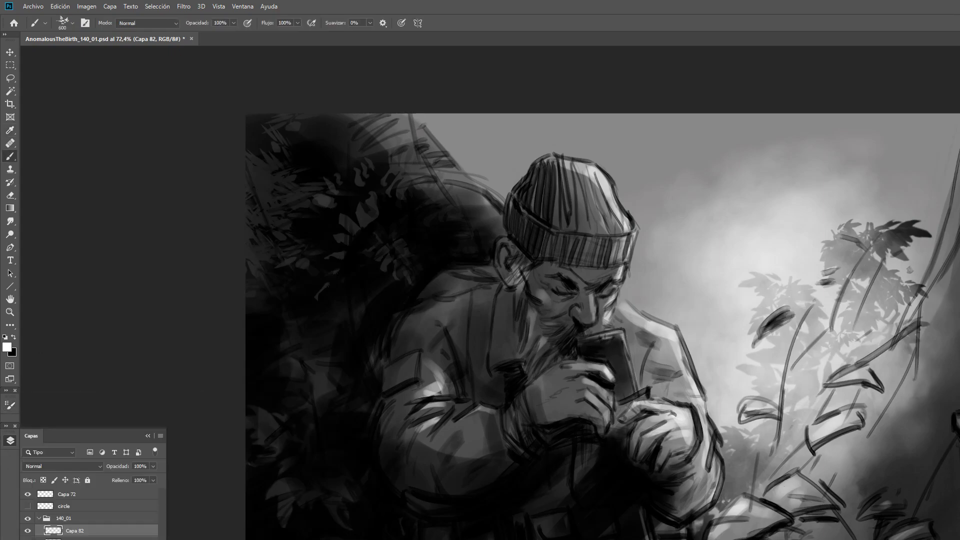
# Try a white sprig with the 600 px branch brush along the lower edge near the man's waist.
pyautogui.click(7, 407)
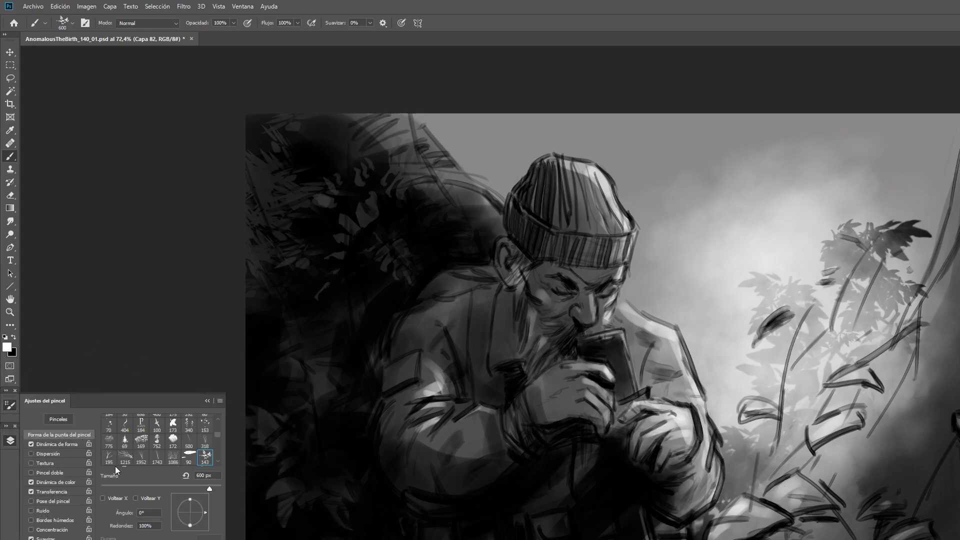
pyautogui.click(206, 402)
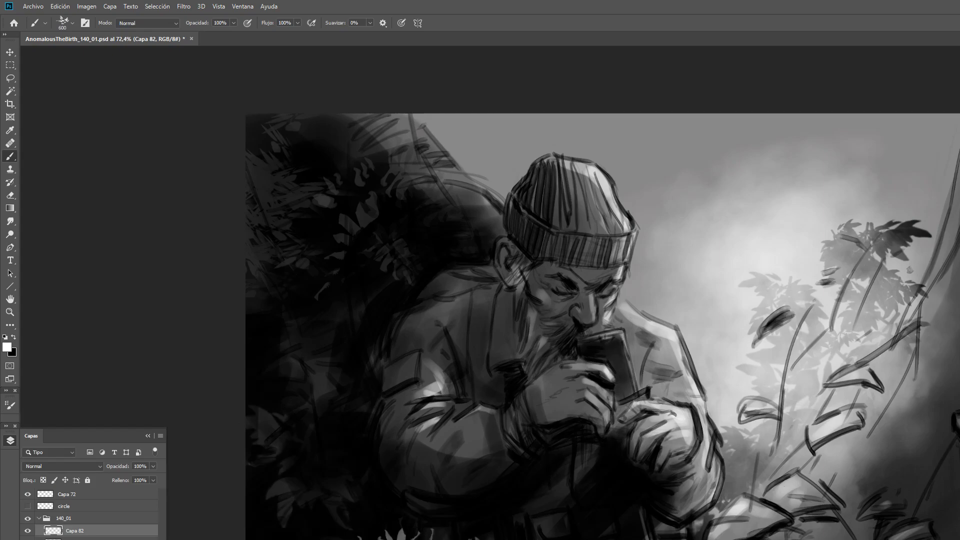
pyautogui.hotkey('ctrl', 'z')
pyautogui.hotkey('ctrl', '-')
pyautogui.hotkey('ctrl', '-')
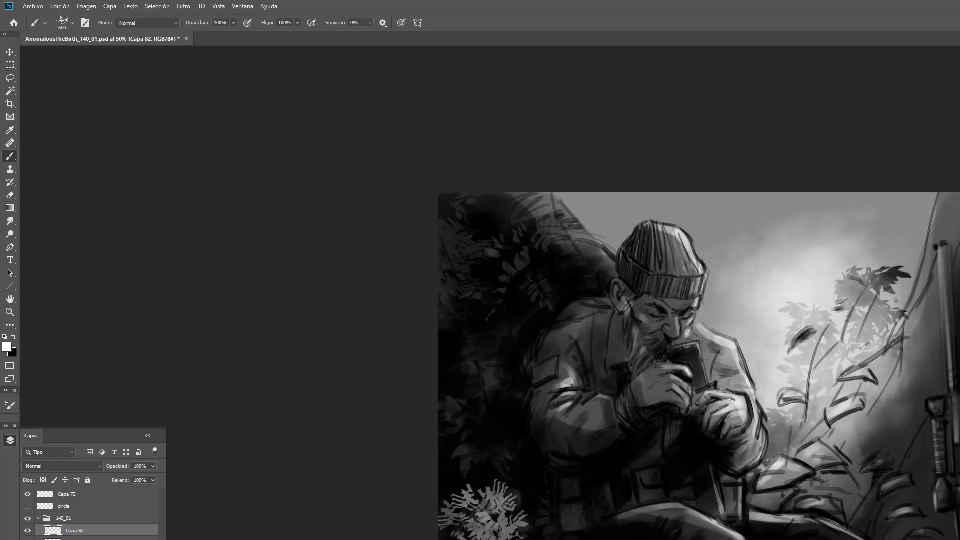
# Enlarge the branch brush to 900 px and stamp white sprigs in front of the man's waist and thigh, undoing the trial stamps.
pyautogui.press(']')
pyautogui.press(']')
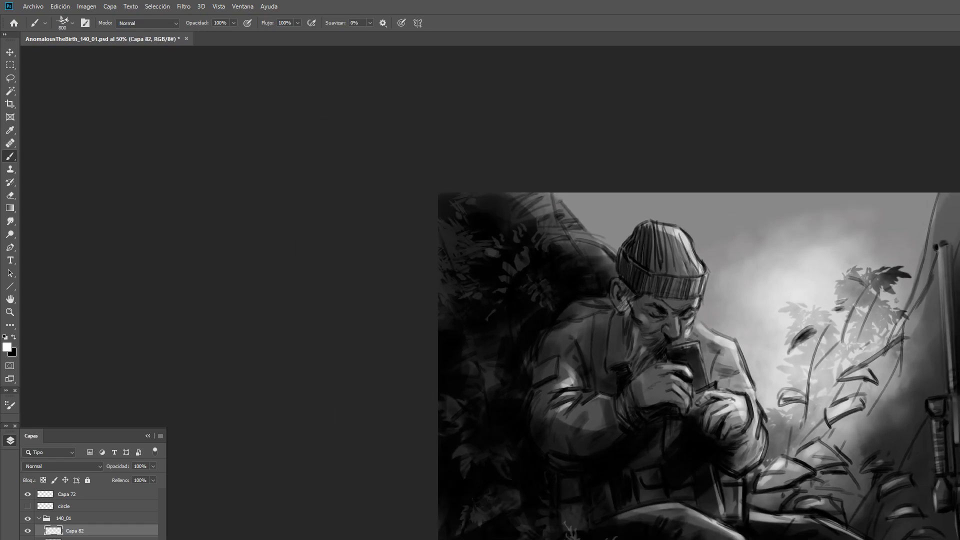
pyautogui.press(']')
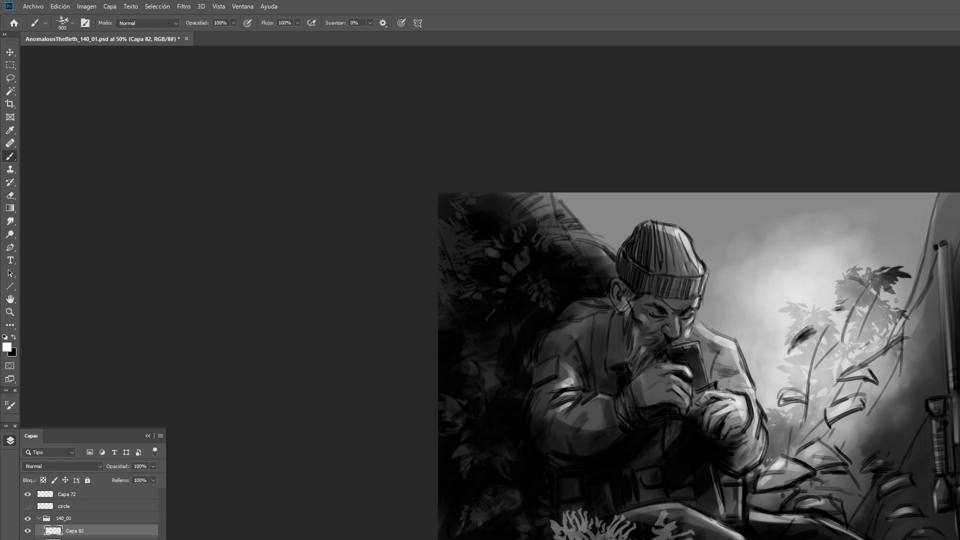
pyautogui.click(487, 520)
pyautogui.hotkey('ctrl', 'z')
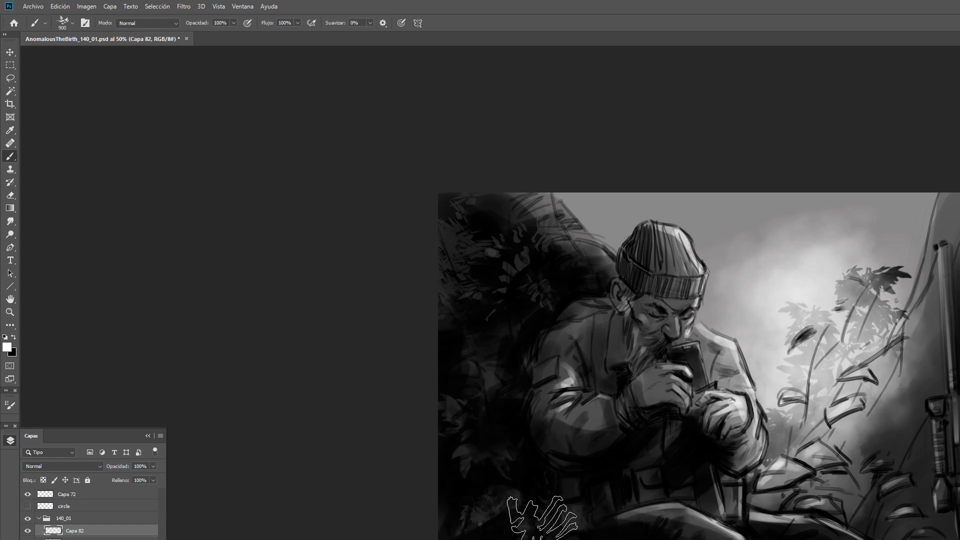
pyautogui.click(538, 527)
pyautogui.hotkey('ctrl', 'z')
pyautogui.click(565, 528)
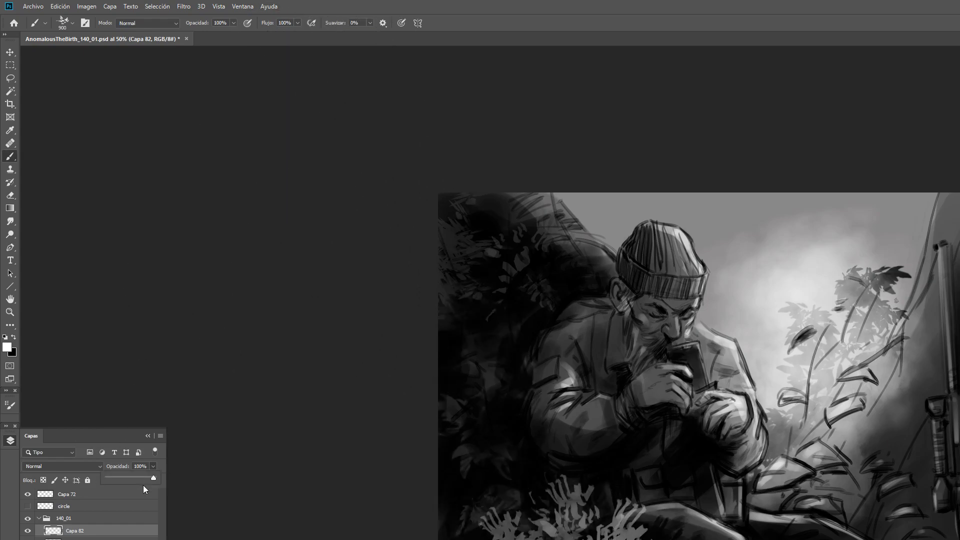
# Shift the sprigs on Capa 82 slightly down and to the right, and set the layer's opacity to 51%.
pyautogui.moveTo(134, 476); pyautogui.dragTo(125, 472)
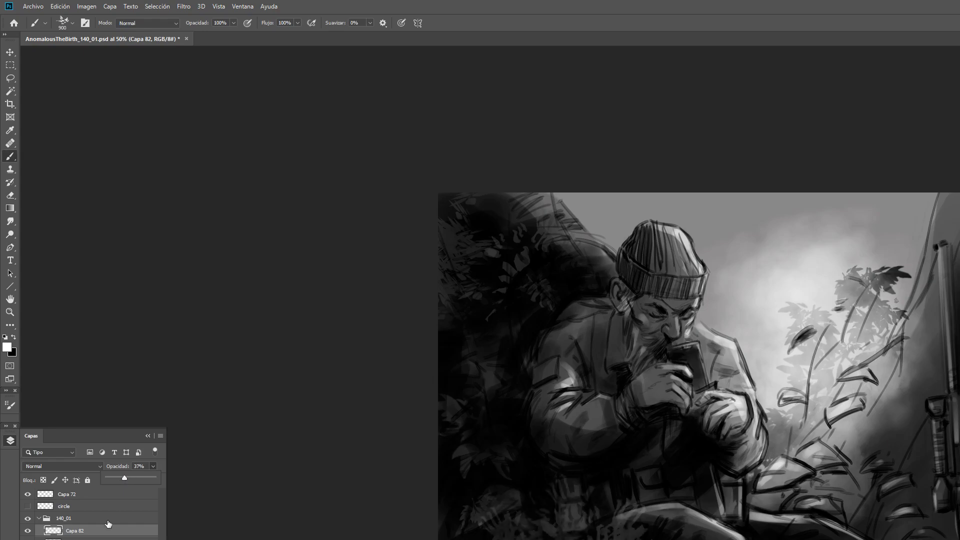
pyautogui.hotkey('ctrl', 't')
pyautogui.moveTo(584, 515); pyautogui.dragTo(614, 536)
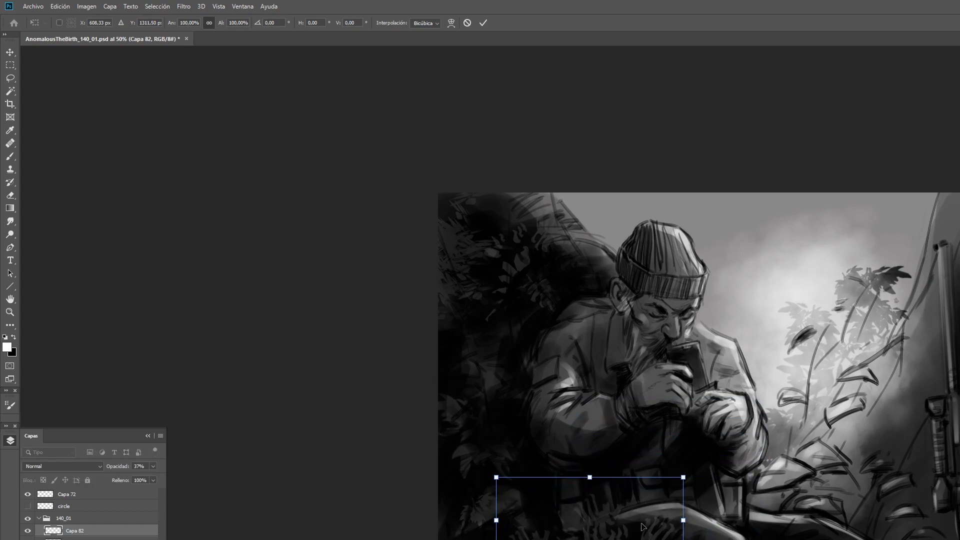
pyautogui.click(483, 22)
pyautogui.click(153, 467)
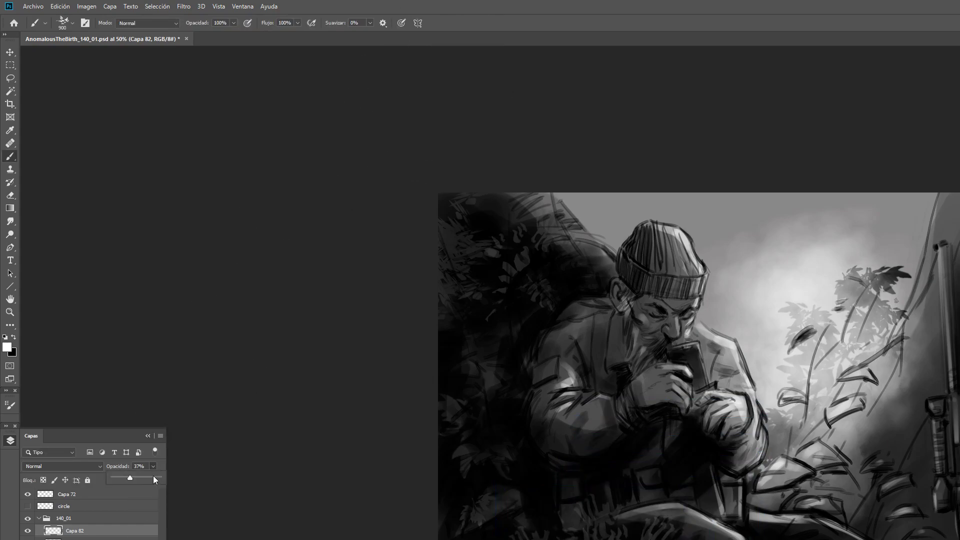
pyautogui.moveTo(139, 478); pyautogui.dragTo(142, 480)
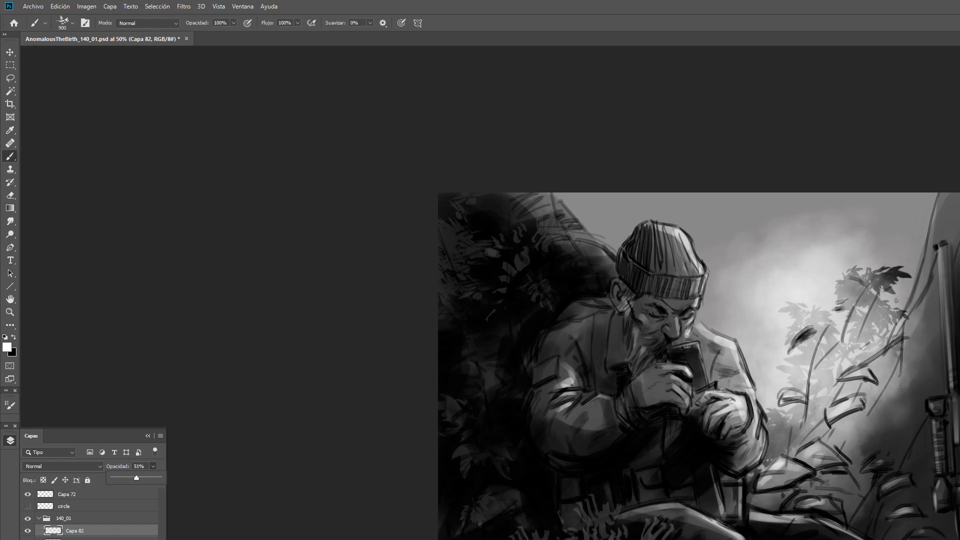
pyautogui.press('Return')
# Duplicate the 140_01 group and merge the layers inside the copy into a single layer.
pyautogui.press('m')
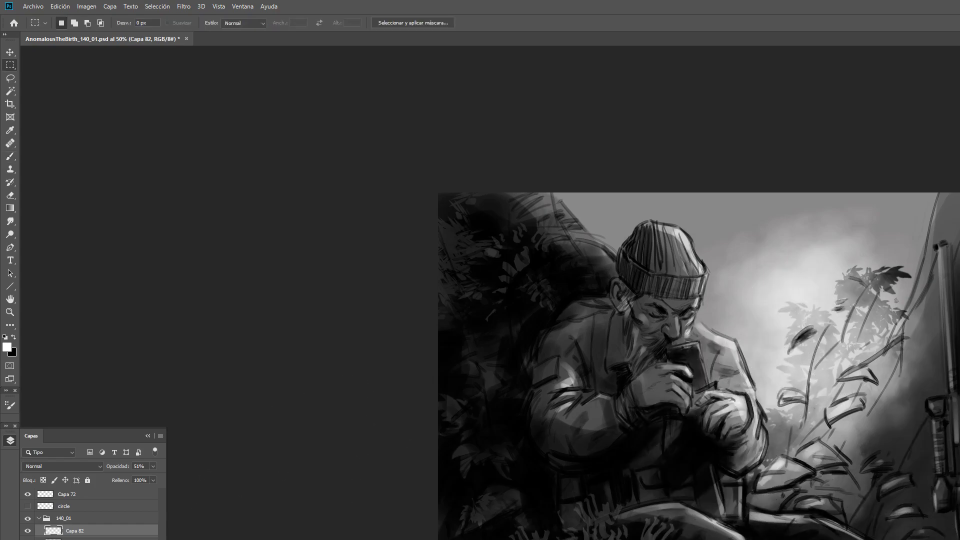
pyautogui.click(90, 519)
pyautogui.hotkey('ctrl', 'j')
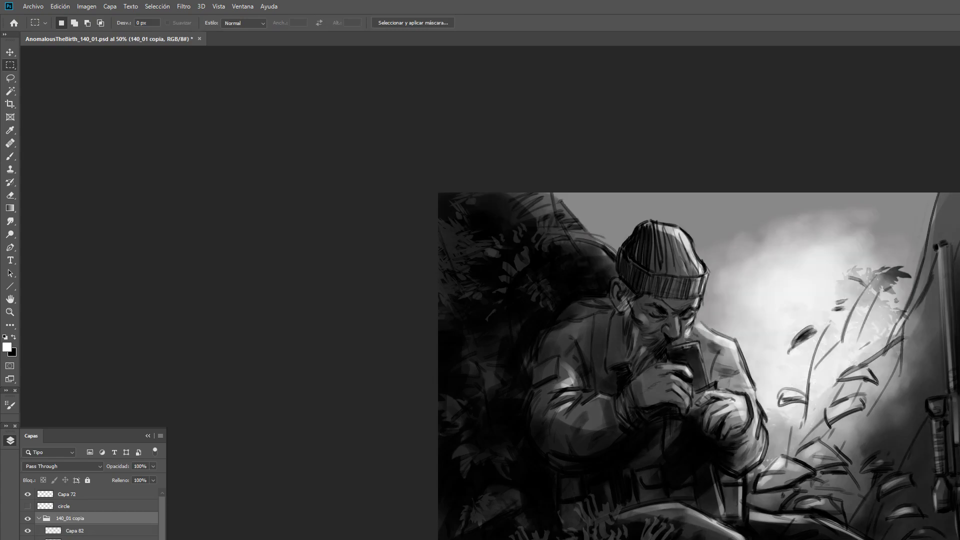
pyautogui.hotkey('ctrl', 'e')
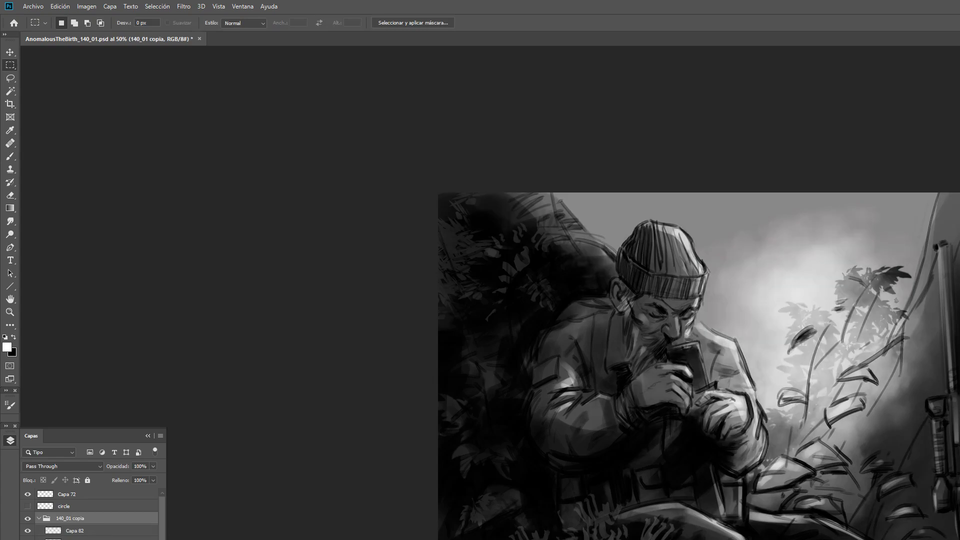
pyautogui.click(75, 539)
pyautogui.keyDown('shift'); pyautogui.click(75, 531); pyautogui.keyUp('shift')
pyautogui.hotkey('ctrl', 'e')
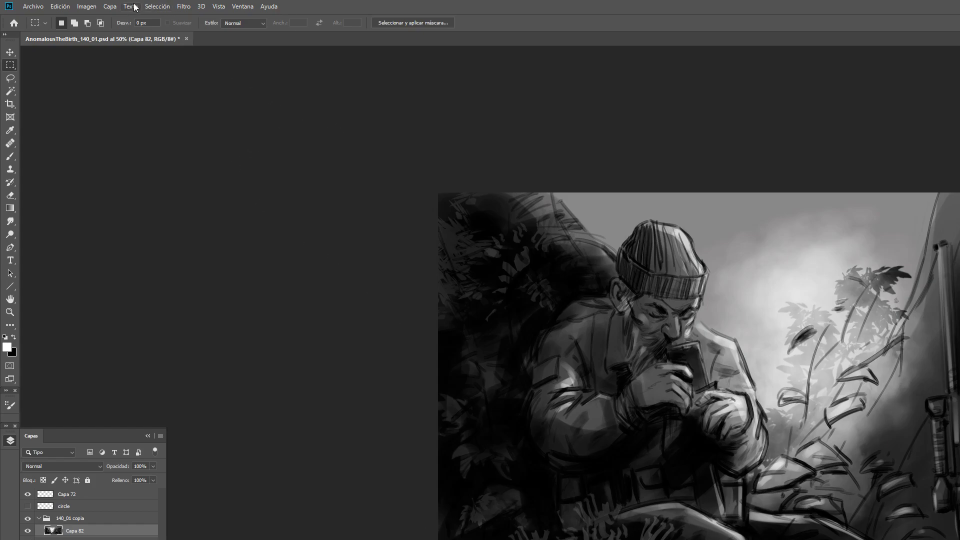
pyautogui.click(110, 7)
pyautogui.moveTo(136, 29)
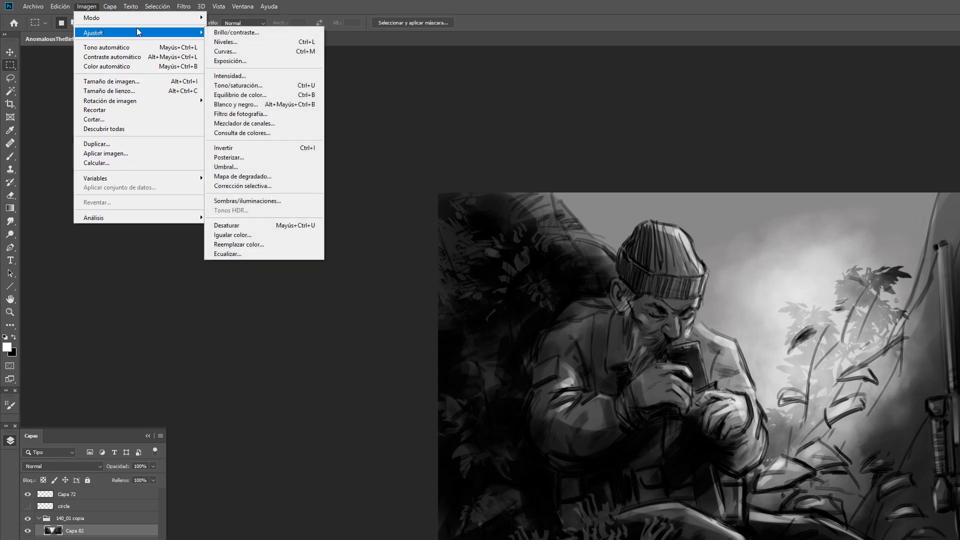
pyautogui.click(243, 60)
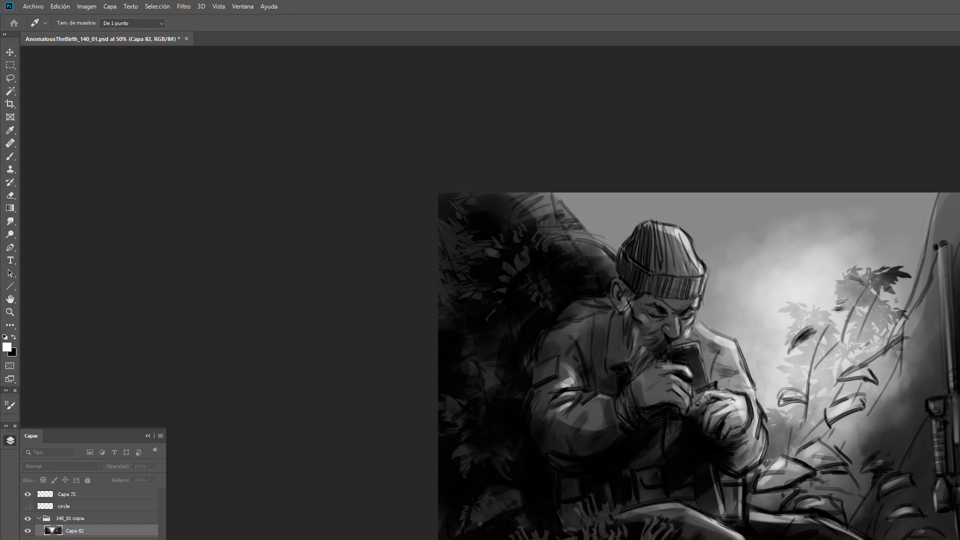
pyautogui.press('m')
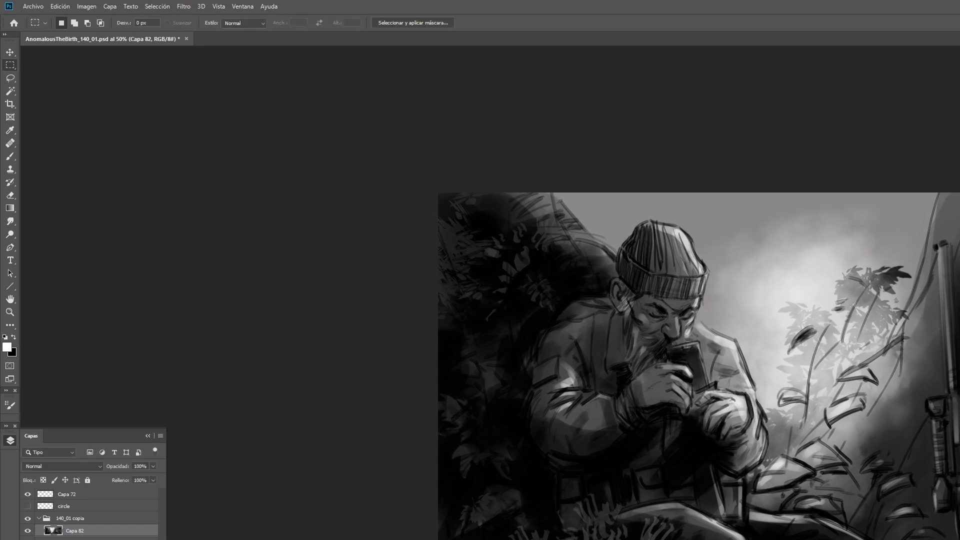
pyautogui.hotkey('ctrl', 'shift', 'n')
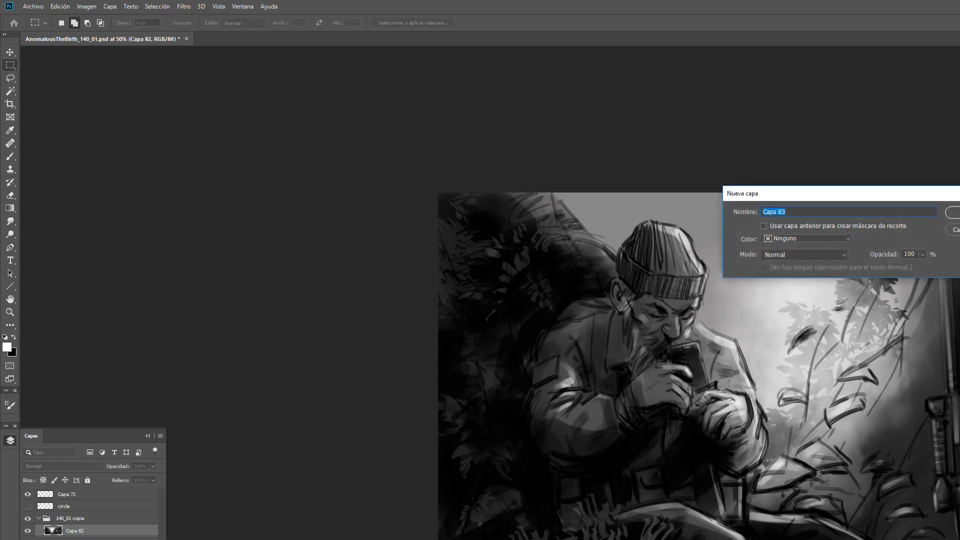
pyautogui.press('Escape')
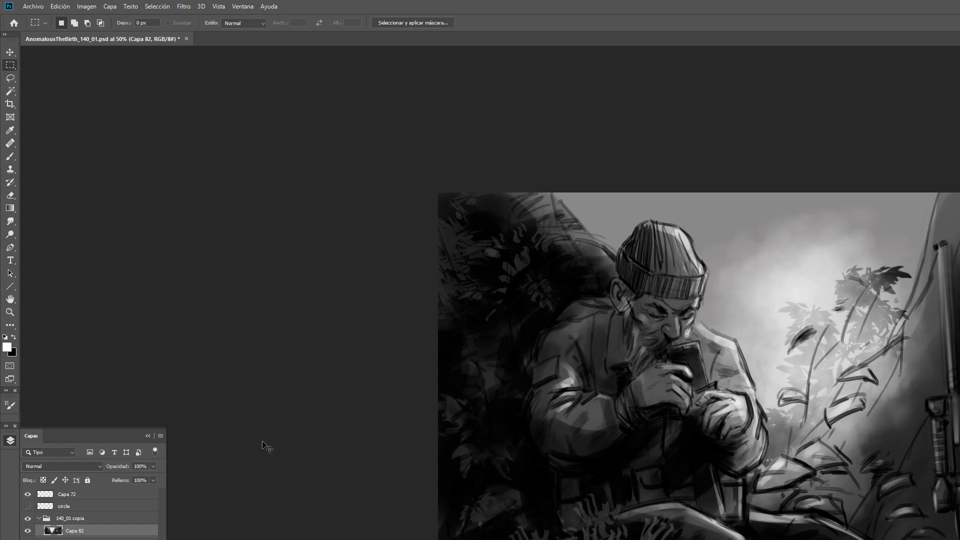
# Add a layer above Capa 82 with its transparent pixels locked, and choose a textured brush at 250 px with black as the foreground colour.
pyautogui.hotkey('ctrl', 'shift', 'alt', 'n')
pyautogui.click(43, 480)
pyautogui.press('b')
pyautogui.click(68, 24)
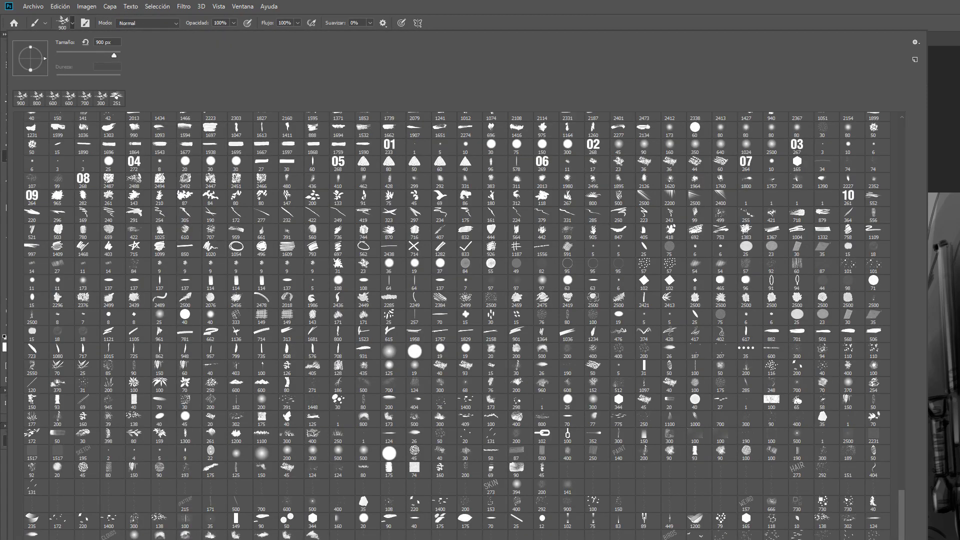
pyautogui.click(593, 535)
pyautogui.click(943, 115)
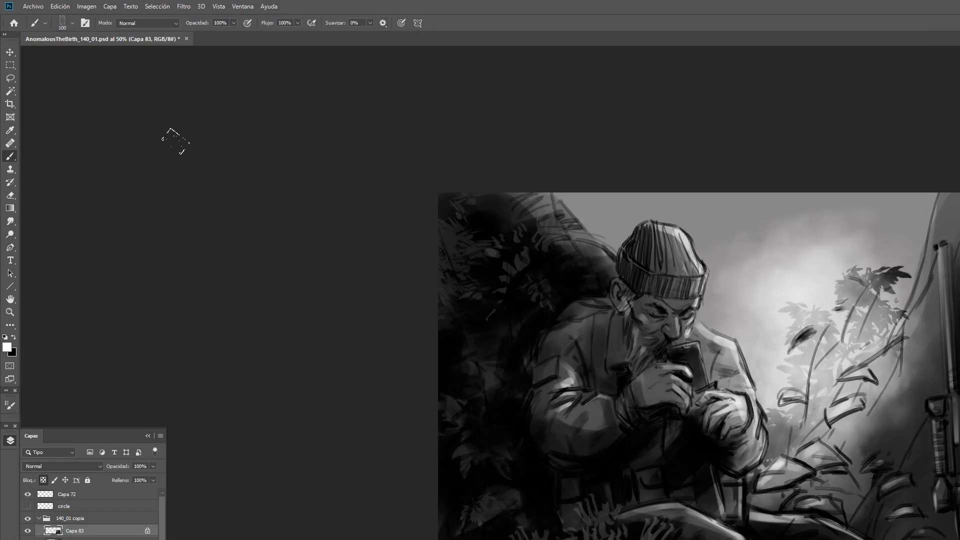
pyautogui.click(13, 338)
pyautogui.press(']')
# Apply a Gaussian blur to Capa 83 and set its blend mode to Luz fuerte.
pyautogui.click(183, 6)
pyautogui.moveTo(202, 124)
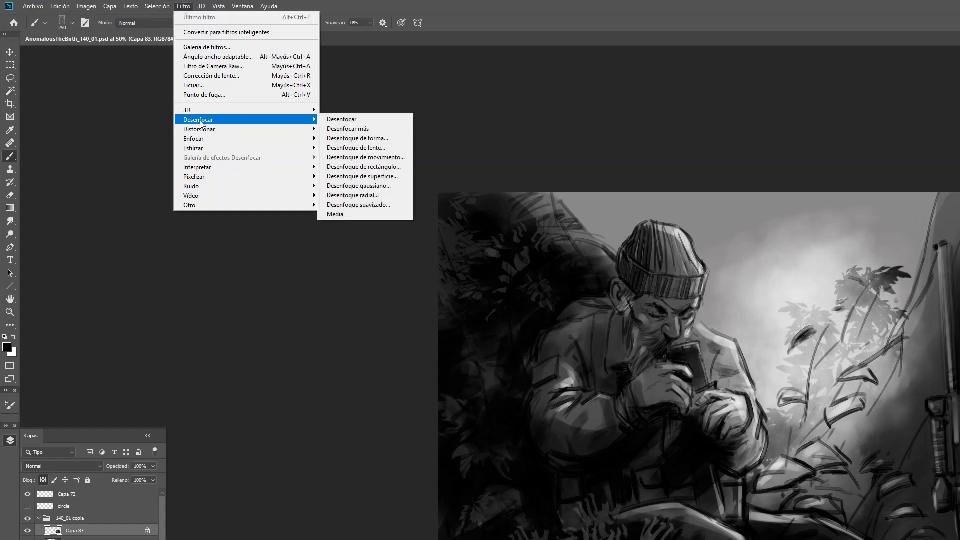
pyautogui.click(359, 185)
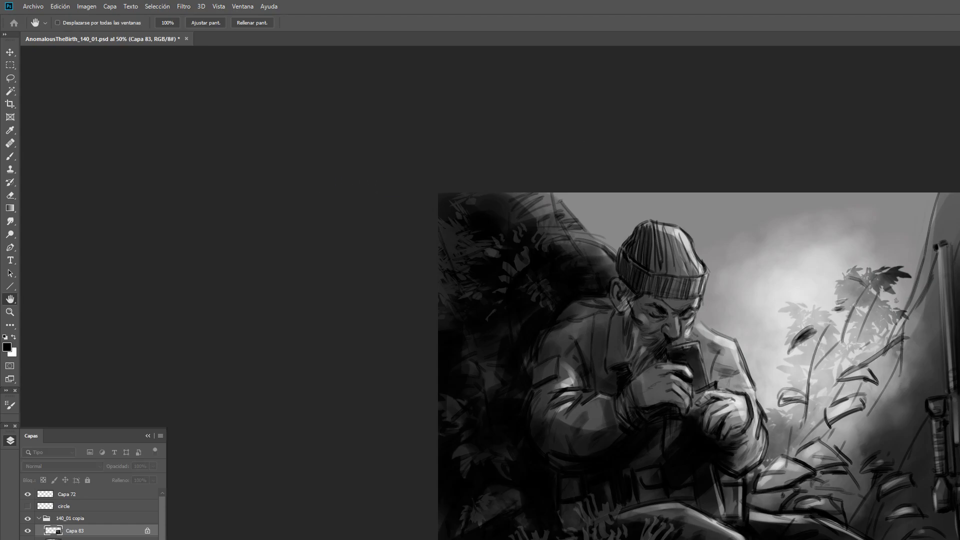
pyautogui.press('Return')
pyautogui.click(75, 466)
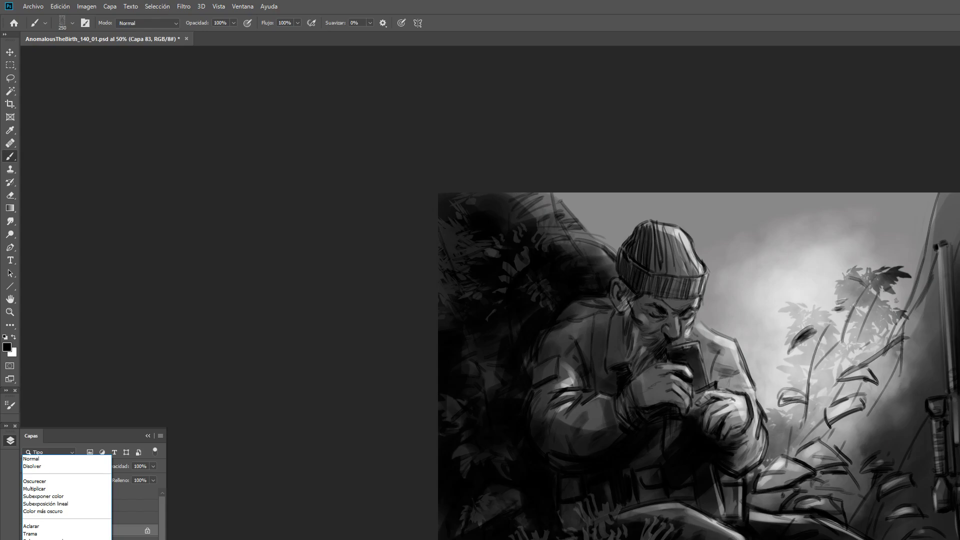
pyautogui.press('Return')
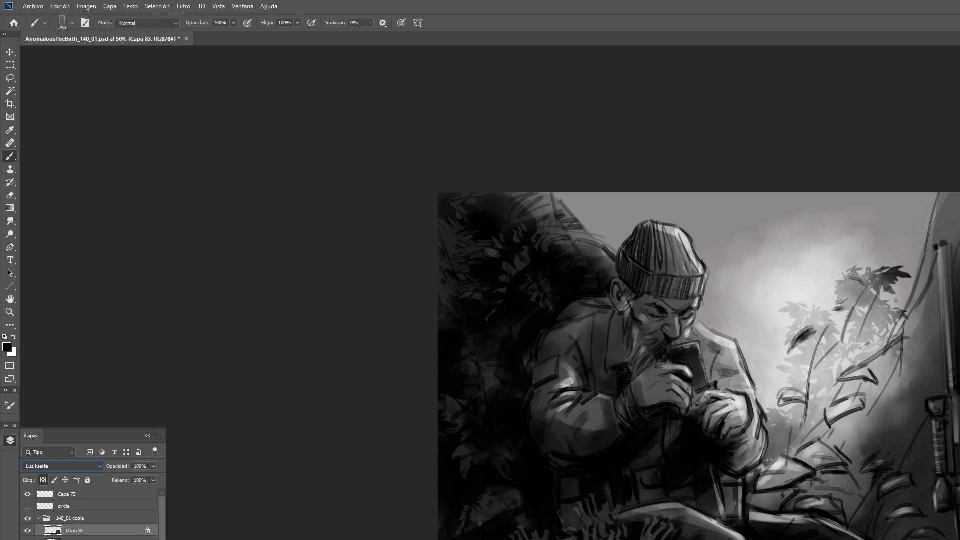
# Duplicate Capa 83, make white the foreground colour and set the copy's blend mode to Superponer.
pyautogui.hotkey('ctrl', 'j')
pyautogui.click(13, 337)
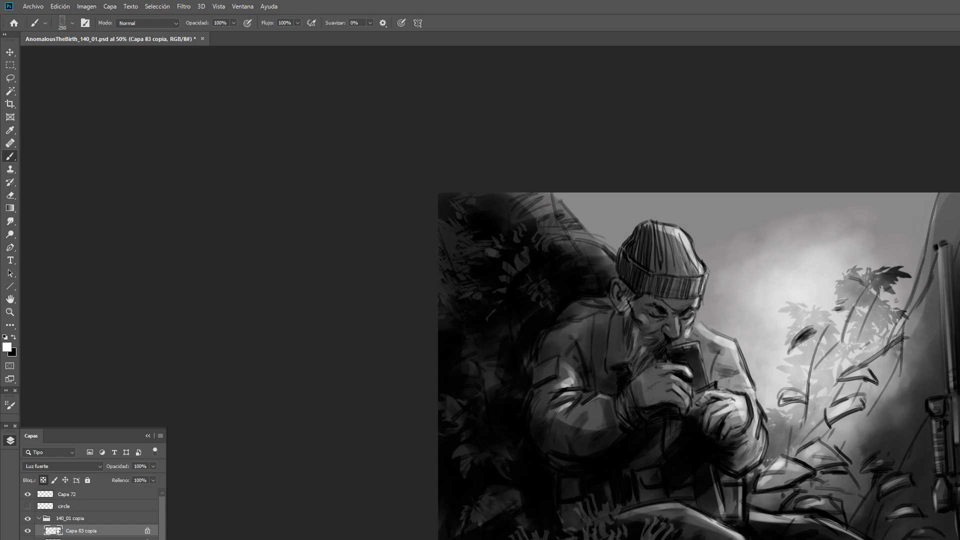
pyautogui.click(184, 6)
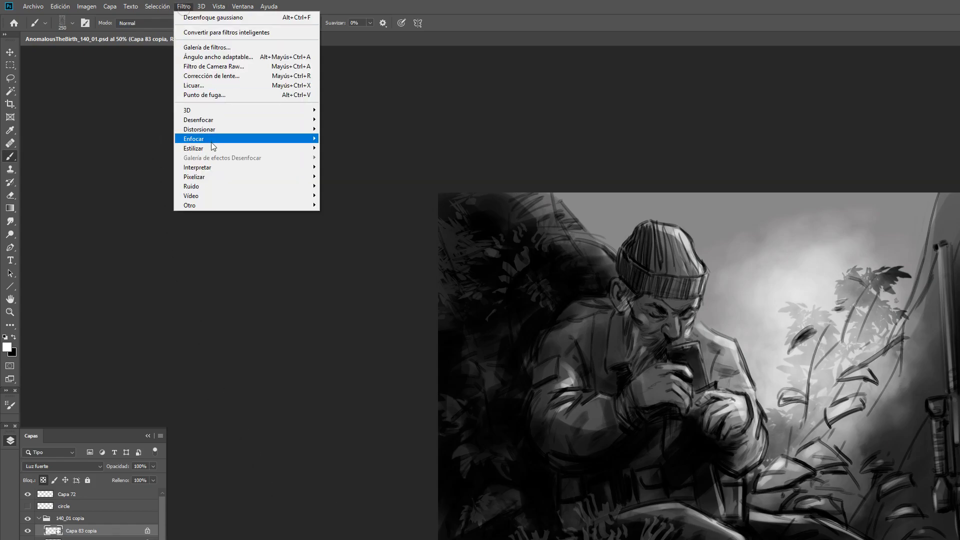
pyautogui.moveTo(209, 122)
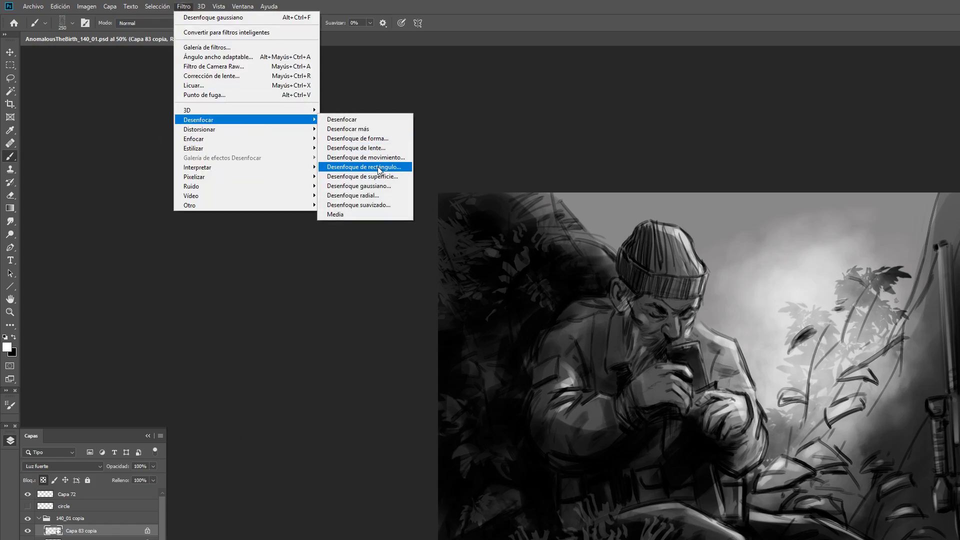
pyautogui.click(642, 27)
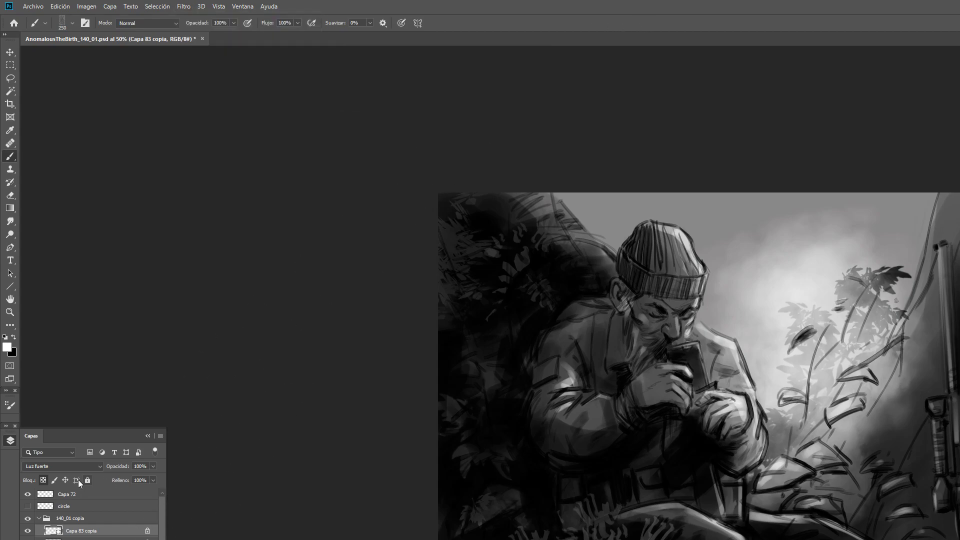
pyautogui.click(72, 467)
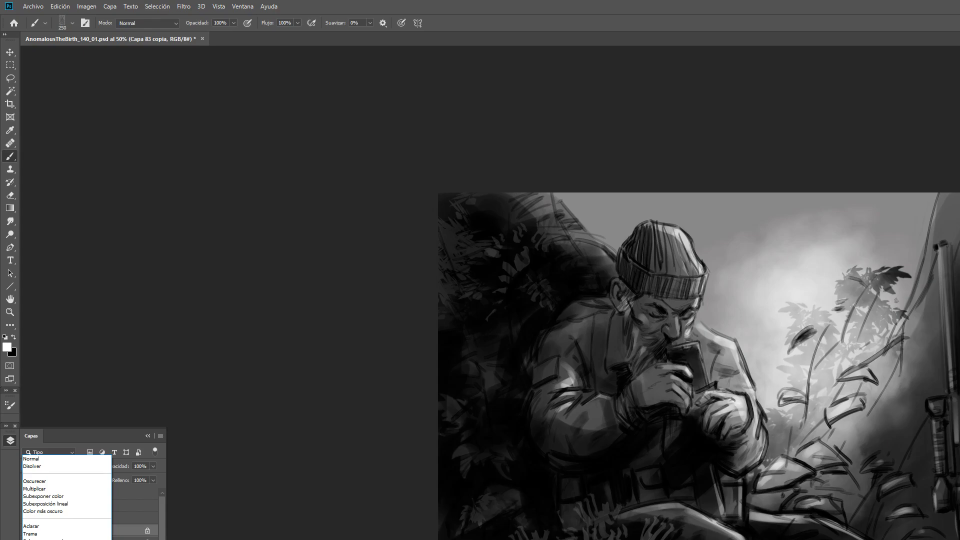
pyautogui.click(56, 539)
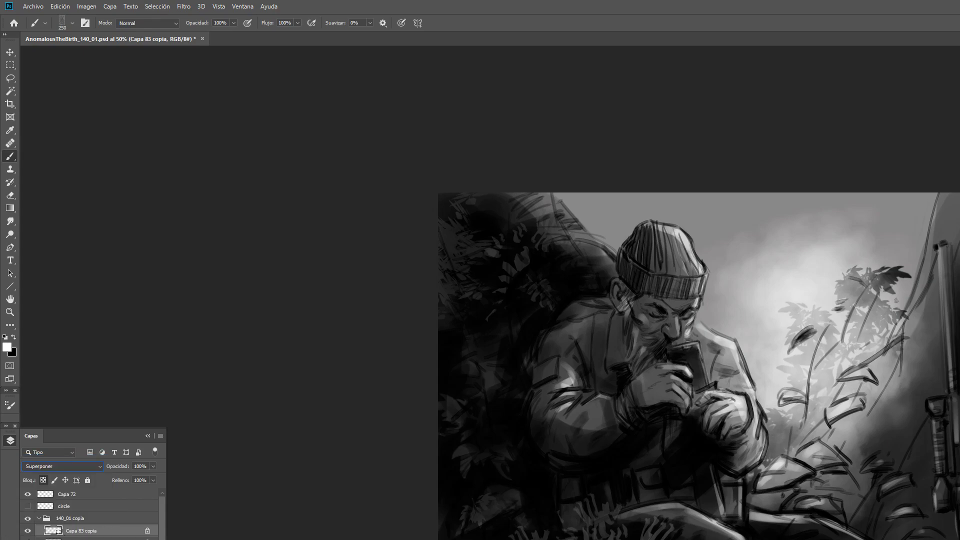
# Lower the opacity of Capa 83 to 71% and toggle its visibility to compare the effect.
pyautogui.click(102, 538)
pyautogui.click(151, 465)
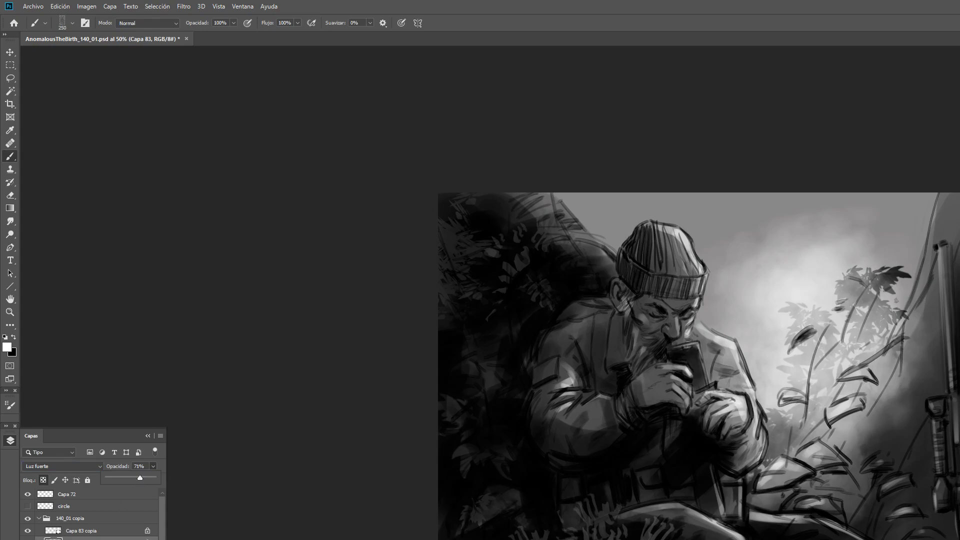
pyautogui.click(28, 538)
pyautogui.click(28, 539)
# Create a new layer directly above Capa 82 and switch the foreground colour to black.
pyautogui.click(80, 539)
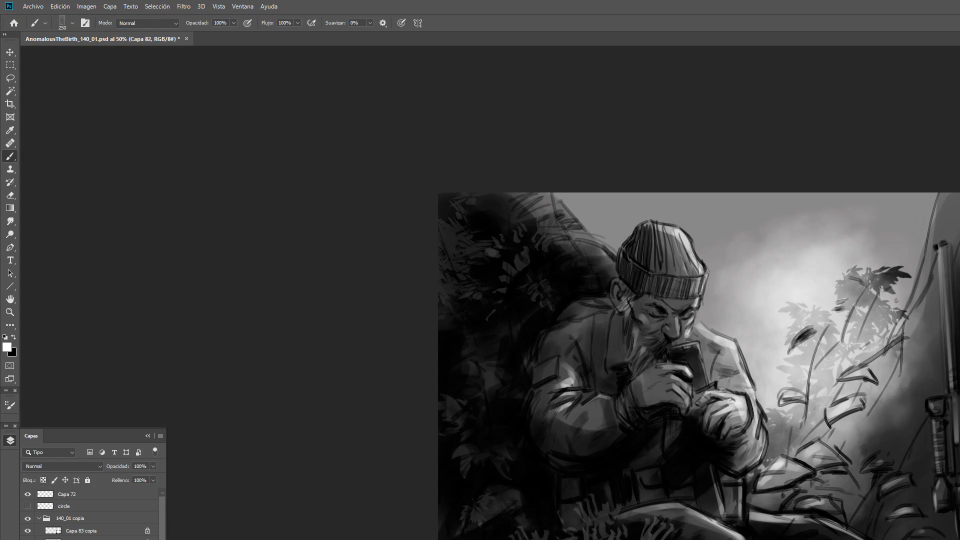
pyautogui.hotkey('ctrl', 'shift', 'n')
pyautogui.press('Return')
pyautogui.press('x')
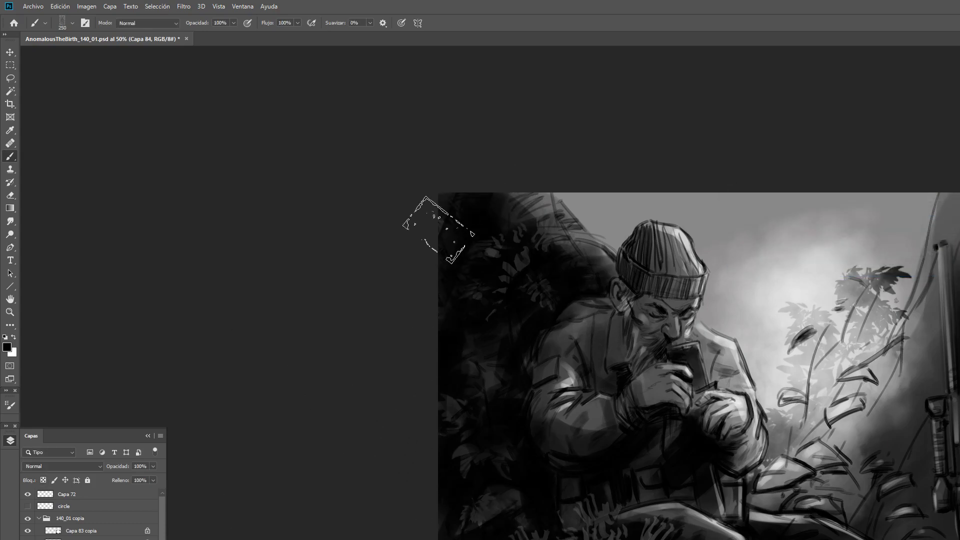
# Paint broad black strokes along the canvas's left and lower edges on Capa 84 using the 250 px textured brush, then hide Capa 72.
pyautogui.click(10, 405)
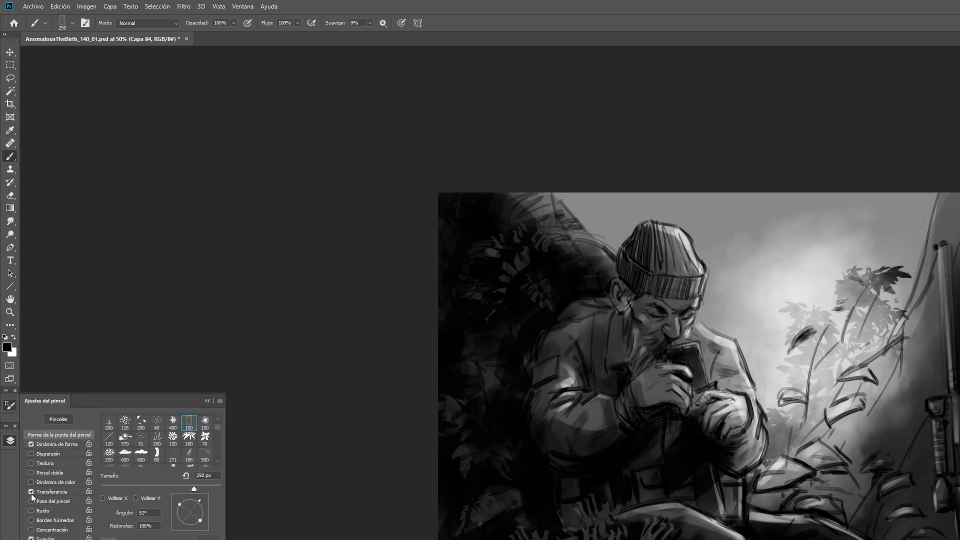
pyautogui.click(208, 401)
pyautogui.moveTo(440, 218)
pyautogui.mouseDown()
pyautogui.moveTo(537, 165)
pyautogui.moveTo(439, 353)
pyautogui.moveTo(488, 530)
pyautogui.moveTo(957, 538)
pyautogui.mouseUp()
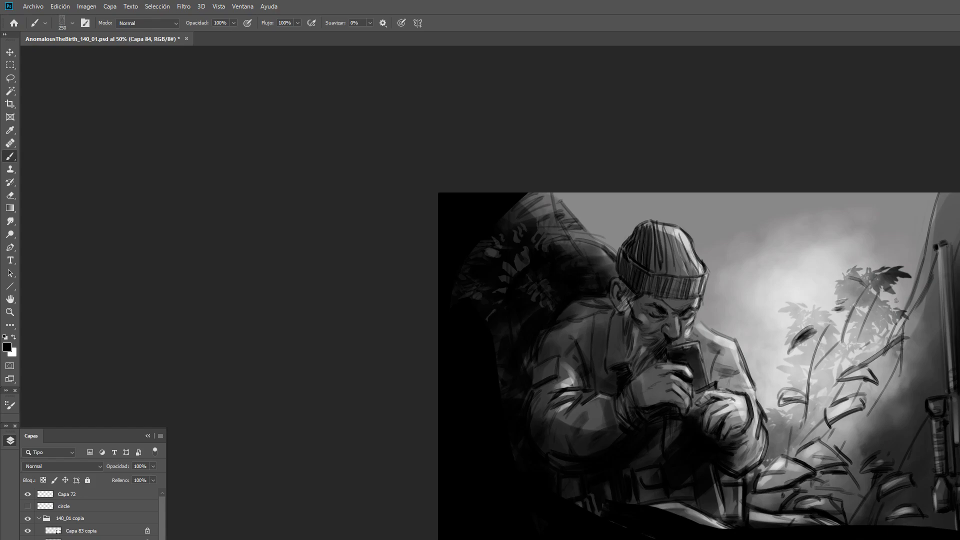
pyautogui.click(27, 494)
# Apply a Gaussian blur to the black edge strokes on Capa 84 and set the layer's blend mode to Luz suave.
pyautogui.click(184, 6)
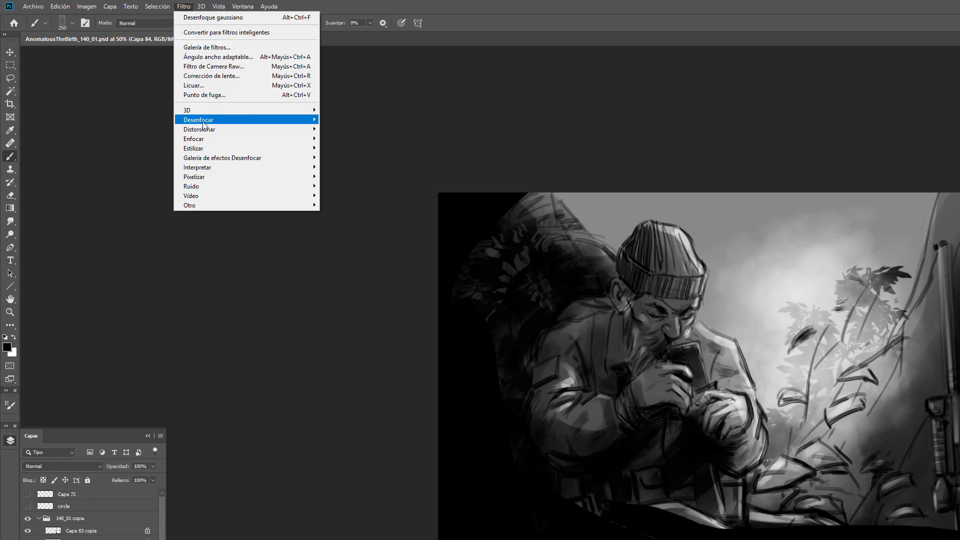
pyautogui.moveTo(208, 126)
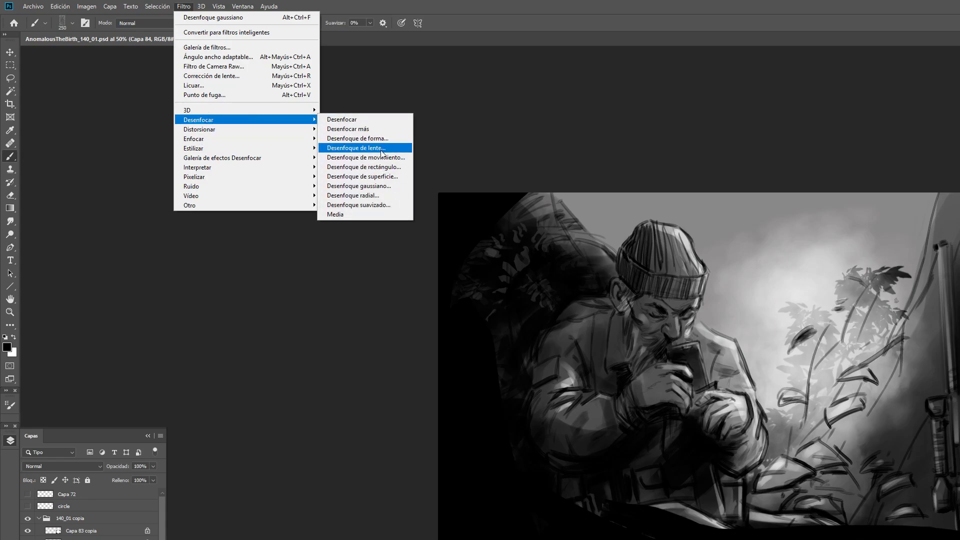
pyautogui.click(380, 186)
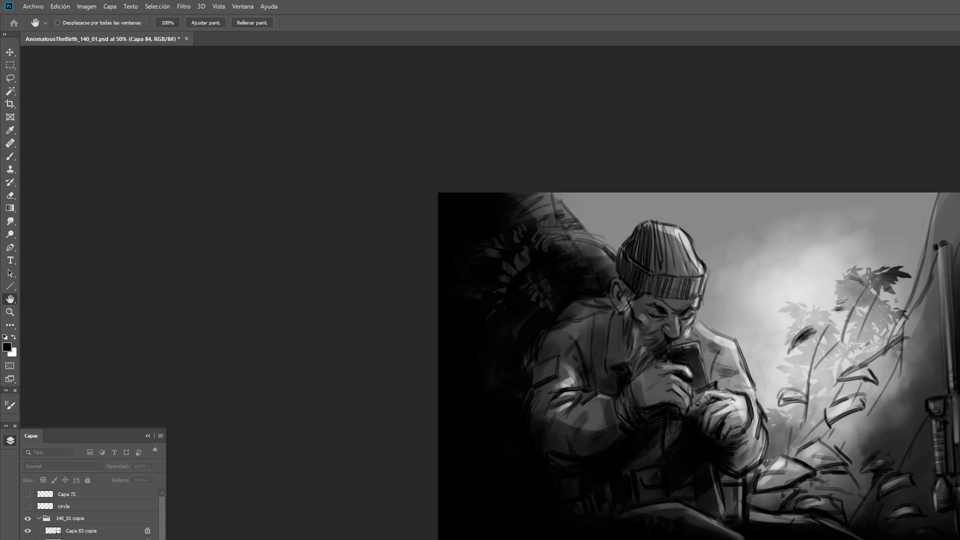
pyautogui.press('Return')
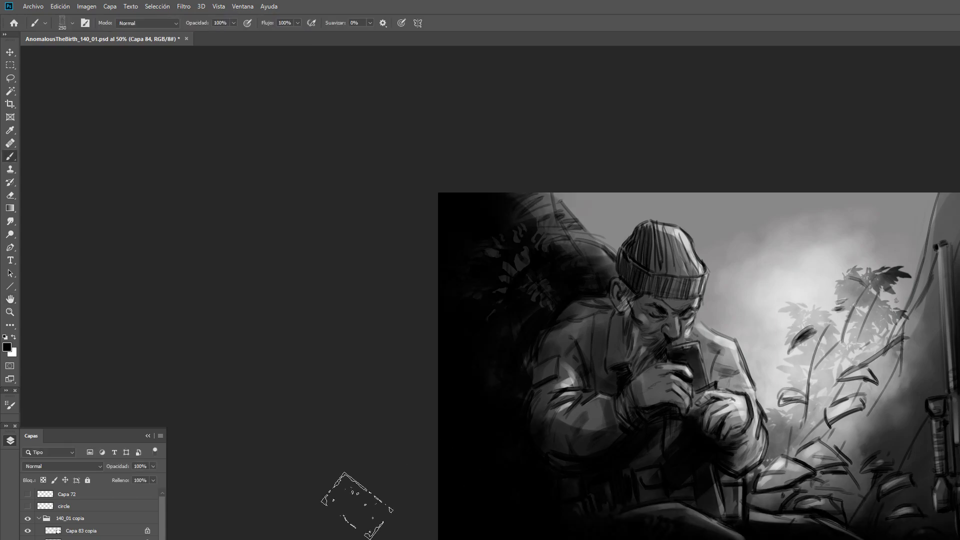
pyautogui.click(69, 466)
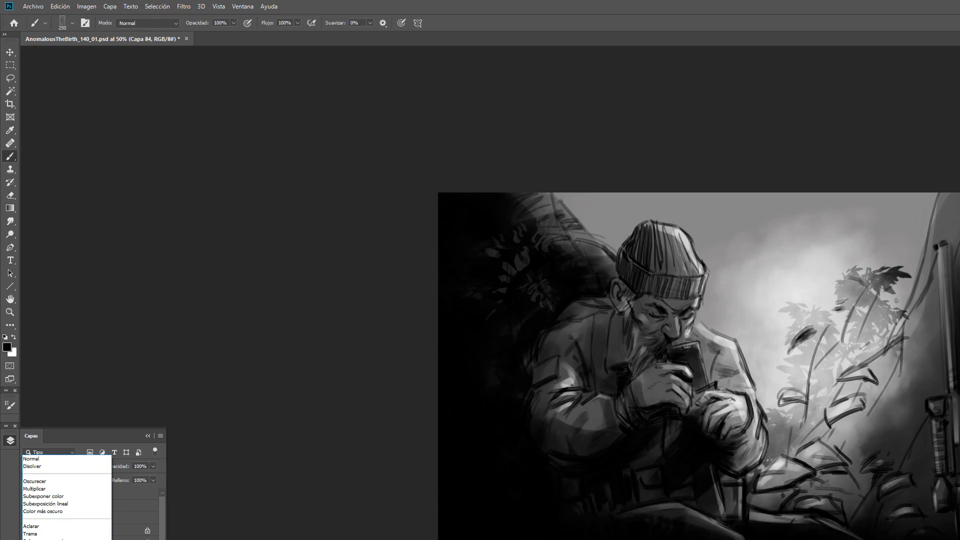
pyautogui.click(67, 539)
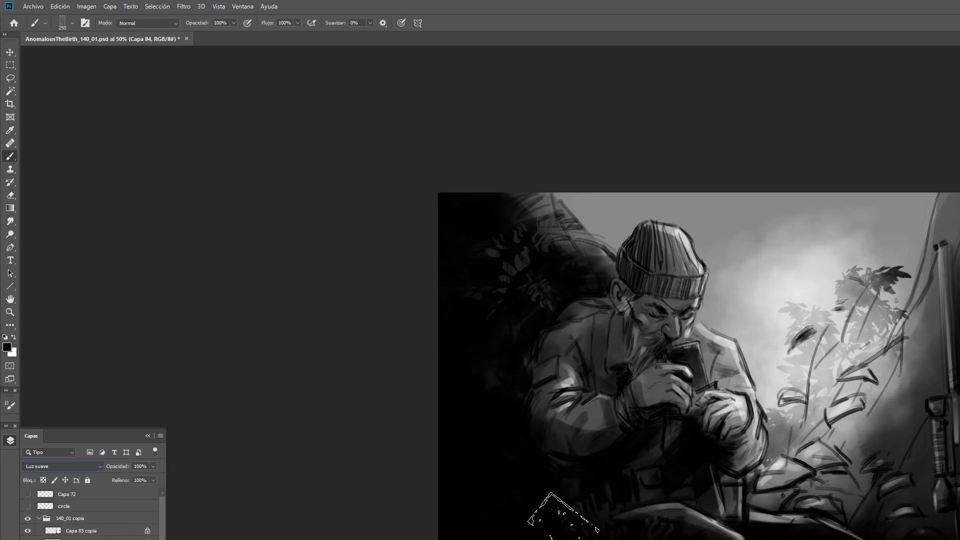
# Create a new layer and paint two broad white diagonal light beams from the upper edge across the beanie towards the rifle.
pyautogui.hotkey('ctrl', 'shift', 'n')
pyautogui.press('Return')
pyautogui.click(13, 337)
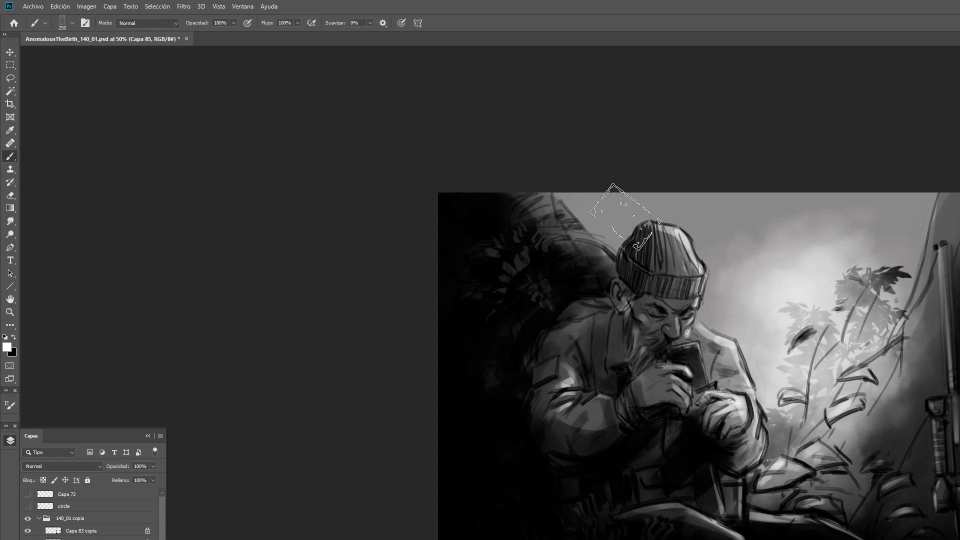
pyautogui.moveTo(607, 212)
pyautogui.mouseDown()
pyautogui.moveTo(765, 283)
pyautogui.moveTo(583, 192)
pyautogui.mouseUp()
pyautogui.moveTo(648, 187); pyautogui.dragTo(957, 335)
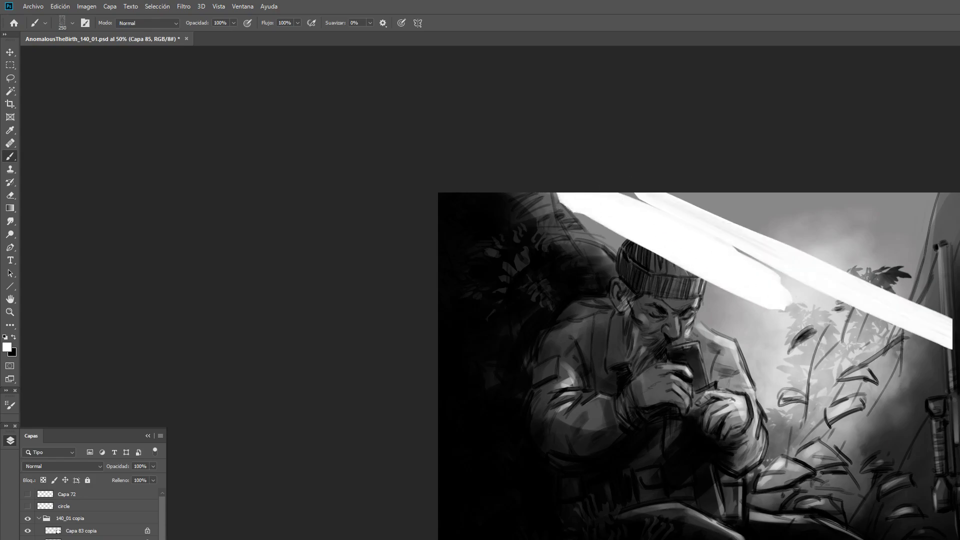
# Apply a motion blur to the white light beams on Capa 85.
pyautogui.click(183, 6)
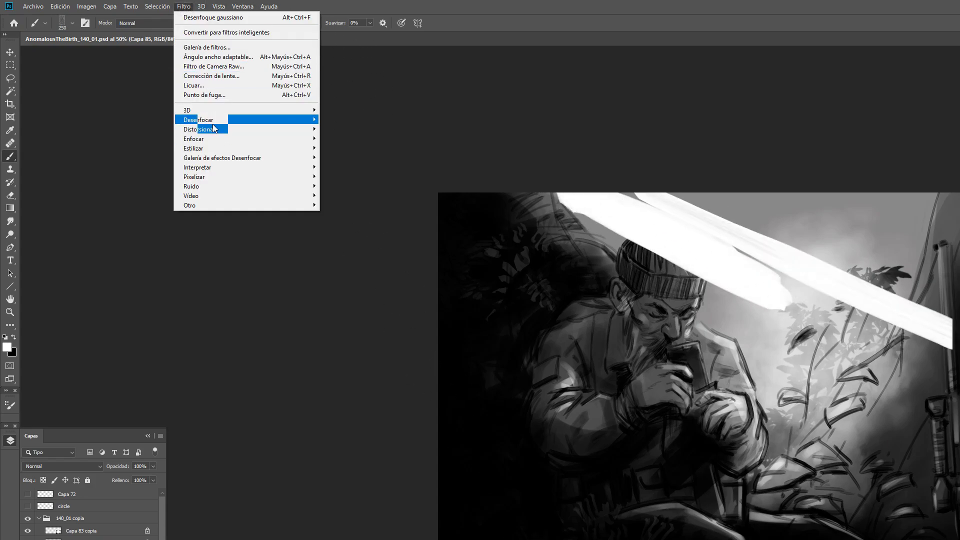
pyautogui.moveTo(285, 121)
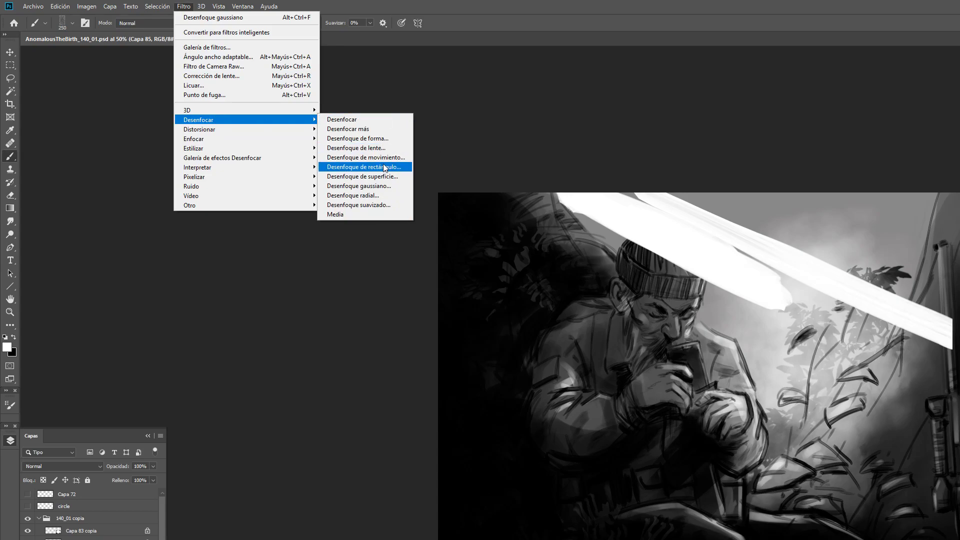
pyautogui.click(365, 157)
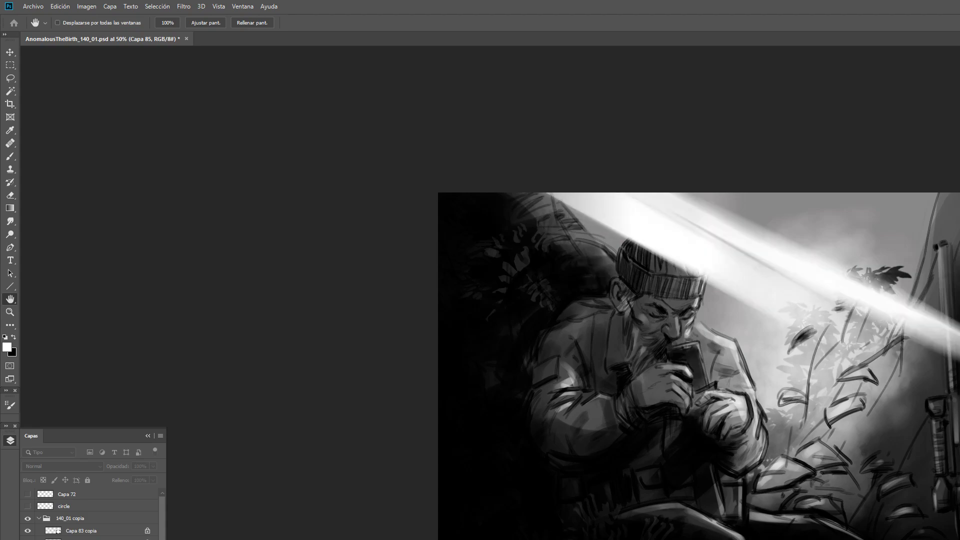
pyautogui.press('Return')
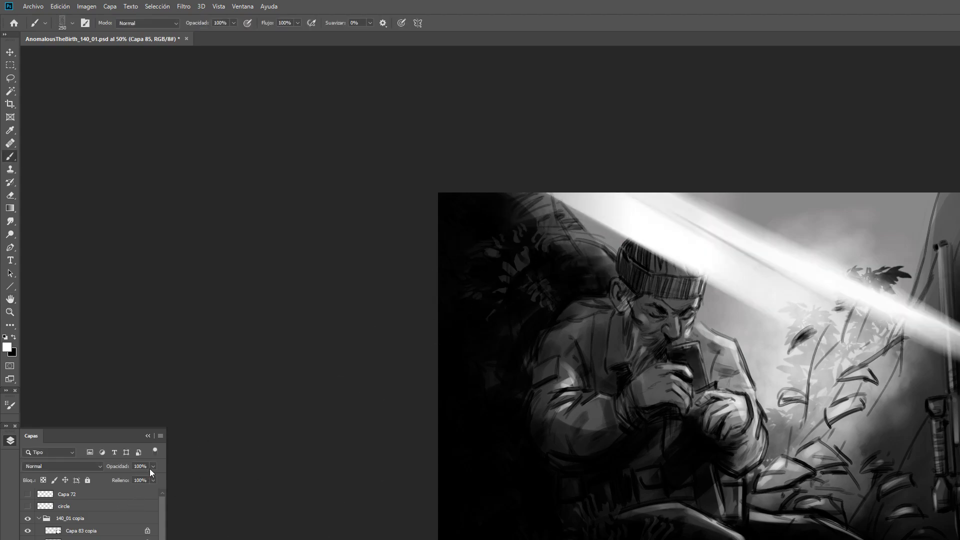
# Lower the opacity of the light-beam layer Capa 85 to 38%.
pyautogui.click(152, 466)
pyautogui.moveTo(142, 476); pyautogui.dragTo(127, 476)
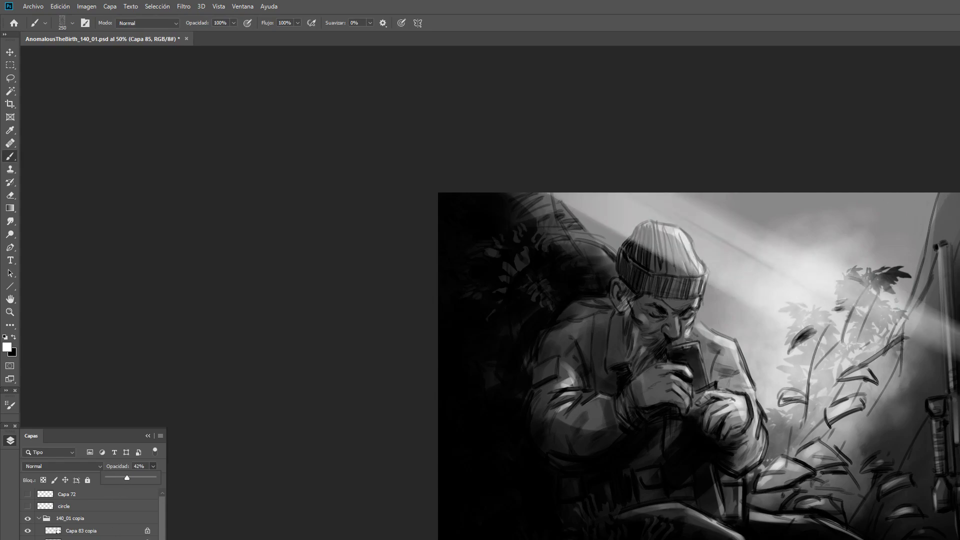
pyautogui.moveTo(124, 478); pyautogui.dragTo(120, 478)
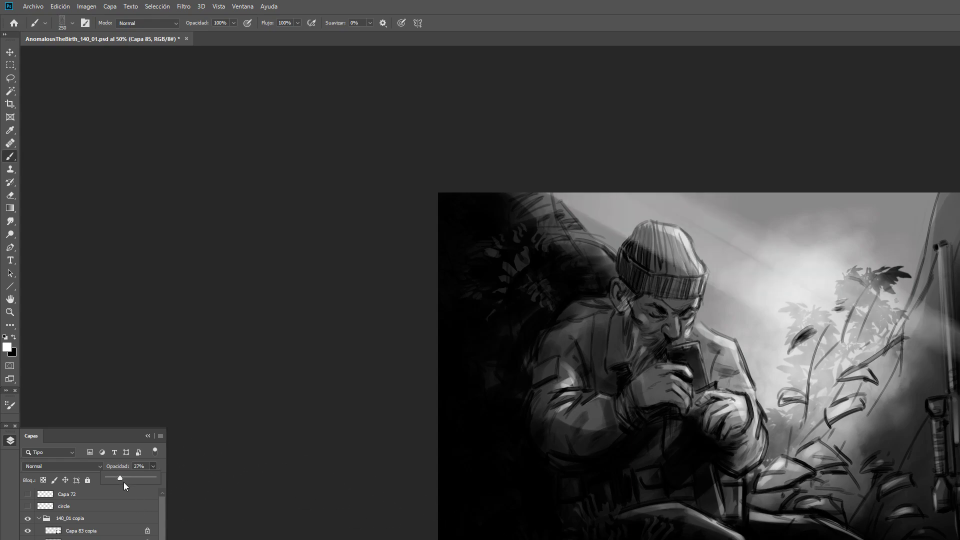
pyautogui.click(131, 478)
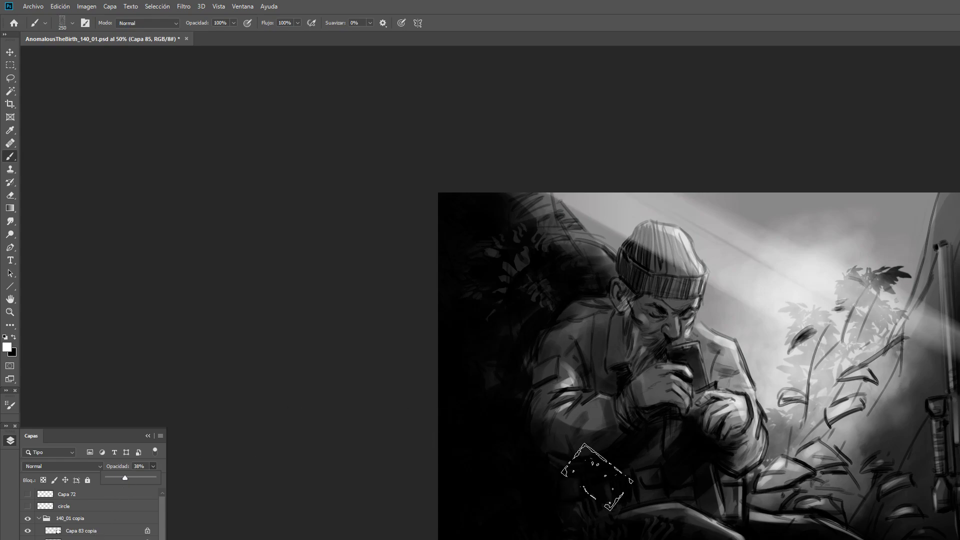
# Set the Lasso tool's feather to 60 px and try a small freehand selection in the upper-left corner of the artwork.
pyautogui.press('l')
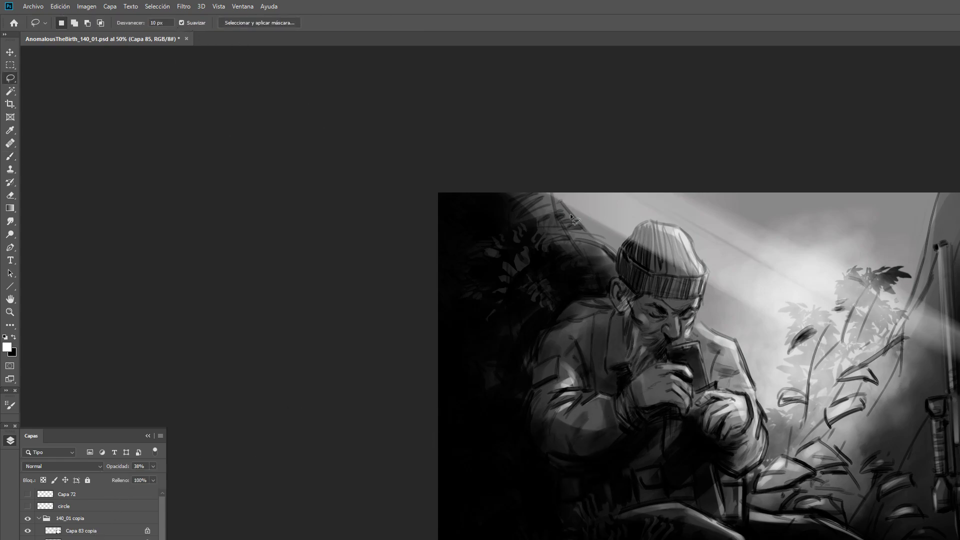
pyautogui.click(170, 22)
pyautogui.write('60')
pyautogui.press('Return')
pyautogui.moveTo(465, 212); pyautogui.dragTo(467, 215)
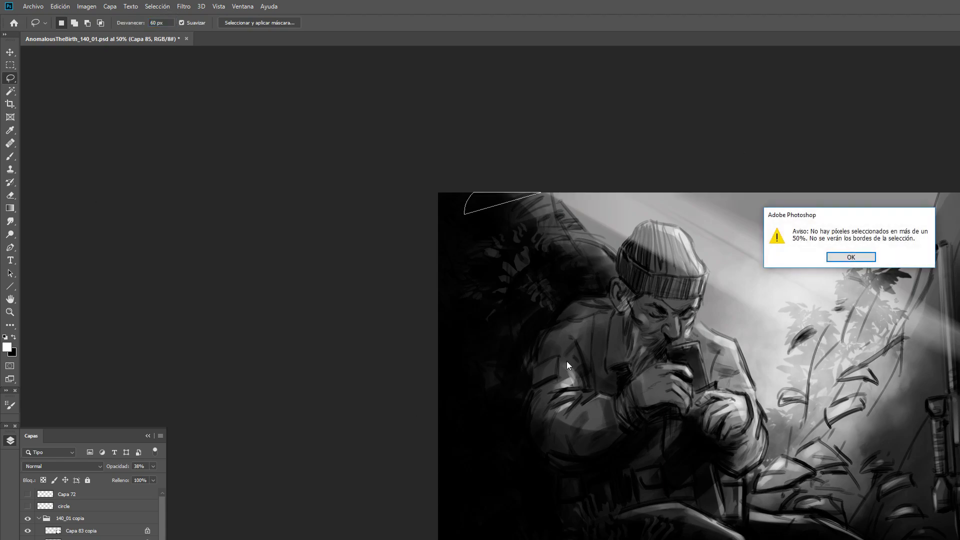
pyautogui.click(863, 259)
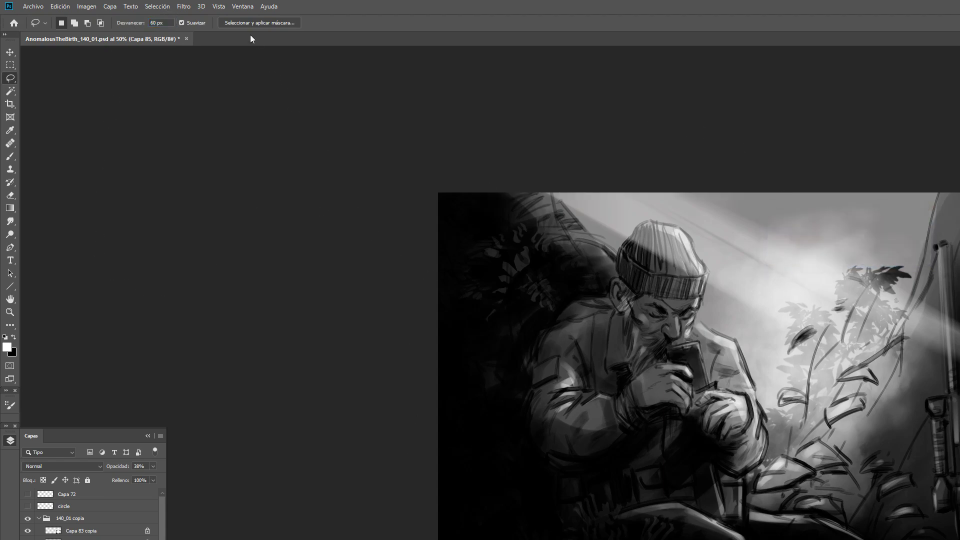
# Lasso the light-beam area, copy it to a new layer, duplicate that layer and bring the resulting layer's opacity to 100%.
pyautogui.click(162, 23)
pyautogui.moveTo(538, 226)
pyautogui.mouseDown()
pyautogui.moveTo(553, 171)
pyautogui.moveTo(537, 225)
pyautogui.mouseUp()
pyautogui.hotkey('ctrl', 'j')
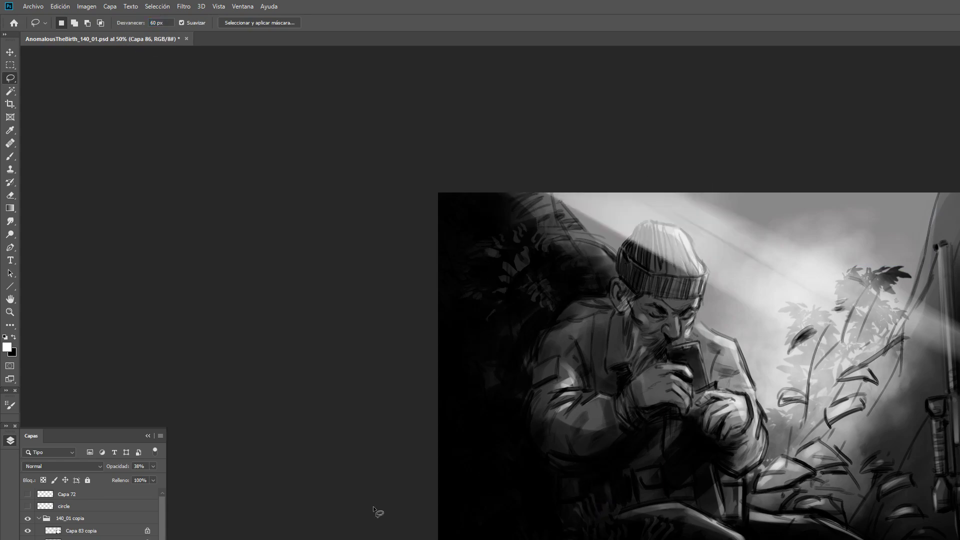
pyautogui.hotkey('ctrl', 'j')
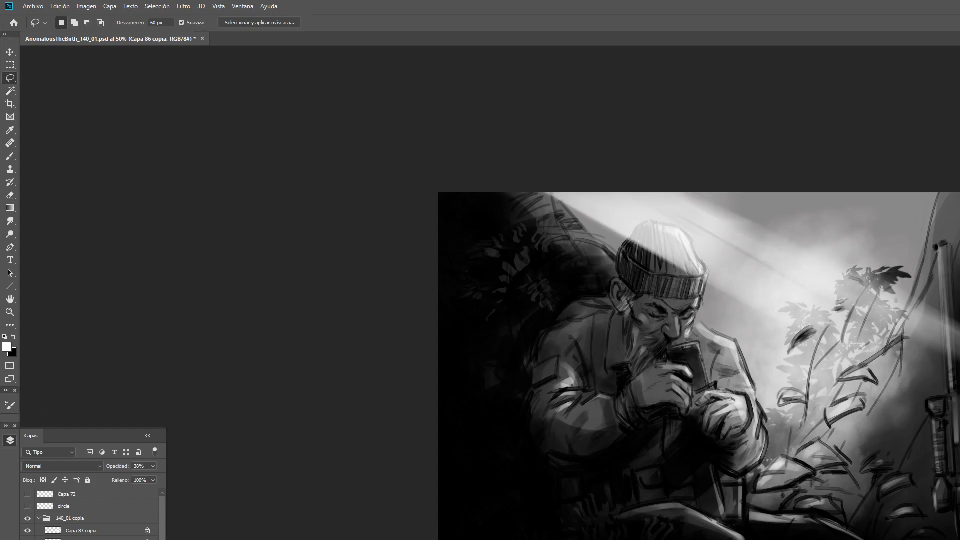
pyautogui.press('0')
# Erase the light beam over the beanie and along the dark rock's edge with a 100 px eraser.
pyautogui.press('e')
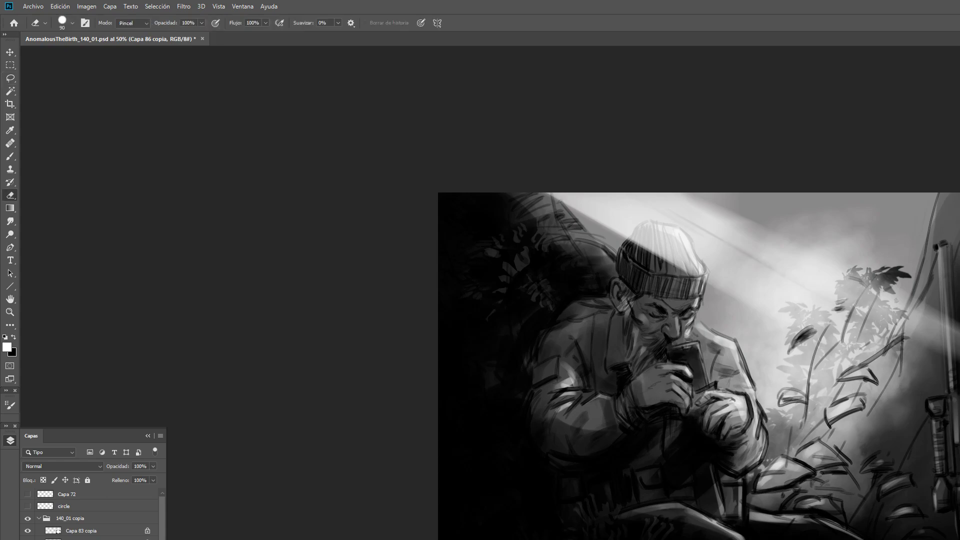
pyautogui.press(']')
pyautogui.moveTo(659, 245)
pyautogui.mouseDown()
pyautogui.moveTo(635, 255)
pyautogui.moveTo(650, 234)
pyautogui.moveTo(665, 238)
pyautogui.moveTo(679, 272)
pyautogui.moveTo(672, 240)
pyautogui.moveTo(698, 272)
pyautogui.mouseUp()
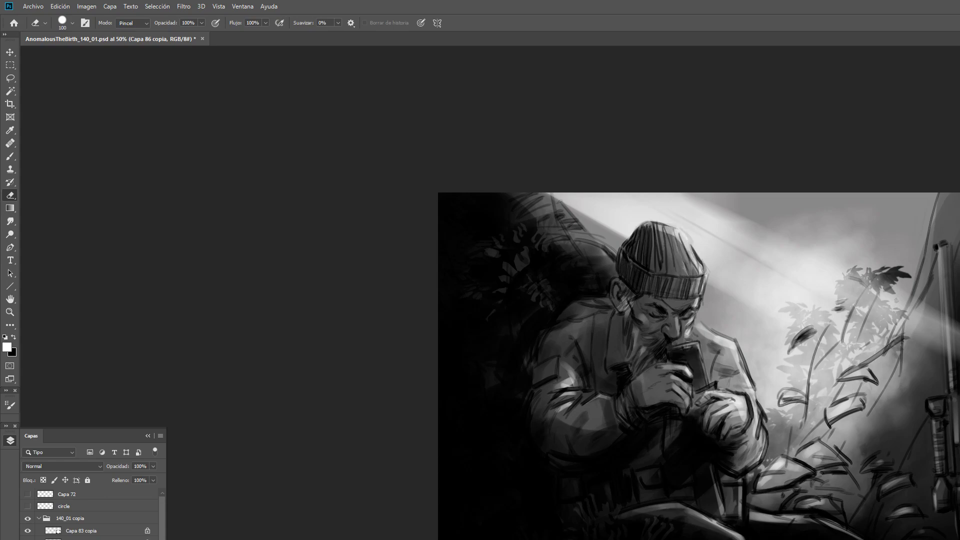
pyautogui.moveTo(545, 191); pyautogui.dragTo(561, 234)
pyautogui.hotkey('ctrl', 't')
pyautogui.moveTo(800, 296); pyautogui.dragTo(778, 285)
pyautogui.hotkey('ctrl', 'z')
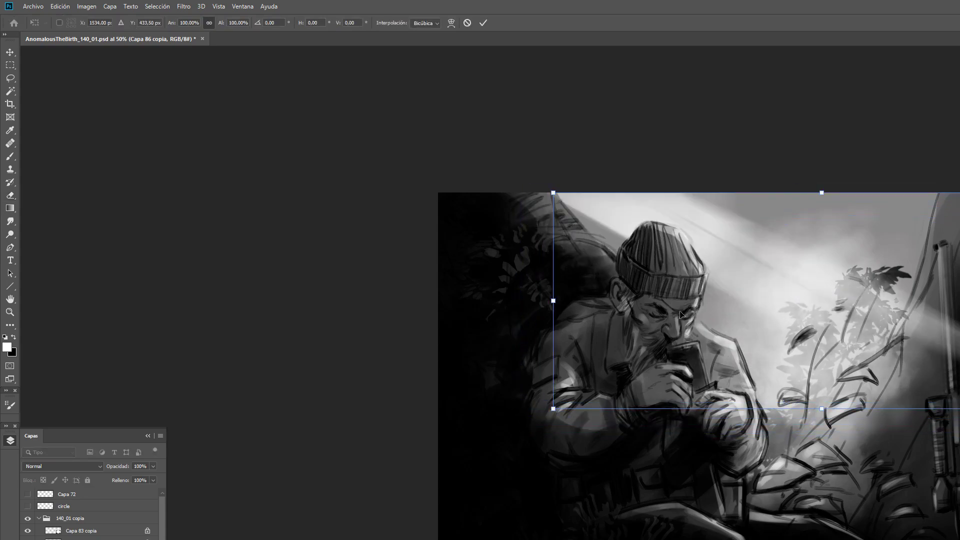
pyautogui.press('Return')
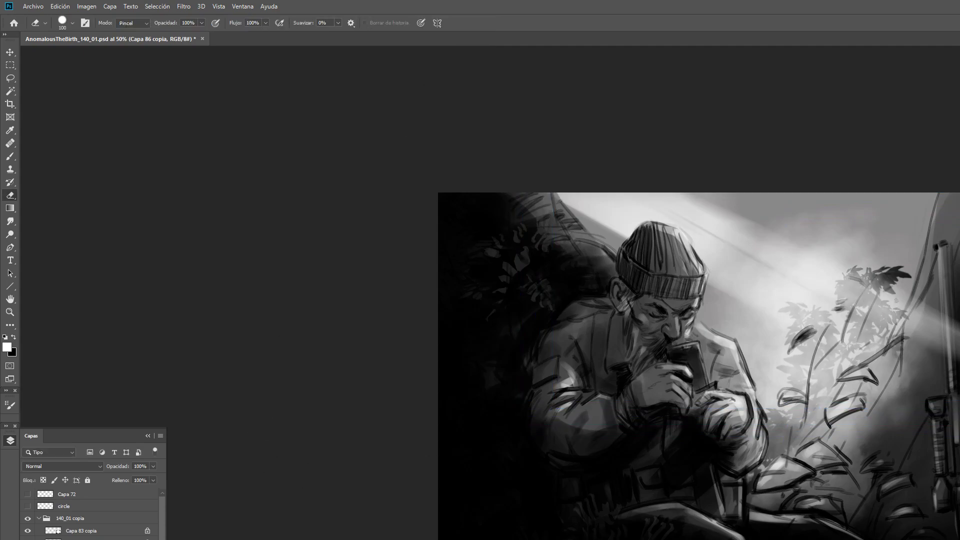
# Set the eraser to 9% flow and 700 px, and softly erase the light beam near the rifle and upper-right background.
pyautogui.click(265, 23)
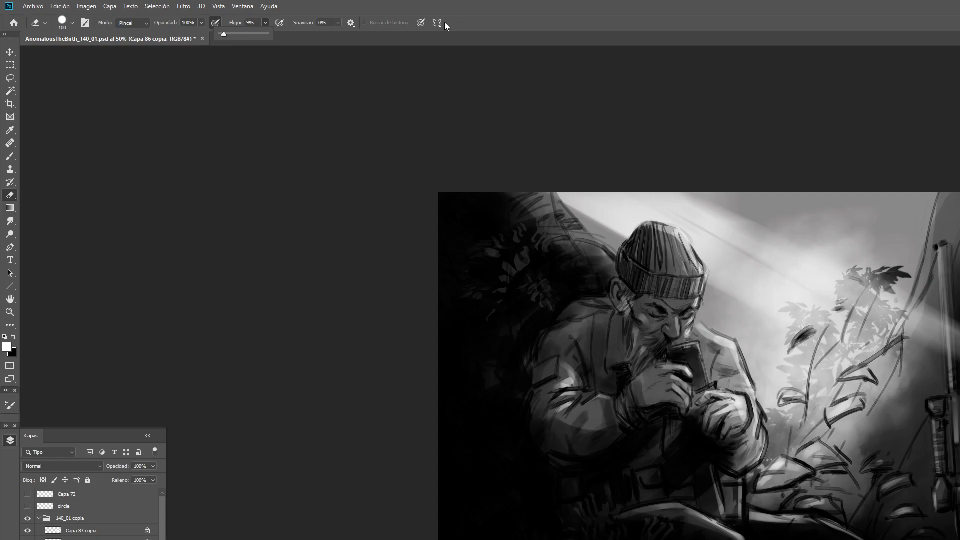
pyautogui.press(']')
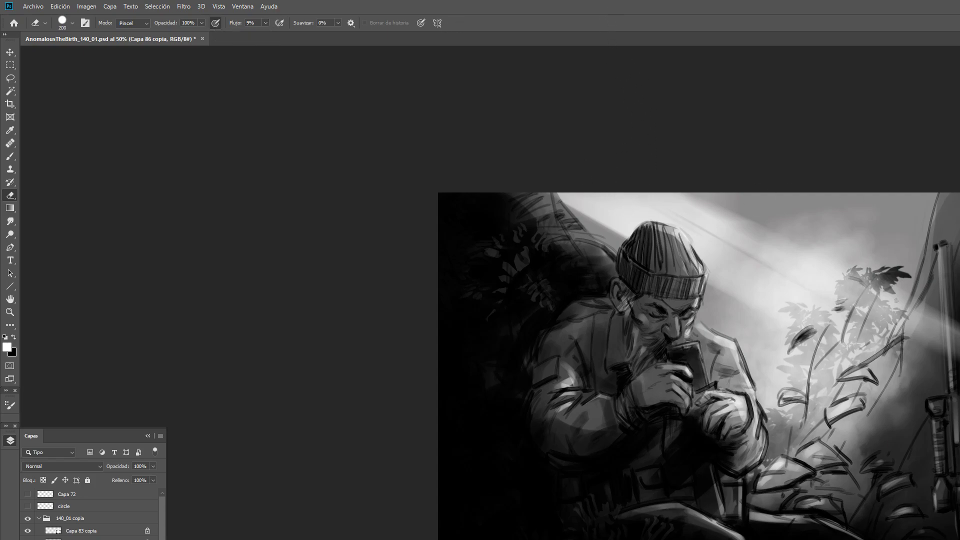
pyautogui.press(']')
pyautogui.press(']')
pyautogui.press(']')
pyautogui.press(']')
pyautogui.press(']')
pyautogui.press(']')
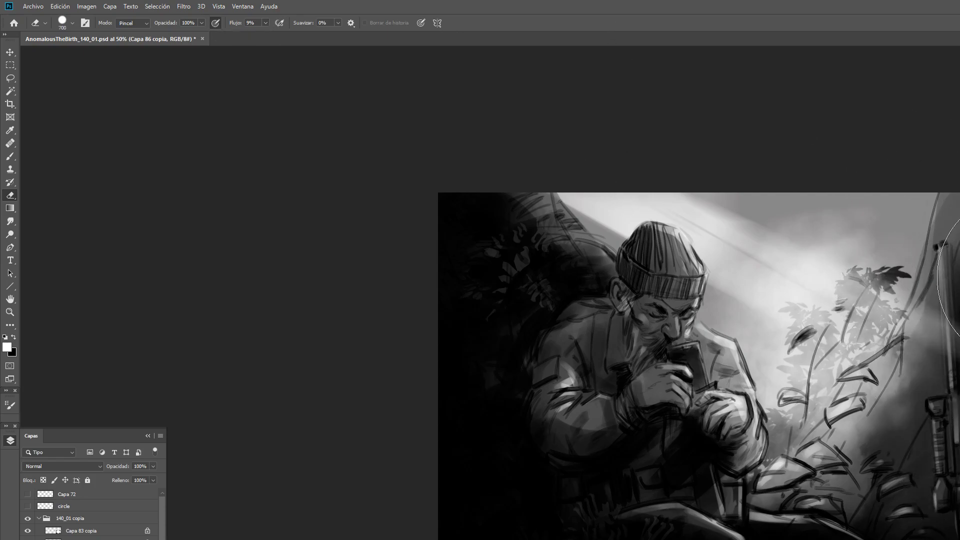
pyautogui.moveTo(959, 278); pyautogui.dragTo(907, 200)
# Apply a Gaussian blur to Capa 83 copia.
pyautogui.click(78, 530)
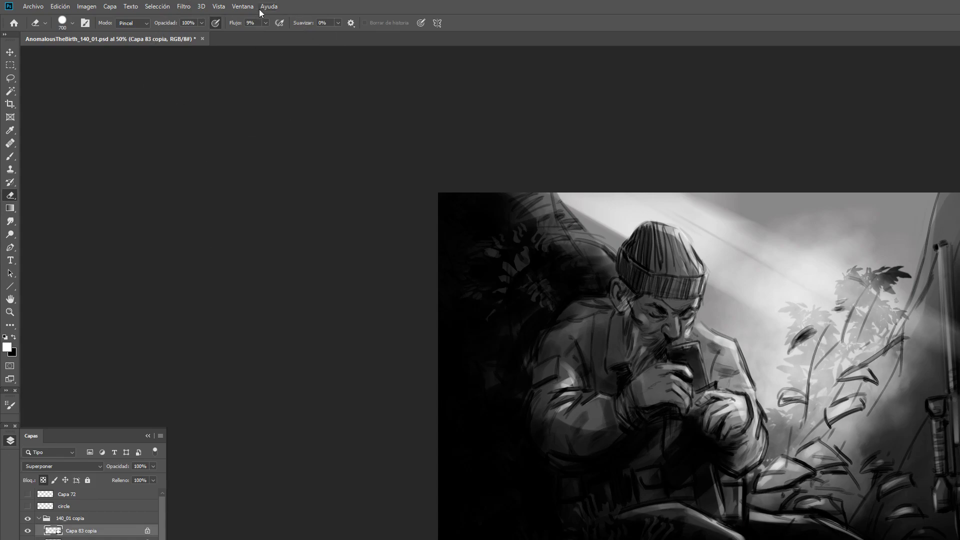
pyautogui.click(189, 7)
pyautogui.moveTo(208, 120)
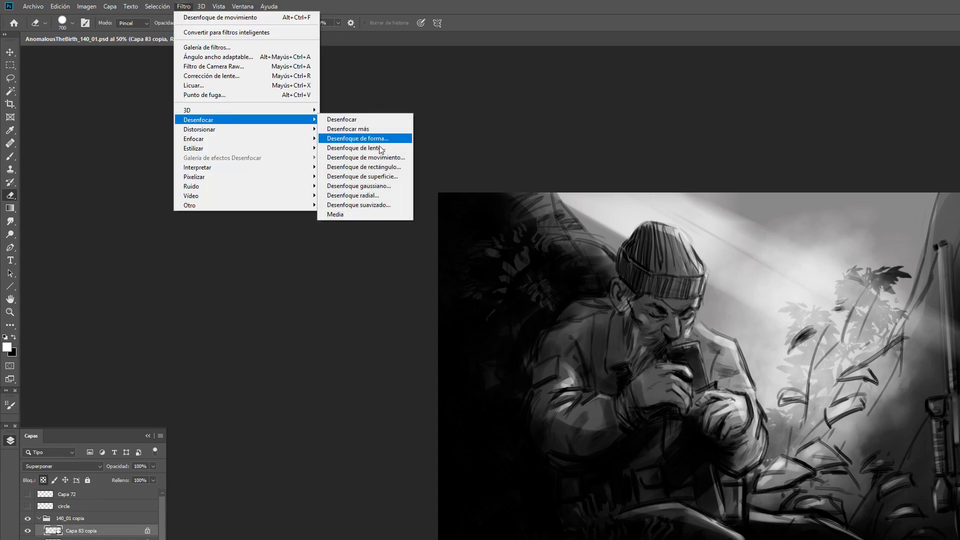
pyautogui.click(375, 186)
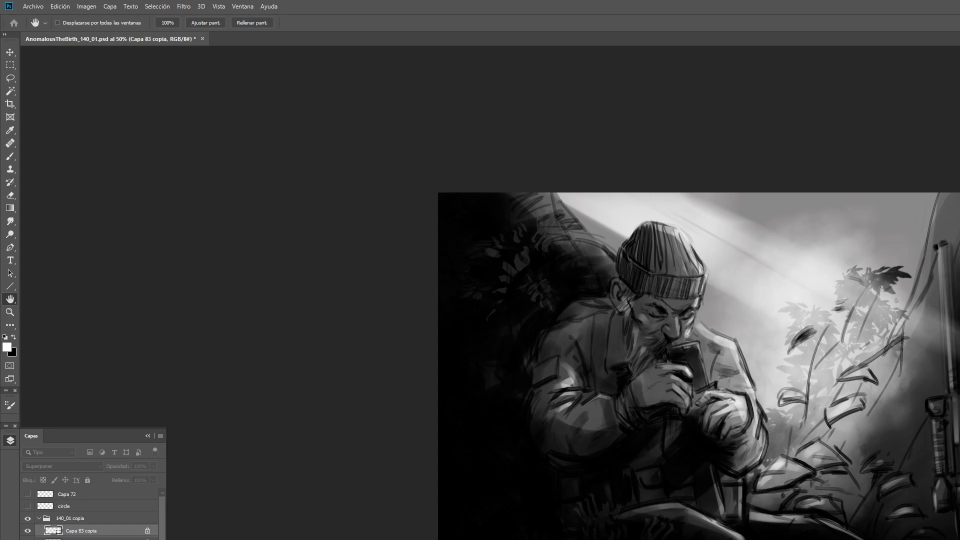
pyautogui.press('e')
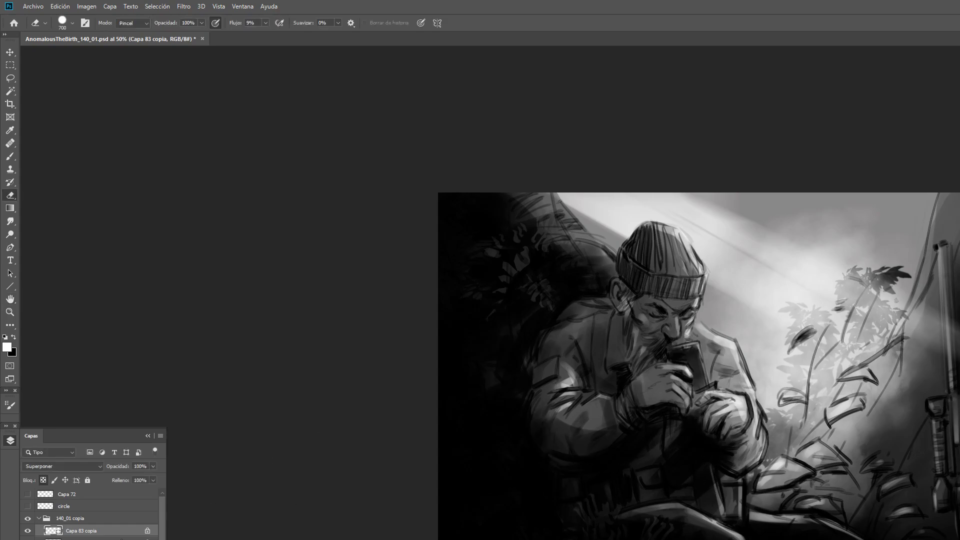
# Toggle the visibility of Capa 83 copia to compare the illustration with and without it.
pyautogui.click(28, 531)
pyautogui.click(30, 533)
pyautogui.click(28, 533)
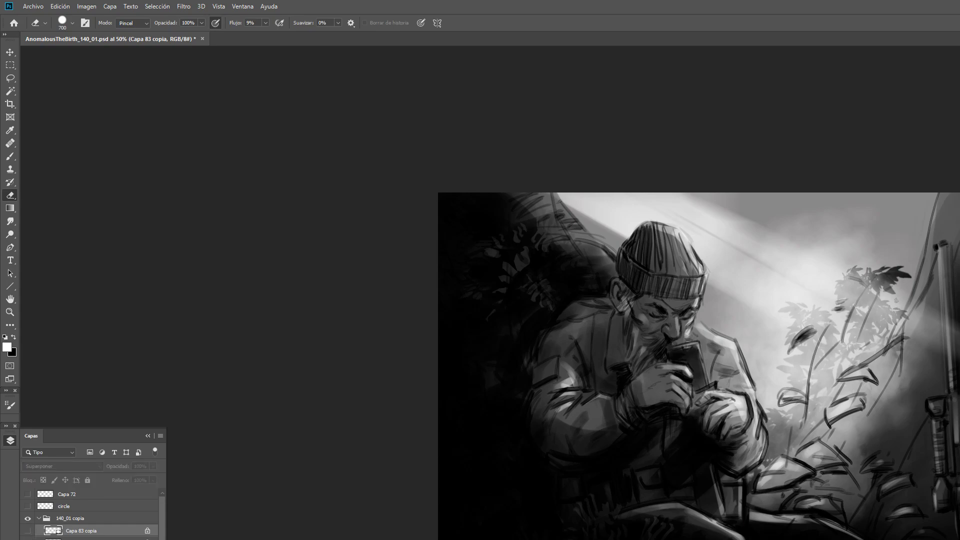
pyautogui.click(28, 531)
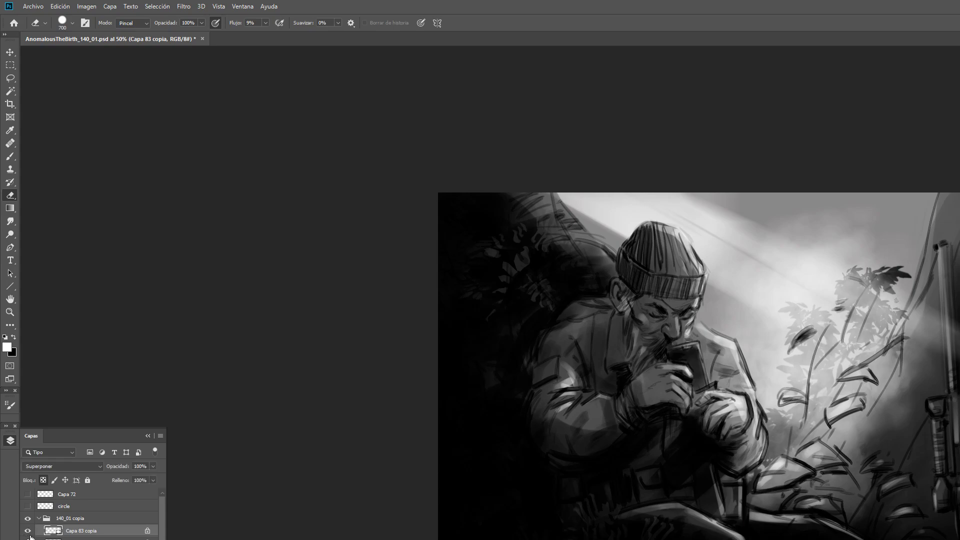
# Set the blending mode of Capa 83 copia to Luz suave and duplicate the layer.
pyautogui.click(75, 466)
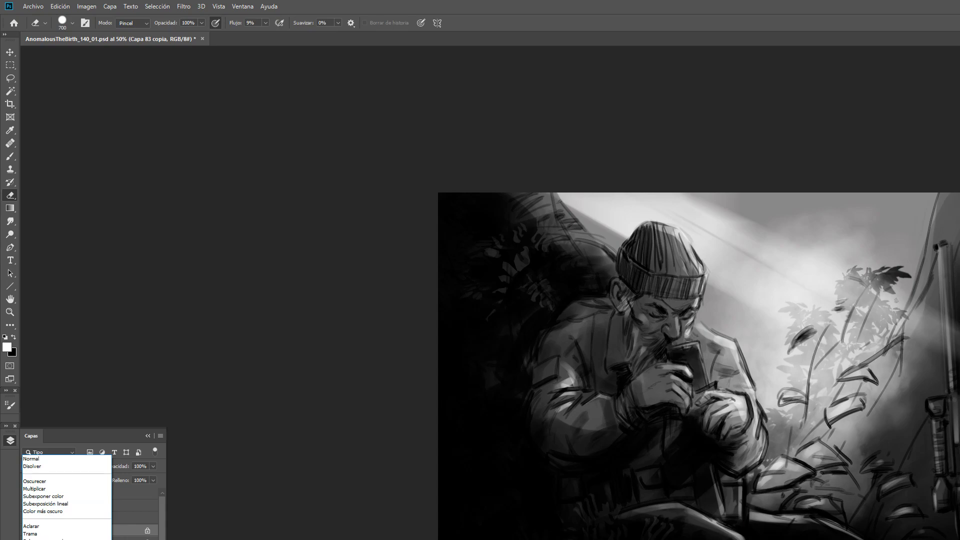
pyautogui.click(35, 539)
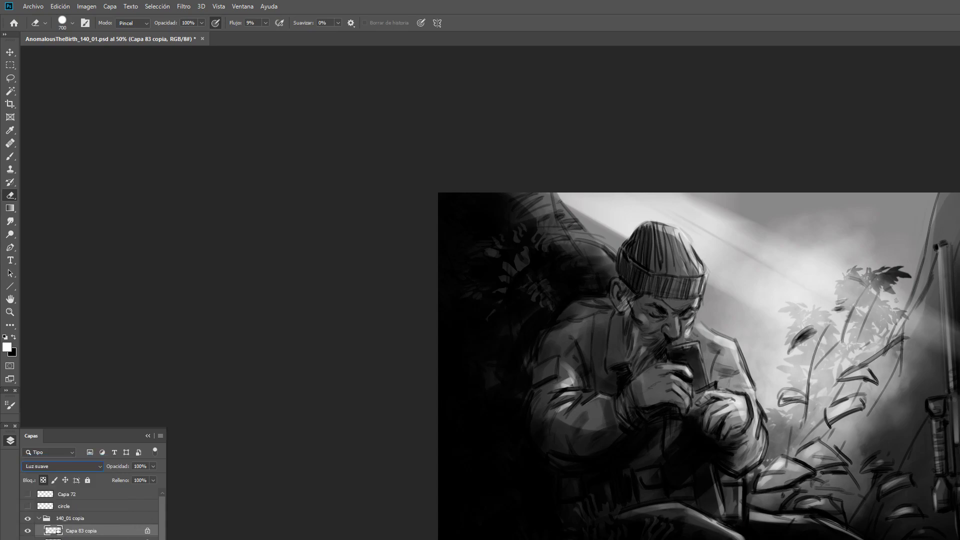
pyautogui.hotkey('ctrl', 'j')
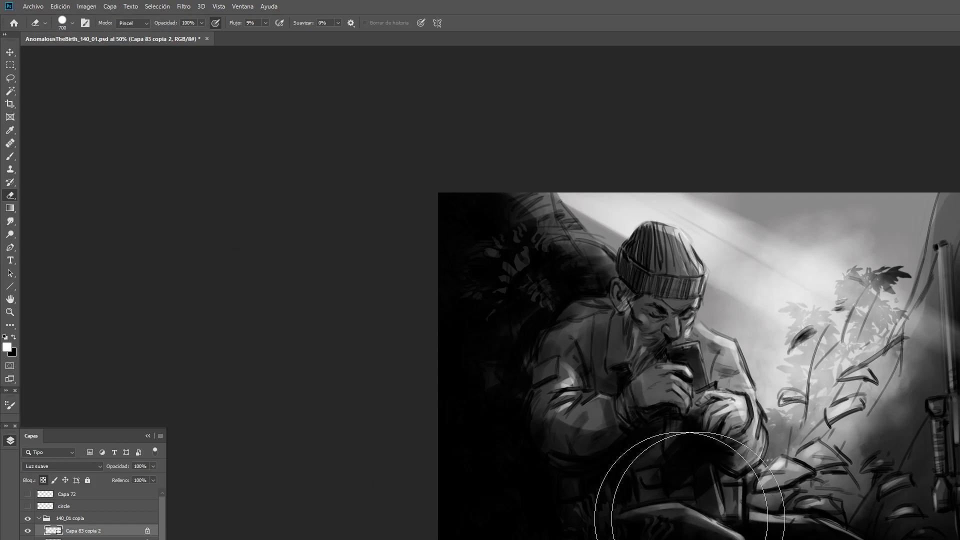
# Apply a motion blur to Capa 83 copia 2.
pyautogui.press('b')
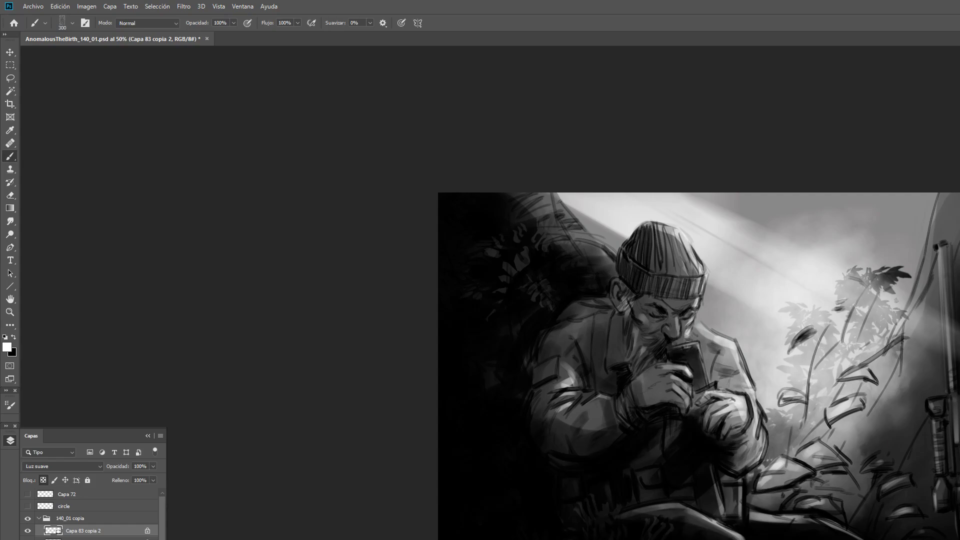
pyautogui.press('[')
pyautogui.click(183, 6)
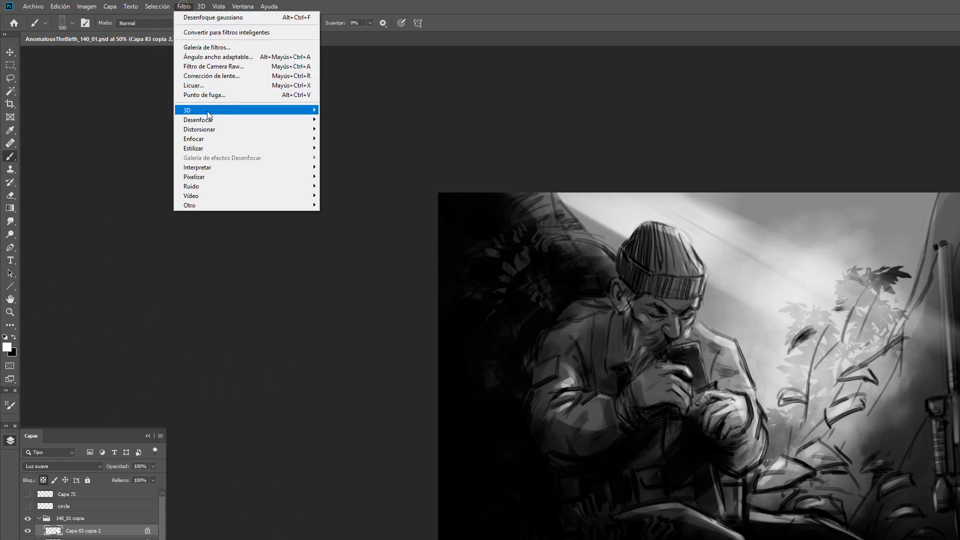
pyautogui.moveTo(210, 120)
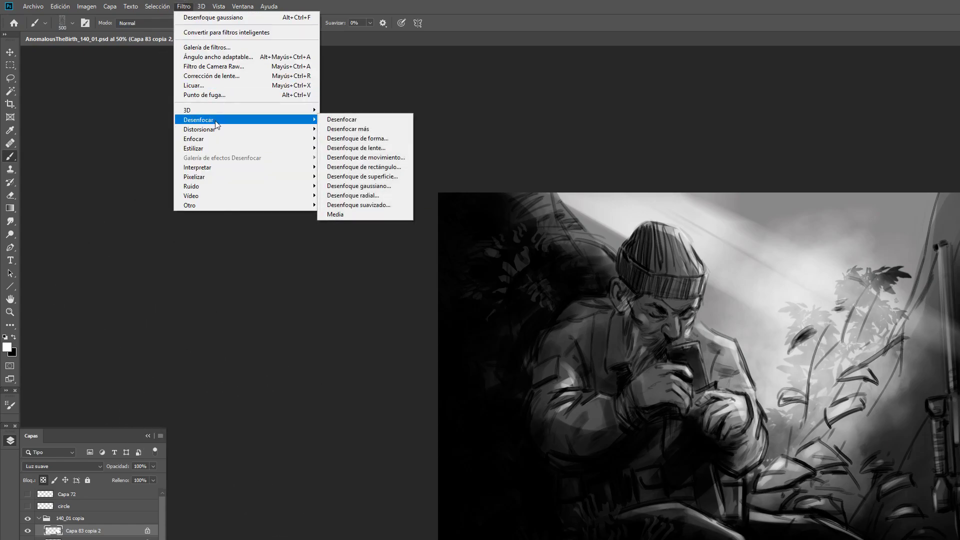
pyautogui.click(388, 155)
pyautogui.press('Return')
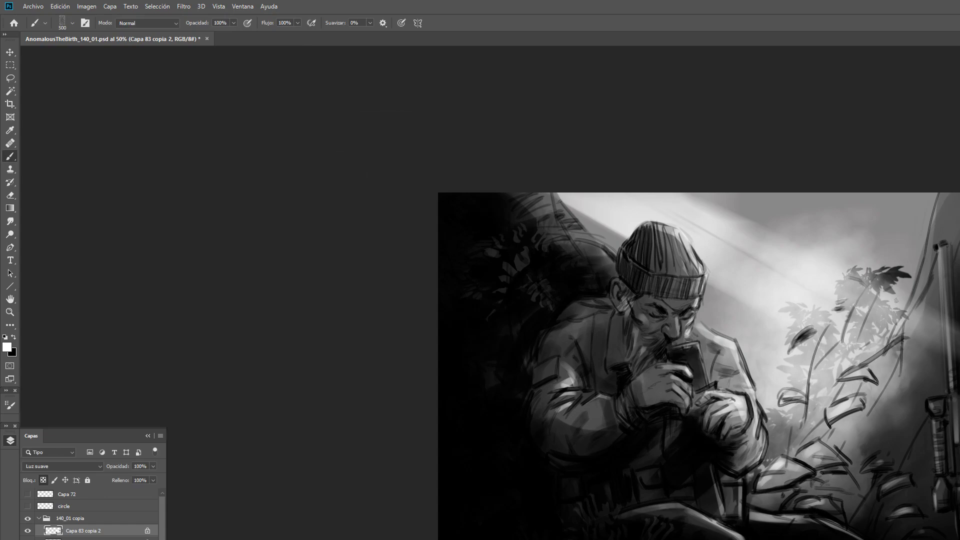
# Compare the illustration with and without Capa 83 copia 2, and set that layer's opacity to 72%.
pyautogui.click(25, 533)
pyautogui.click(27, 531)
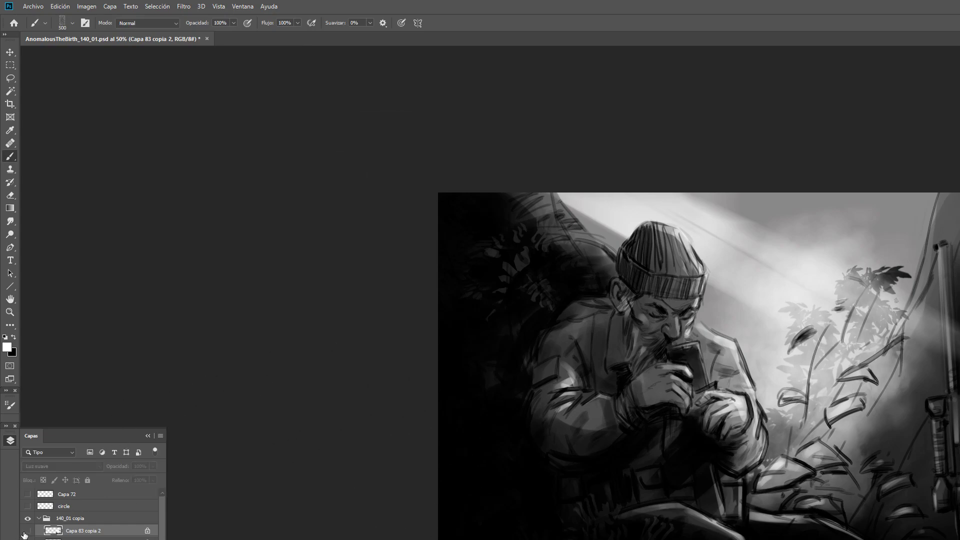
pyautogui.click(73, 467)
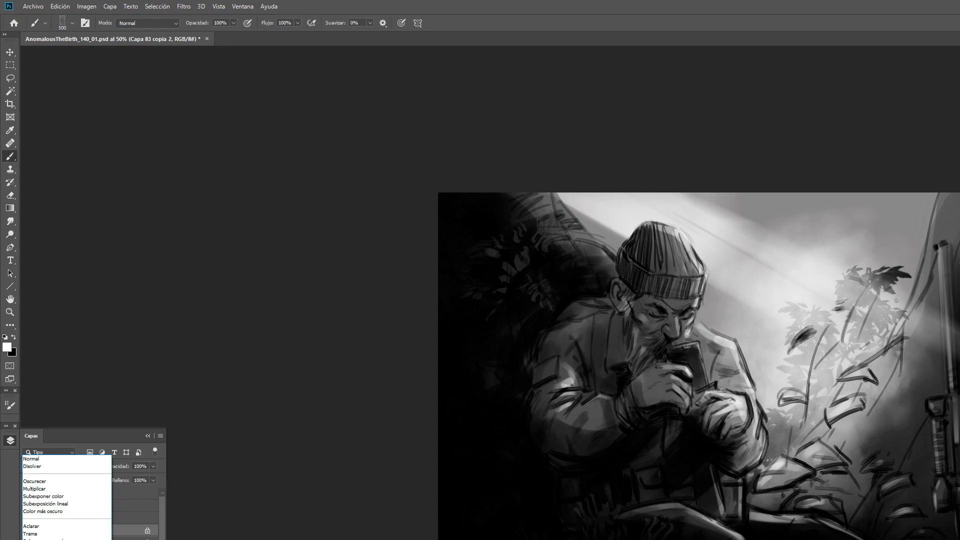
pyautogui.press('Escape')
pyautogui.click(27, 531)
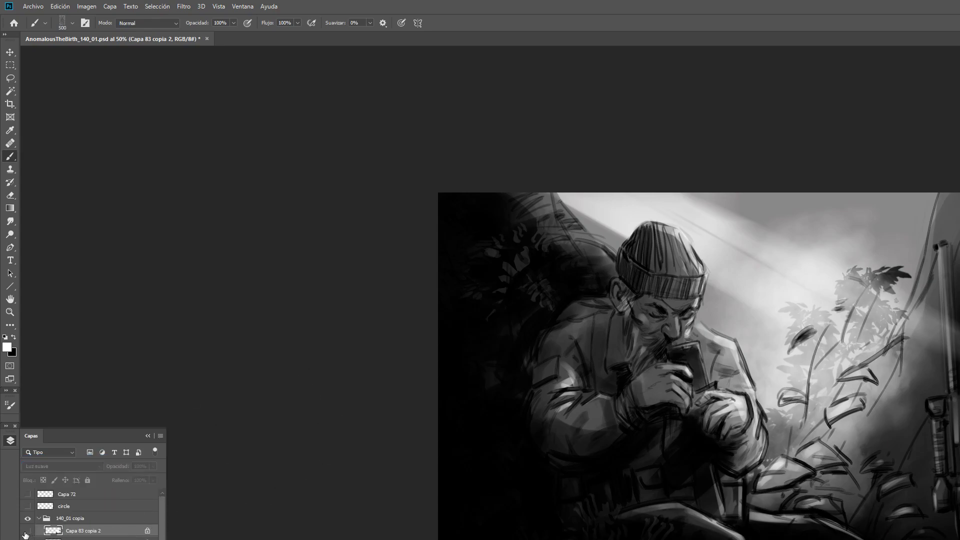
pyautogui.click(27, 530)
pyautogui.click(153, 466)
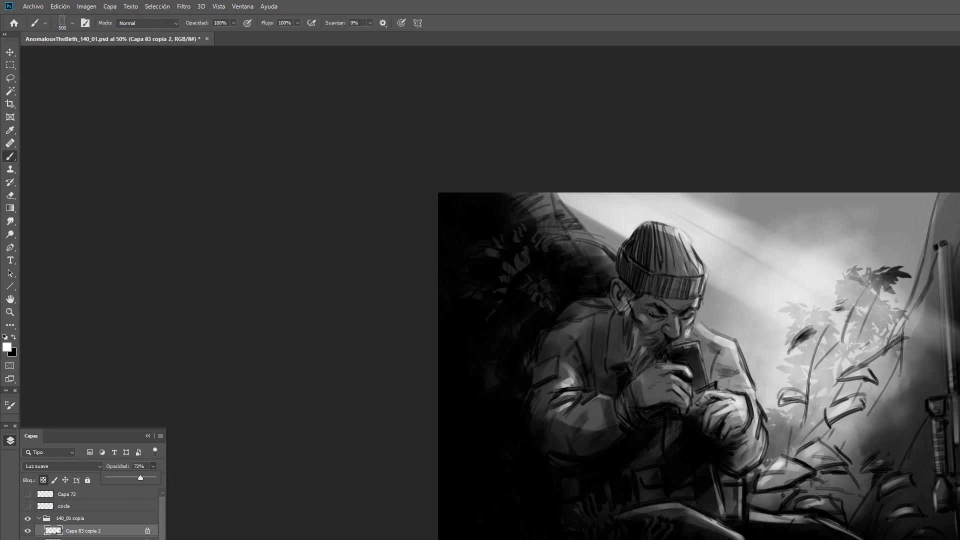
# Merge Capa 83 copia 2 with the layers below it in the 140_01 copia group, checking the light beam's visibility first.
pyautogui.keyDown('shift'); pyautogui.click(83, 538); pyautogui.keyUp('shift')
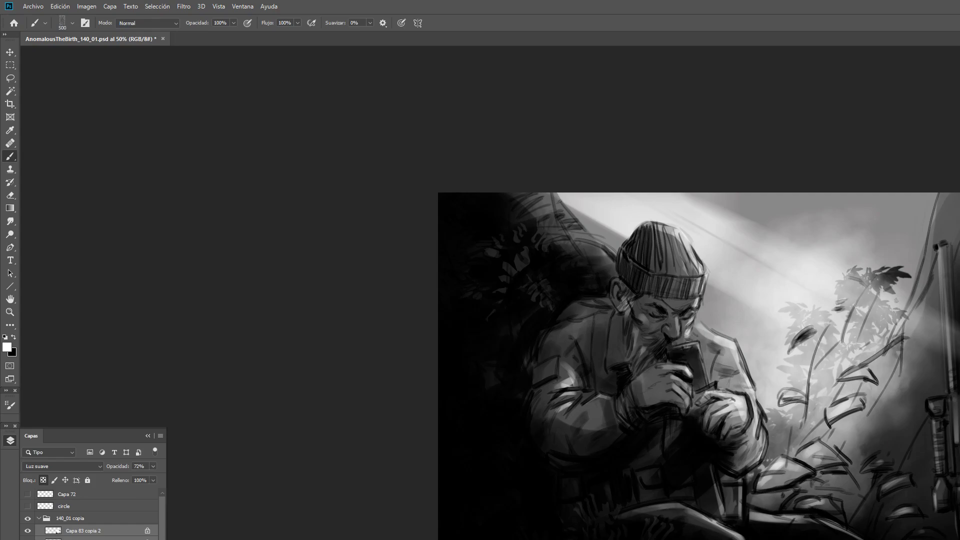
pyautogui.hotkey('ctrl', 'e')
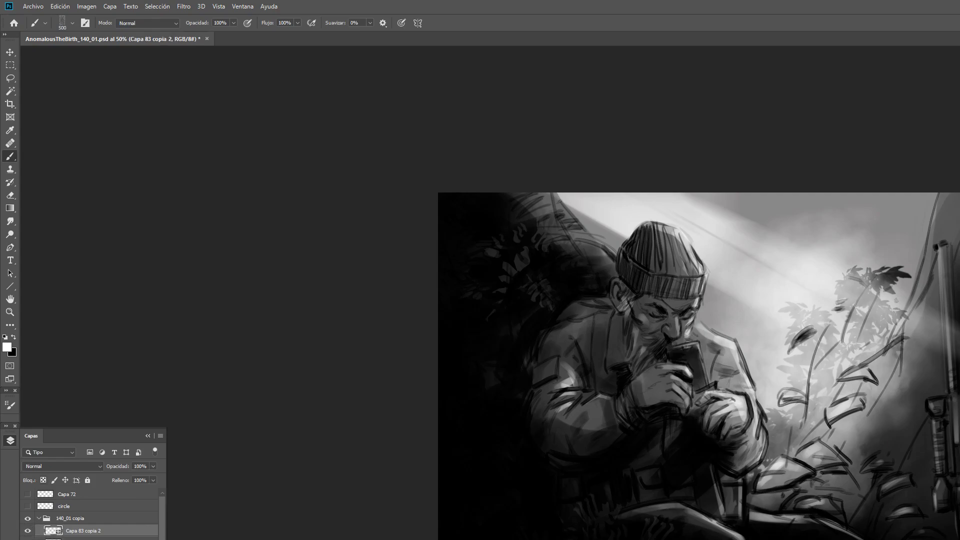
pyautogui.hotkey('ctrl', 'z')
pyautogui.click(27, 539)
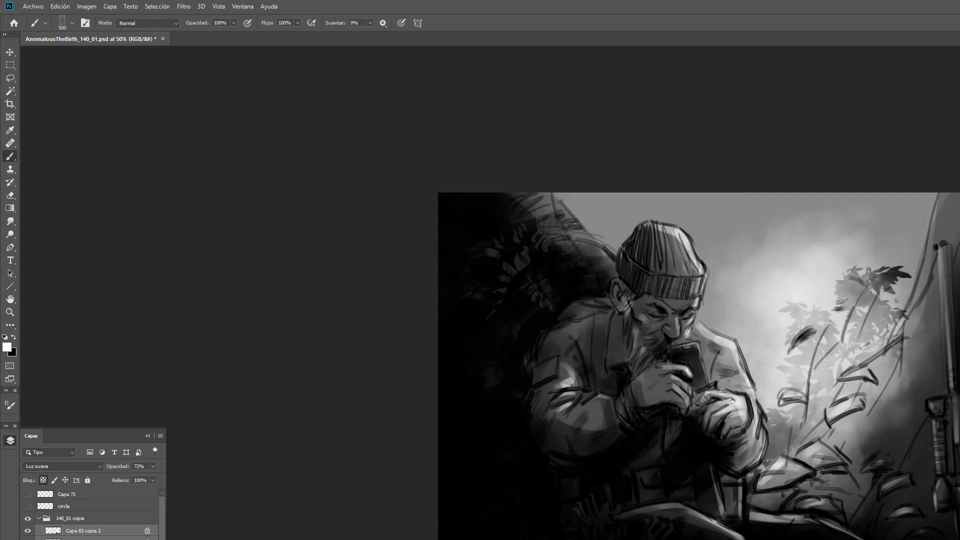
pyautogui.click(28, 539)
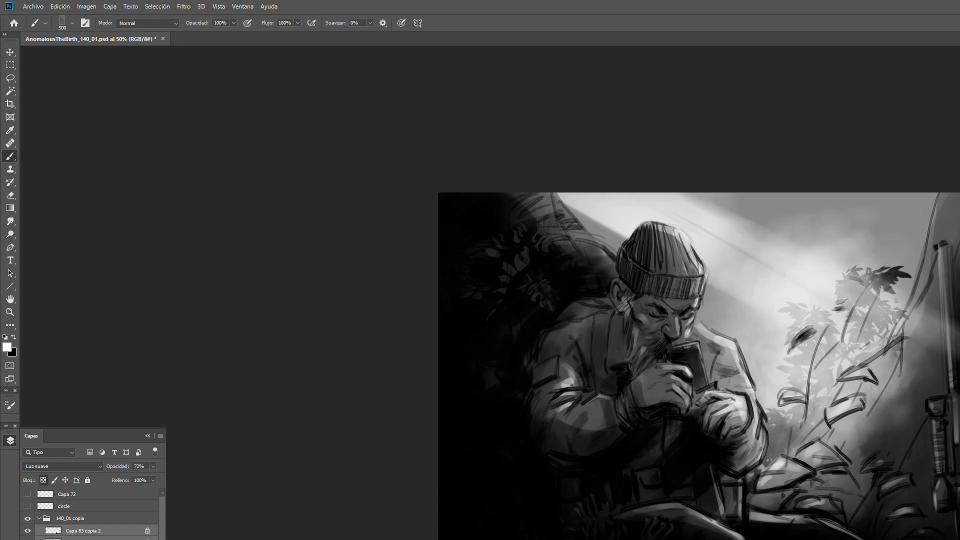
pyautogui.hotkey('ctrl', 'e')
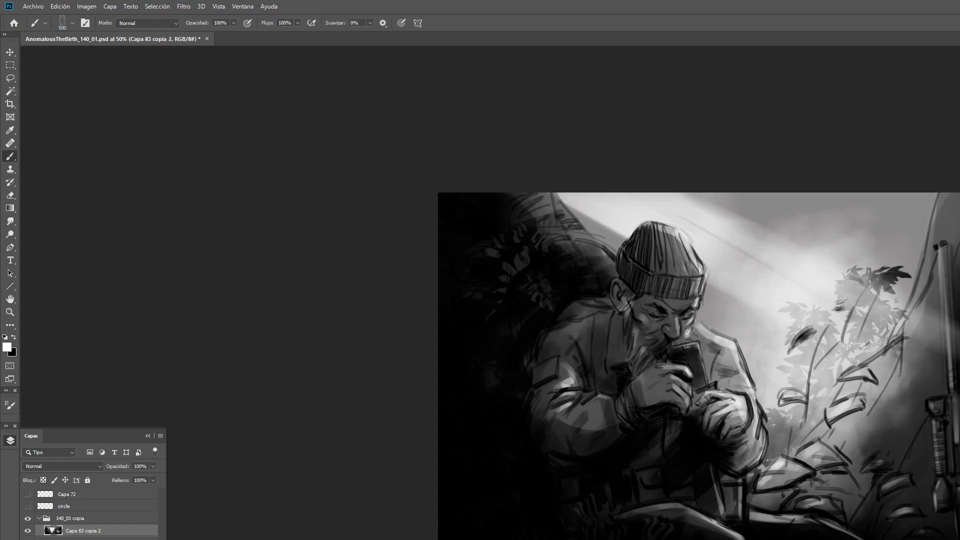
# Adjust the exposure of the merged illustration layer Capa 83 copia 2.
pyautogui.press('m')
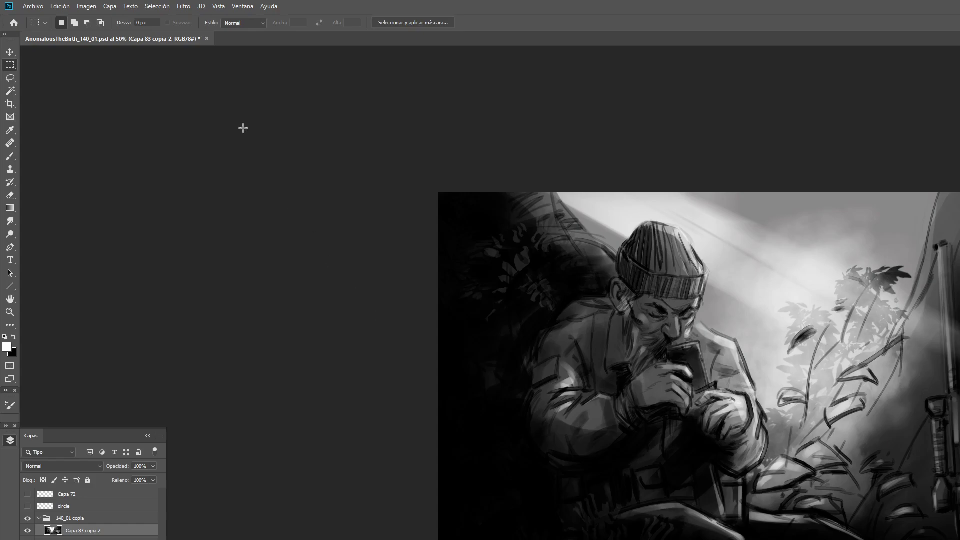
pyautogui.click(91, 7)
pyautogui.moveTo(100, 33)
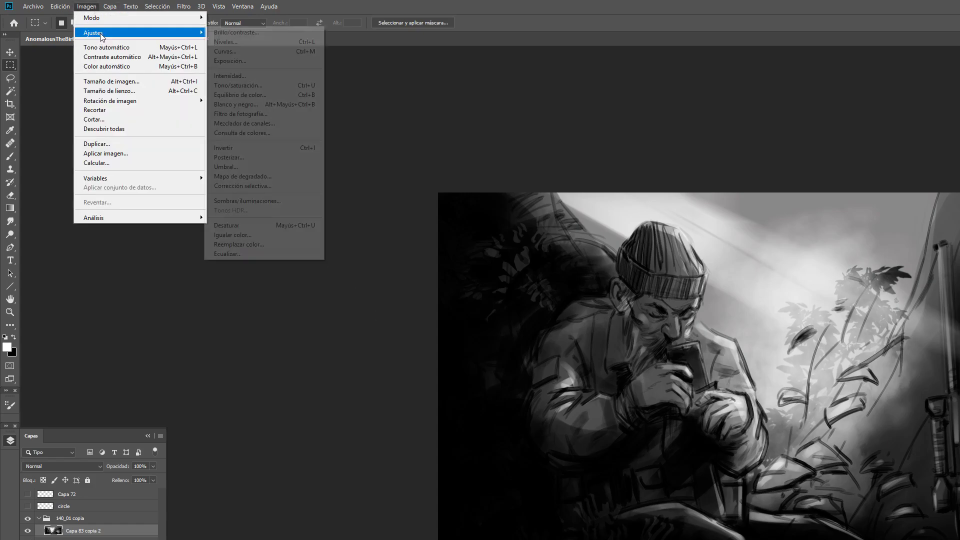
pyautogui.click(232, 61)
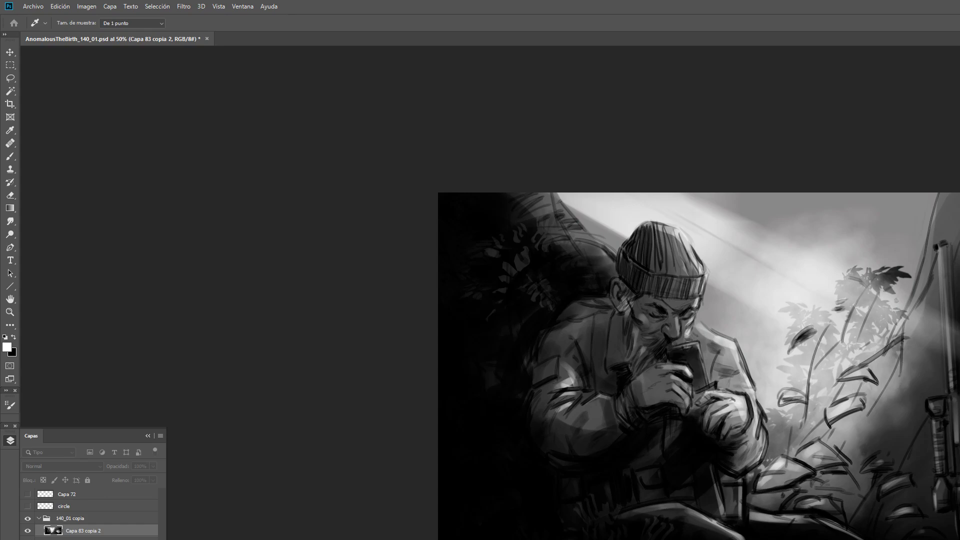
pyautogui.press('m')
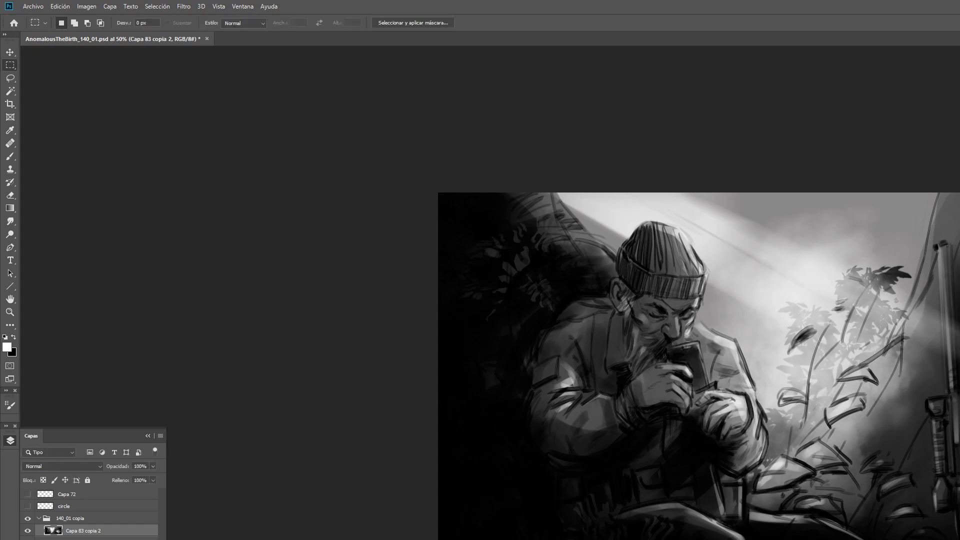
# Make black the foreground colour, reduce the brush to 15 px, and add a new layer above Capa 83 copia 2.
pyautogui.moveTo(865, 368); pyautogui.dragTo(892, 368)
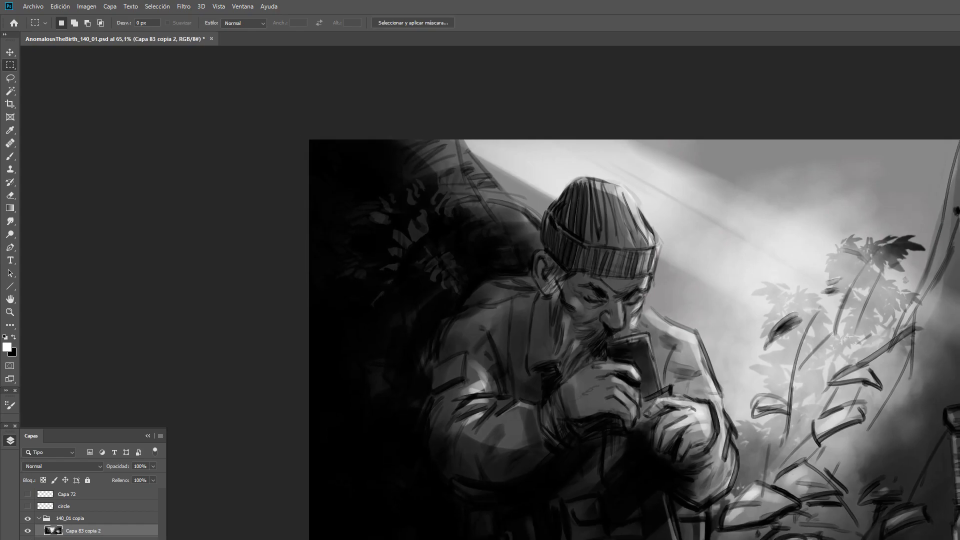
pyautogui.click(14, 339)
pyautogui.press('b')
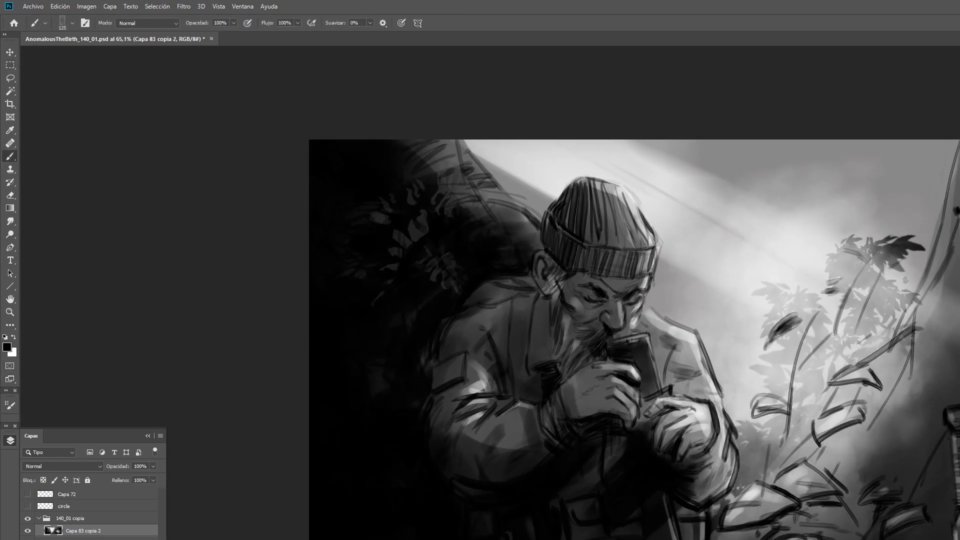
pyautogui.press('[')
pyautogui.press('[')
pyautogui.scroll(4, 868, 400)
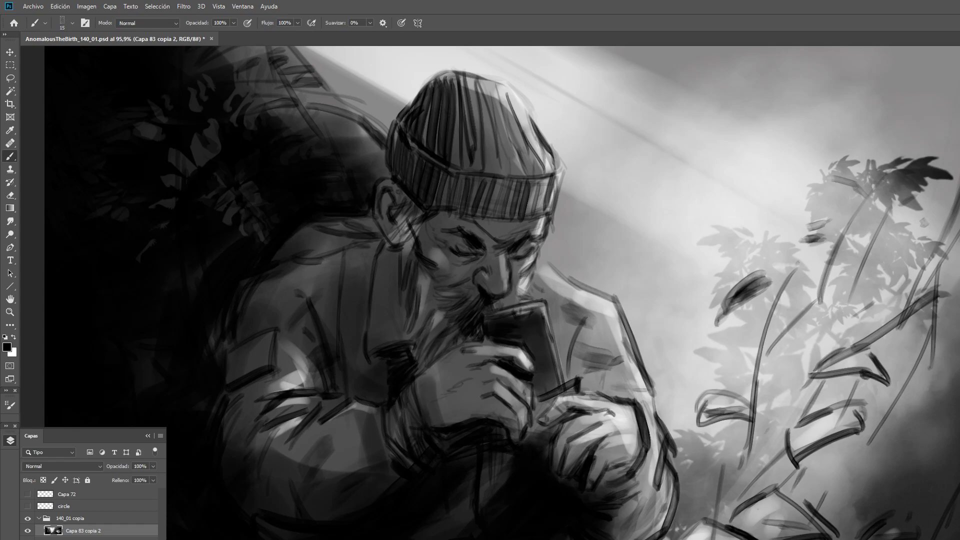
pyautogui.hotkey('ctrl', '-')
pyautogui.moveTo(950, 380); pyautogui.dragTo(948, 430)
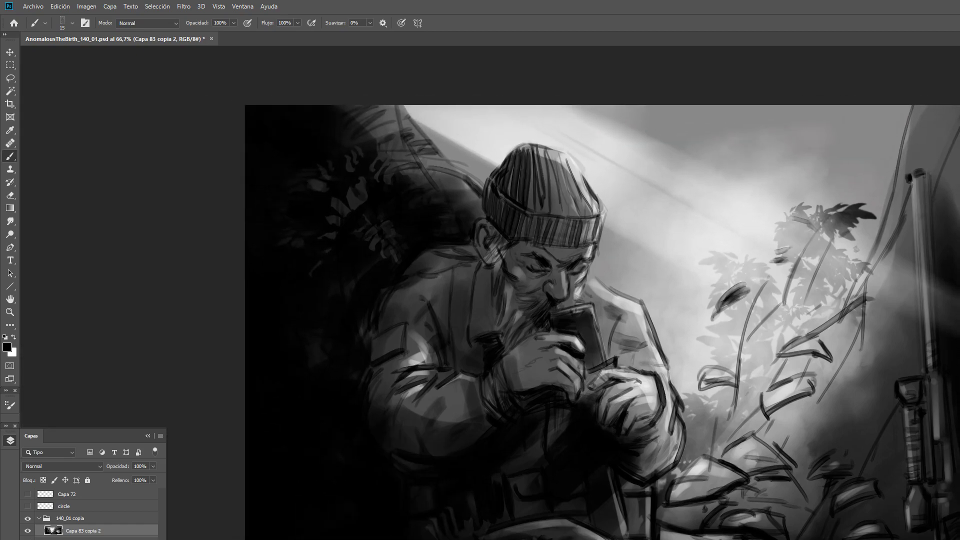
pyautogui.hotkey('ctrl', 'shift', 'n')
pyautogui.press('Return')
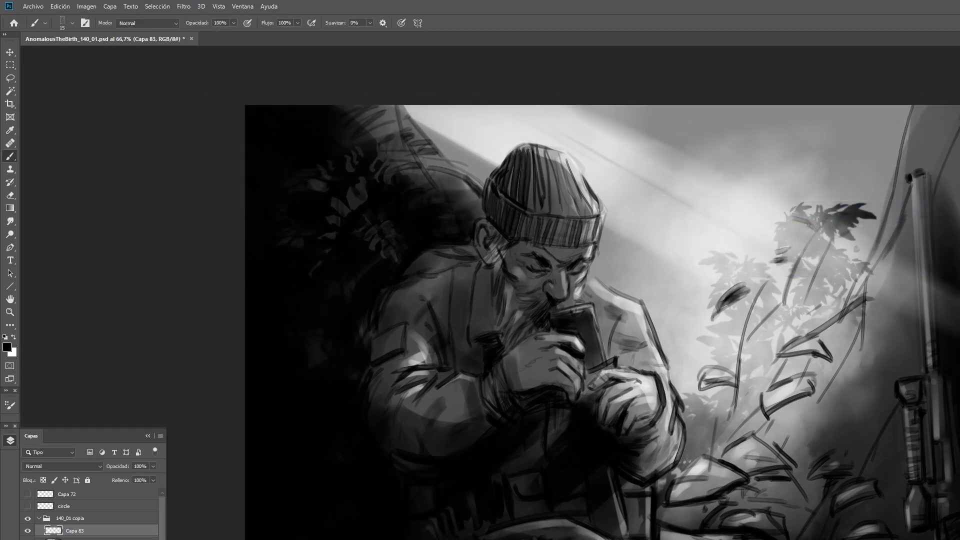
# Choose a hard round brush preset at 15 px.
pyautogui.click(72, 23)
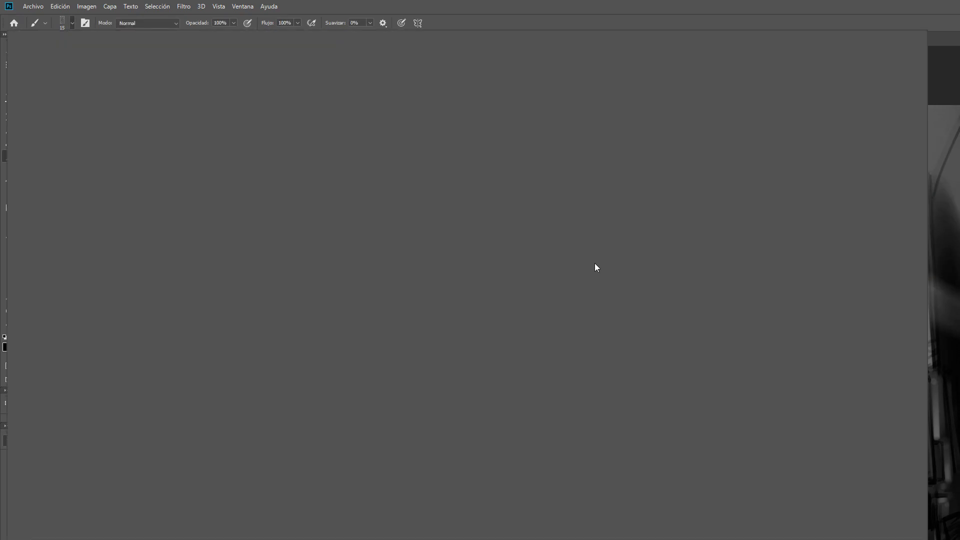
pyautogui.click(118, 99)
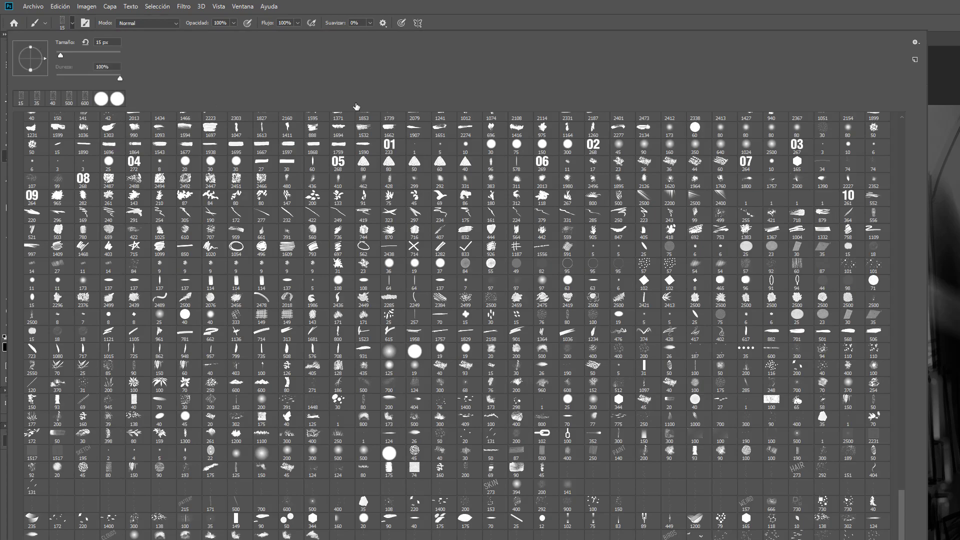
pyautogui.click(574, 9)
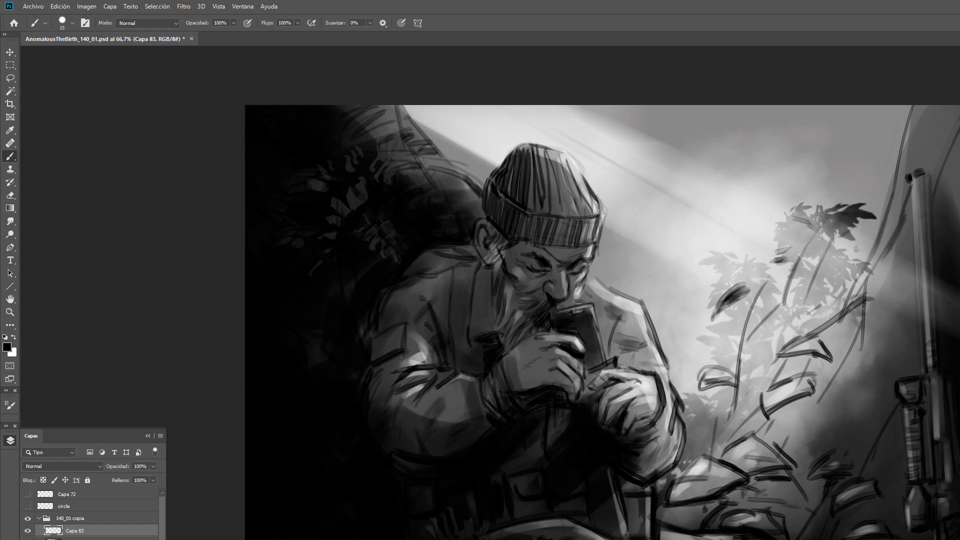
# Show Capa 72 and sample a dark grey from the background between the plant and the rifle for the brush.
pyautogui.click(28, 494)
pyautogui.press('i')
pyautogui.click(857, 420)
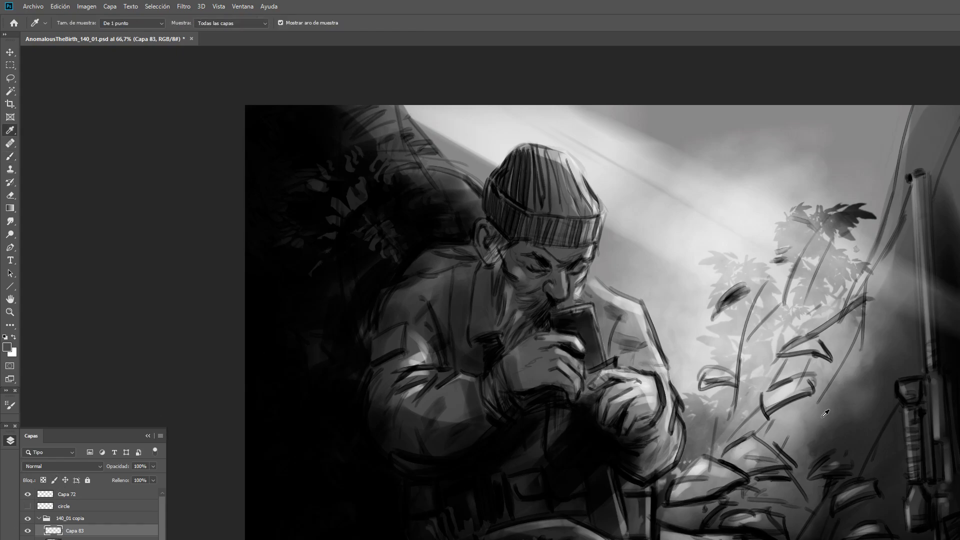
pyautogui.press('b')
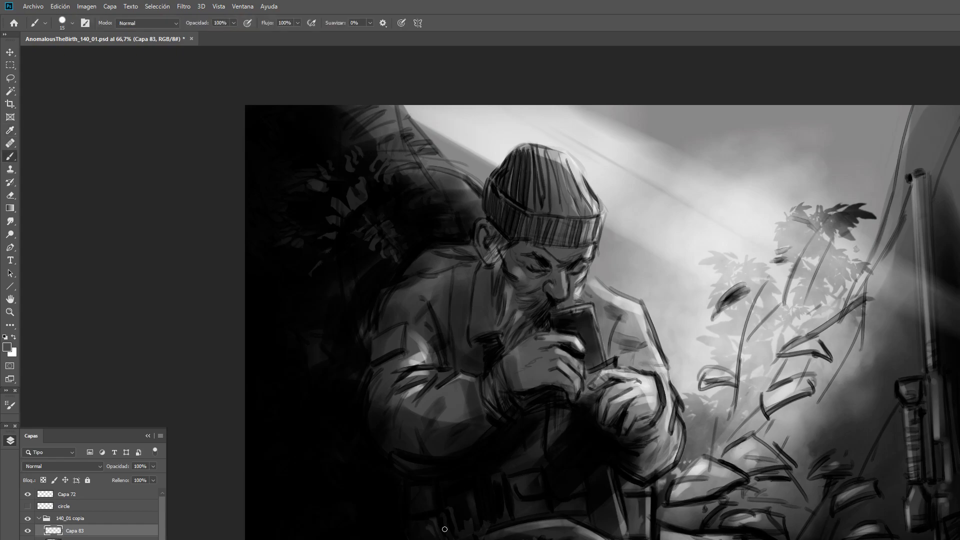
# Show the rulers and place horizontal guides at the canvas's upper edge and across the man's eyes.
pyautogui.click(11, 287)
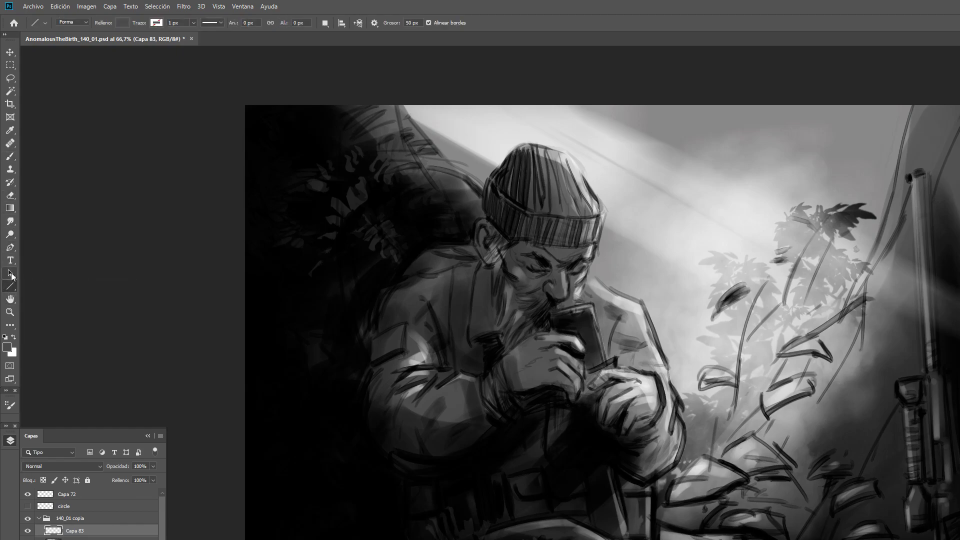
pyautogui.click(11, 273)
pyautogui.click(11, 248)
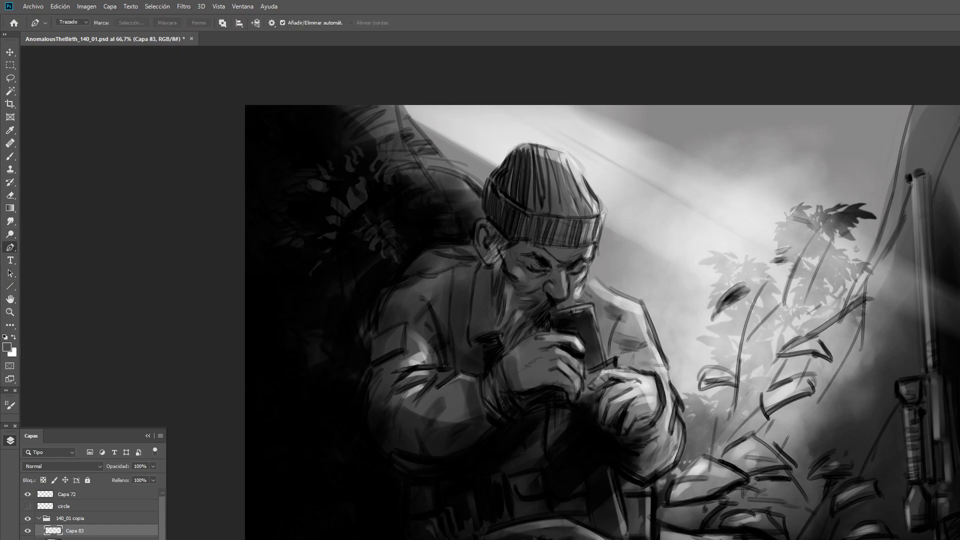
pyautogui.hotkey('ctrl', 'r')
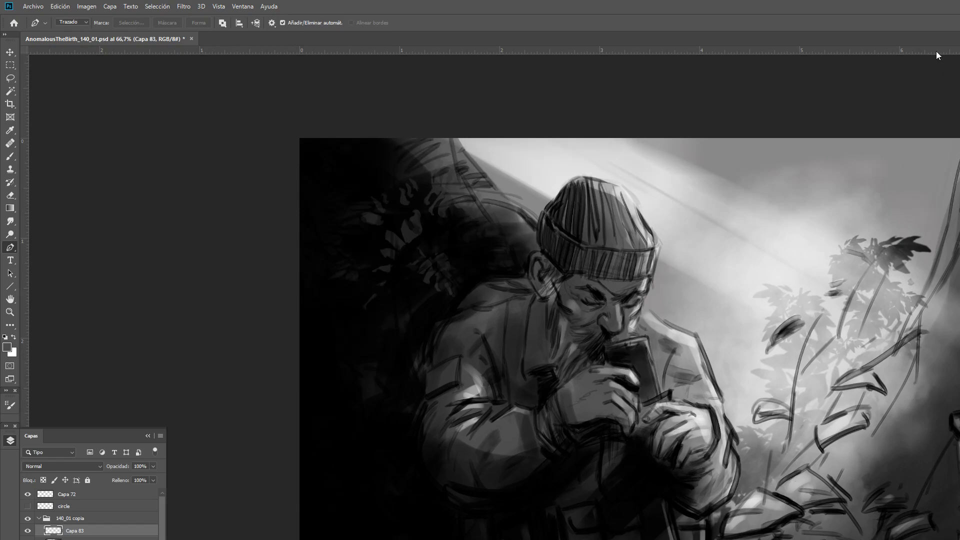
pyautogui.moveTo(939, 50); pyautogui.dragTo(945, 301)
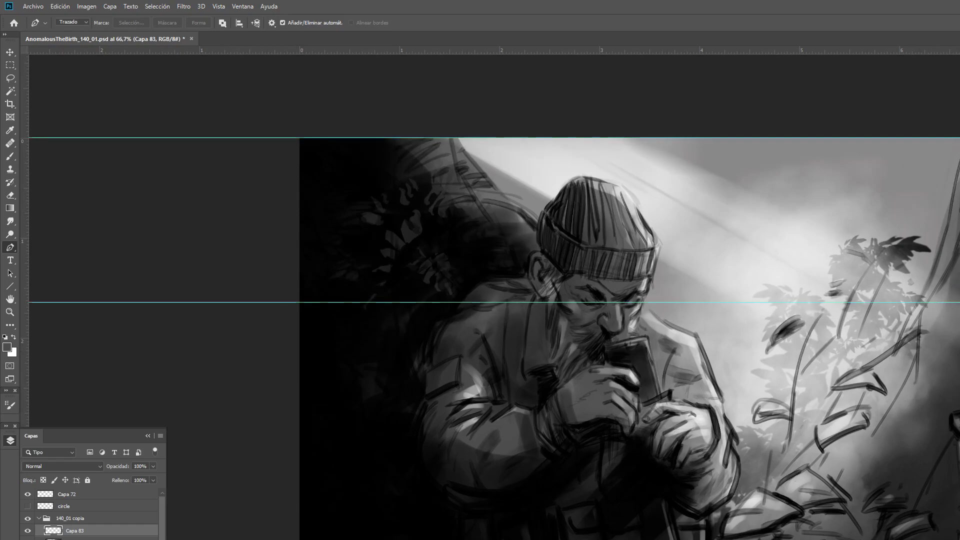
pyautogui.press('v')
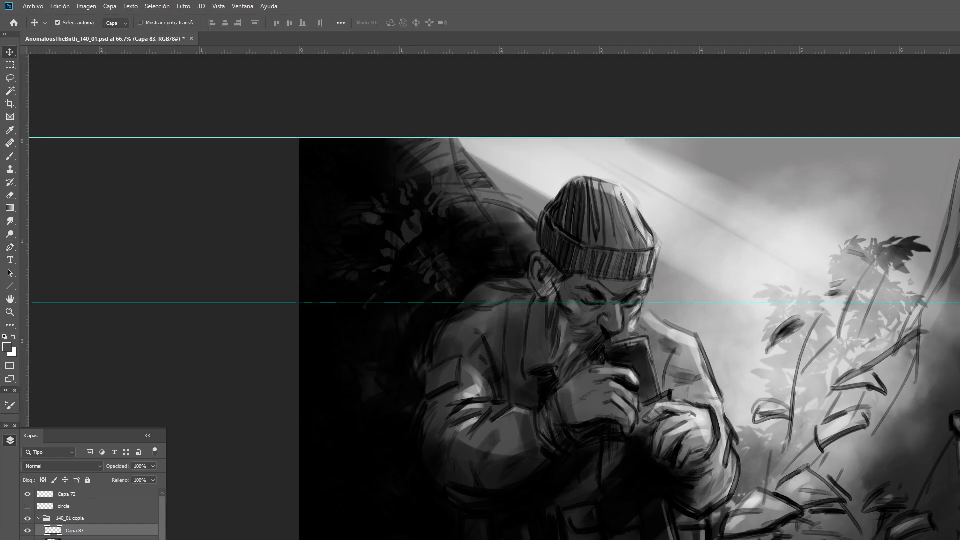
# Pull two vertical guides onto the canvas beyond the man and activate the Pen tool.
pyautogui.moveTo(27, 382); pyautogui.dragTo(959, 370)
pyautogui.moveTo(26, 371); pyautogui.dragTo(871, 364)
pyautogui.click(9, 274)
pyautogui.click(10, 247)
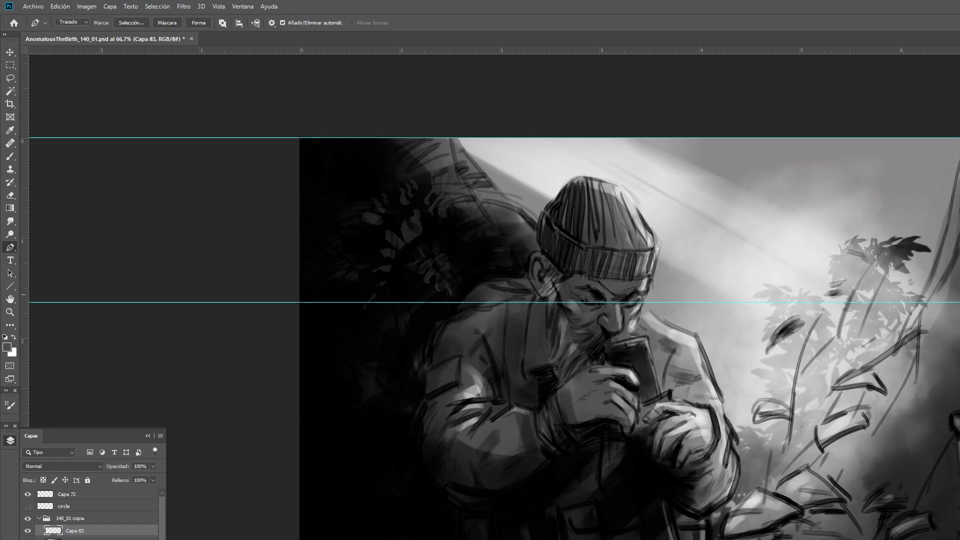
# Show the document's paths and try to fill and stroke the work path on Capa 83.
pyautogui.click(243, 6)
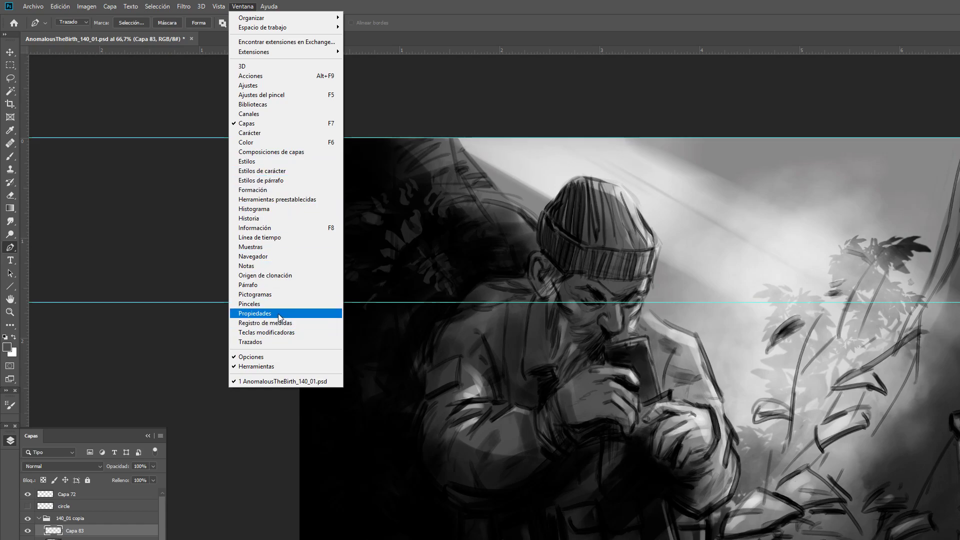
pyautogui.click(274, 341)
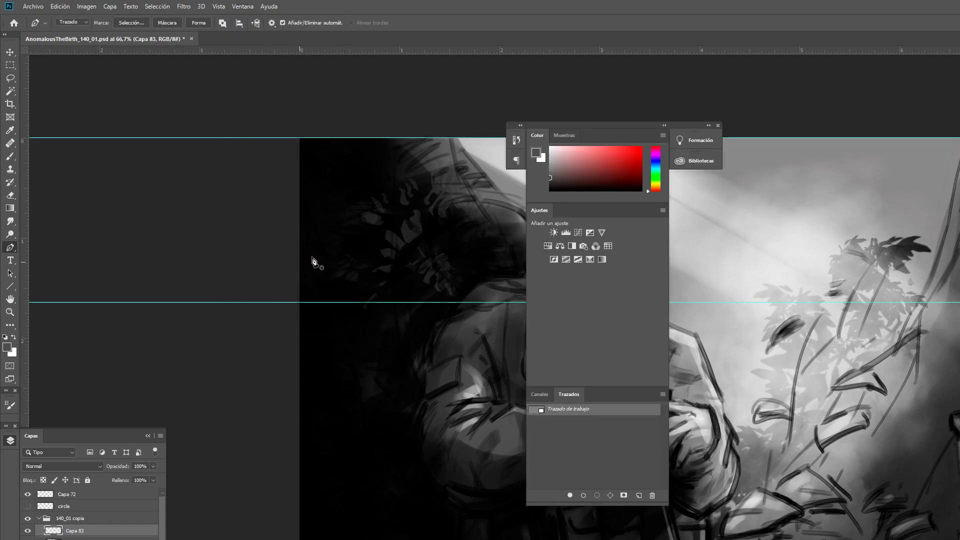
pyautogui.click(569, 498)
pyautogui.click(585, 497)
# Reduce the brush to 7 px and hide the guides and the floating colour, adjustment and path panels.
pyautogui.press('b')
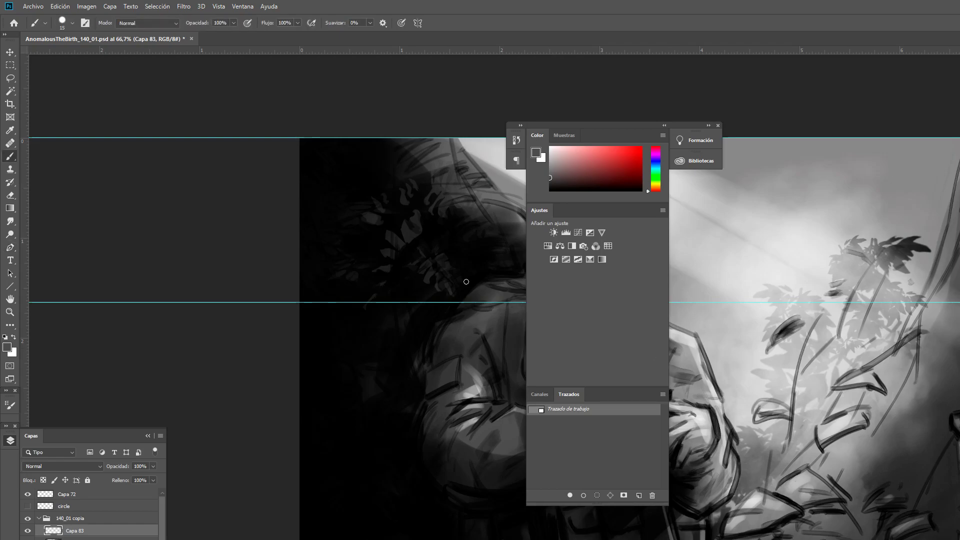
pyautogui.click(68, 25)
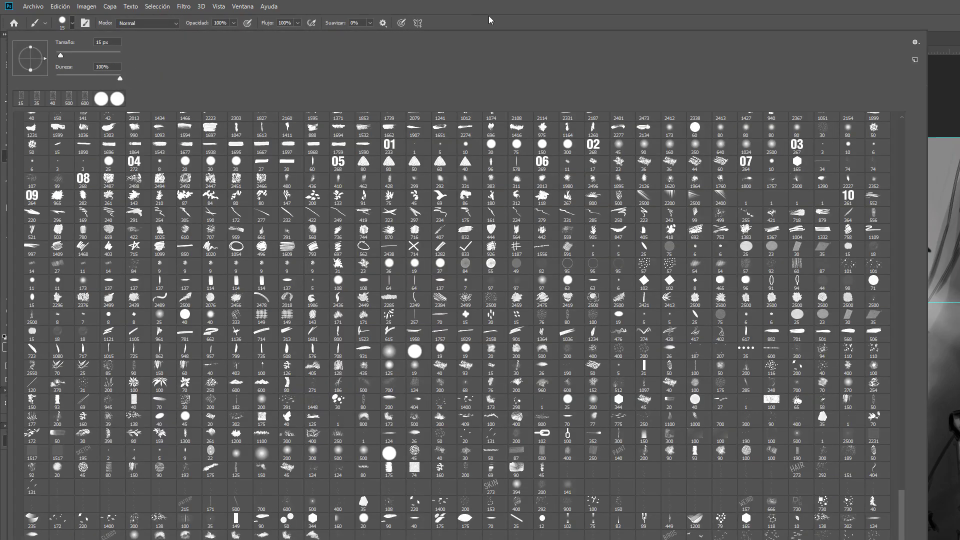
pyautogui.click(489, 20)
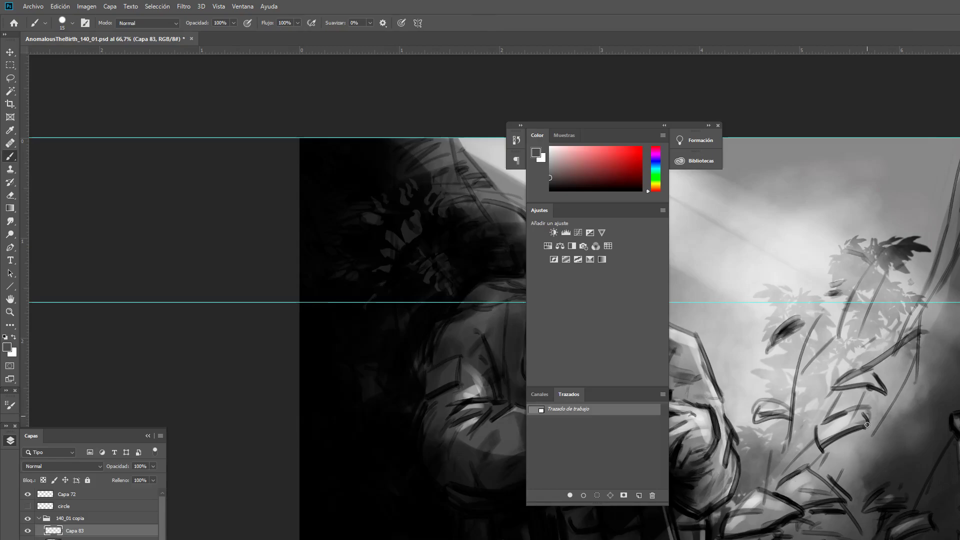
pyautogui.press('[')
pyautogui.hotkey('ctrl', ';')
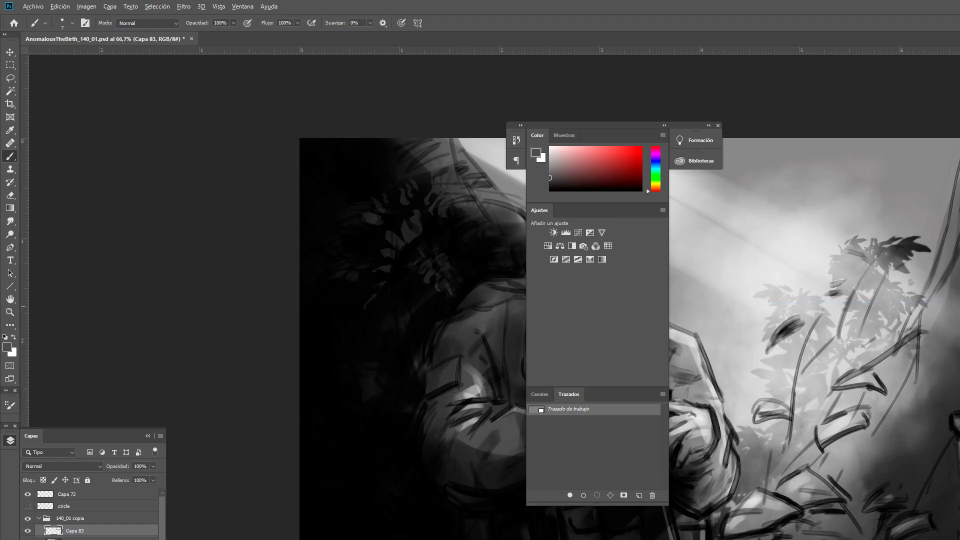
pyautogui.hotkey('ctrl', '-')
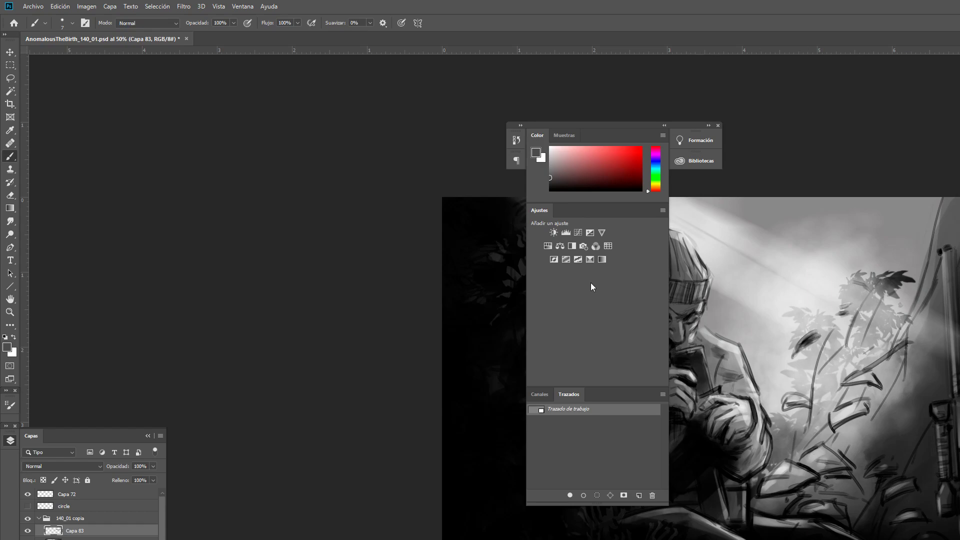
pyautogui.click(717, 125)
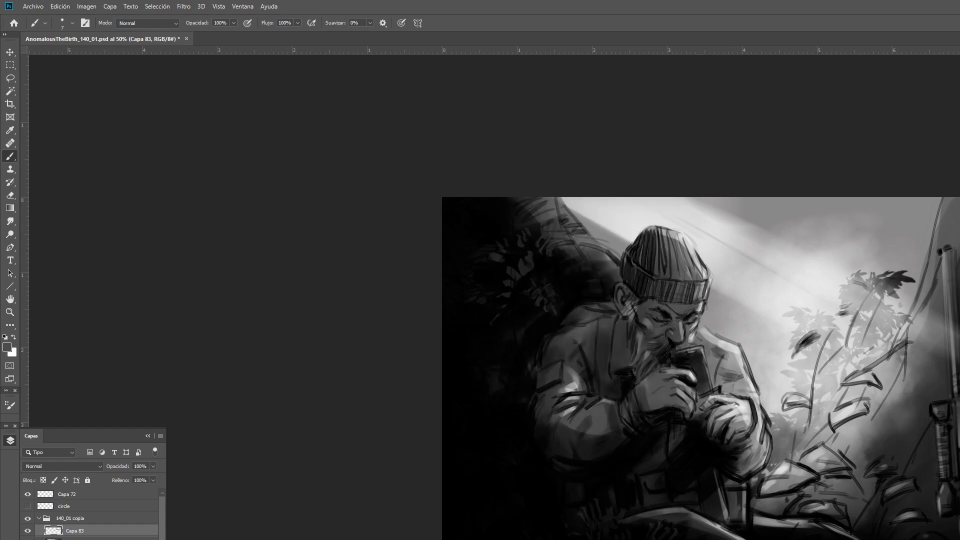
# Add a new layer above Capa 83, fill it with white and lower its opacity to 63%.
pyautogui.hotkey('ctrl', 'shift', 'n')
pyautogui.press('Return')
pyautogui.click(5, 338)
pyautogui.moveTo(868, 374); pyautogui.dragTo(925, 437)
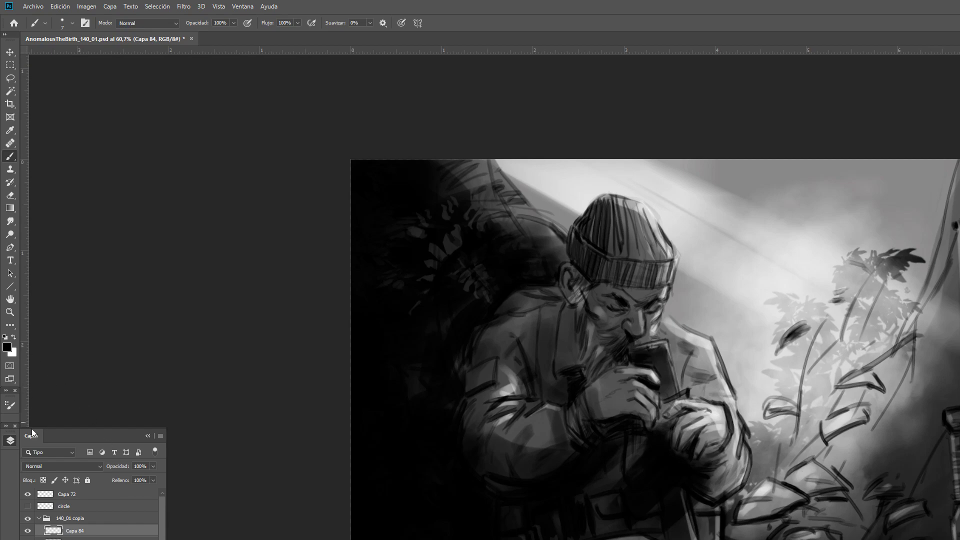
pyautogui.hotkey('alt', 'BackSpace')
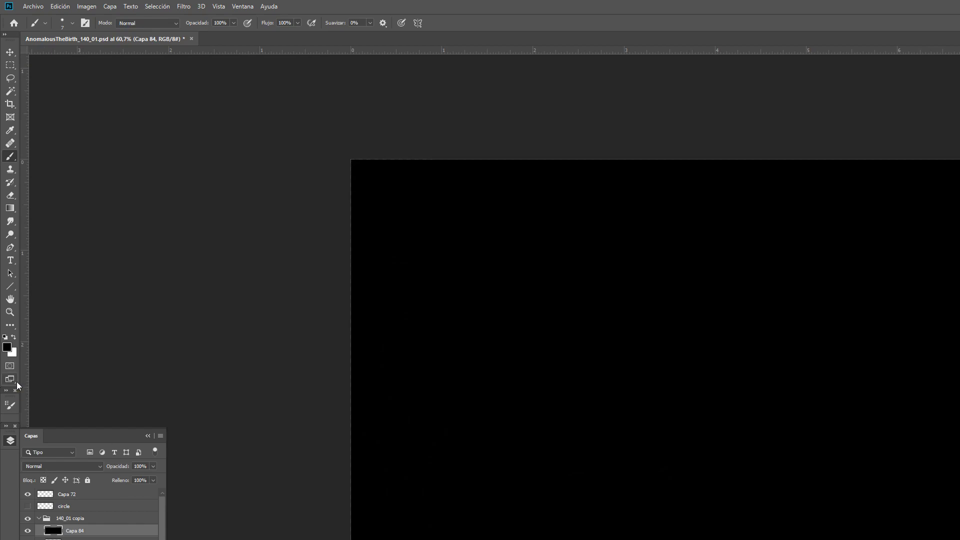
pyautogui.hotkey('ctrl', 'BackSpace')
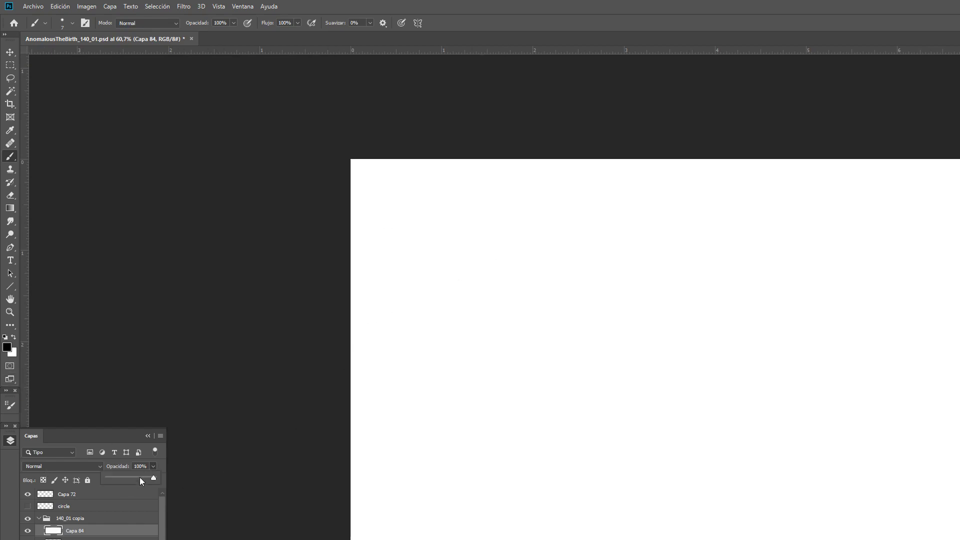
pyautogui.click(137, 478)
# Add layers Capa 85 and Capa 86 above the white overlay and draw two black horizontal lines across the rifle barrel.
pyautogui.hotkey('ctrl', 'shift', 'n')
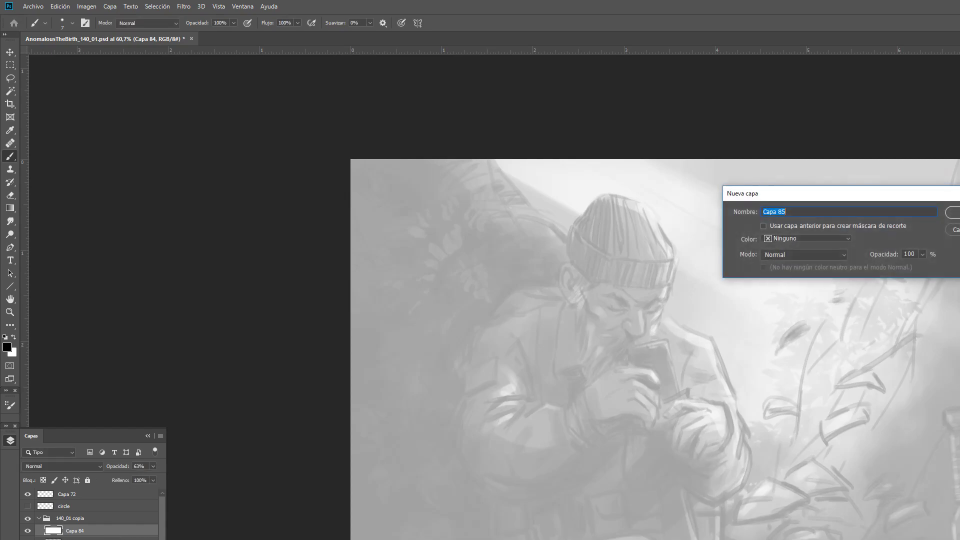
pyautogui.press('Return')
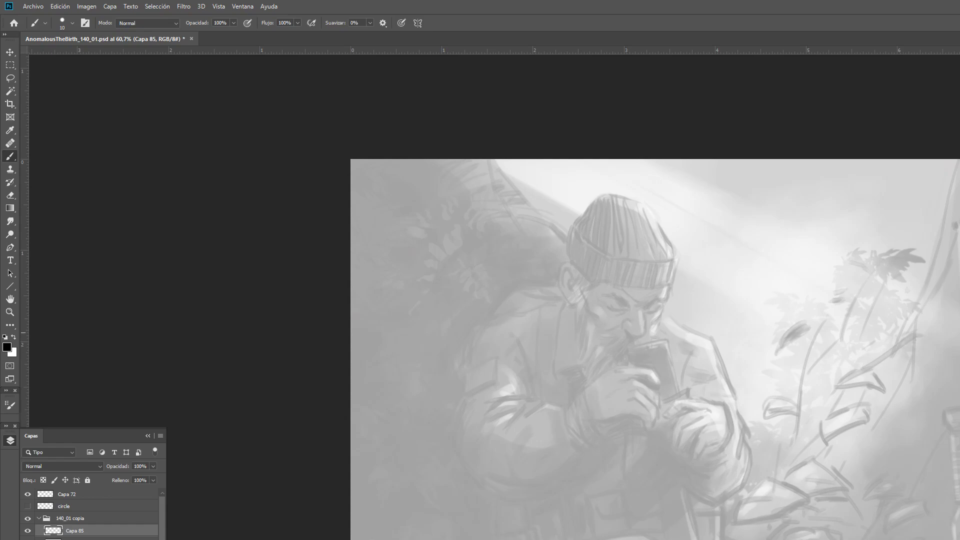
pyautogui.moveTo(921, 338); pyautogui.dragTo(959, 332)
pyautogui.hotkey('ctrl', 'z')
pyautogui.hotkey('ctrl', 'shift', 'n')
pyautogui.press('Return')
pyautogui.moveTo(930, 347); pyautogui.dragTo(959, 347)
pyautogui.moveTo(926, 311); pyautogui.dragTo(959, 309)
# Set the eraser's flow to 100% with pressure opacity off, and select Capa 85 beneath the line layer.
pyautogui.scroll(4, 870, 373)
pyautogui.press('e')
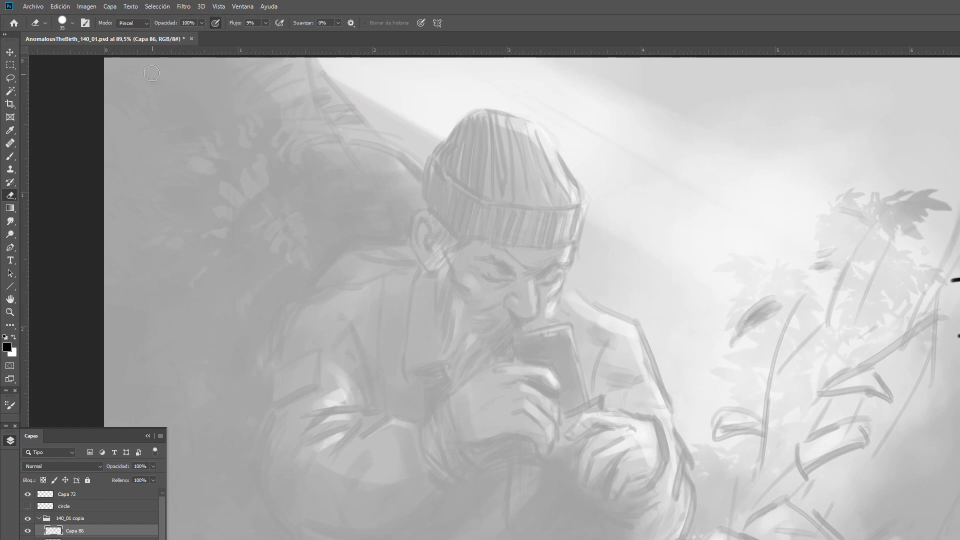
pyautogui.click(265, 23)
pyautogui.moveTo(268, 36); pyautogui.dragTo(347, 35)
pyautogui.hotkey('alt', '[')
pyautogui.click(28, 539)
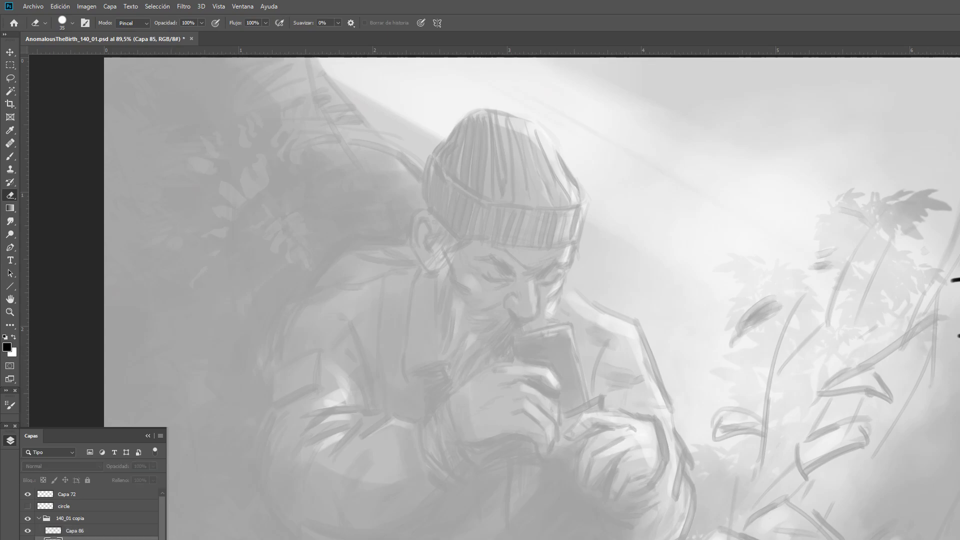
pyautogui.hotkey('ctrl', ',')
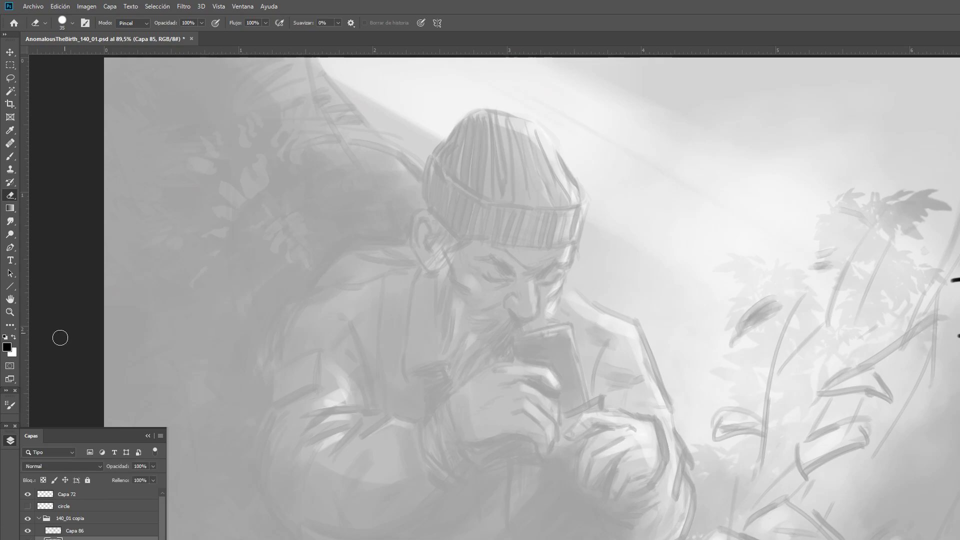
# Make white the foreground colour, enlarge the brush to 20 px and paint the space between the two black lines white.
pyautogui.click(15, 338)
pyautogui.press('b')
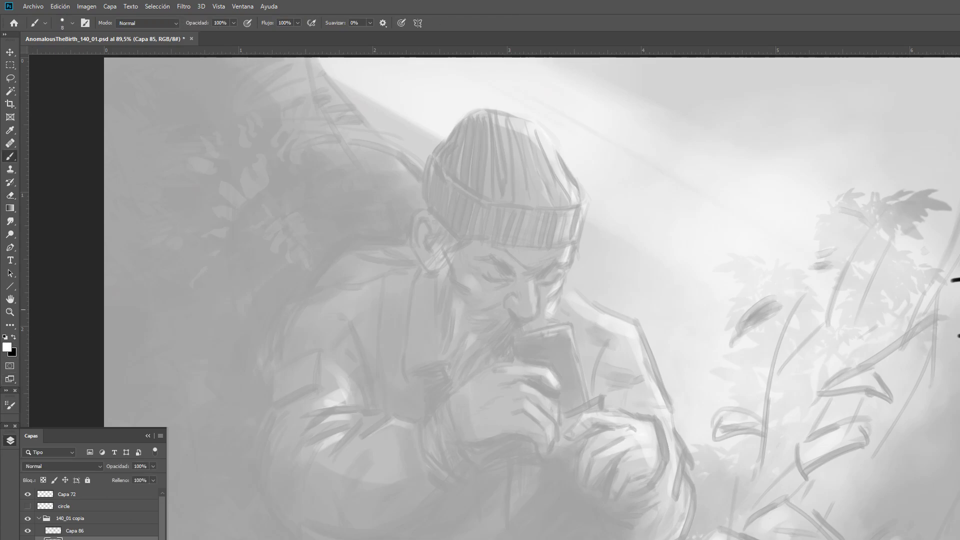
pyautogui.press(']')
pyautogui.press(']')
pyautogui.press(']')
pyautogui.moveTo(948, 292)
pyautogui.mouseDown()
pyautogui.moveTo(954, 322)
pyautogui.moveTo(936, 300)
pyautogui.moveTo(940, 321)
pyautogui.moveTo(952, 324)
pyautogui.mouseUp()
pyautogui.press(']')
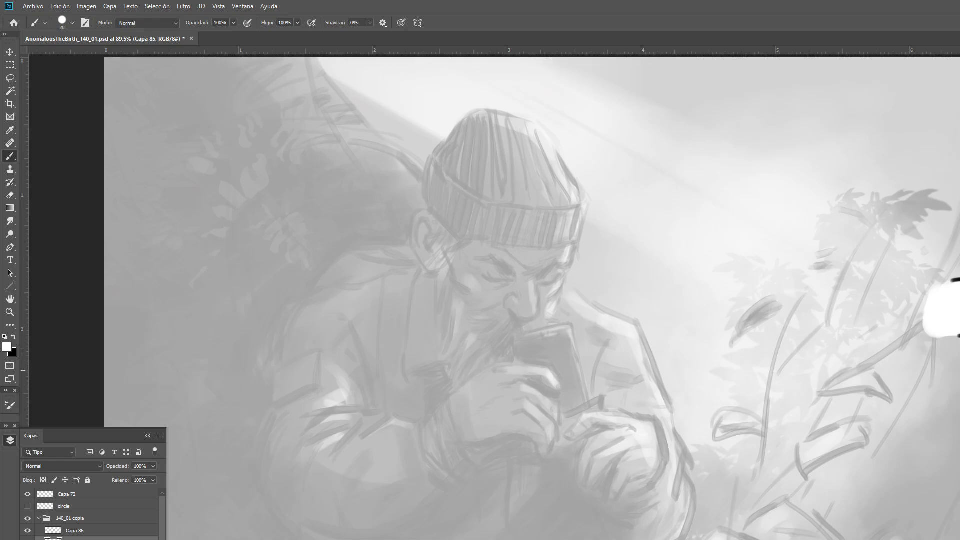
# Reduce the brush to 8 px and hide the semi-transparent white overlay.
pyautogui.press('[')
pyautogui.press('[')
pyautogui.press('[')
pyautogui.hotkey('ctrl', 'z')
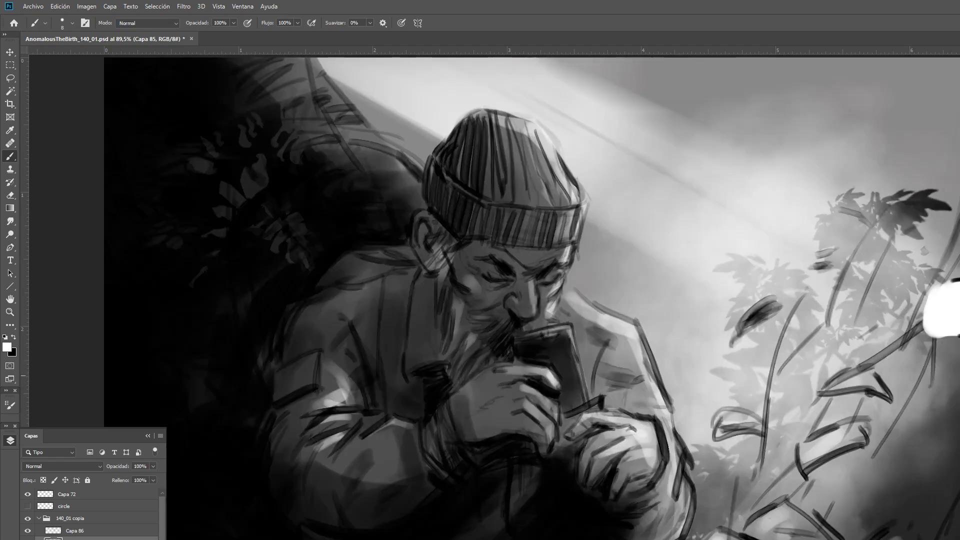
# Set the eraser to 14% flow with pressure-controlled opacity and enlarge it to 70 px.
pyautogui.press('e')
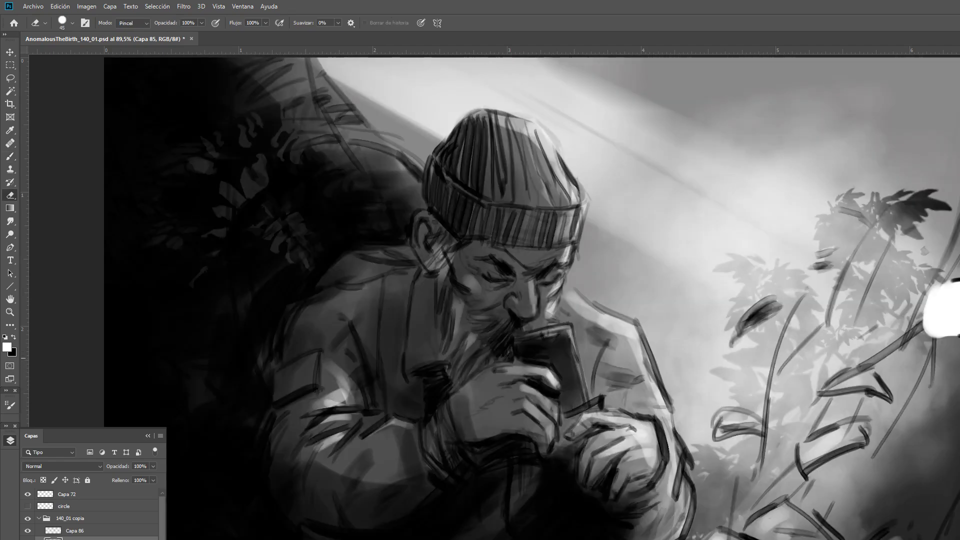
pyautogui.press('b')
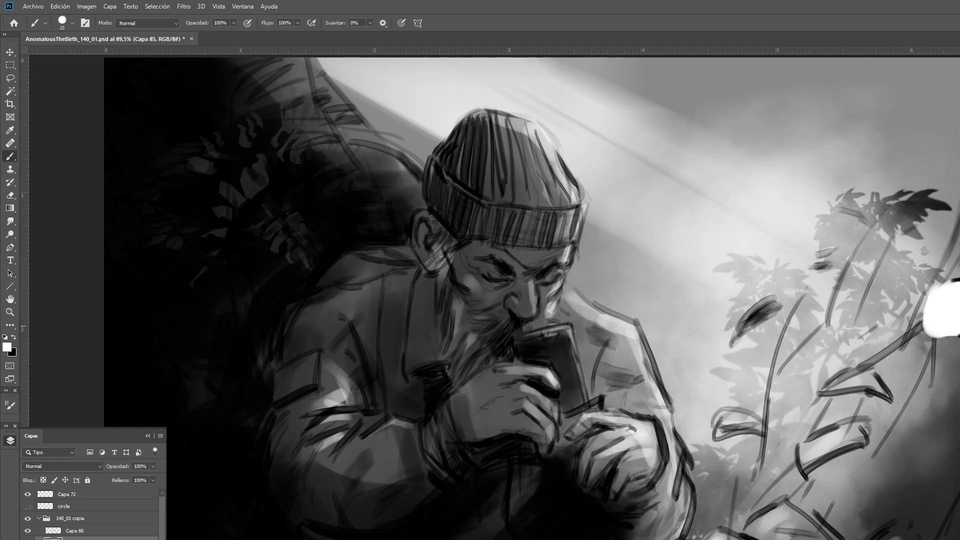
pyautogui.press('e')
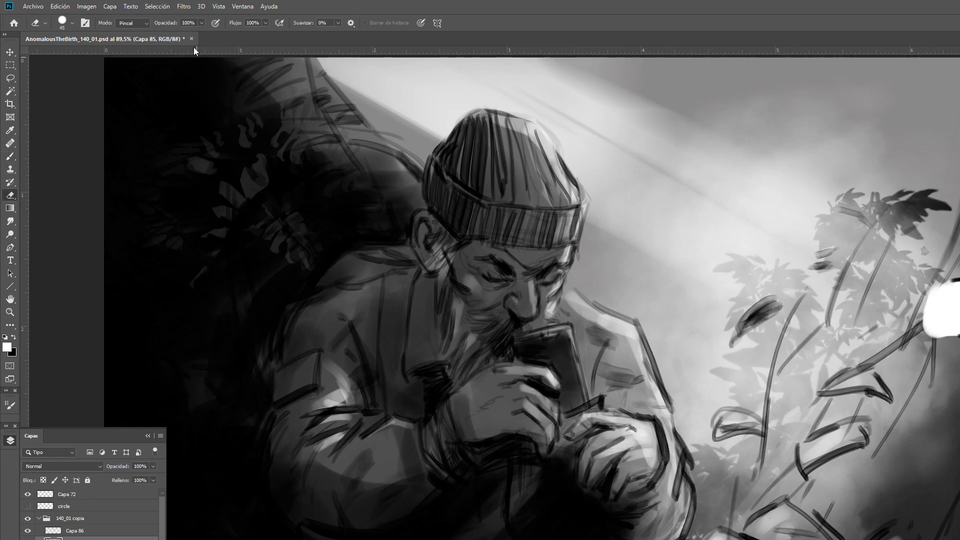
pyautogui.click(226, 36)
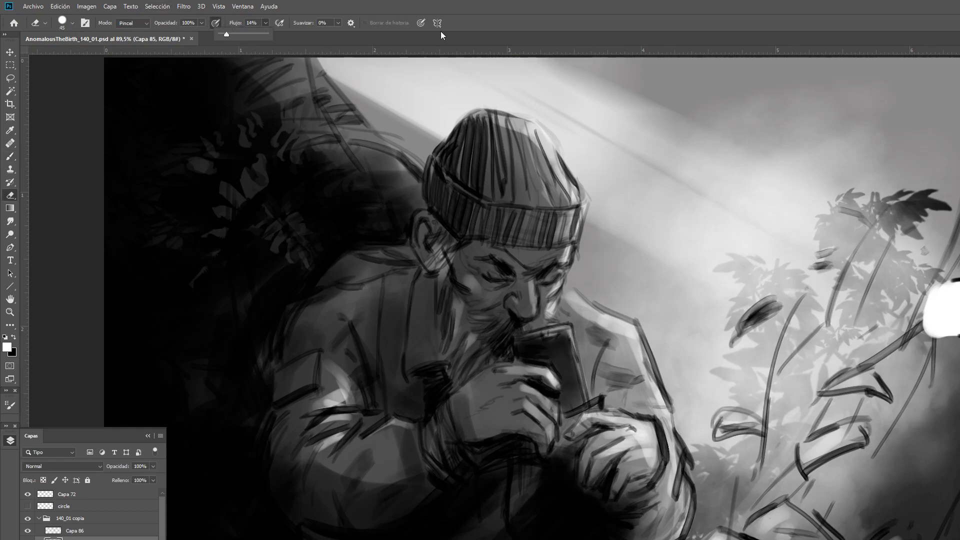
pyautogui.click(515, 54)
pyautogui.press(']')
pyautogui.press(']')
pyautogui.press(']')
pyautogui.press(']')
pyautogui.press(']')
pyautogui.press(']')
pyautogui.press(']')
pyautogui.press(']')
pyautogui.press(']')
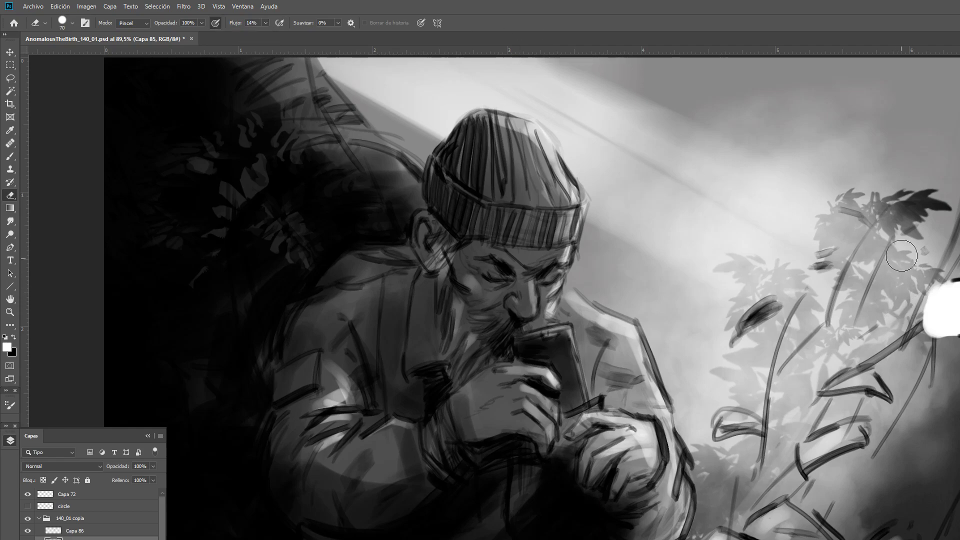
# Fade the white band across the rifle with the eraser, enlarging it up to 250 px, and select Capa 83 copia 2.
pyautogui.moveTo(930, 295)
pyautogui.mouseDown()
pyautogui.moveTo(944, 267)
pyautogui.moveTo(940, 316)
pyautogui.moveTo(958, 280)
pyautogui.moveTo(953, 316)
pyautogui.moveTo(931, 320)
pyautogui.mouseUp()
pyautogui.press('[')
pyautogui.press('[')
pyautogui.press('[')
pyautogui.press('[')
pyautogui.press(']')
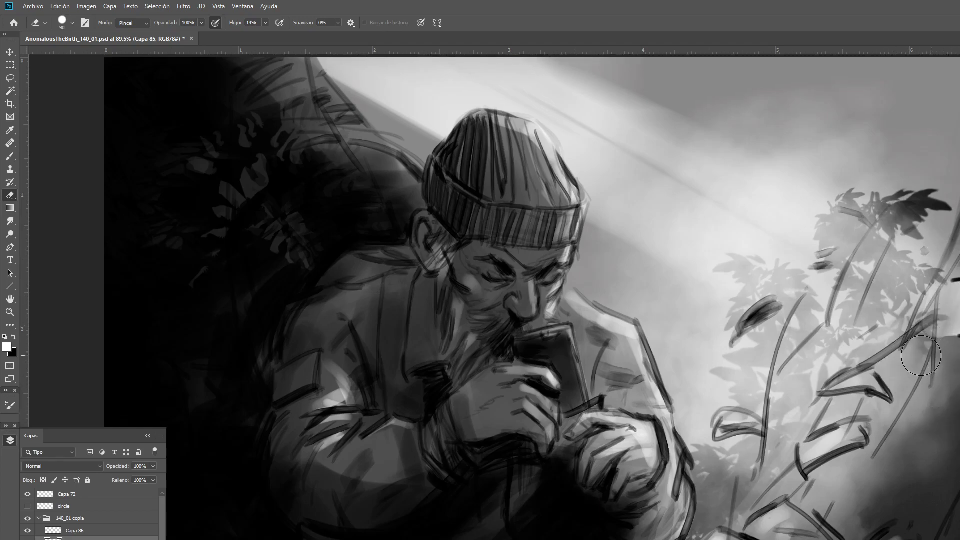
pyautogui.press(']')
pyautogui.press(']')
pyautogui.press(']')
pyautogui.press(']')
pyautogui.press(']')
pyautogui.press(']')
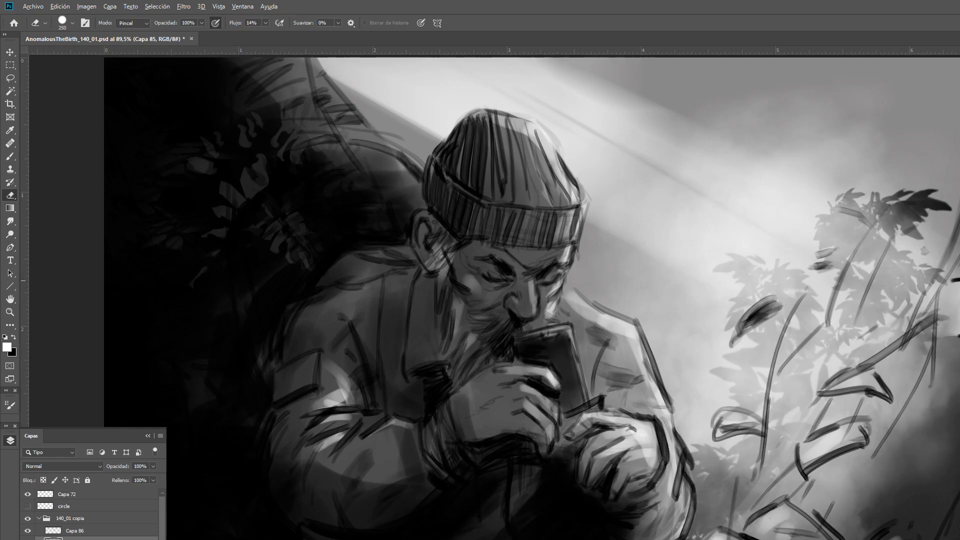
pyautogui.scroll(-3, 872, 374)
pyautogui.moveTo(959, 429); pyautogui.dragTo(959, 413)
pyautogui.scroll(1, 860, 380)
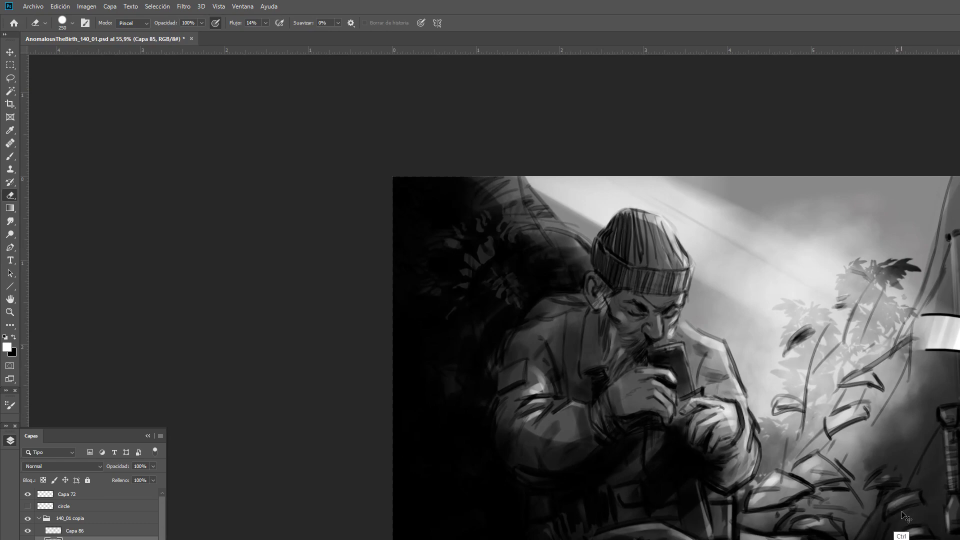
pyautogui.click(80, 539)
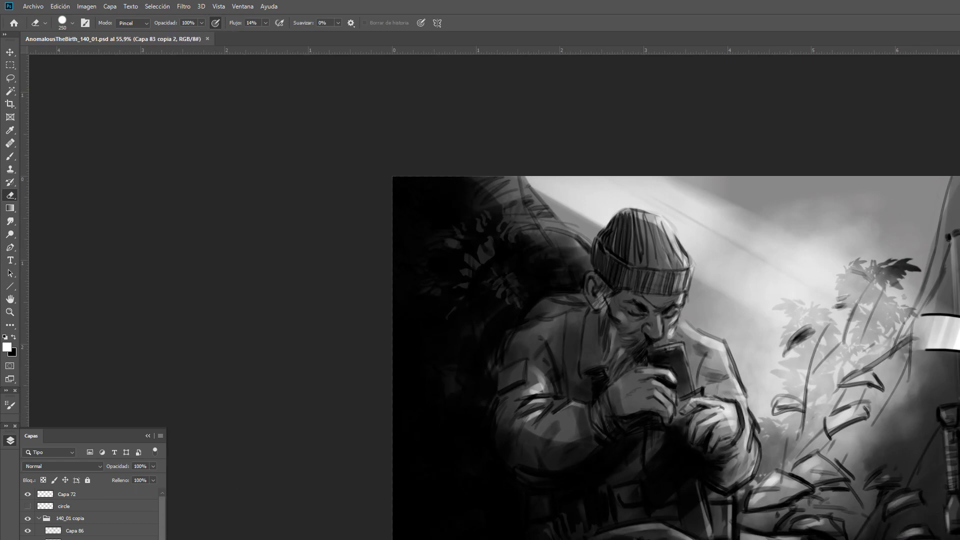
pyautogui.click(86, 6)
pyautogui.moveTo(100, 37)
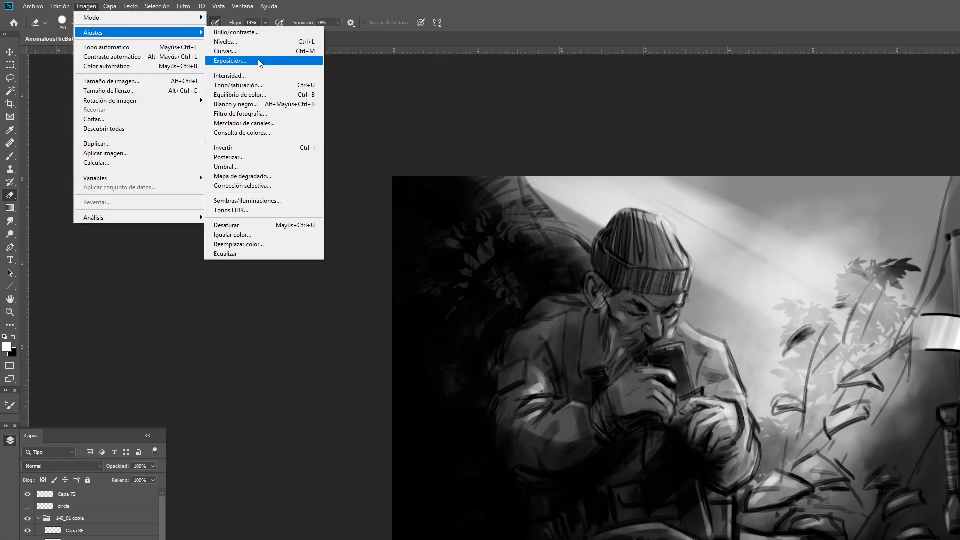
pyautogui.click(230, 61)
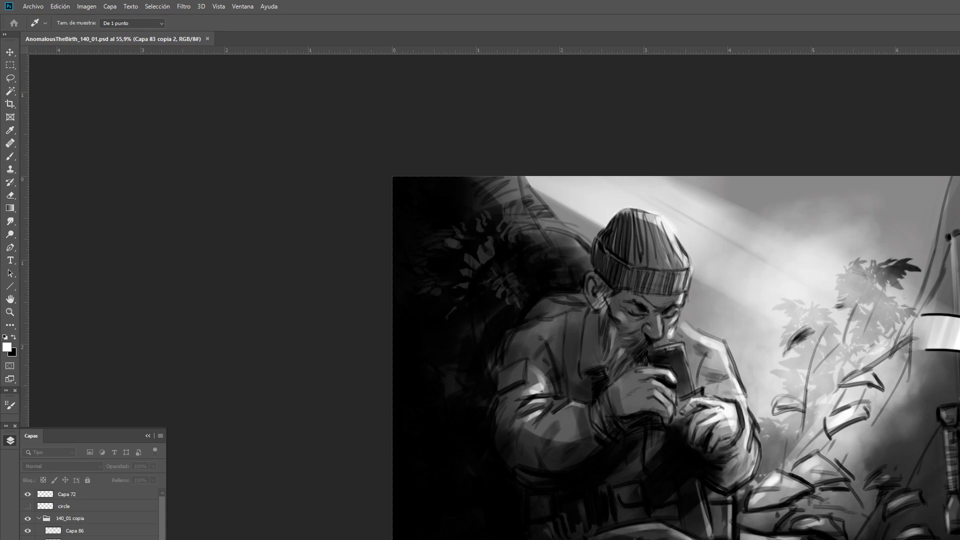
pyautogui.press('Escape')
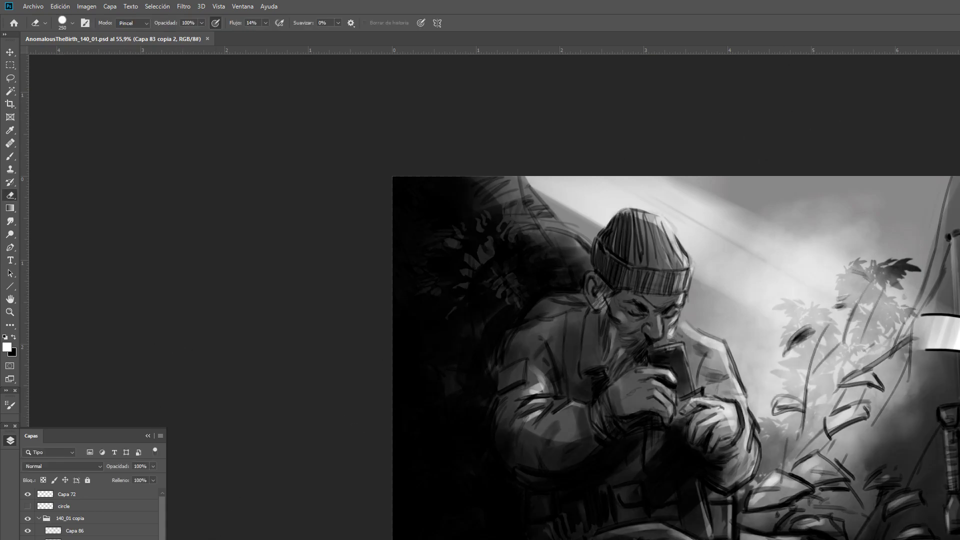
# Create a new layer and choose a 150 px textured brush preset for white painting.
pyautogui.hotkey('ctrl', 'shift', 'n')
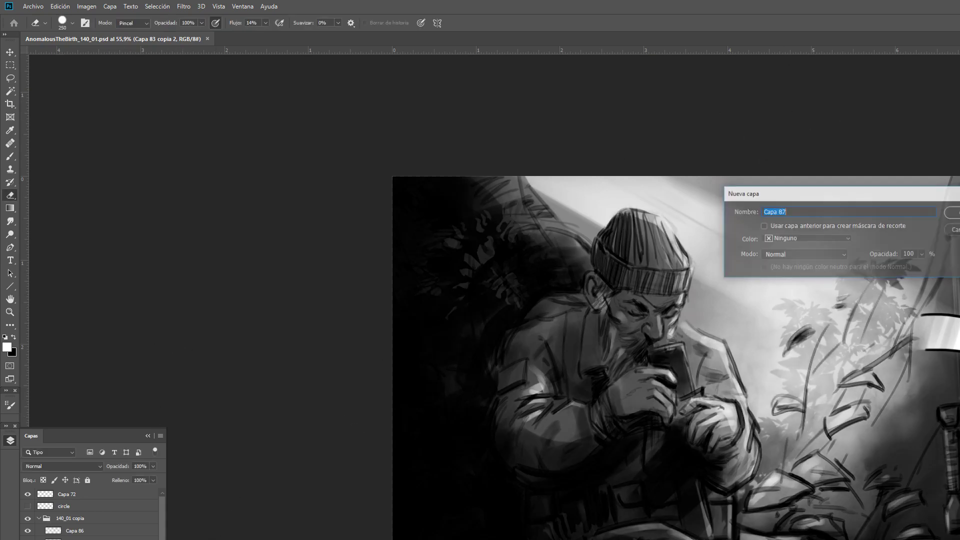
pyautogui.press('Return')
pyautogui.press('b')
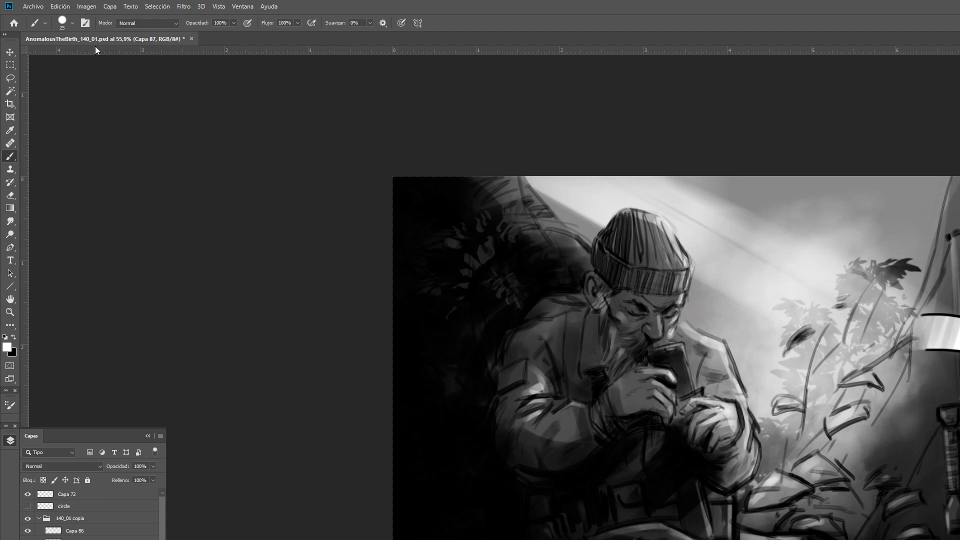
pyautogui.click(72, 23)
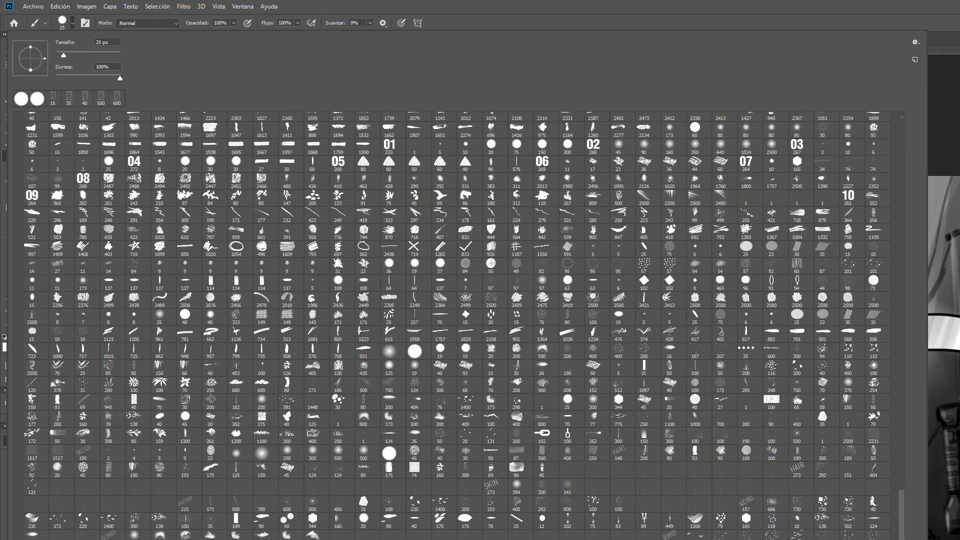
pyautogui.click(695, 536)
pyautogui.click(943, 108)
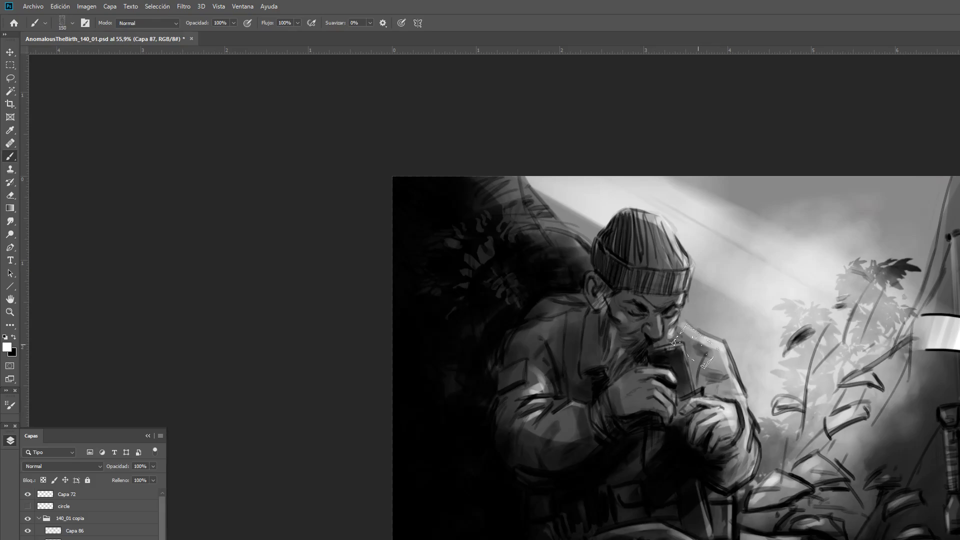
# Paint broad translucent white strokes over the man's head, hands, the plants and the rifle with the brush enlarged to 600–700 px.
pyautogui.press(']')
pyautogui.press(']')
pyautogui.press(']')
pyautogui.press(']')
pyautogui.press(']')
pyautogui.press(']')
pyautogui.press(']')
pyautogui.press(']')
pyautogui.press(']')
pyautogui.press(']')
pyautogui.press(']')
pyautogui.moveTo(695, 271)
pyautogui.mouseDown()
pyautogui.moveTo(689, 408)
pyautogui.moveTo(815, 425)
pyautogui.moveTo(835, 280)
pyautogui.moveTo(895, 220)
pyautogui.moveTo(894, 340)
pyautogui.moveTo(959, 380)
pyautogui.mouseUp()
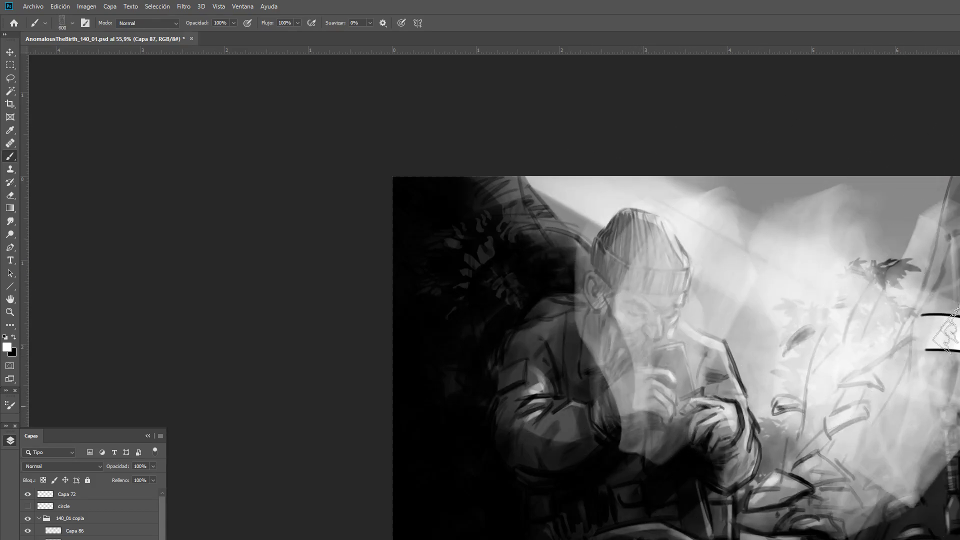
pyautogui.press('[')
pyautogui.press('[')
pyautogui.moveTo(959, 234)
pyautogui.mouseDown()
pyautogui.moveTo(959, 164)
pyautogui.moveTo(930, 411)
pyautogui.mouseUp()
pyautogui.press(']')
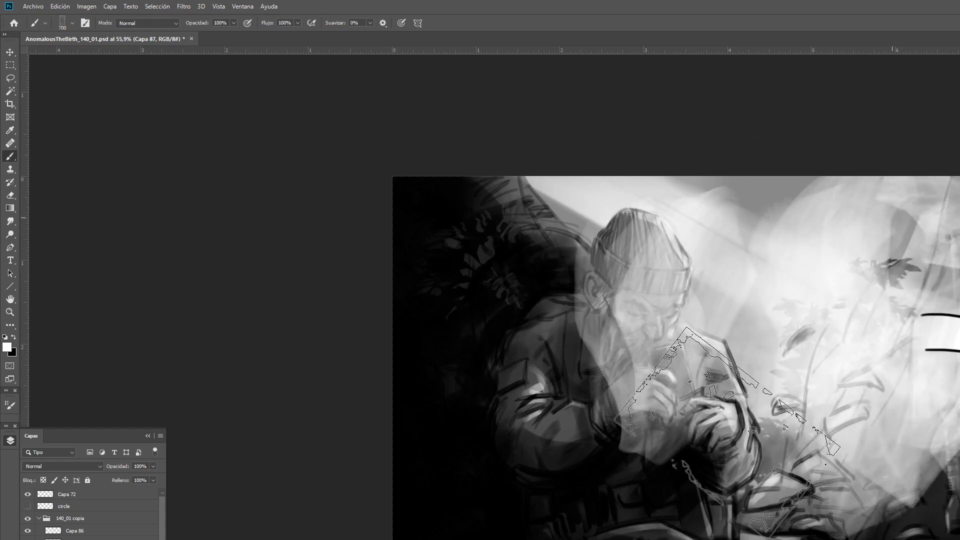
# Apply a Gaussian blur (Desenfoque gaussiano) to the white strokes on Capa 87.
pyautogui.click(184, 6)
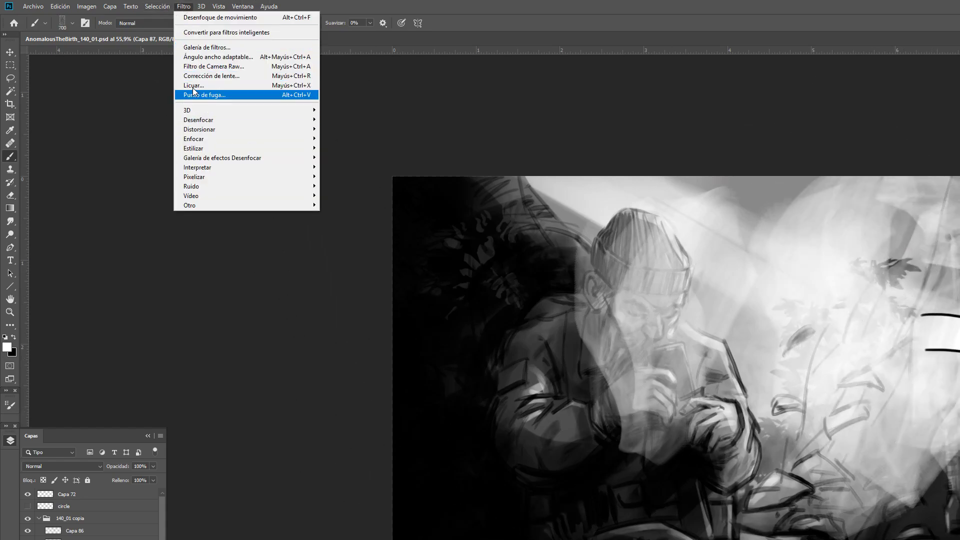
pyautogui.moveTo(207, 128)
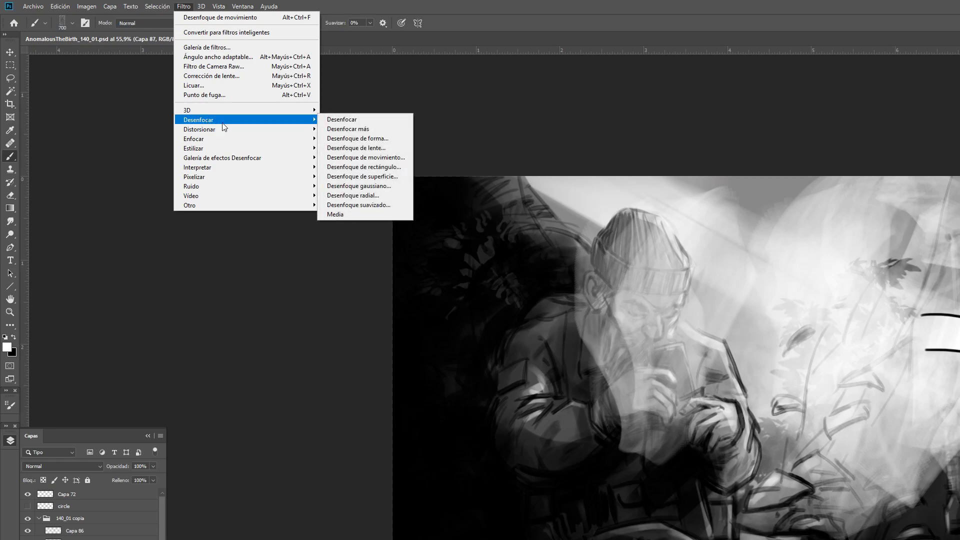
pyautogui.click(378, 190)
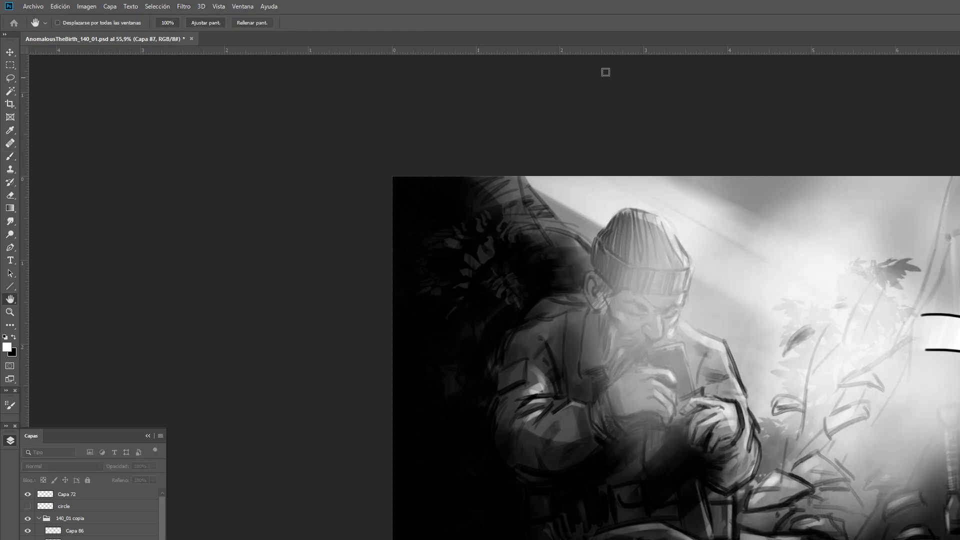
pyautogui.press('Return')
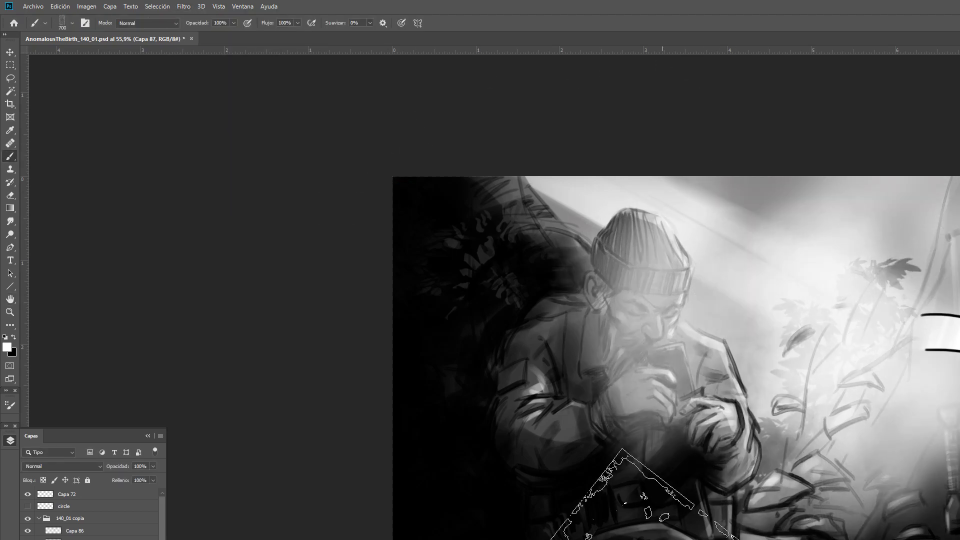
# Set the blurred white layer's blend mode to Luz suave and toggle its visibility to compare the effect.
pyautogui.click(76, 466)
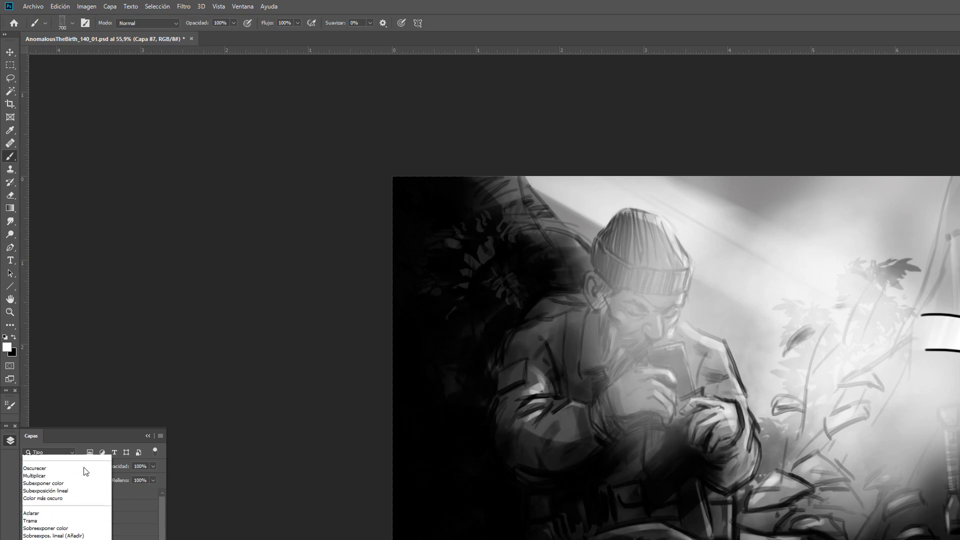
pyautogui.click(48, 515)
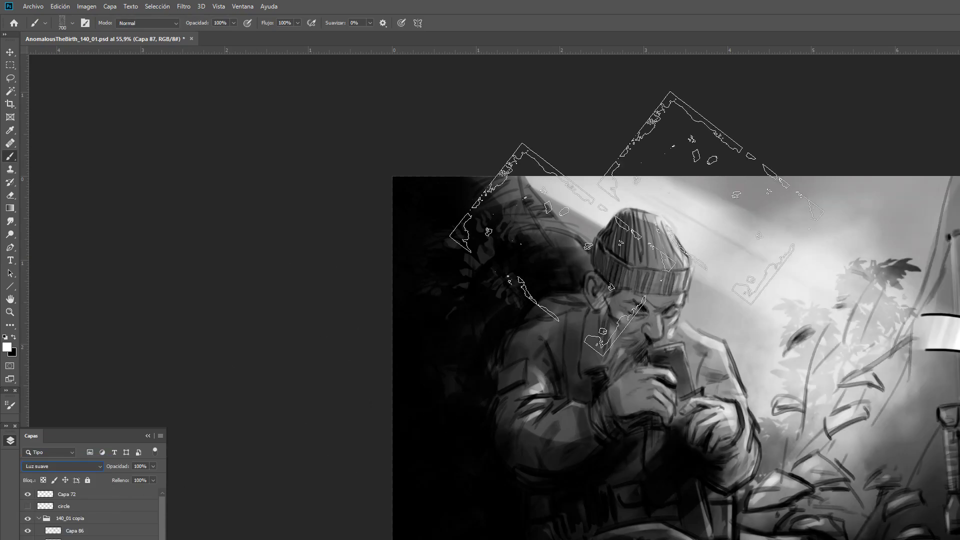
pyautogui.click(27, 539)
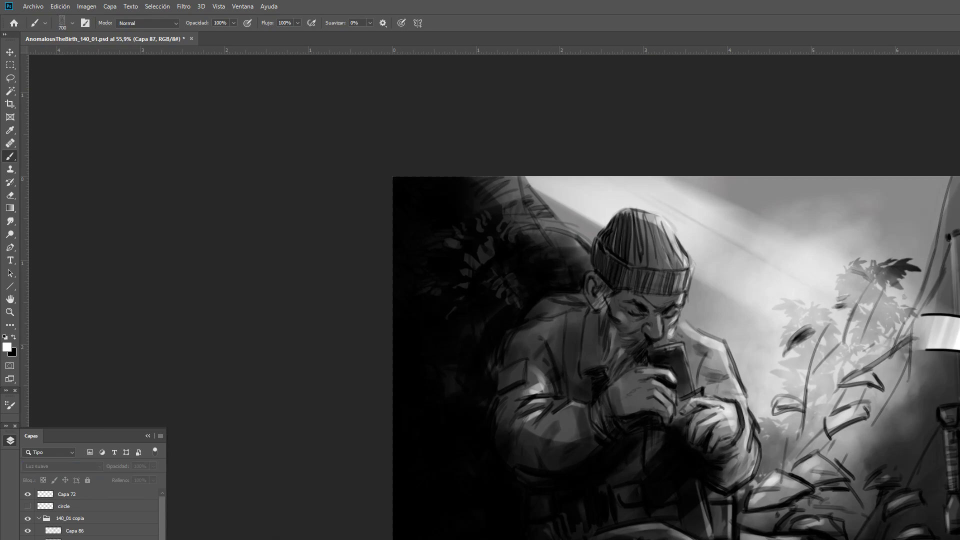
pyautogui.click(28, 539)
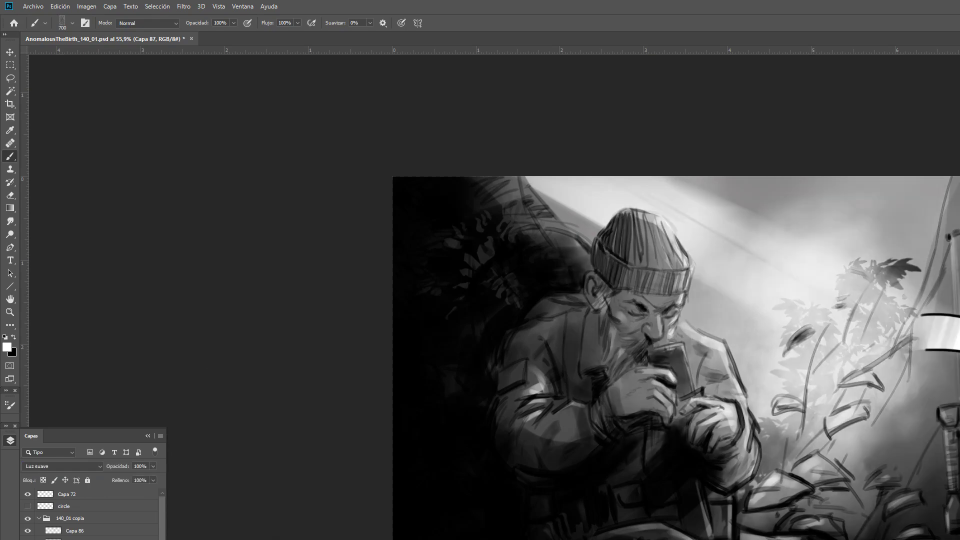
pyautogui.click(28, 539)
pyautogui.click(28, 539)
# Soften the glow over the man's face and beanie with the eraser at 14% flow, sized between 70 and 175 px.
pyautogui.press('e')
pyautogui.hotkey('alt', 'e')
pyautogui.click(565, 2)
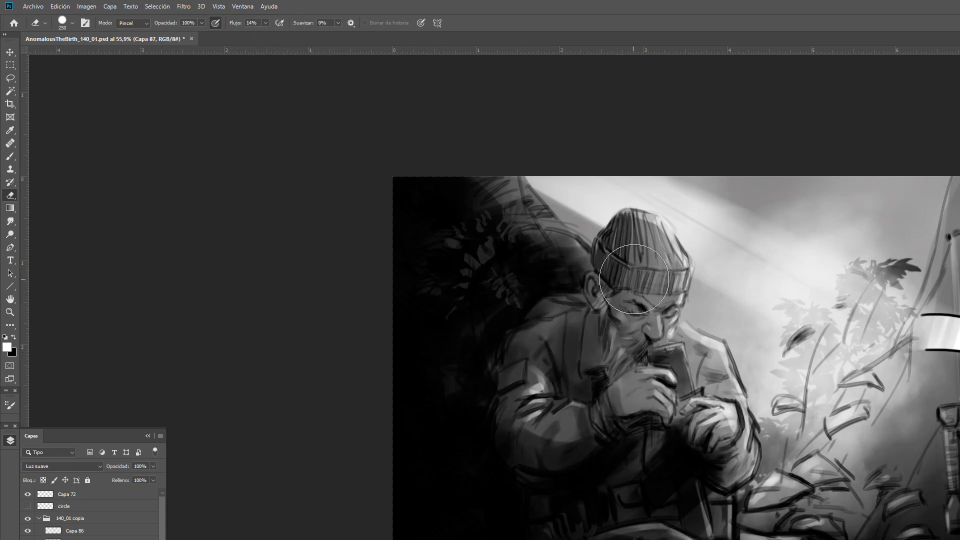
pyautogui.press('[')
pyautogui.press('[')
pyautogui.press('[')
pyautogui.press('[')
pyautogui.press('[')
pyautogui.press('[')
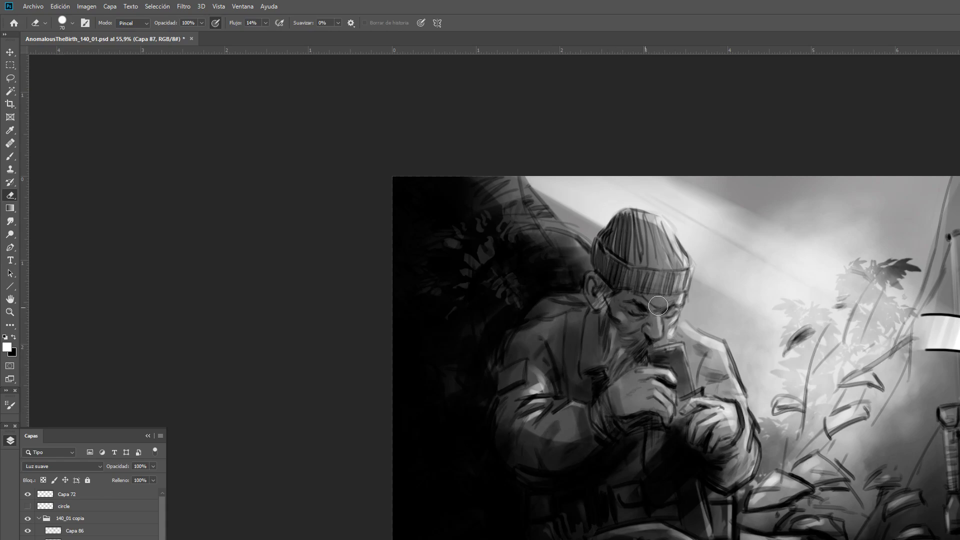
pyautogui.press(']')
pyautogui.press(']')
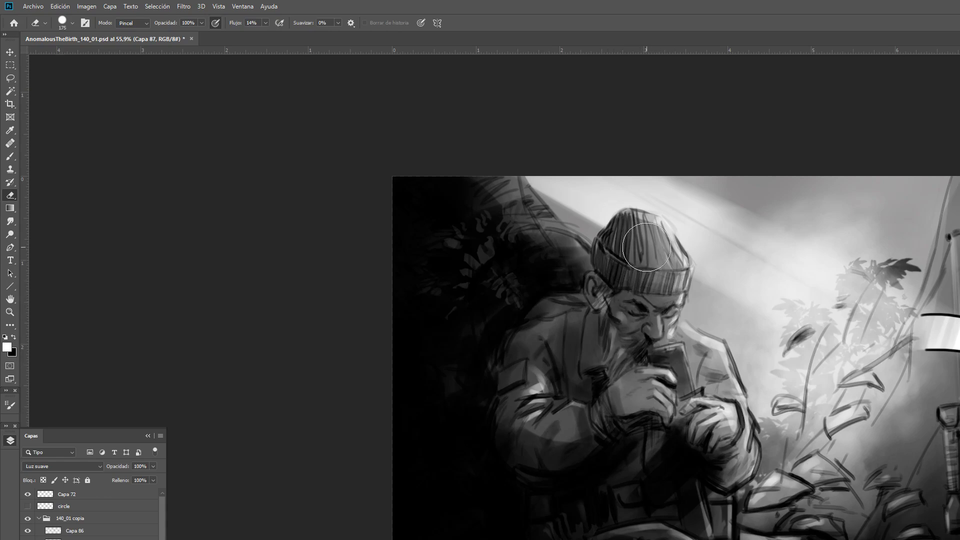
pyautogui.press(']')
pyautogui.press(']')
pyautogui.press('[')
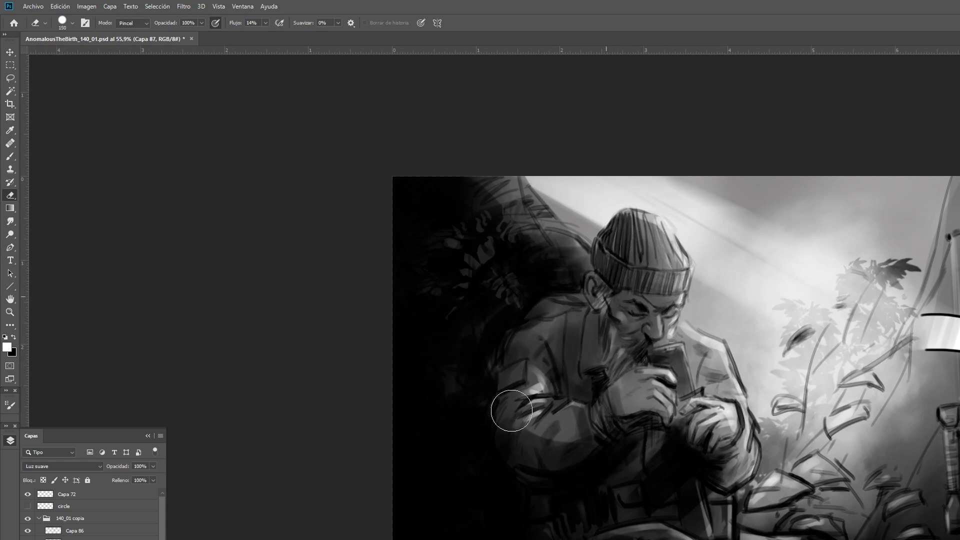
# Erase the glow from the man's jacket, arms and hands with the eraser enlarged to 300–400 px.
pyautogui.click(266, 22)
pyautogui.press(']')
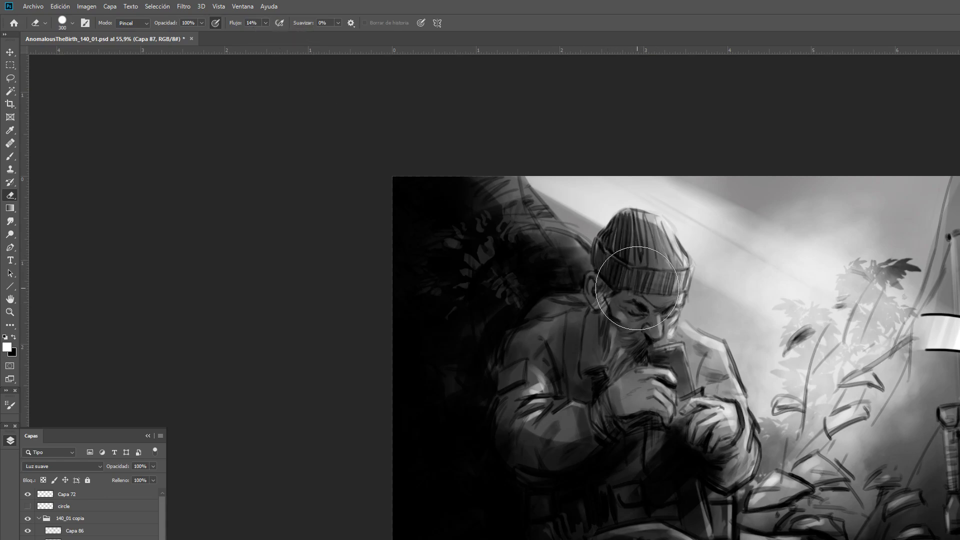
pyautogui.press(']')
pyautogui.press(']')
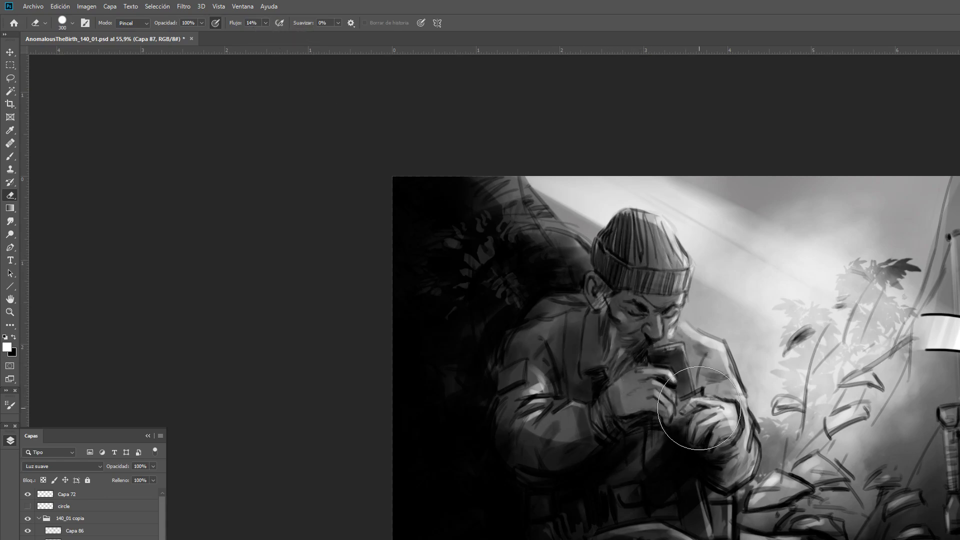
pyautogui.press(']')
pyautogui.press(']')
pyautogui.press(']')
pyautogui.press(']')
pyautogui.press(']')
pyautogui.press(']')
pyautogui.press(']')
pyautogui.moveTo(543, 459); pyautogui.dragTo(649, 382)
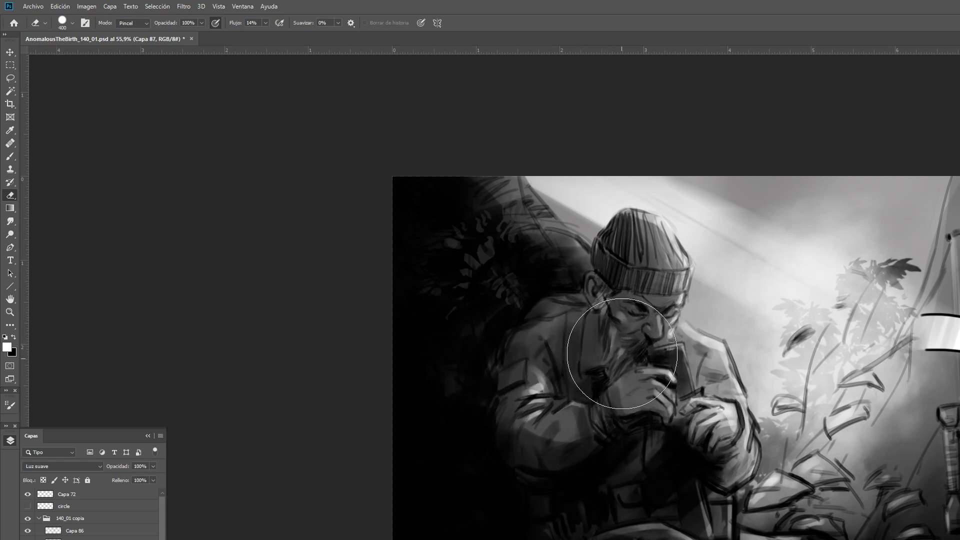
pyautogui.press('[')
pyautogui.press('[')
# Make black the foreground colour and choose the 666 px rounded brush preset.
pyautogui.click(14, 337)
pyautogui.press('b')
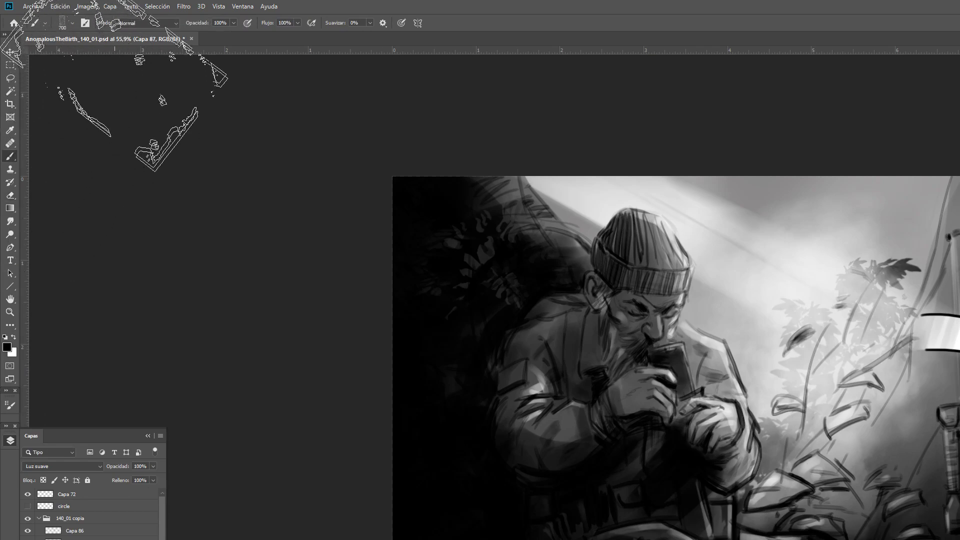
pyautogui.click(72, 22)
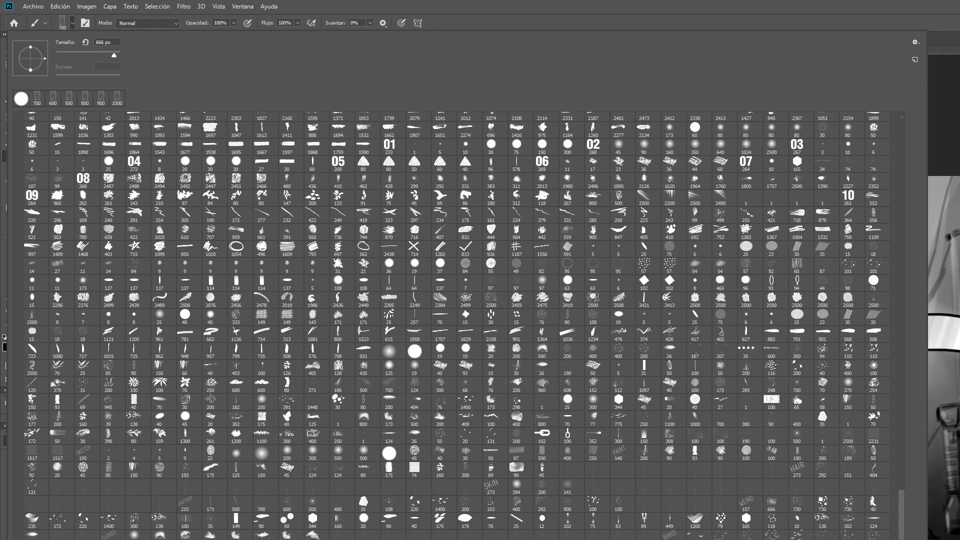
pyautogui.click(937, 38)
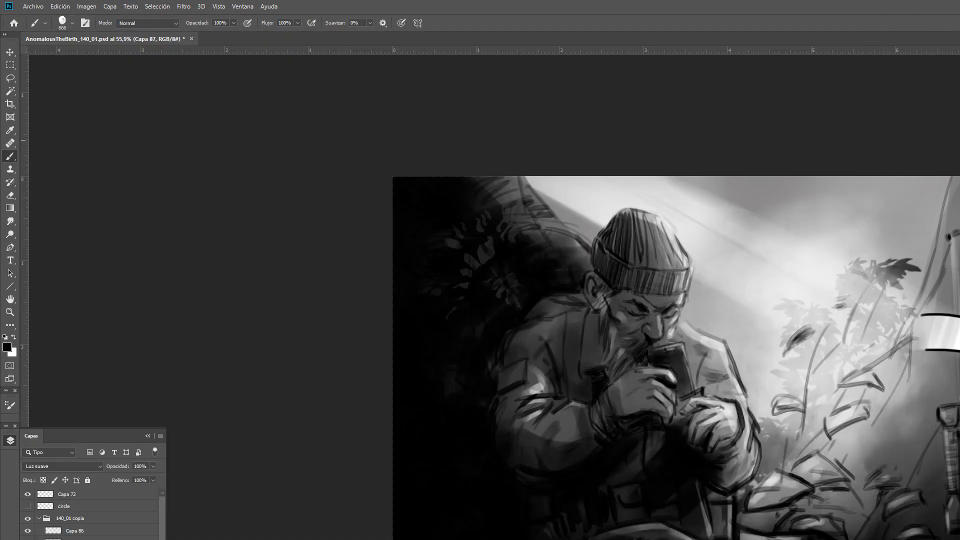
# Create a new layer in Normal mode and reduce the brush to 175 px.
pyautogui.hotkey('ctrl', 'shift', 'n')
pyautogui.press('Return')
pyautogui.press('[')
pyautogui.press('[')
pyautogui.press('[')
pyautogui.press('[')
pyautogui.press('[')
pyautogui.press('[')
pyautogui.press('[')
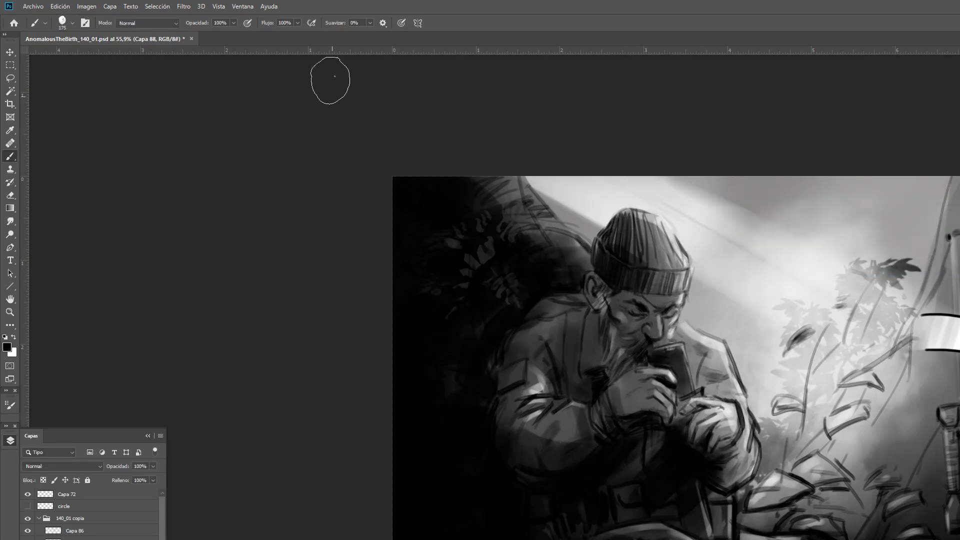
# Darken the left half of the beanie in black with pressure-controlled opacity, and reduce the brush flow to 1%.
pyautogui.click(262, 34)
pyautogui.moveTo(639, 283)
pyautogui.mouseDown()
pyautogui.moveTo(620, 250)
pyautogui.moveTo(630, 240)
pyautogui.moveTo(650, 259)
pyautogui.moveTo(650, 320)
pyautogui.mouseUp()
pyautogui.click(298, 23)
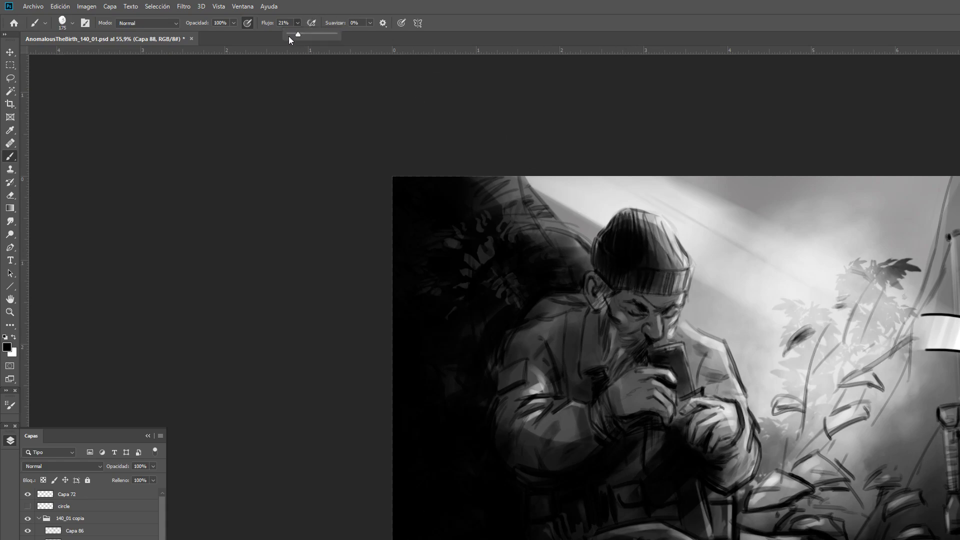
pyautogui.click(288, 35)
pyautogui.click(653, 180)
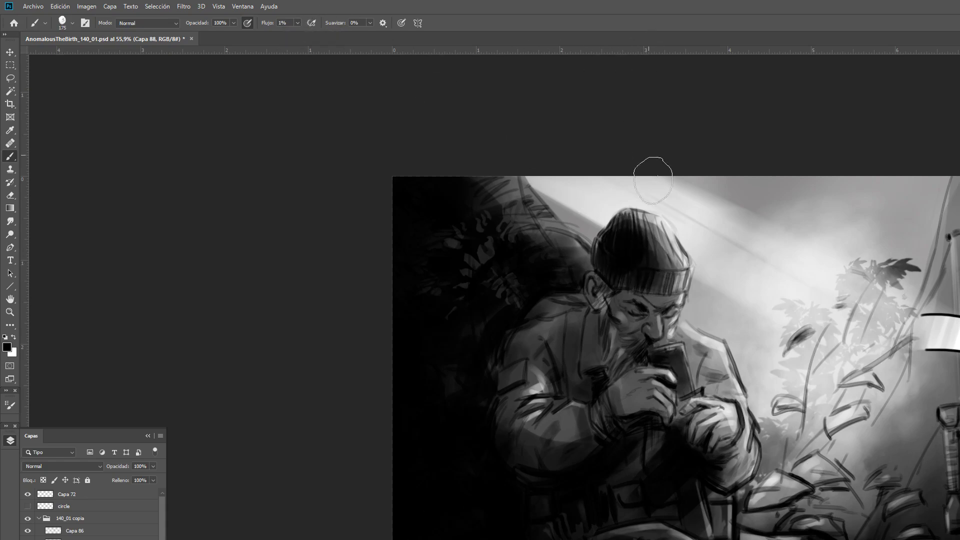
# Shade the jacket's collar and chest beside the beard in black with the brush reduced to about 90 px.
pyautogui.press('[')
pyautogui.press('[')
pyautogui.moveTo(593, 351)
pyautogui.mouseDown()
pyautogui.moveTo(590, 397)
pyautogui.moveTo(579, 405)
pyautogui.mouseUp()
pyautogui.press('[')
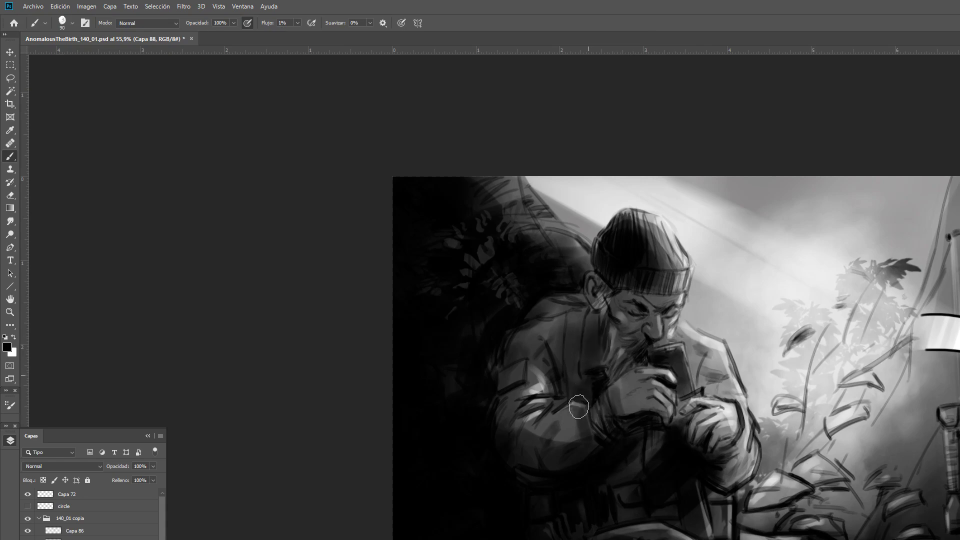
pyautogui.moveTo(596, 320)
pyautogui.mouseDown()
pyautogui.moveTo(579, 380)
pyautogui.moveTo(594, 388)
pyautogui.moveTo(577, 402)
pyautogui.mouseUp()
# Darken the beard, the eye area and the ear with small black strokes, resizing the brush for each area.
pyautogui.press('[')
pyautogui.press('[')
pyautogui.press('[')
pyautogui.press('[')
pyautogui.press('[')
pyautogui.press('[')
pyautogui.press('[')
pyautogui.press('[')
pyautogui.moveTo(623, 369)
pyautogui.mouseDown()
pyautogui.moveTo(643, 350)
pyautogui.moveTo(631, 347)
pyautogui.moveTo(651, 328)
pyautogui.moveTo(655, 336)
pyautogui.moveTo(652, 318)
pyautogui.moveTo(638, 335)
pyautogui.moveTo(640, 312)
pyautogui.moveTo(618, 306)
pyautogui.moveTo(669, 313)
pyautogui.moveTo(664, 336)
pyautogui.moveTo(669, 315)
pyautogui.mouseUp()
pyautogui.press(']')
pyautogui.press(']')
pyautogui.press(']')
pyautogui.moveTo(596, 285); pyautogui.dragTo(592, 278)
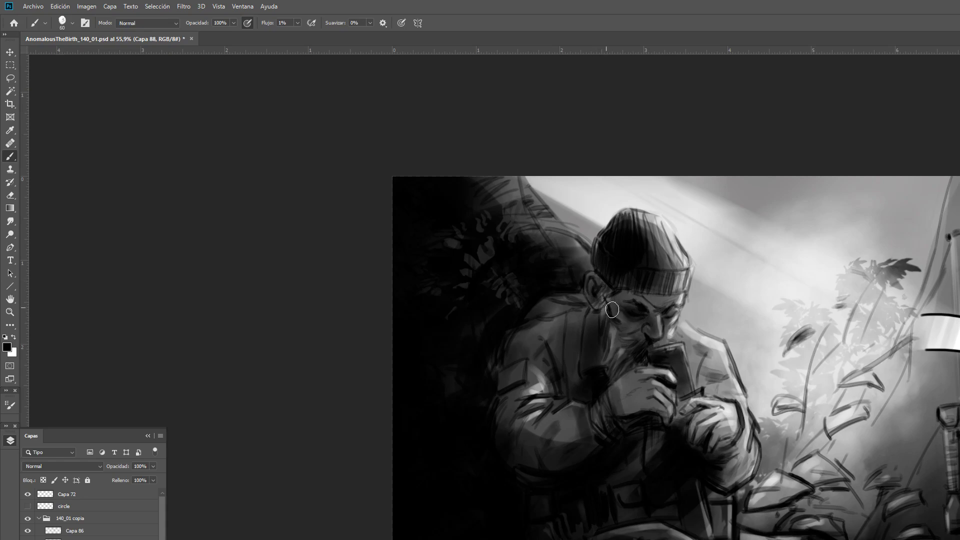
# Shade the near sleeve and both hands in black with the brush at 70 px.
pyautogui.press(']')
pyautogui.press(']')
pyautogui.press(']')
pyautogui.press(']')
pyautogui.press(']')
pyautogui.press(']')
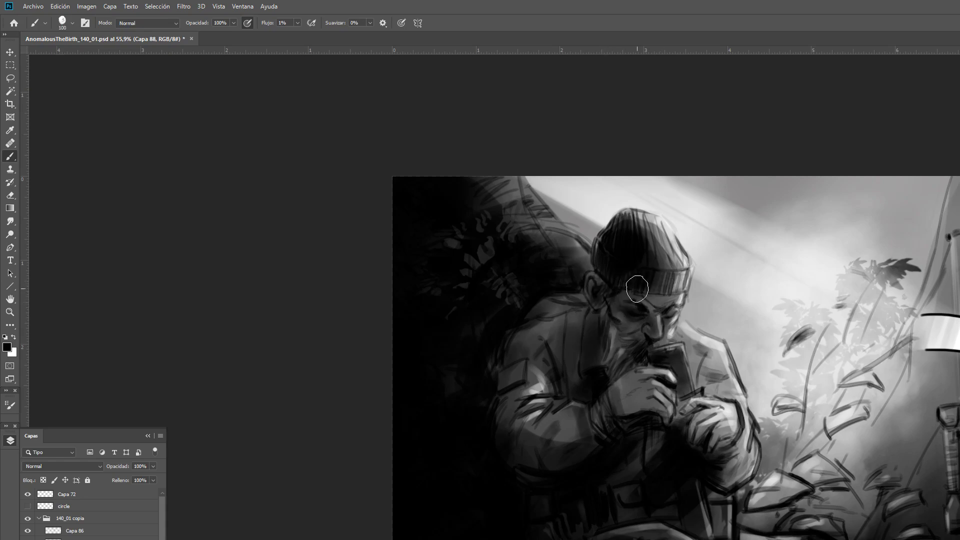
pyautogui.press('[')
pyautogui.press('[')
pyautogui.moveTo(562, 330)
pyautogui.mouseDown()
pyautogui.moveTo(531, 334)
pyautogui.moveTo(557, 361)
pyautogui.moveTo(541, 395)
pyautogui.moveTo(561, 439)
pyautogui.moveTo(545, 474)
pyautogui.mouseUp()
pyautogui.press(']')
pyautogui.moveTo(639, 392)
pyautogui.mouseDown()
pyautogui.moveTo(599, 456)
pyautogui.moveTo(673, 453)
pyautogui.moveTo(693, 421)
pyautogui.mouseUp()
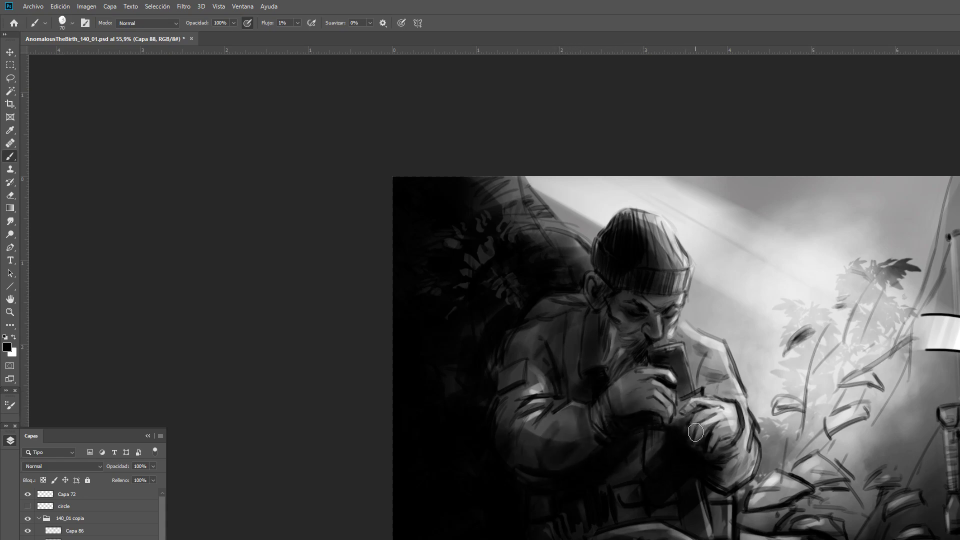
# Deepen the shadows over the man's face, beard and beanie brim with the brush enlarged to 150 px.
pyautogui.press(']')
pyautogui.press(']')
pyautogui.press(']')
pyautogui.press(']')
pyautogui.moveTo(647, 296); pyautogui.dragTo(614, 341)
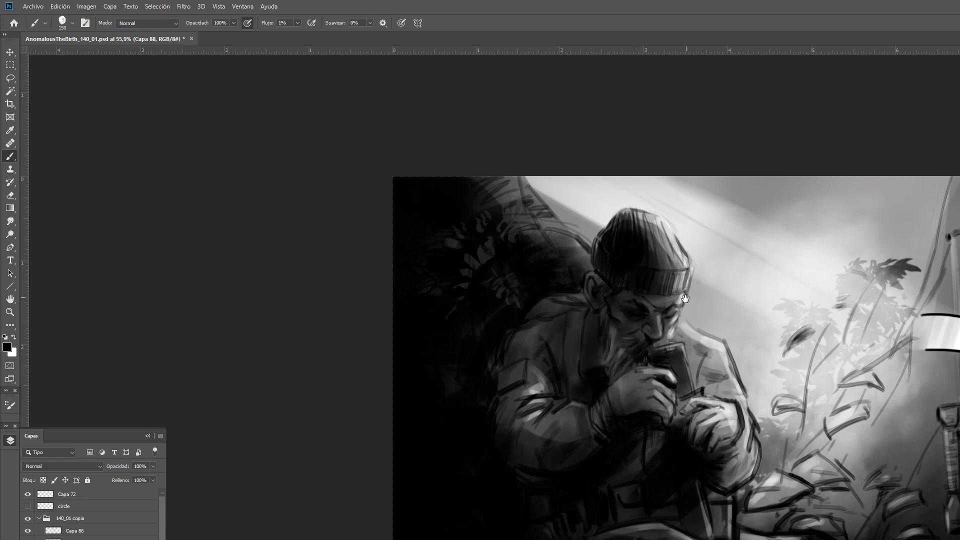
pyautogui.moveTo(579, 305); pyautogui.dragTo(655, 283)
# Sample a dark grey from the painting and shade the man's cheek, eyes and forehead with a fine brush, enlarging it to 40 px.
pyautogui.press('i')
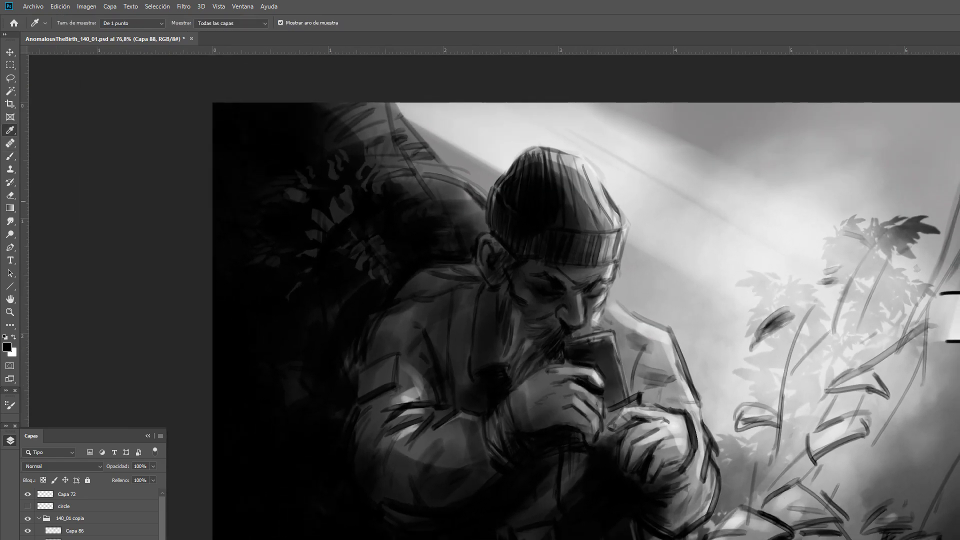
pyautogui.click(809, 426)
pyautogui.press('b')
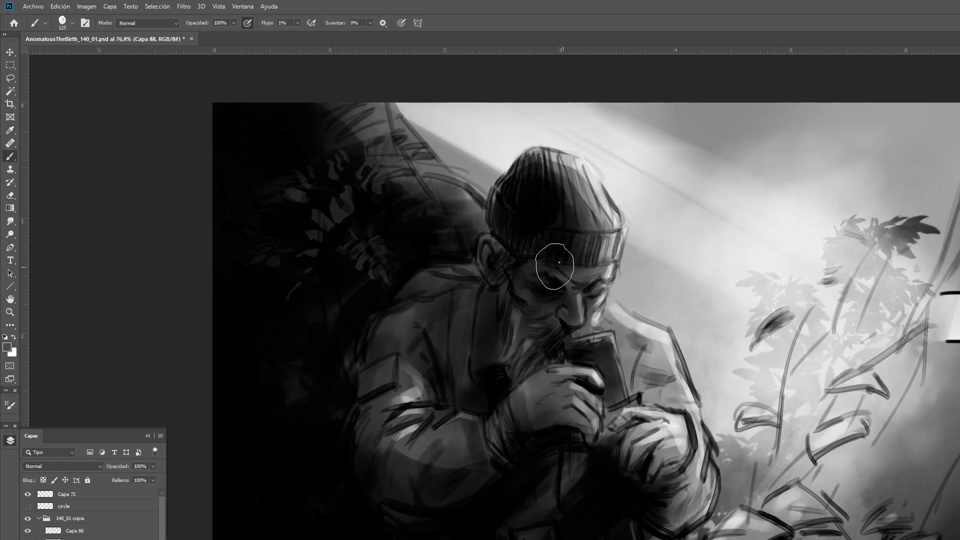
pyautogui.press('[')
pyautogui.press('[')
pyautogui.press('[')
pyautogui.press('[')
pyautogui.press('[')
pyautogui.press('[')
pyautogui.press('[')
pyautogui.press('[')
pyautogui.press('[')
pyautogui.press('[')
pyautogui.press('[')
pyautogui.press(']')
pyautogui.press(']')
pyautogui.moveTo(524, 290); pyautogui.dragTo(519, 299)
pyautogui.press(']')
pyautogui.press(']')
pyautogui.press(']')
pyautogui.press(']')
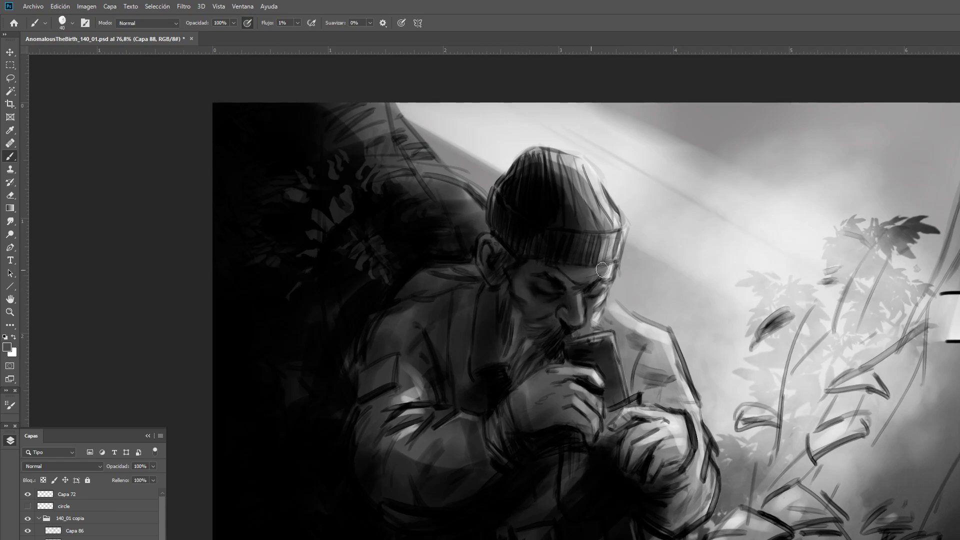
# Raise the brush flow to 13% and set the brush size to 45 px.
pyautogui.press('[')
pyautogui.press('[')
pyautogui.press('[')
pyautogui.click(298, 23)
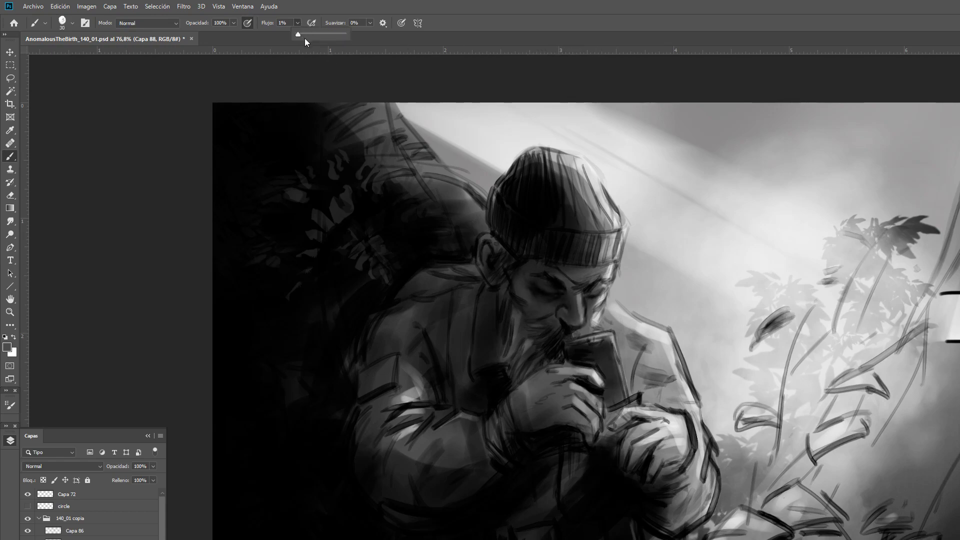
pyautogui.click(303, 35)
pyautogui.press('[')
pyautogui.press('[')
pyautogui.press('[')
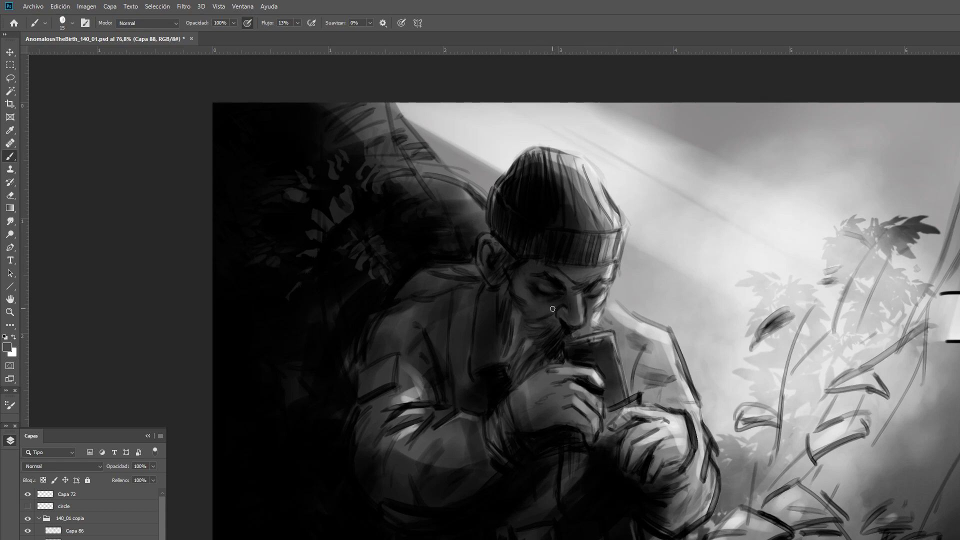
pyautogui.press(']')
pyautogui.press(']')
pyautogui.press(']')
pyautogui.press(']')
pyautogui.press(']')
pyautogui.press(']')
pyautogui.press(']')
pyautogui.press(']')
pyautogui.moveTo(662, 372); pyautogui.dragTo(906, 415)
pyautogui.scroll(1, 906, 415)
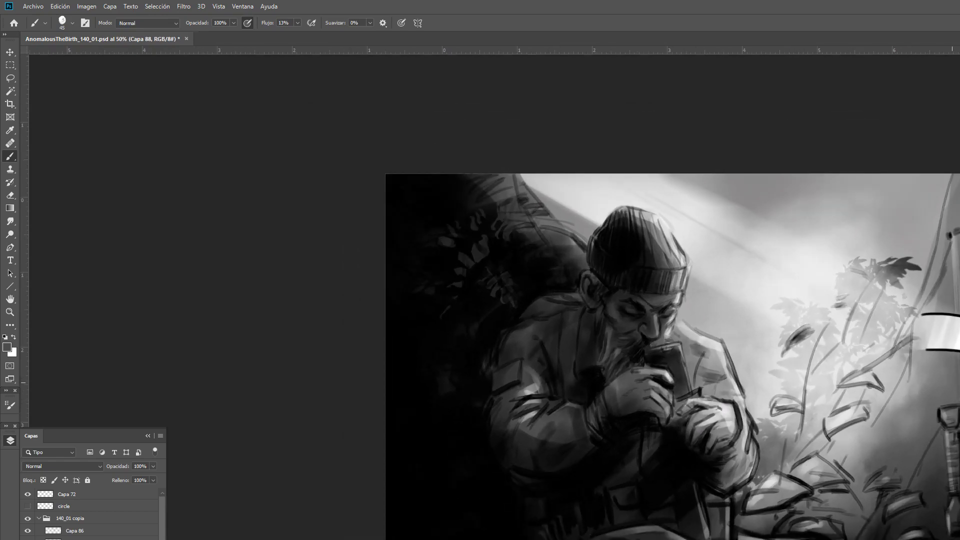
# Add a new layer directly above Capa 86 and fill it entirely with white.
pyautogui.click(90, 533)
pyautogui.hotkey('ctrl', 'shift', 'n')
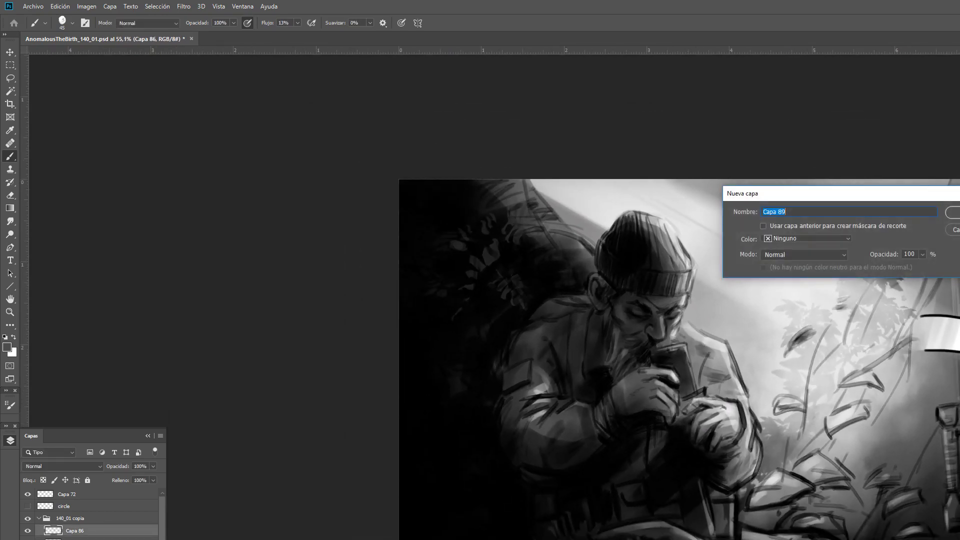
pyautogui.press('Return')
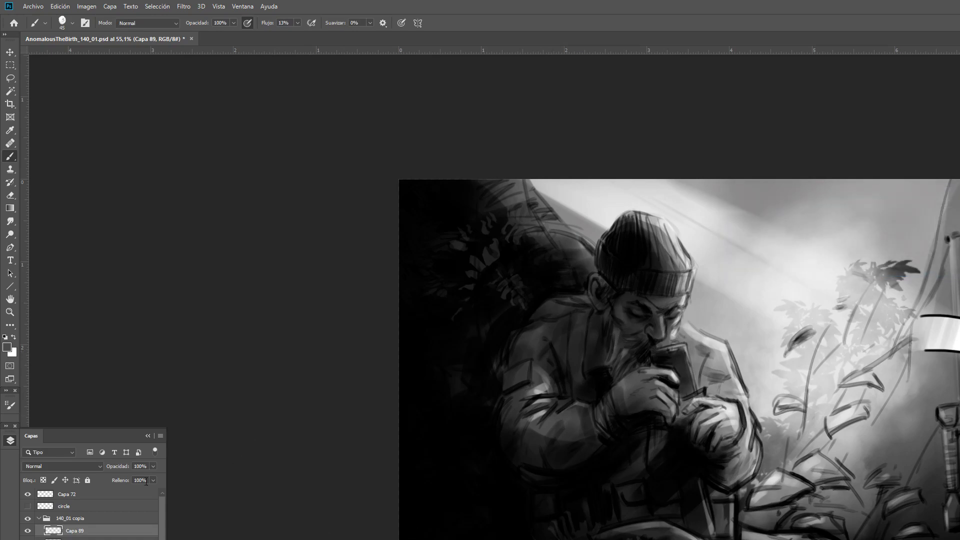
pyautogui.click(13, 338)
pyautogui.hotkey('alt', 'BackSpace')
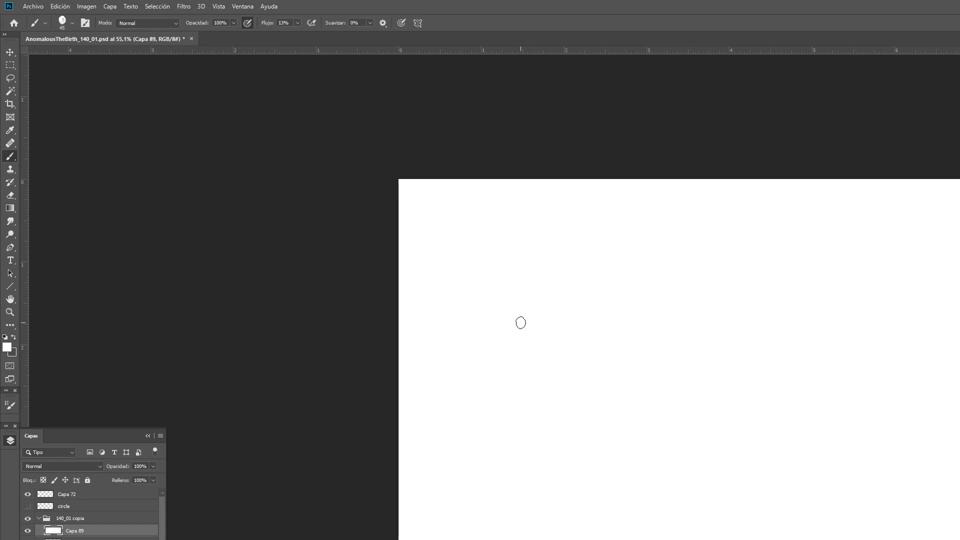
# Apply the Add Noise filter to the white layer and desaturate the coloured grain to grey.
pyautogui.click(179, 8)
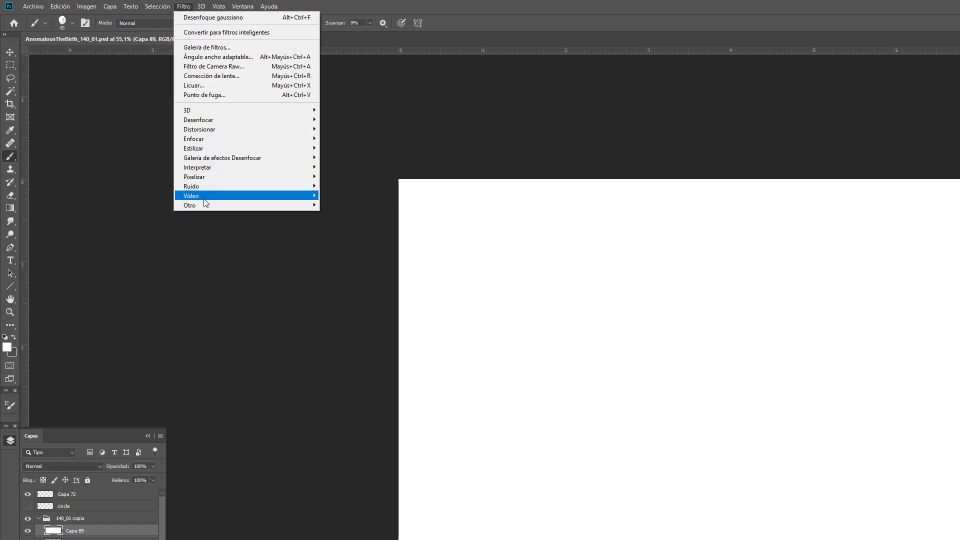
pyautogui.moveTo(209, 185)
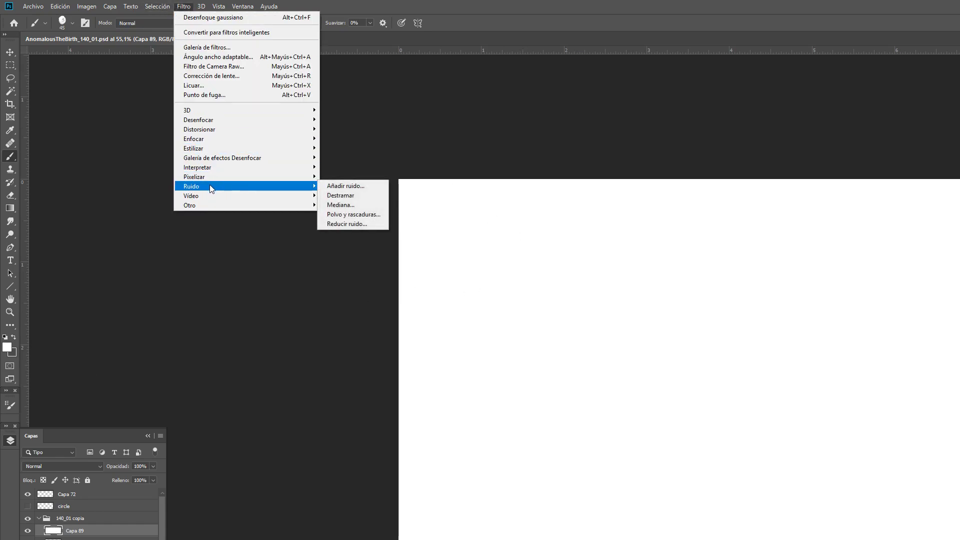
pyautogui.click(348, 186)
pyautogui.click(906, 168)
pyautogui.press('b')
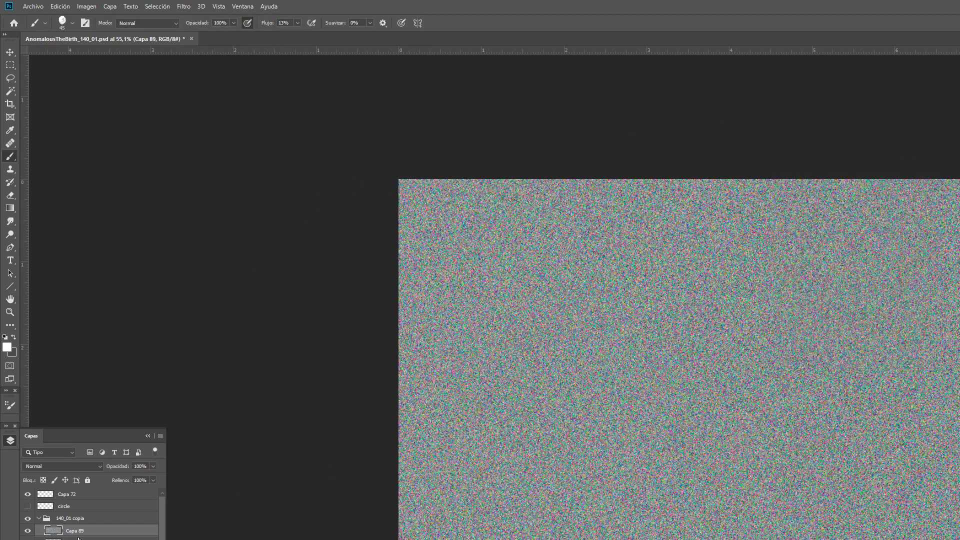
pyautogui.press('i')
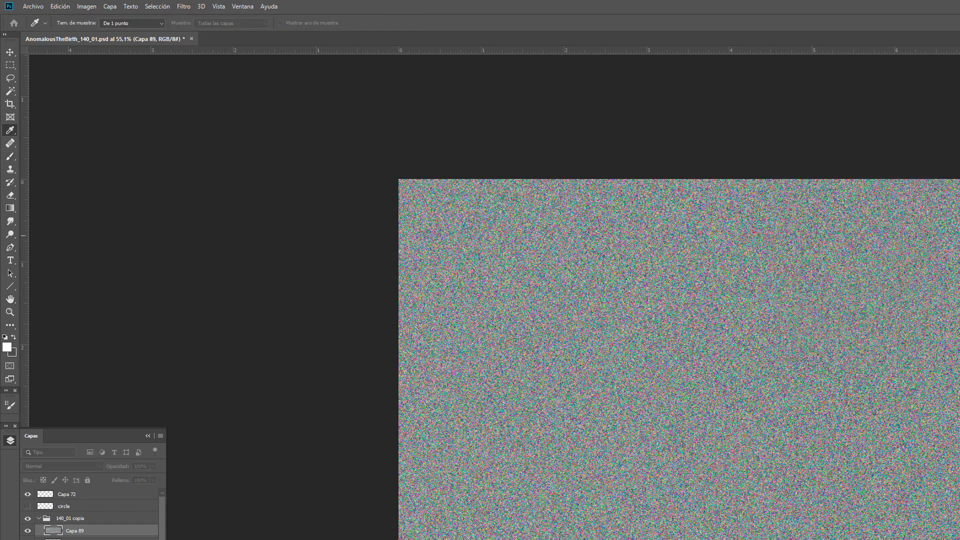
pyautogui.hotkey('ctrl', 'shift', 'u')
pyautogui.press('b')
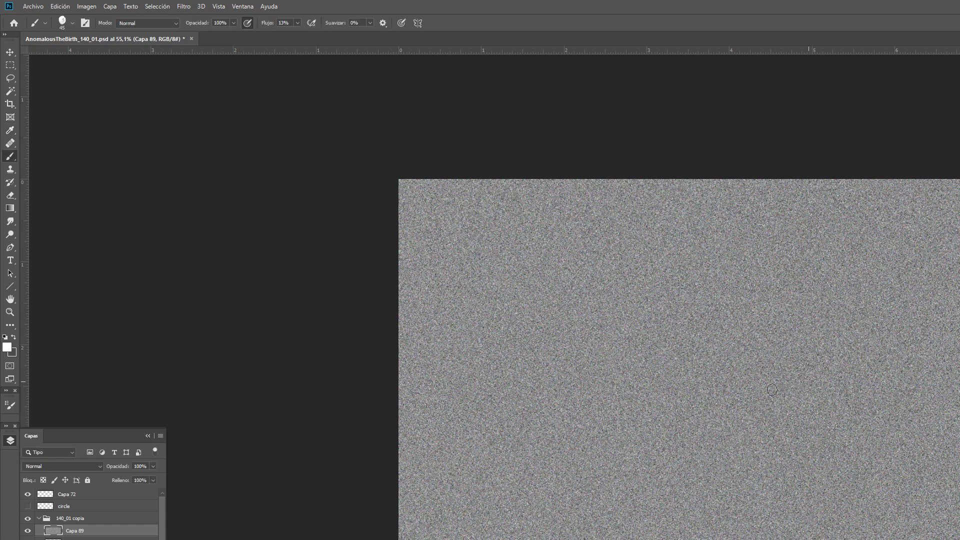
# Blend the noise layer in Soft Light (Luz suave) mode at 32% opacity.
pyautogui.click(85, 466)
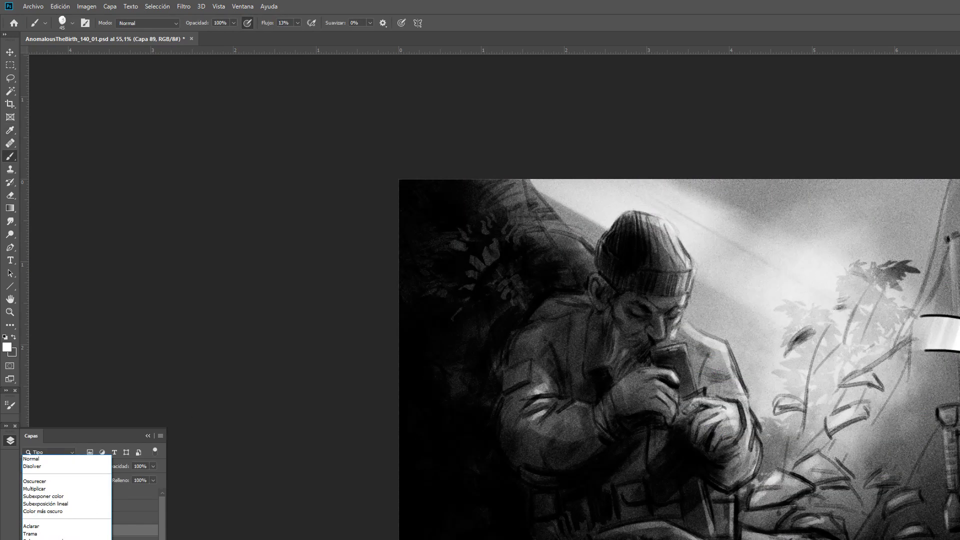
pyautogui.click(50, 539)
pyautogui.click(152, 467)
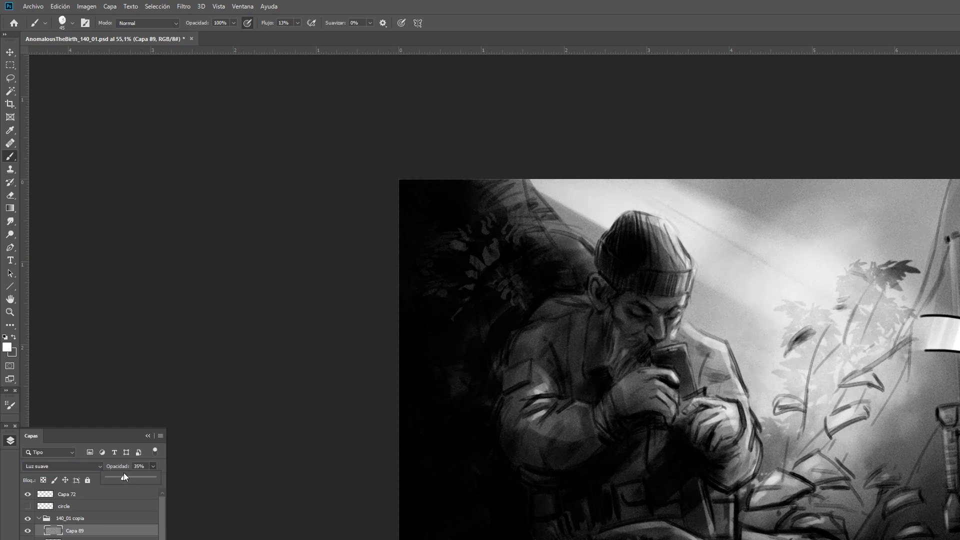
pyautogui.moveTo(124, 473); pyautogui.dragTo(122, 474)
# Examine the grain over the man's face, beanie and surroundings in full-screen view, with the rulers hidden.
pyautogui.moveTo(899, 400); pyautogui.dragTo(934, 399)
pyautogui.press('f')
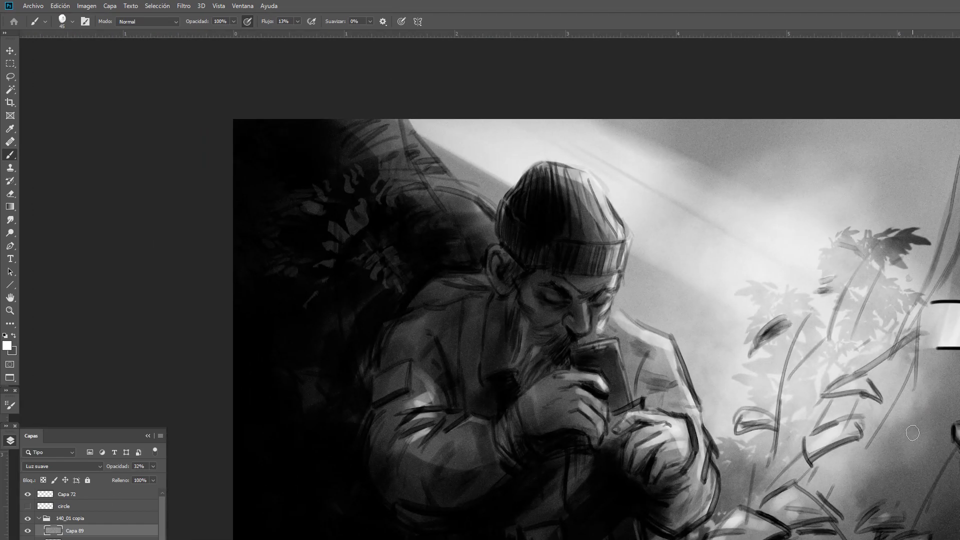
pyautogui.press('f')
pyautogui.moveTo(638, 374); pyautogui.dragTo(714, 365)
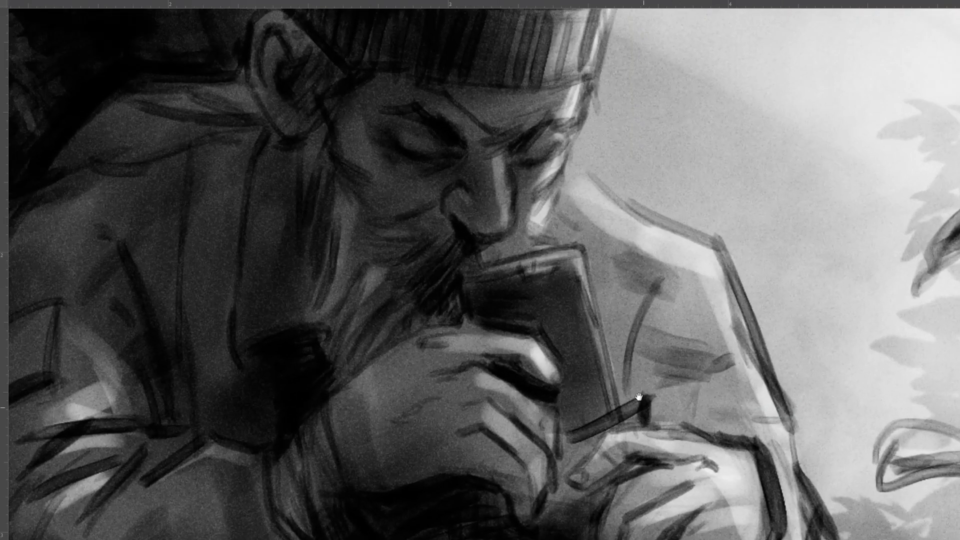
pyautogui.moveTo(664, 311); pyautogui.dragTo(940, 519)
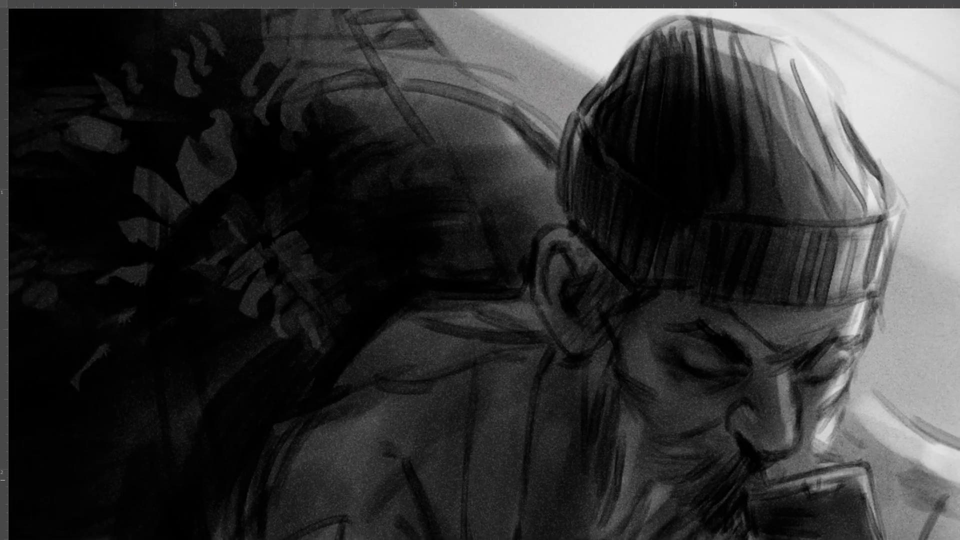
pyautogui.moveTo(957, 478); pyautogui.dragTo(856, 397)
pyautogui.moveTo(957, 498); pyautogui.dragTo(860, 402)
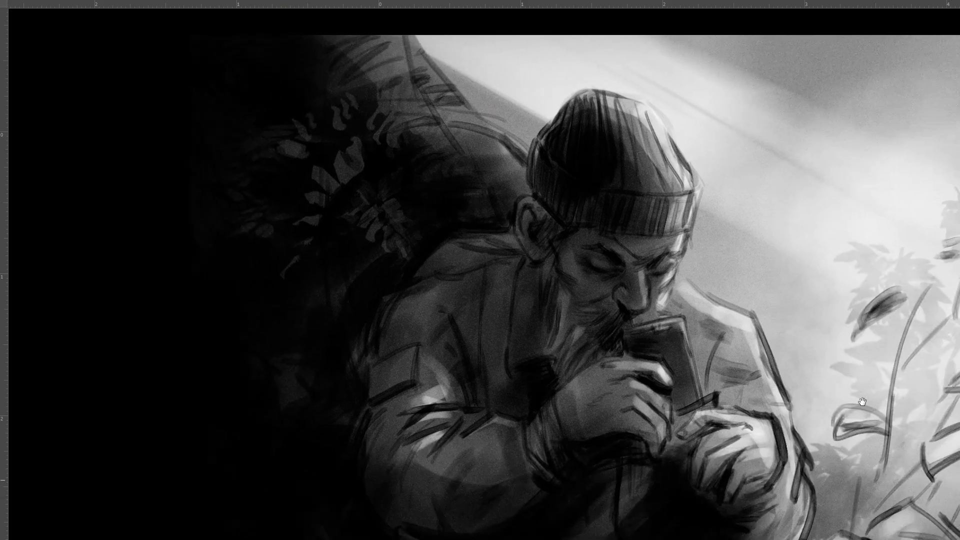
pyautogui.moveTo(959, 485); pyautogui.dragTo(938, 454)
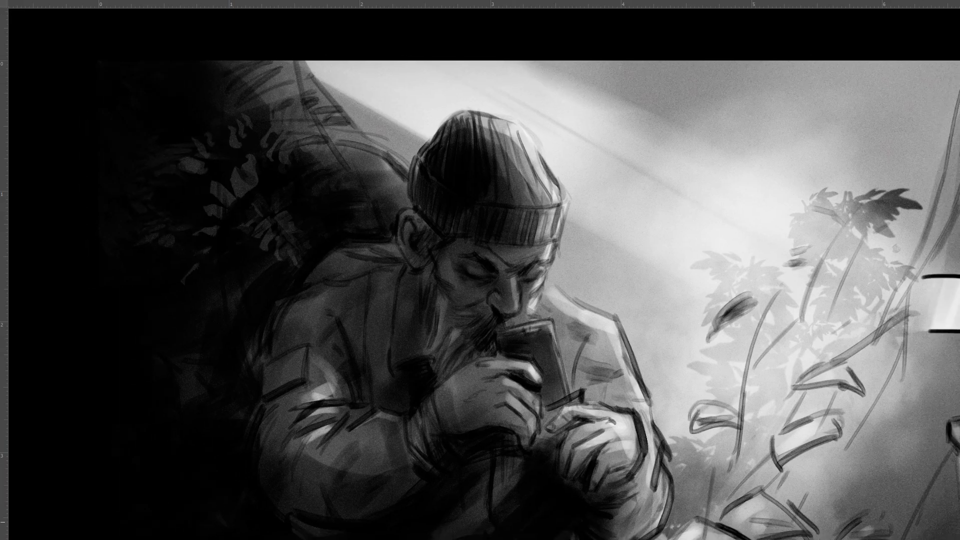
pyautogui.scroll(1, 950, 510)
pyautogui.hotkey('ctrl', 'r')
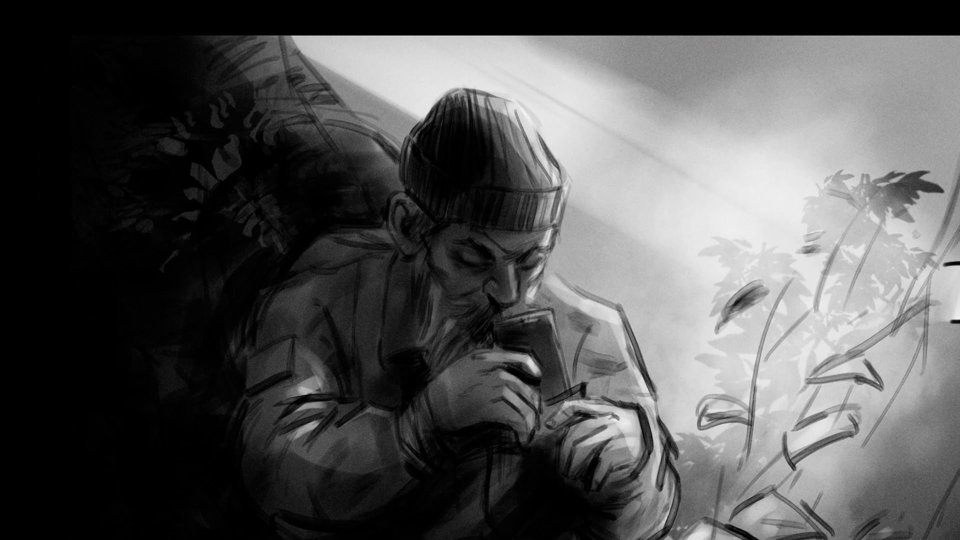